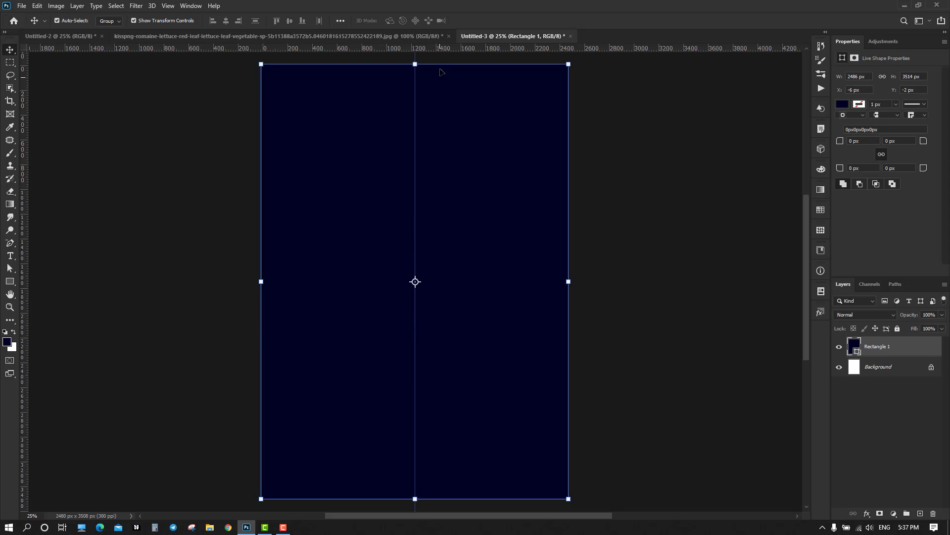
# Step: Place a horizontal guide through the page's vertical centre and select the navy rectangle
pyautogui.moveTo(442, 53); pyautogui.dragTo(462, 281)
pyautogui.click(638, 209)
pyautogui.click(529, 204)
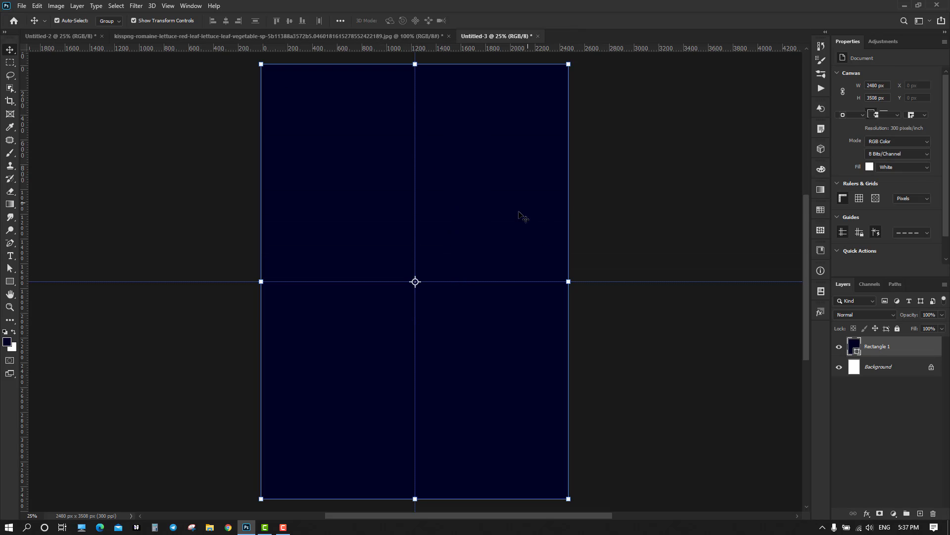
# Step: Shrink the navy rectangle to the page's upper-right quarter and place a vertical and a horizontal guide through its centre
pyautogui.moveTo(415, 499); pyautogui.dragTo(415, 282)
pyautogui.moveTo(263, 171); pyautogui.dragTo(416, 172)
pyautogui.moveTo(22, 200); pyautogui.dragTo(493, 244)
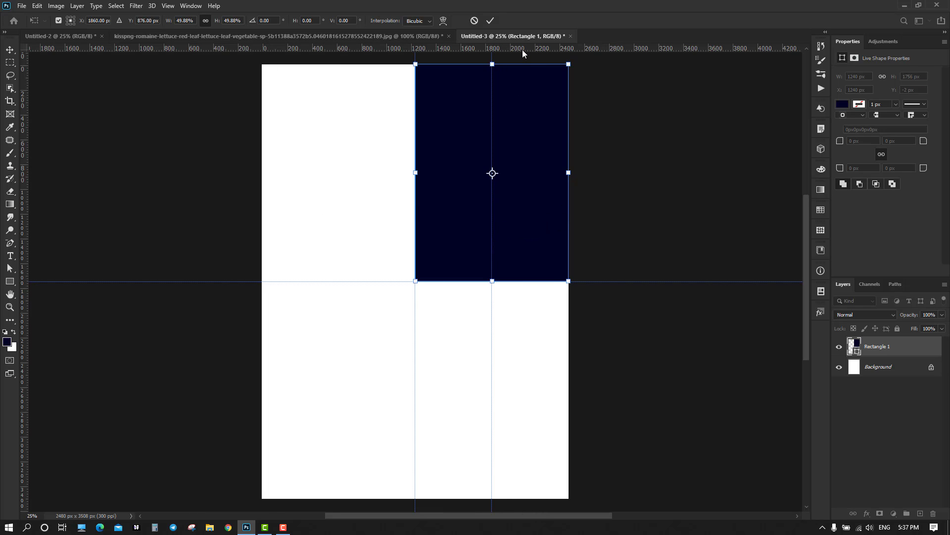
pyautogui.moveTo(523, 49); pyautogui.dragTo(493, 173)
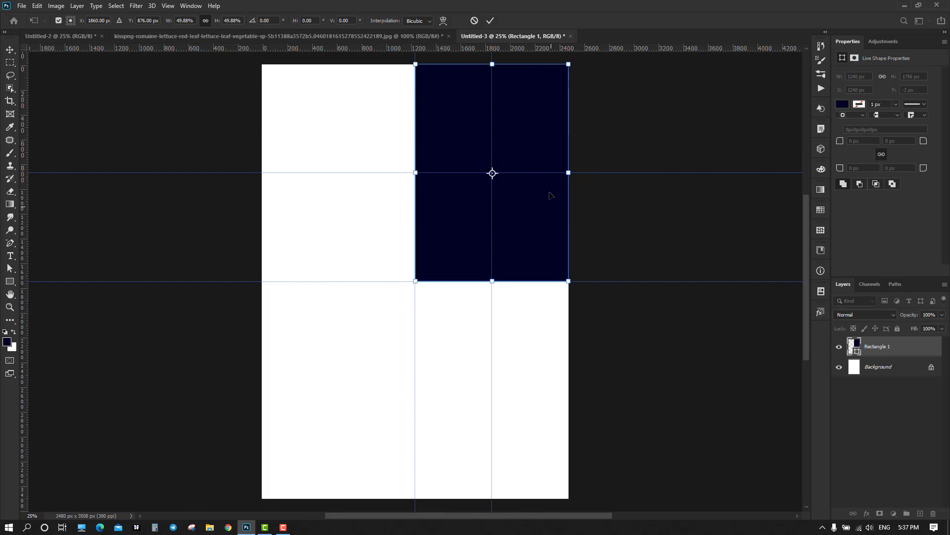
pyautogui.click(490, 20)
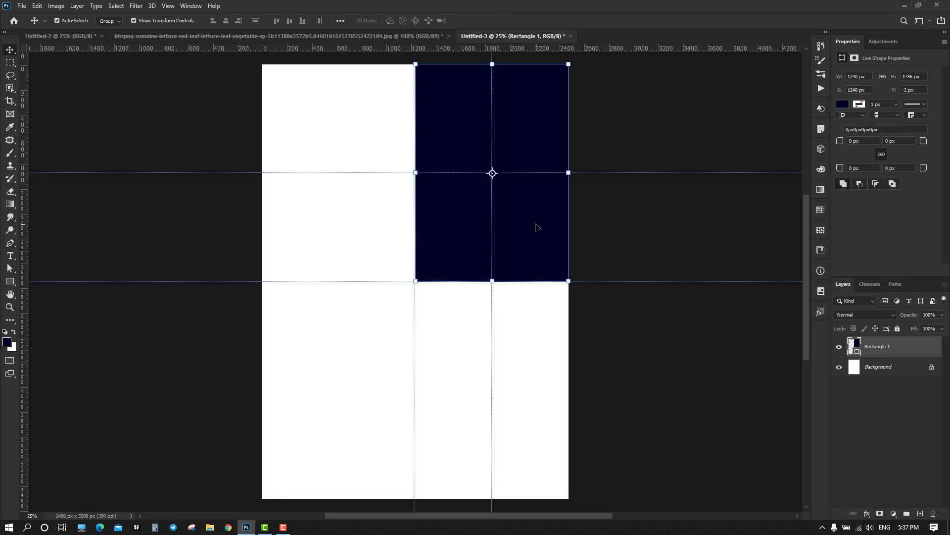
# Step: Stretch the navy rectangle back over the whole page and lock its layer
pyautogui.moveTo(492, 283); pyautogui.dragTo(495, 498)
pyautogui.moveTo(415, 283); pyautogui.dragTo(261, 297)
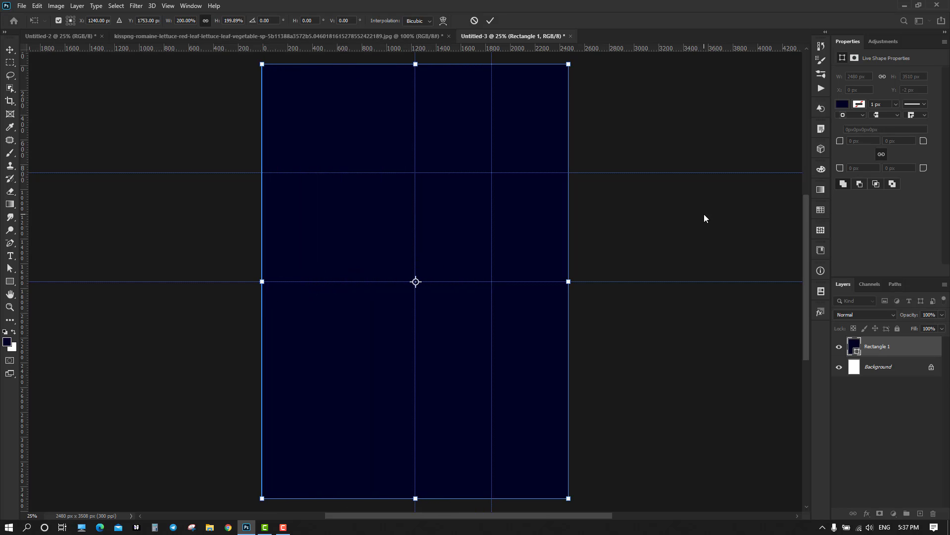
pyautogui.press('Return')
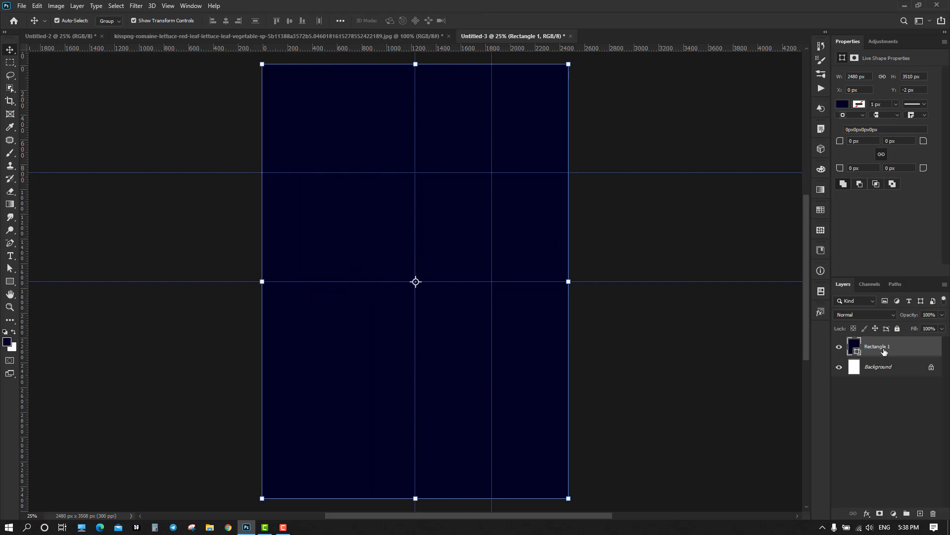
pyautogui.click(897, 328)
pyautogui.click(683, 251)
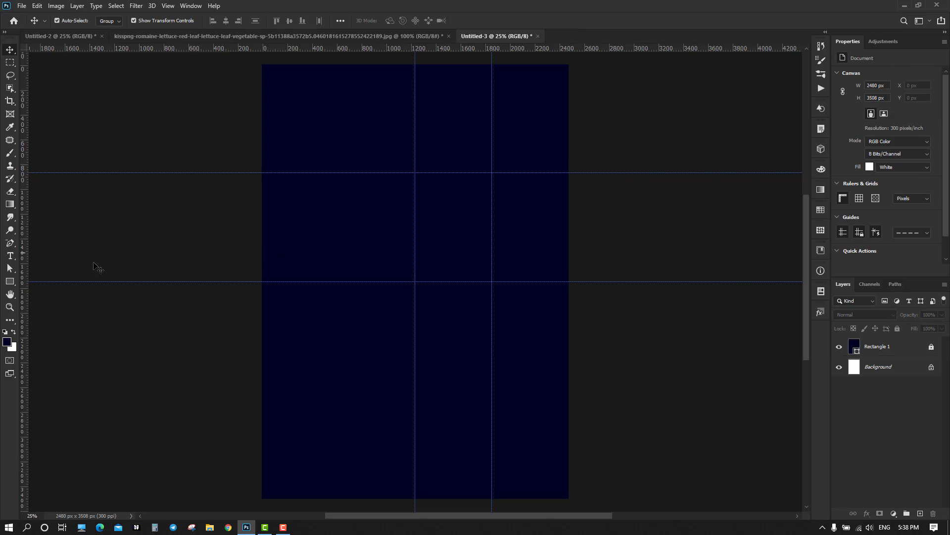
# Step: Activate the Pen tool and set the foreground colour to white (ffffff)
pyautogui.click(10, 243)
pyautogui.click(48, 243)
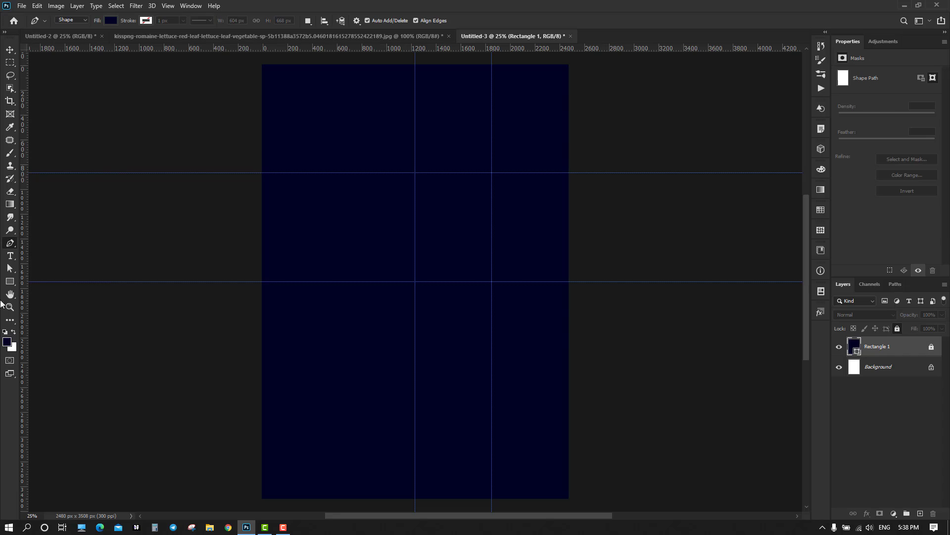
pyautogui.click(6, 341)
pyautogui.write('ffffff')
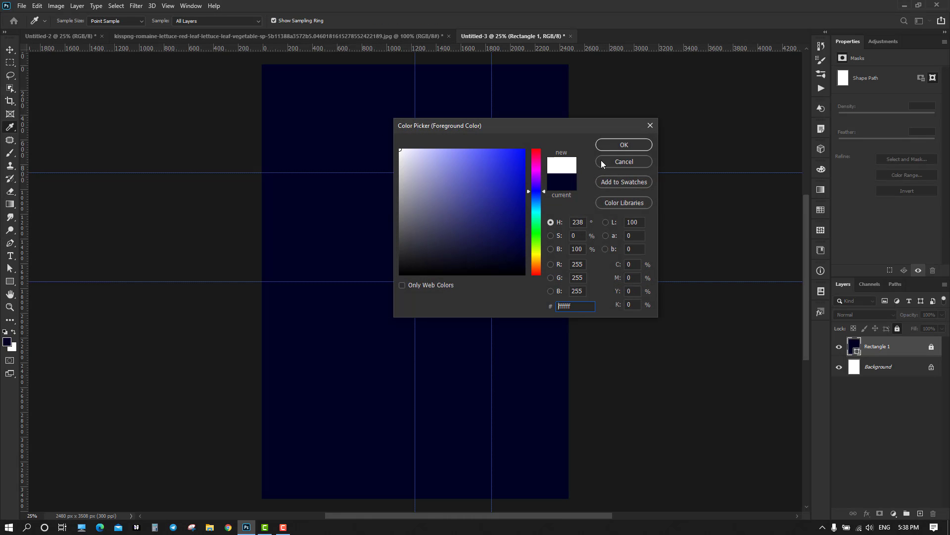
pyautogui.click(642, 147)
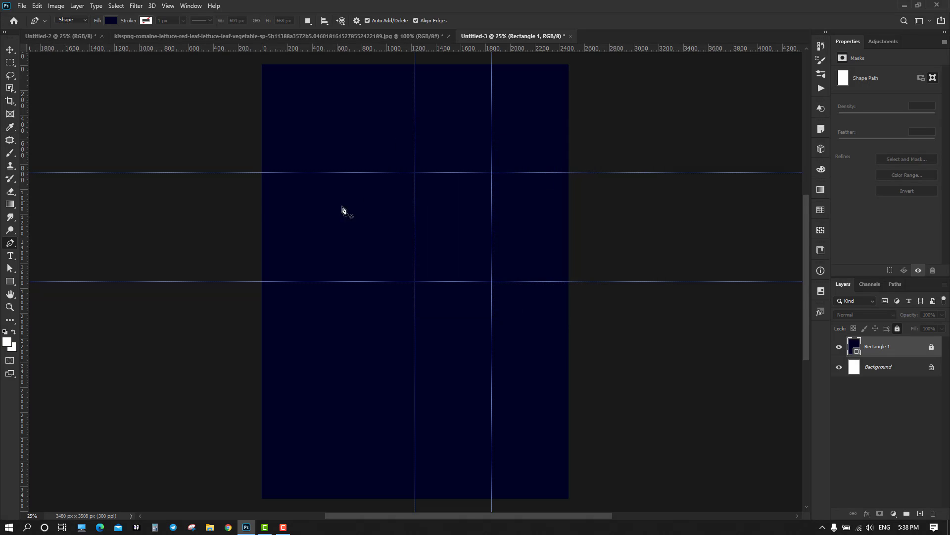
# Step: Draw a wavy path from the page's left edge down to its lower-right corner, about 2480 px wide and 2460 px high
pyautogui.click(262, 195)
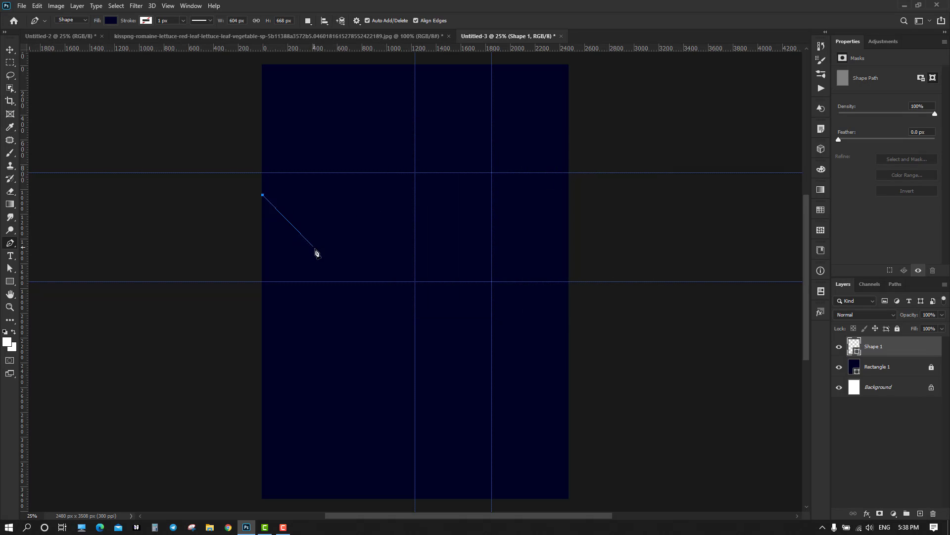
pyautogui.moveTo(338, 273); pyautogui.dragTo(362, 356)
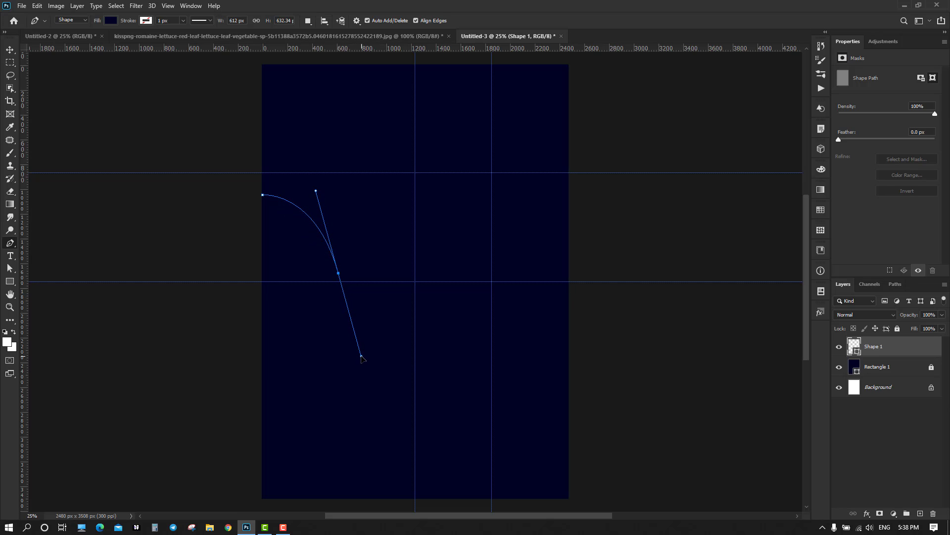
pyautogui.click(415, 329)
pyautogui.moveTo(448, 384); pyautogui.dragTo(442, 456)
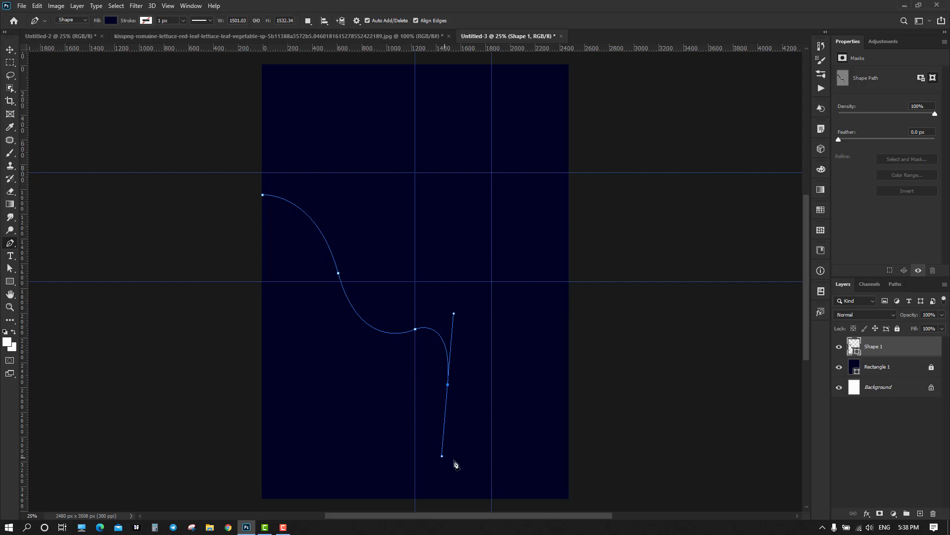
pyautogui.click(518, 438)
pyautogui.moveTo(569, 499); pyautogui.dragTo(626, 500)
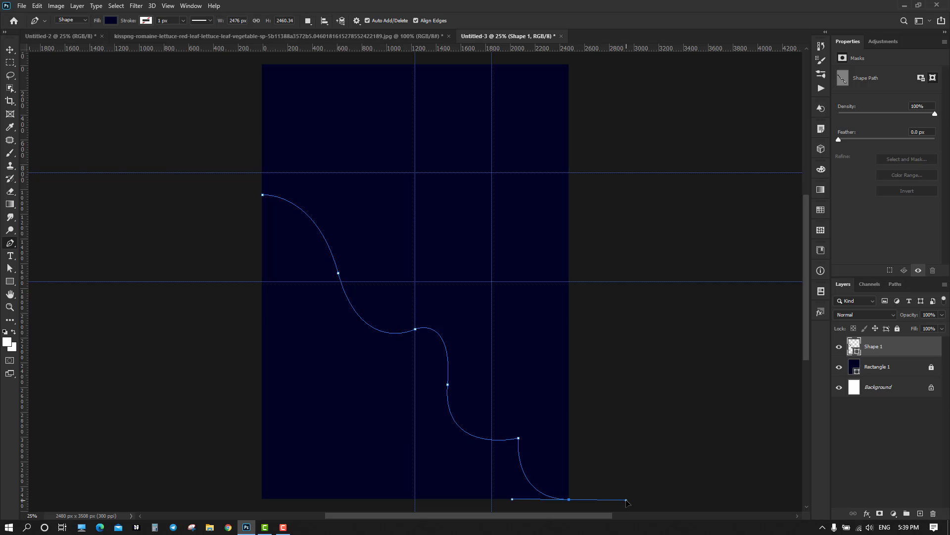
# Step: Close the wavy path along the page's bottom and left edges and fill the shape with white
pyautogui.scroll(-1, 633, 496)
pyautogui.scroll(-1, 633, 496)
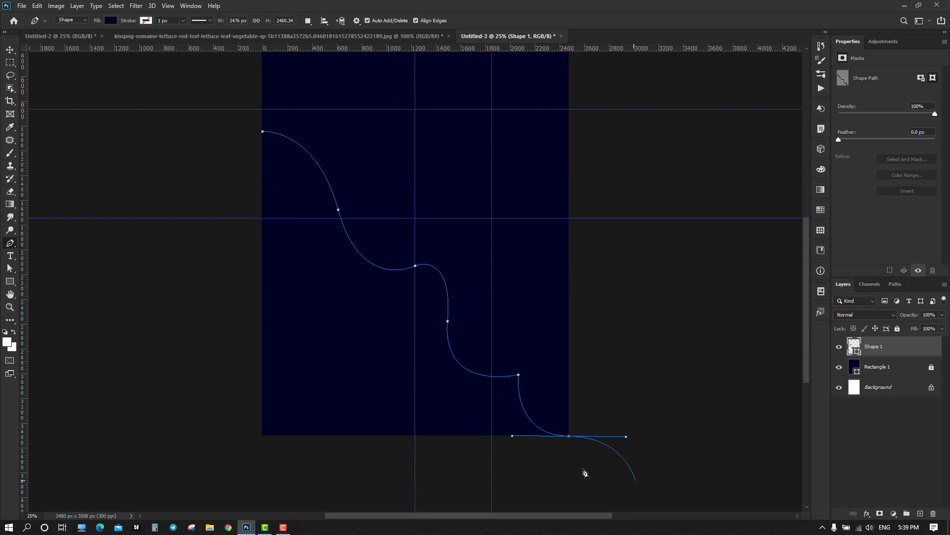
pyautogui.click(569, 436)
pyautogui.click(261, 436)
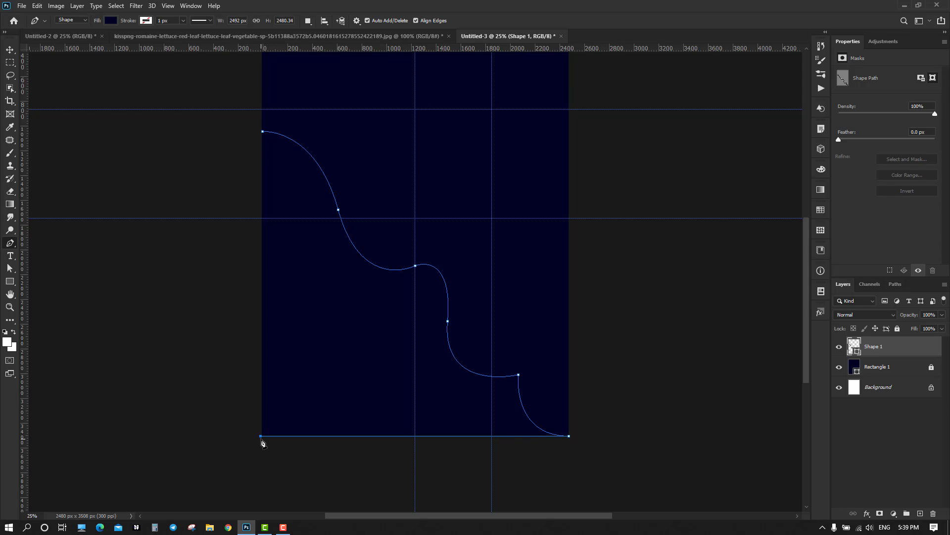
pyautogui.click(264, 133)
pyautogui.click(9, 51)
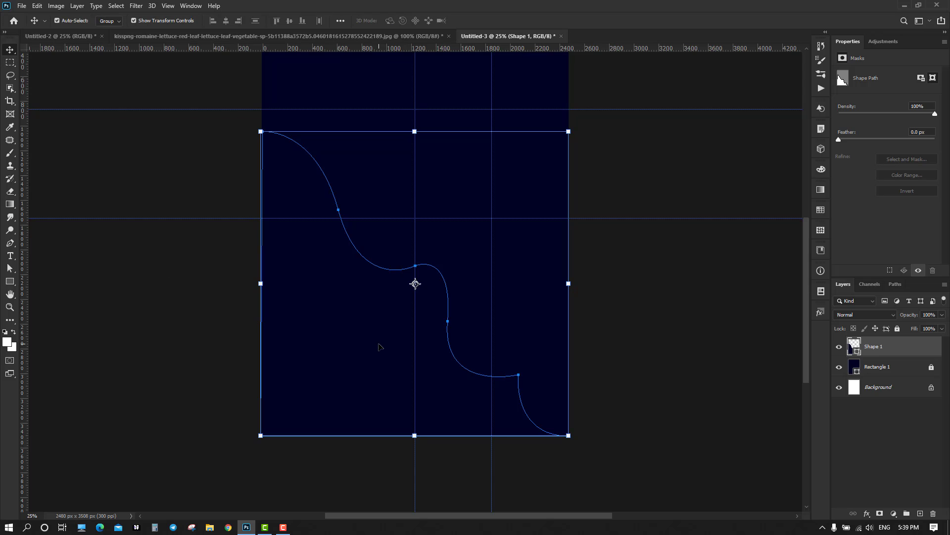
pyautogui.hotkey('alt', 'BackSpace')
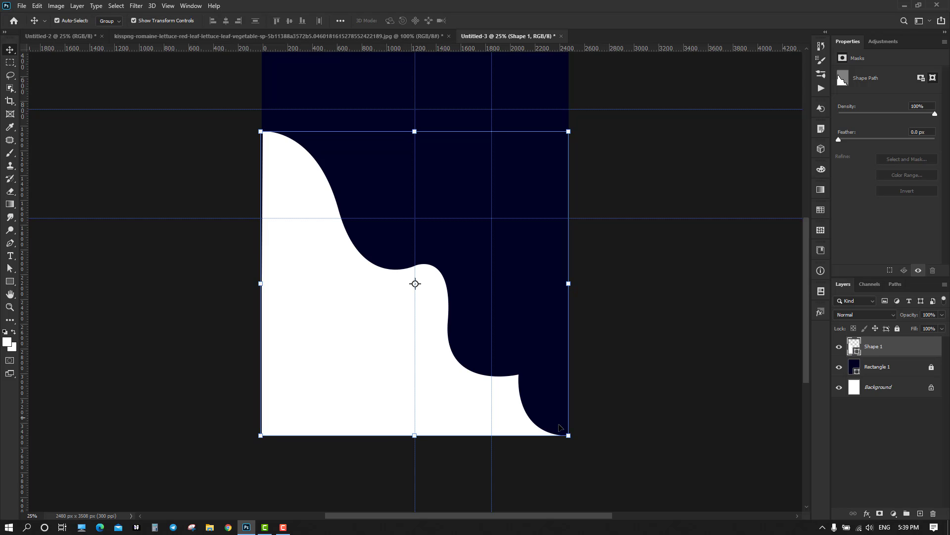
# Step: Duplicate the white wavy shape's layer and hide the original
pyautogui.scroll(3, 709, 392)
pyautogui.hscroll(1, 693, 396)
pyautogui.click(644, 402)
pyautogui.click(356, 405)
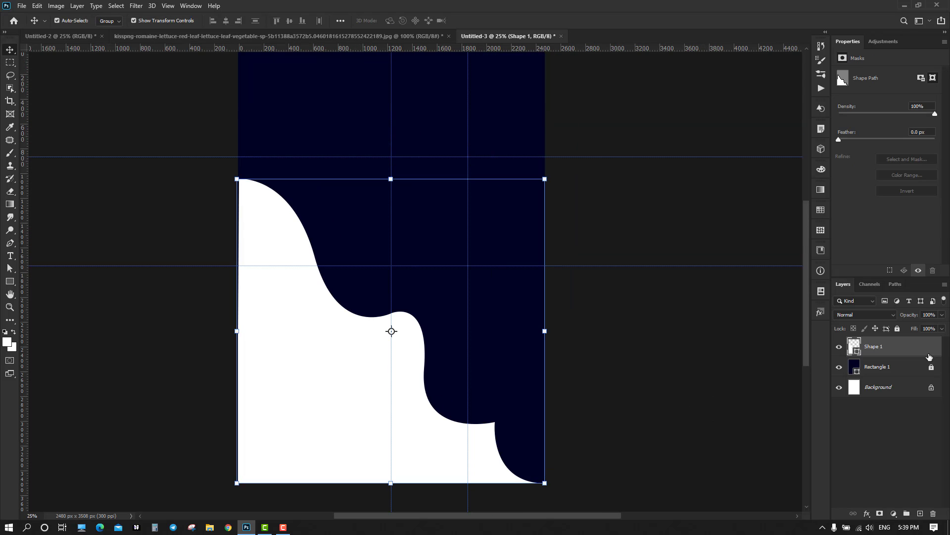
pyautogui.moveTo(911, 363); pyautogui.dragTo(920, 513)
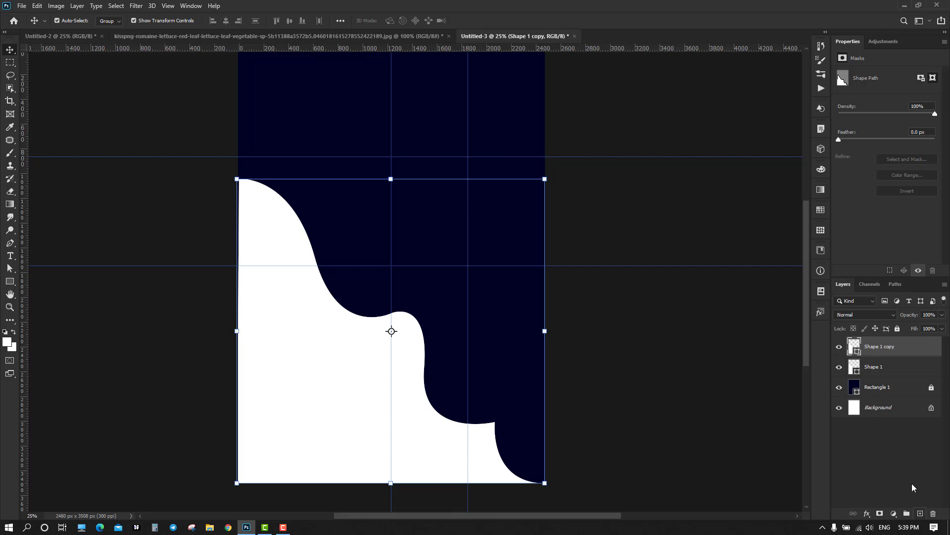
pyautogui.click(839, 367)
# Step: Set the foreground colour to blue 000dba and fill the duplicated wavy shape with it
pyautogui.click(7, 342)
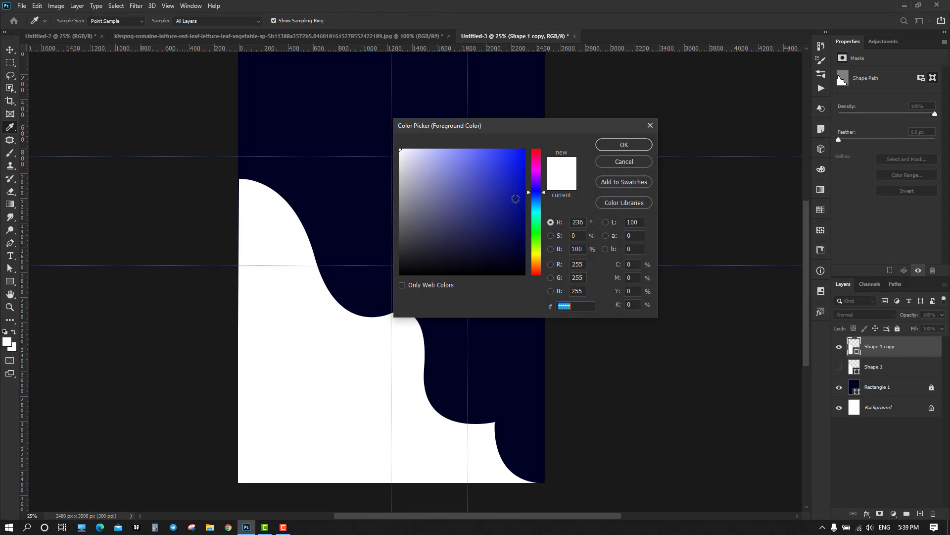
pyautogui.click(521, 173)
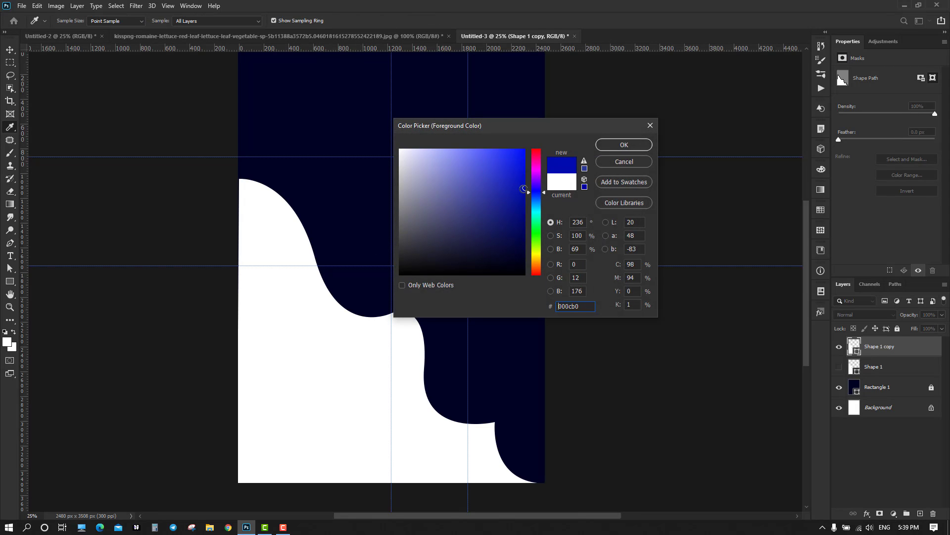
pyautogui.moveTo(523, 189); pyautogui.dragTo(531, 183)
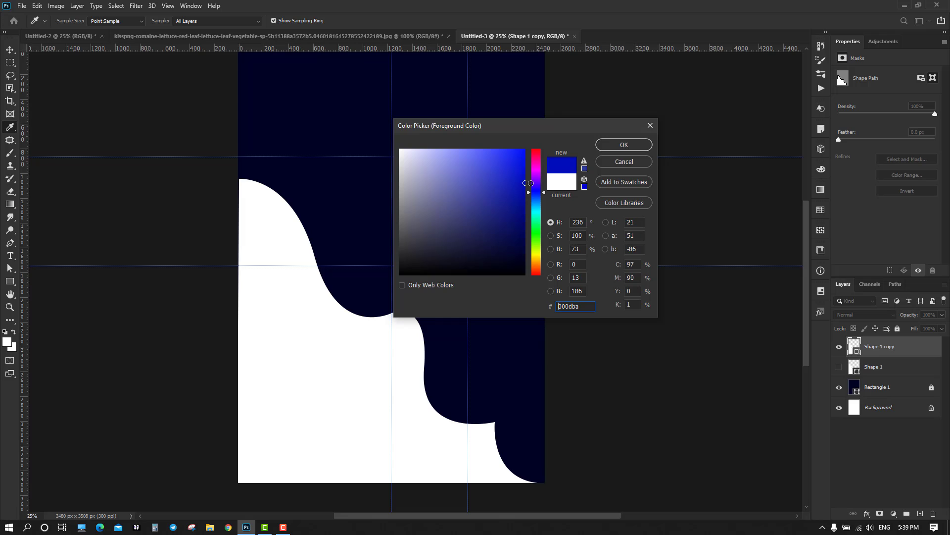
pyautogui.click(625, 145)
pyautogui.hotkey('alt', 'BackSpace')
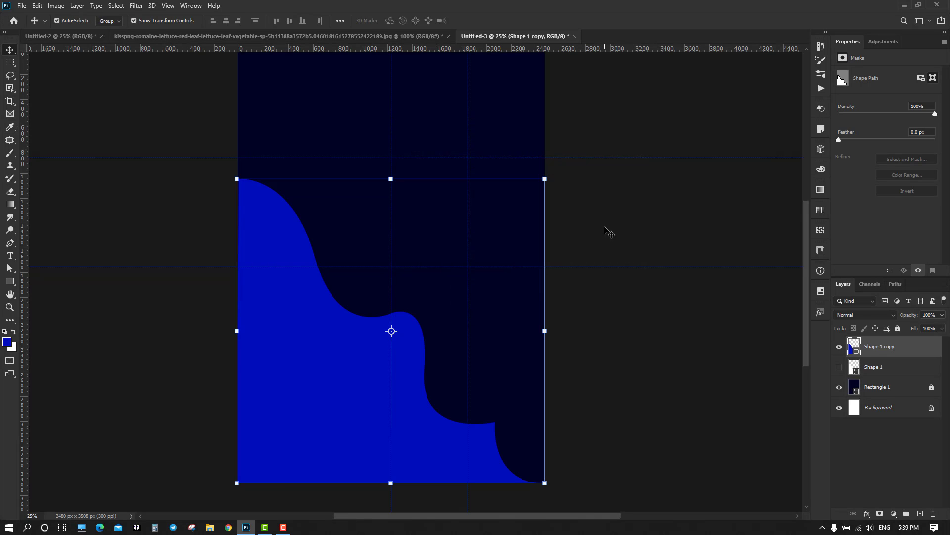
pyautogui.click(653, 342)
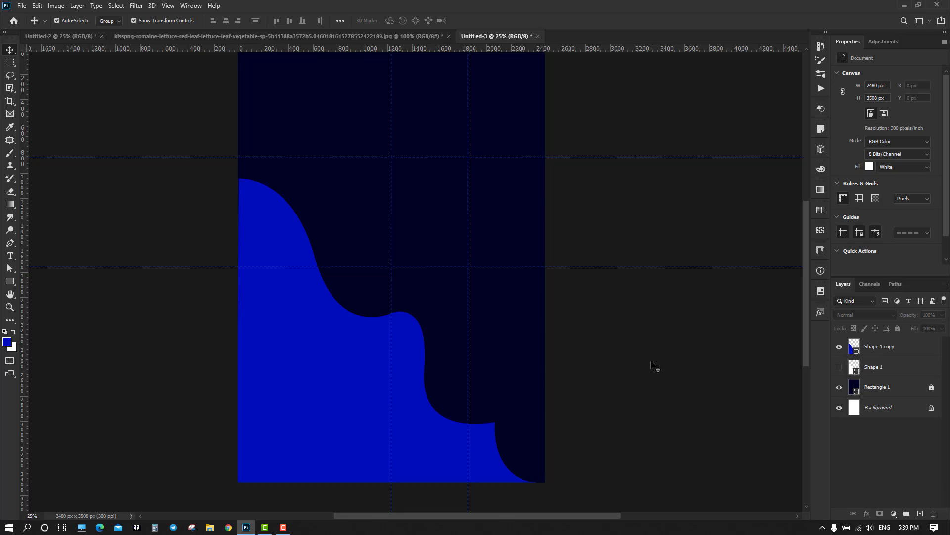
# Step: Rasterize the blue wavy shape and apply the Film Grain filter with Grain 20, Highlight Area 0 and Intensity 3
pyautogui.click(314, 410)
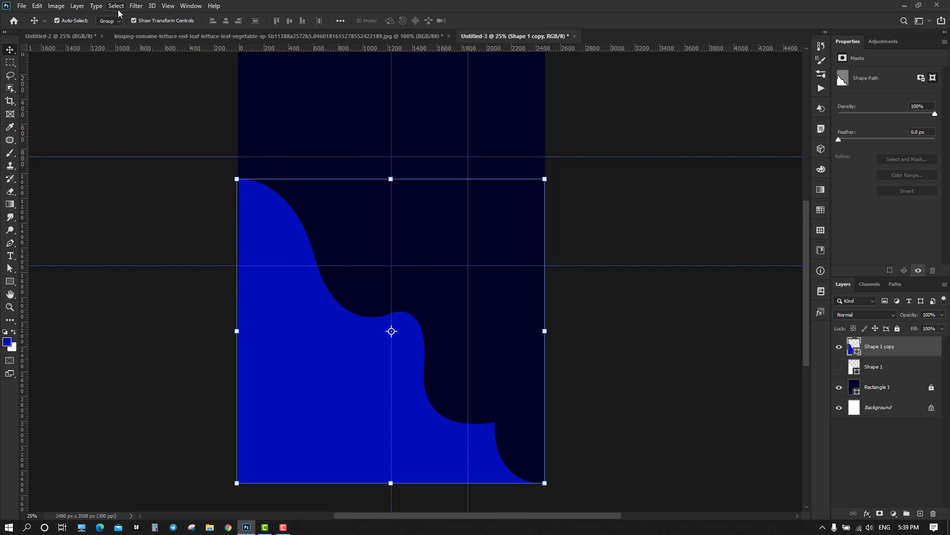
pyautogui.click(136, 6)
pyautogui.click(229, 81)
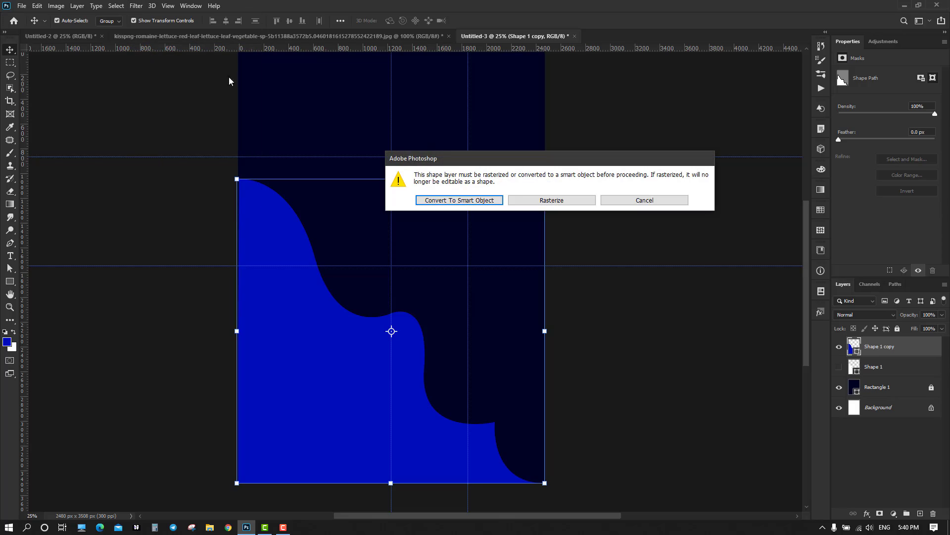
pyautogui.click(543, 201)
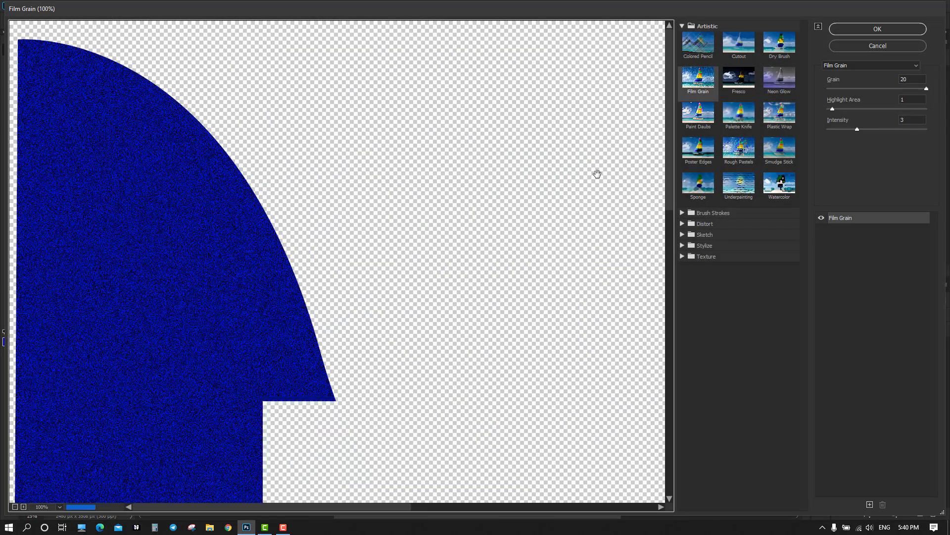
pyautogui.keyDown('alt'); pyautogui.click(381, 296); pyautogui.keyUp('alt')
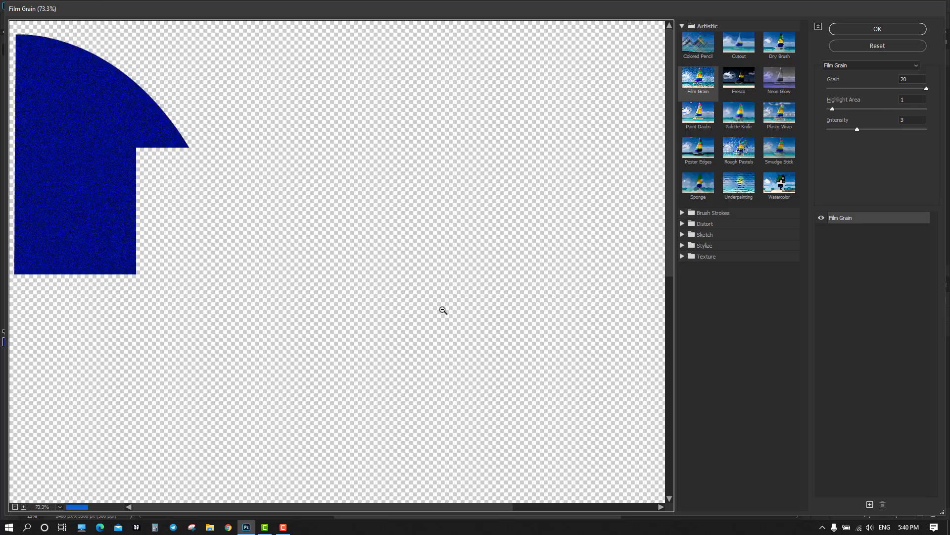
pyautogui.scroll(-5, 443, 311)
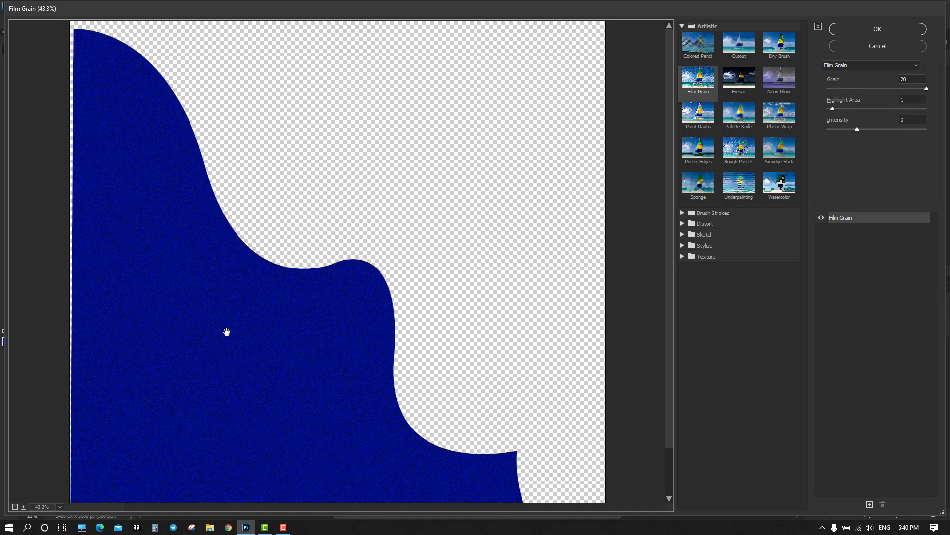
pyautogui.moveTo(227, 332); pyautogui.dragTo(294, 241)
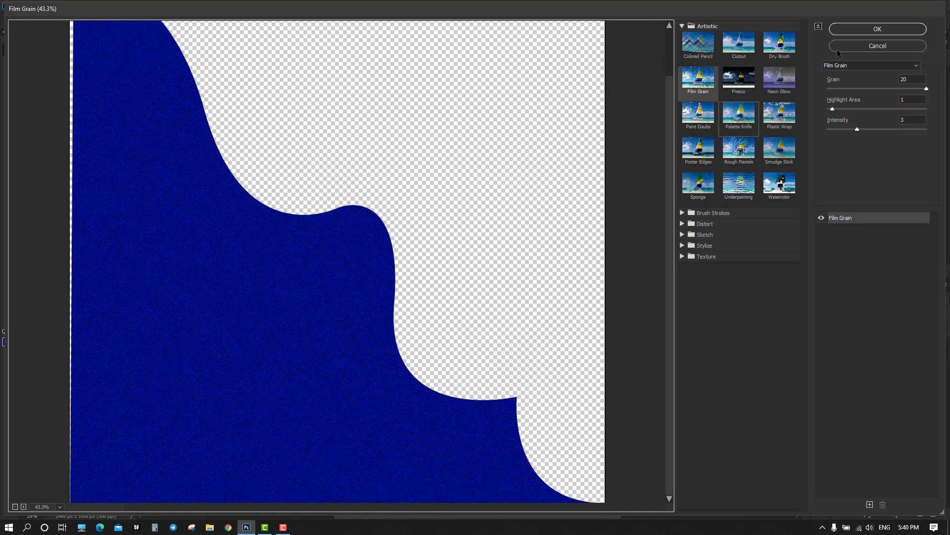
pyautogui.moveTo(833, 109); pyautogui.dragTo(828, 111)
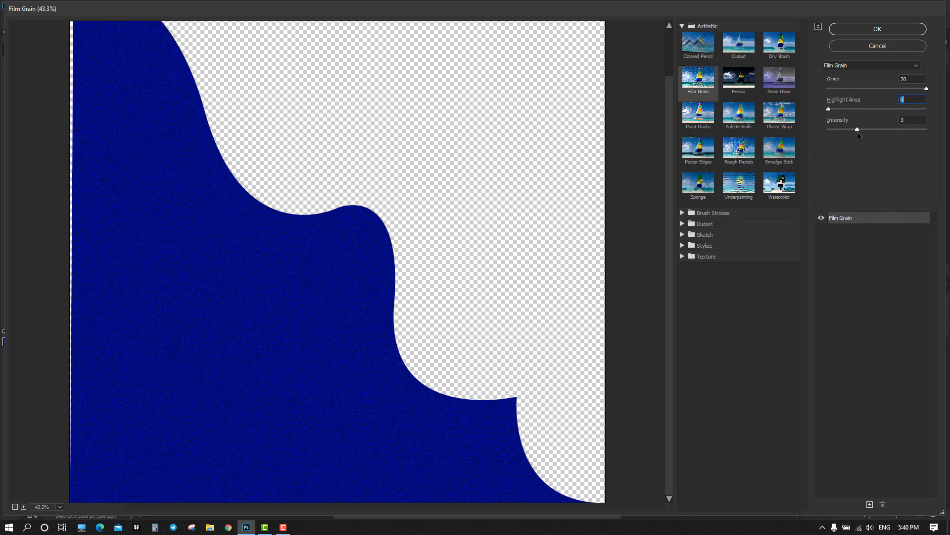
pyautogui.click(901, 31)
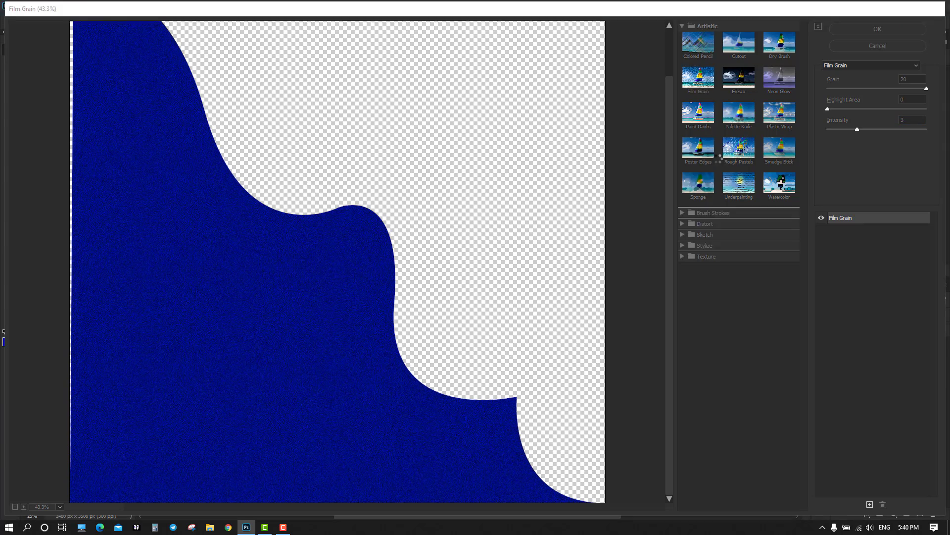
pyautogui.click(596, 402)
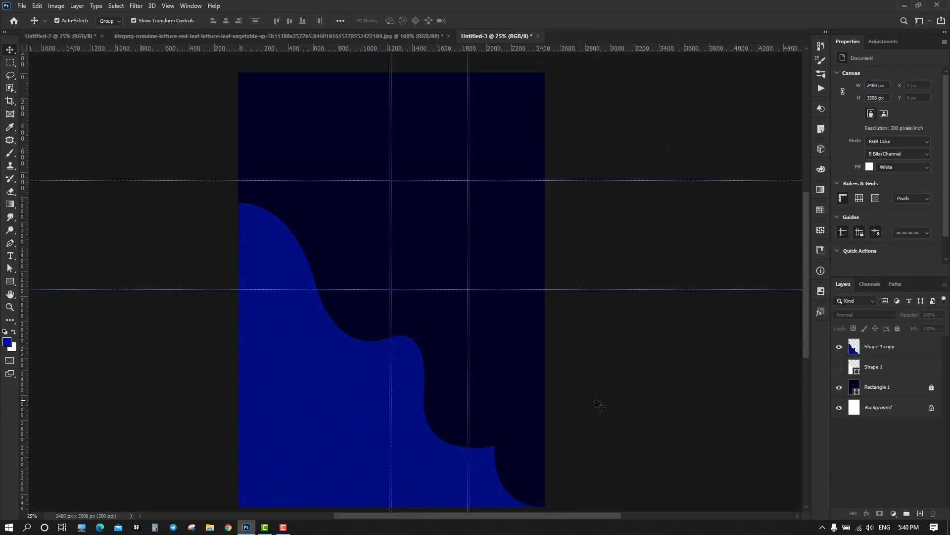
pyautogui.scroll(-2, 609, 402)
pyautogui.click(312, 403)
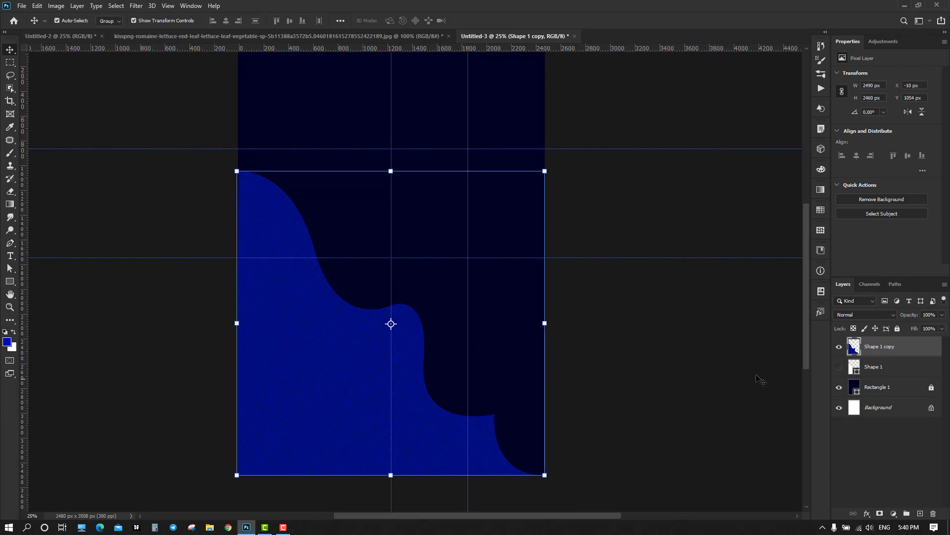
# Step: Lock the grain-textured blue wavy shape's layer and deselect it
pyautogui.click(898, 329)
pyautogui.click(632, 384)
pyautogui.scroll(1, 633, 382)
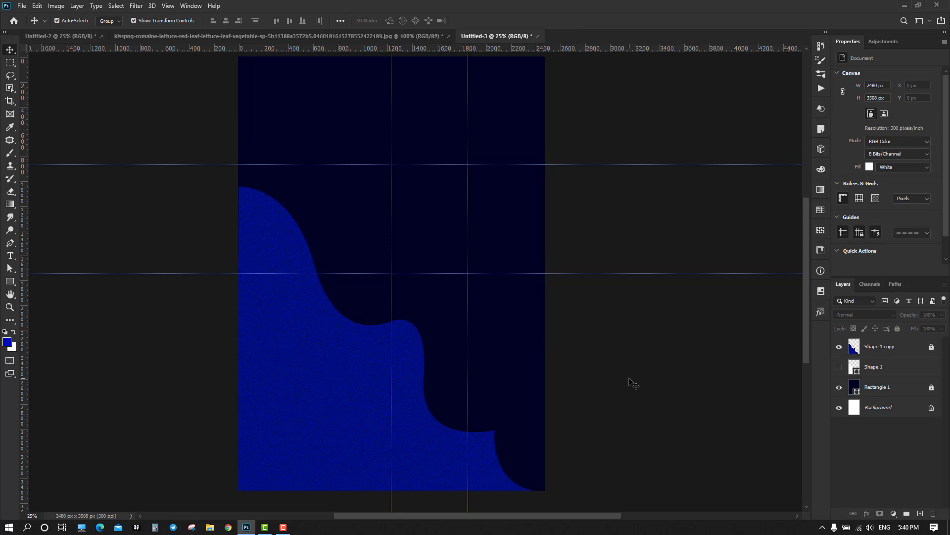
# Step: Create a white 1325 × 1325 px circle with the Ellipse tool, starting at the crossing of the right vertical and upper horizontal guides
pyautogui.click(10, 281)
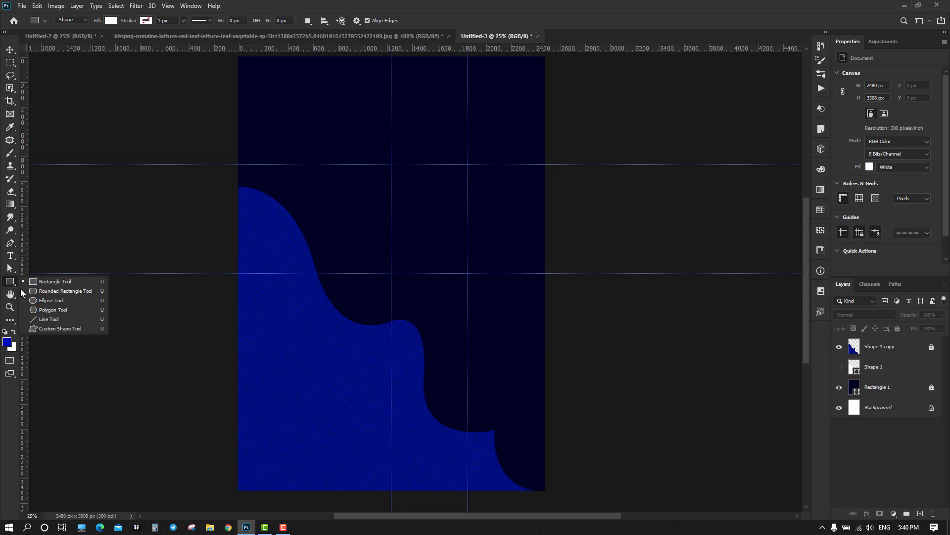
pyautogui.click(51, 300)
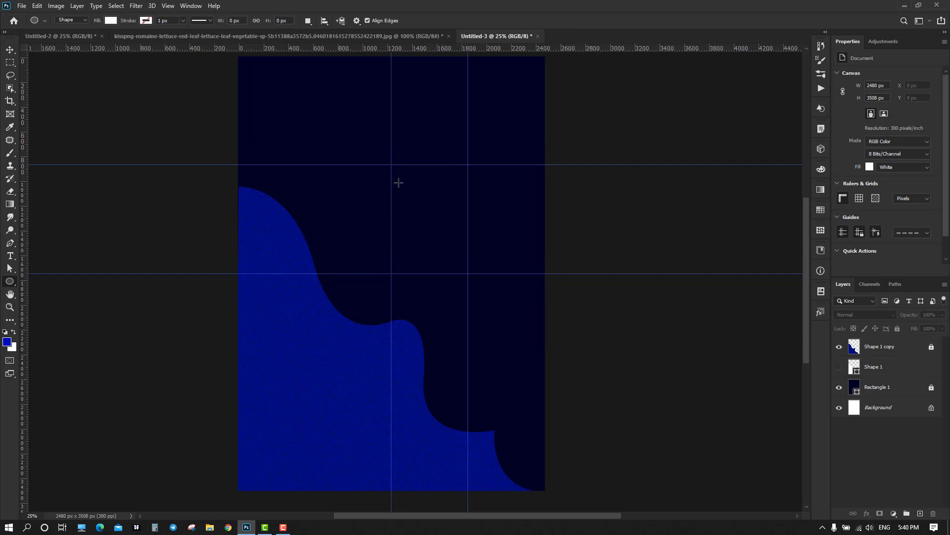
pyautogui.click(468, 165)
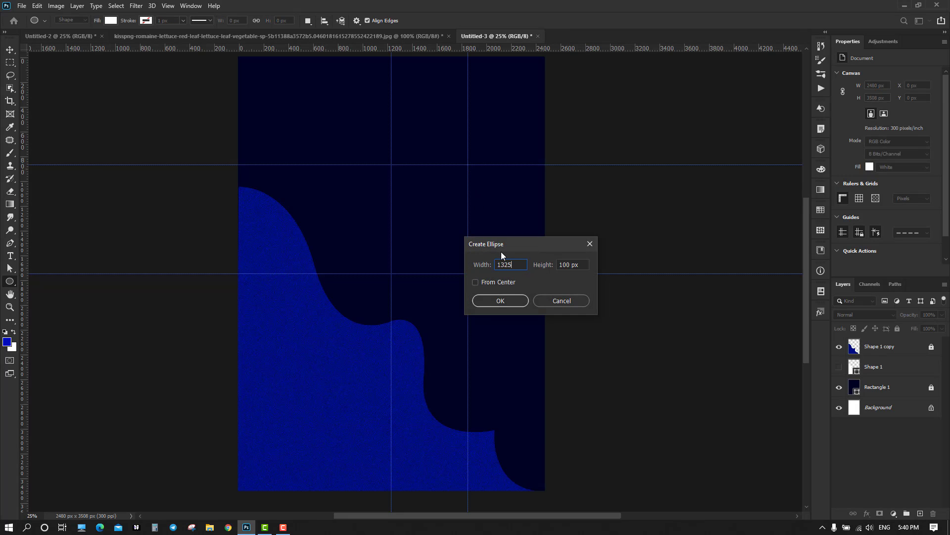
pyautogui.write('1325')
pyautogui.press('Tab')
pyautogui.write('13')
pyautogui.click(508, 301)
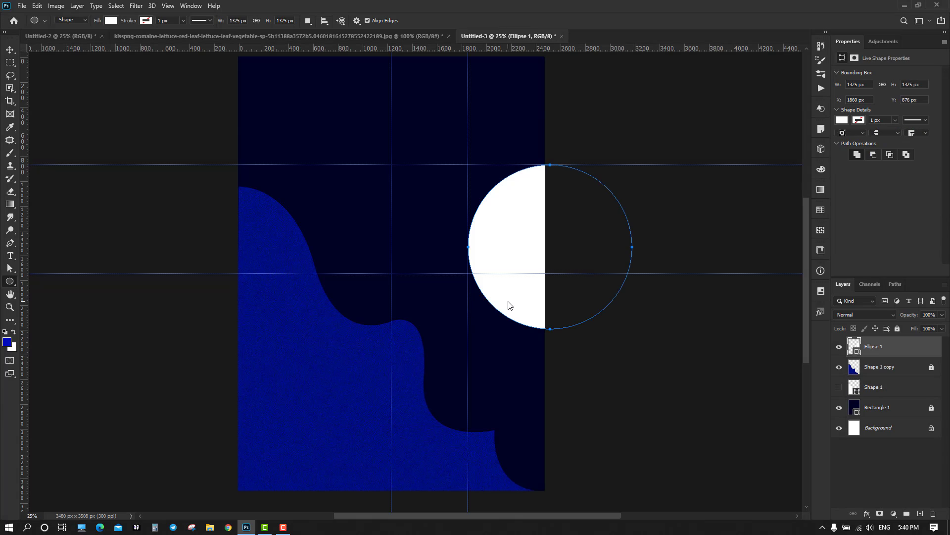
# Step: Move the white circle so its centre sits where the right vertical guide crosses the upper horizontal guide
pyautogui.click(9, 51)
pyautogui.click(555, 214)
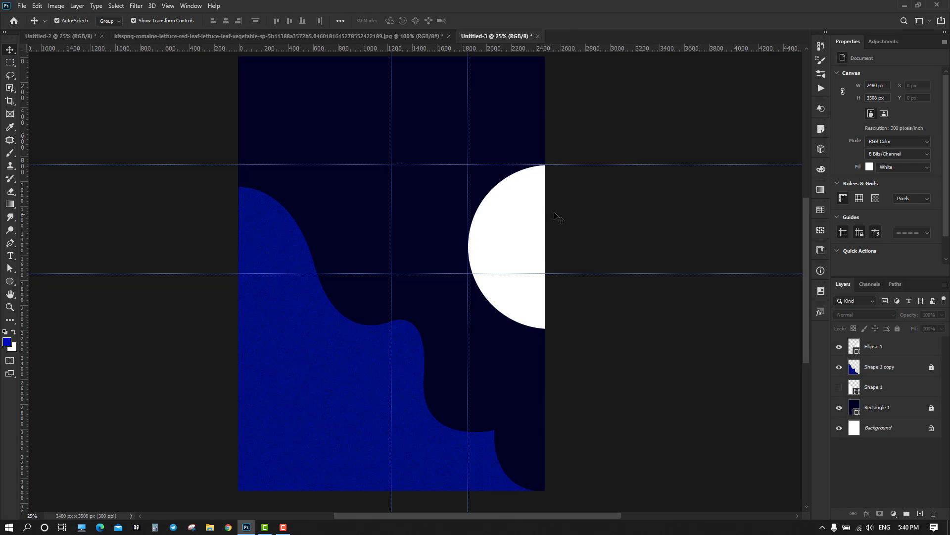
pyautogui.moveTo(509, 246); pyautogui.dragTo(410, 201)
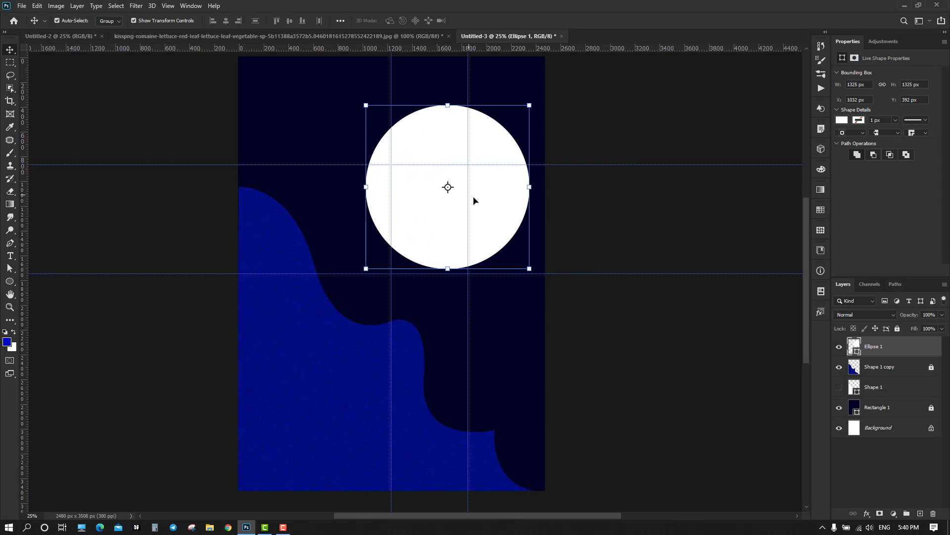
pyautogui.moveTo(474, 202); pyautogui.dragTo(510, 187)
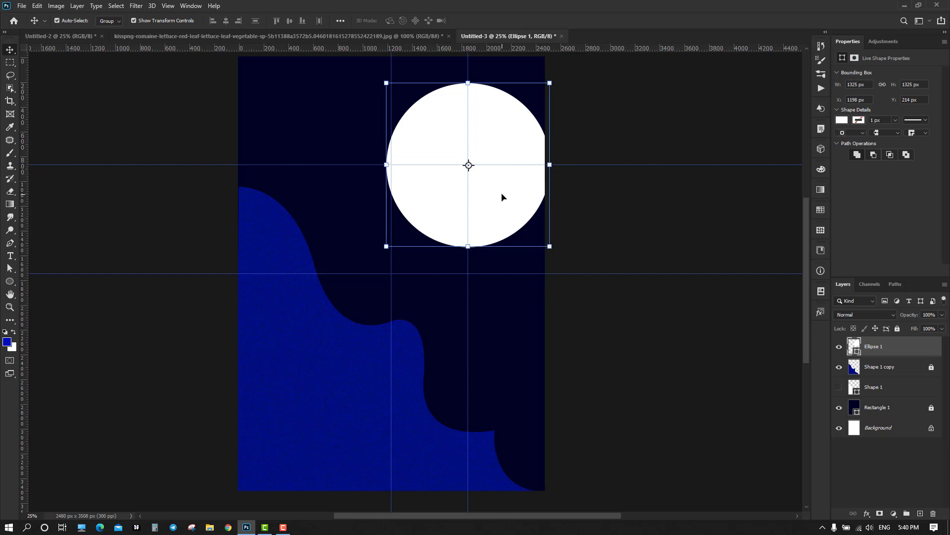
pyautogui.scroll(1, 502, 197)
pyautogui.click(549, 219)
pyautogui.click(521, 213)
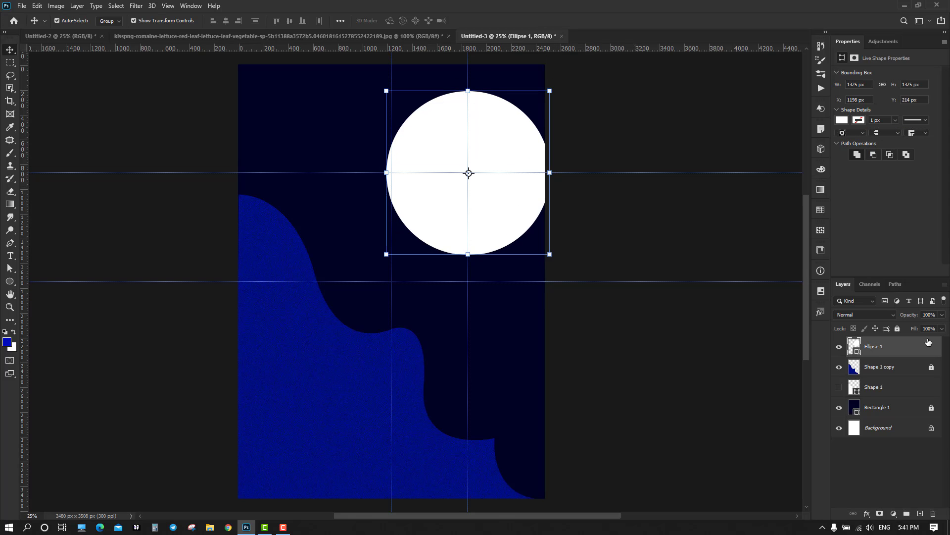
# Step: Duplicate the white circle's layer, hide the original and select the duplicate
pyautogui.moveTo(923, 347); pyautogui.dragTo(921, 513)
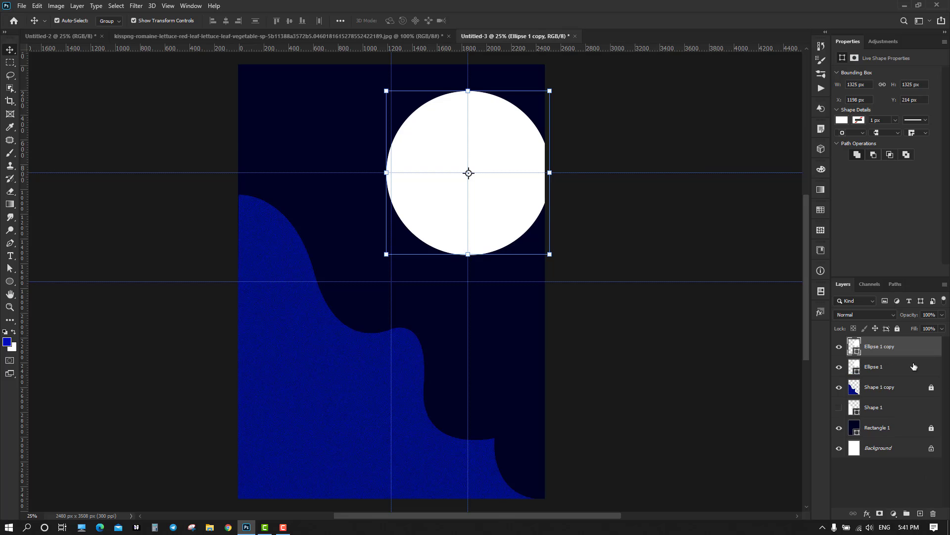
pyautogui.click(901, 369)
pyautogui.hotkey('ctrl', ',')
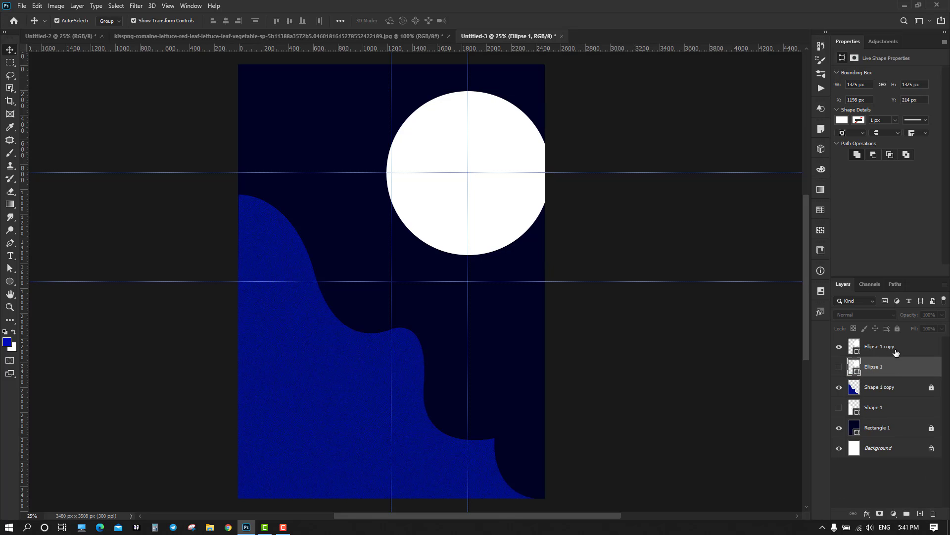
pyautogui.click(900, 351)
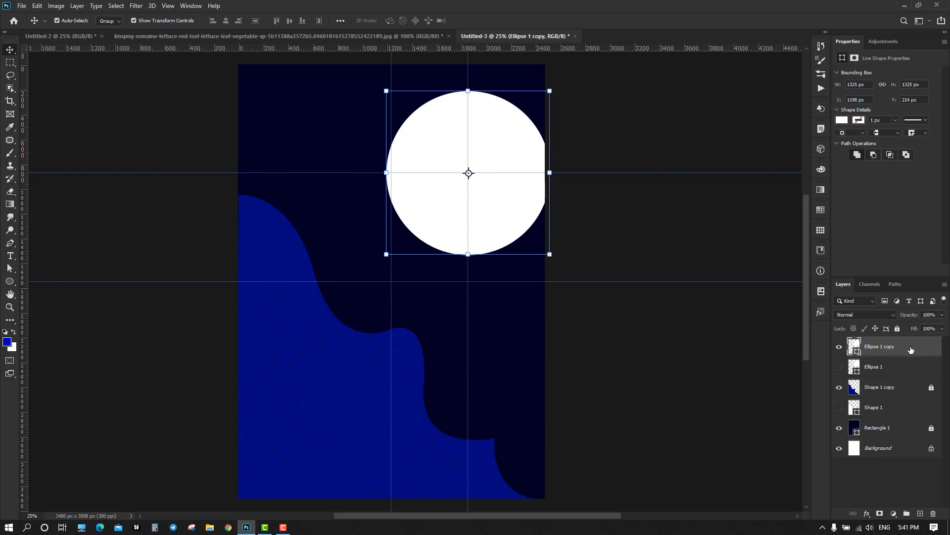
# Step: Remove the duplicate circle's fill and give it a white 12 px stroke
pyautogui.click(16, 283)
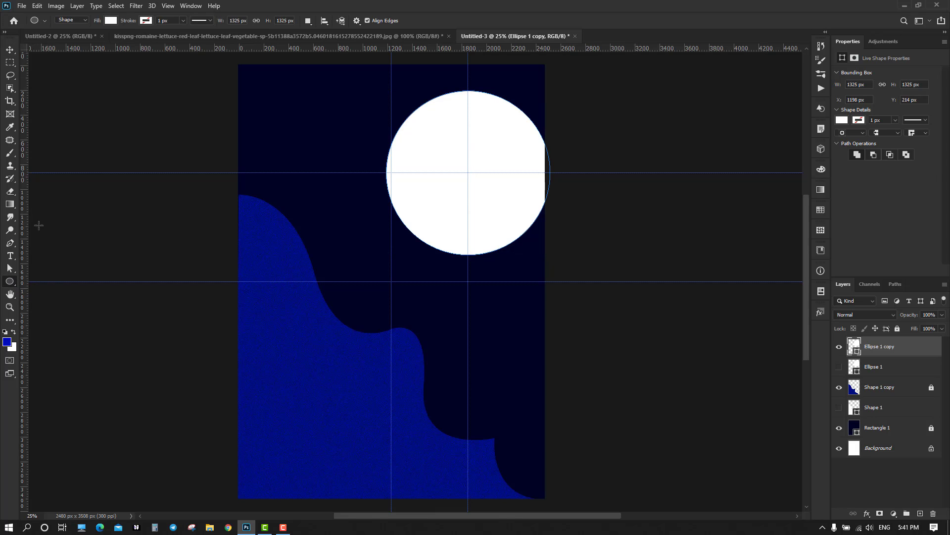
pyautogui.click(111, 21)
pyautogui.click(52, 39)
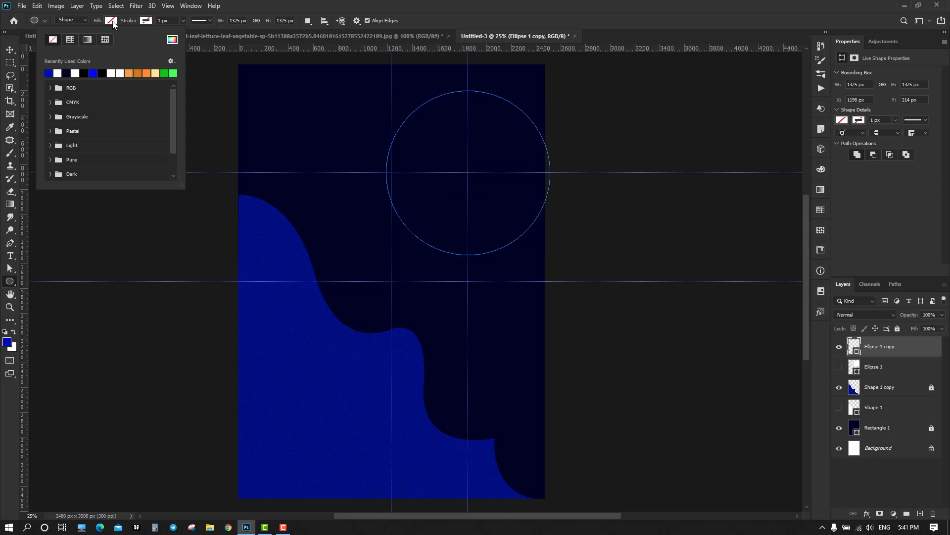
pyautogui.click(175, 21)
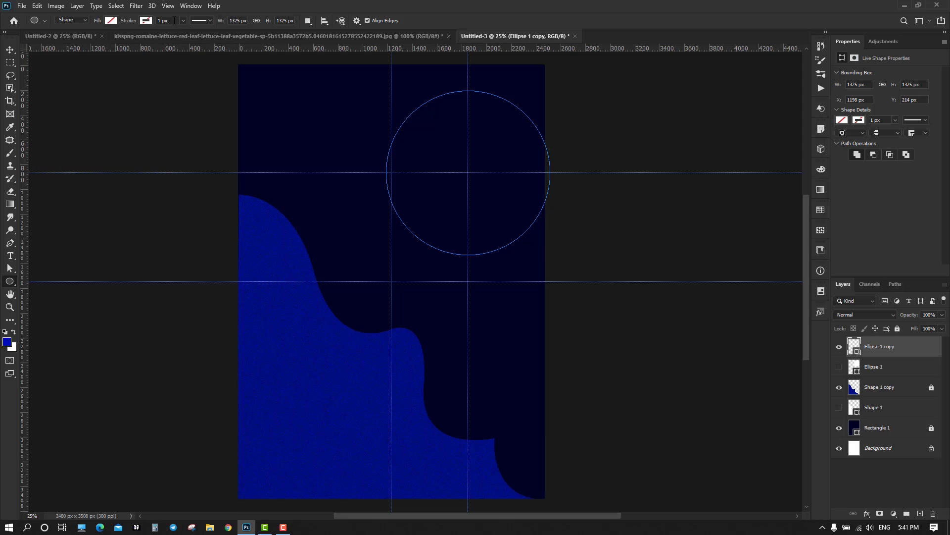
pyautogui.write('12')
pyautogui.press('Return')
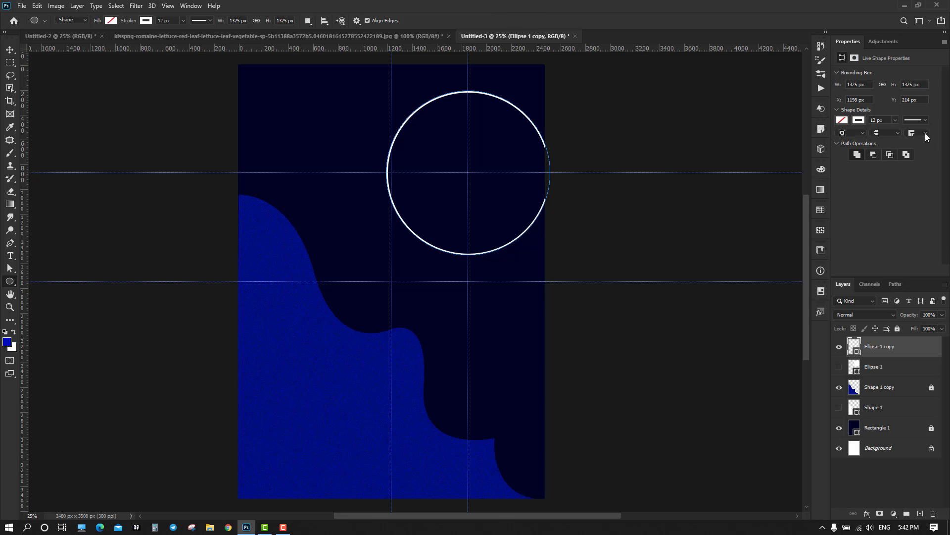
# Step: Make the circle's stroke a dashed line with a dash of 70 and a gap of 25
pyautogui.click(925, 120)
pyautogui.click(901, 167)
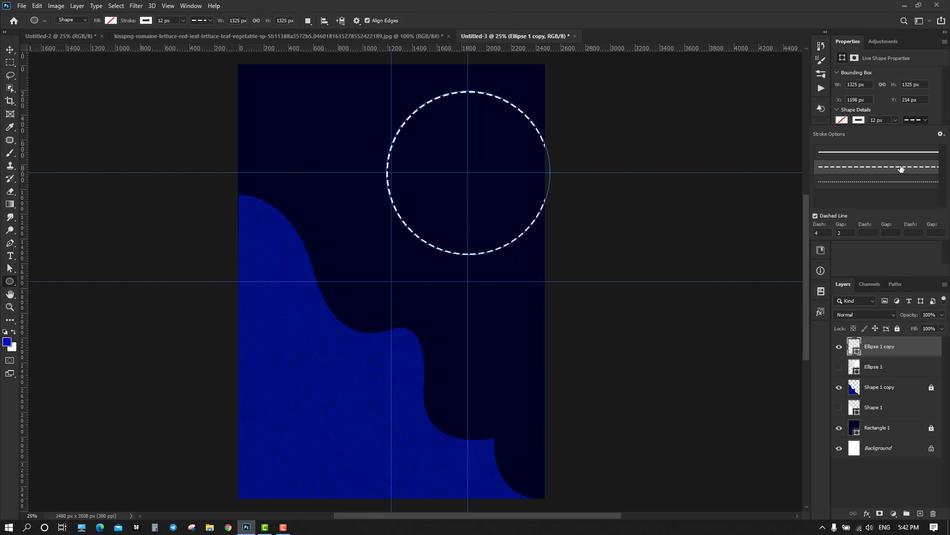
pyautogui.click(815, 218)
pyautogui.click(826, 233)
pyautogui.write('70')
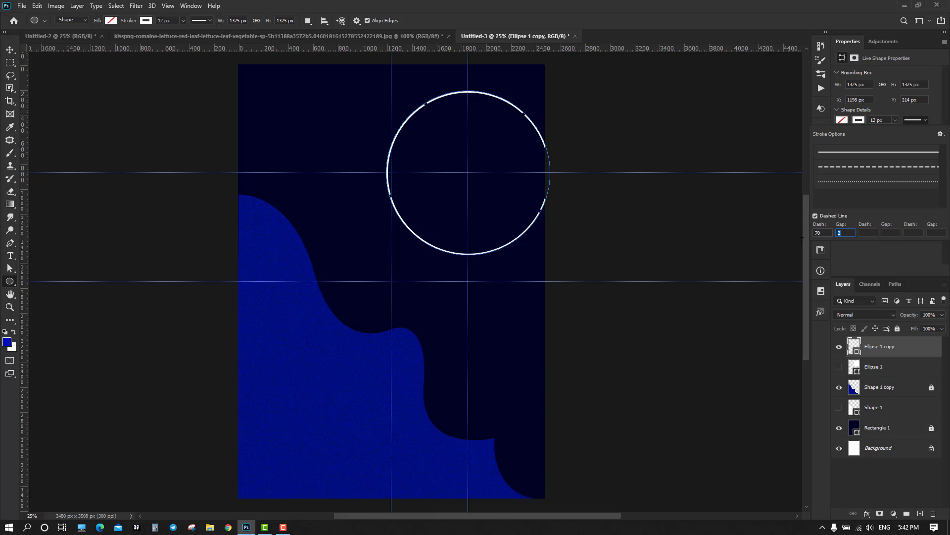
pyautogui.write('5')
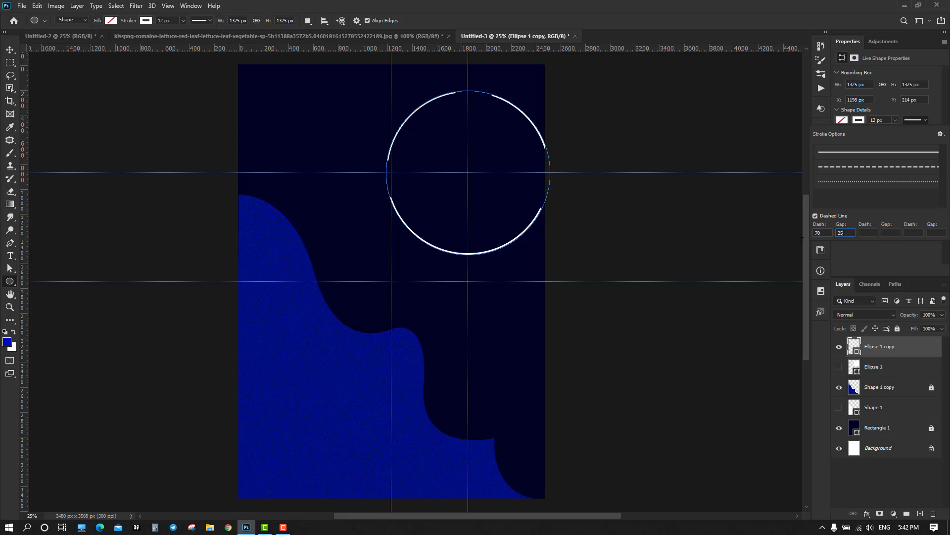
pyautogui.click(10, 50)
pyautogui.click(218, 158)
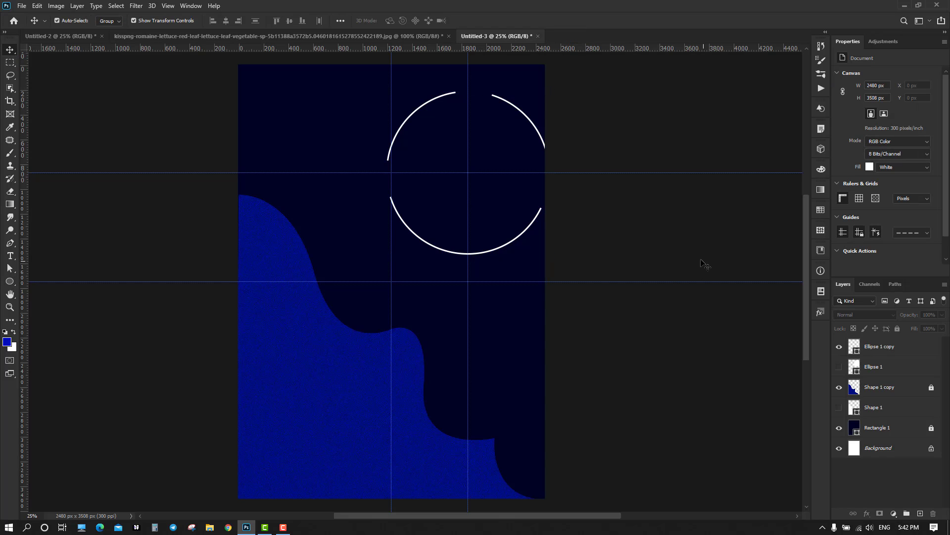
# Step: Set round line caps on the dashed ring's stroke and duplicate the ring's layer
pyautogui.click(540, 139)
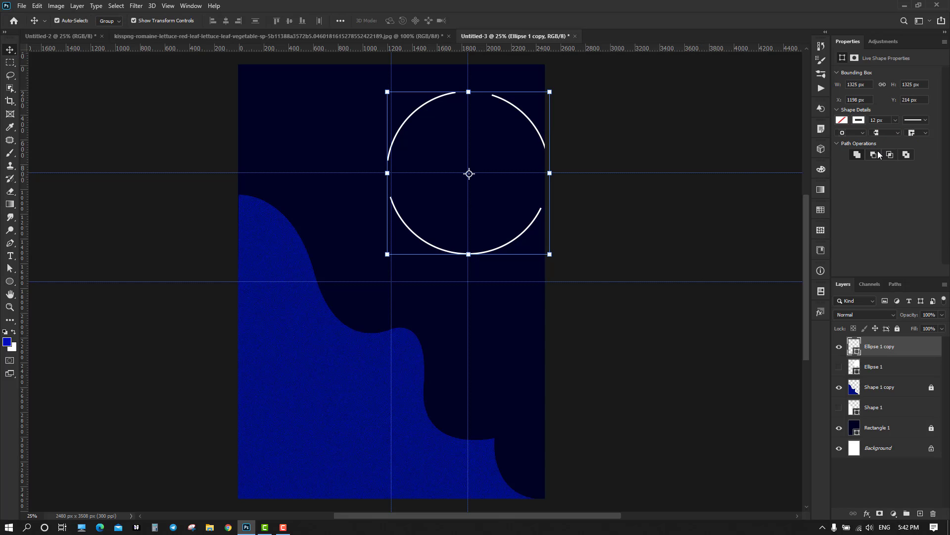
pyautogui.click(897, 133)
pyautogui.click(693, 144)
pyautogui.click(546, 130)
pyautogui.moveTo(921, 352); pyautogui.dragTo(920, 515)
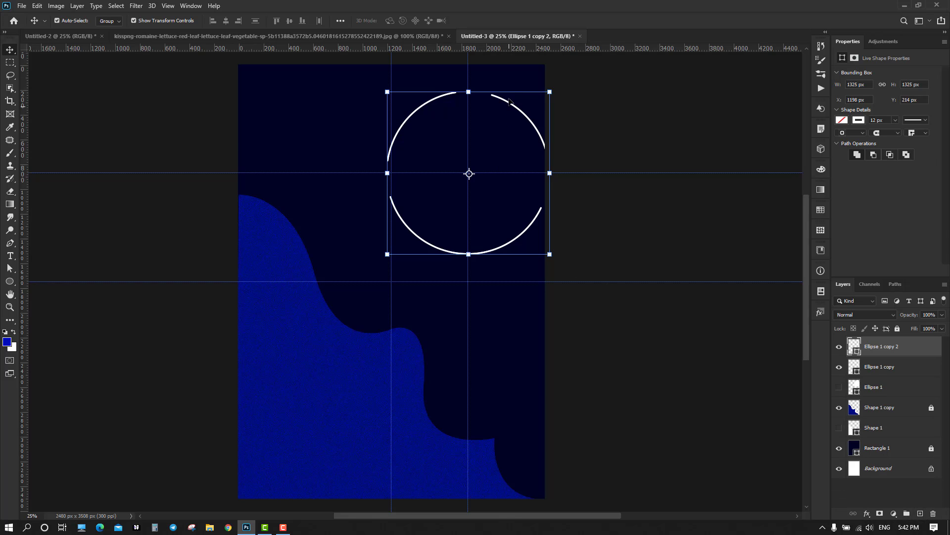
# Step: Scale the duplicated dashed ring proportionally to 91% about its centre
pyautogui.hotkey('ctrl', 't')
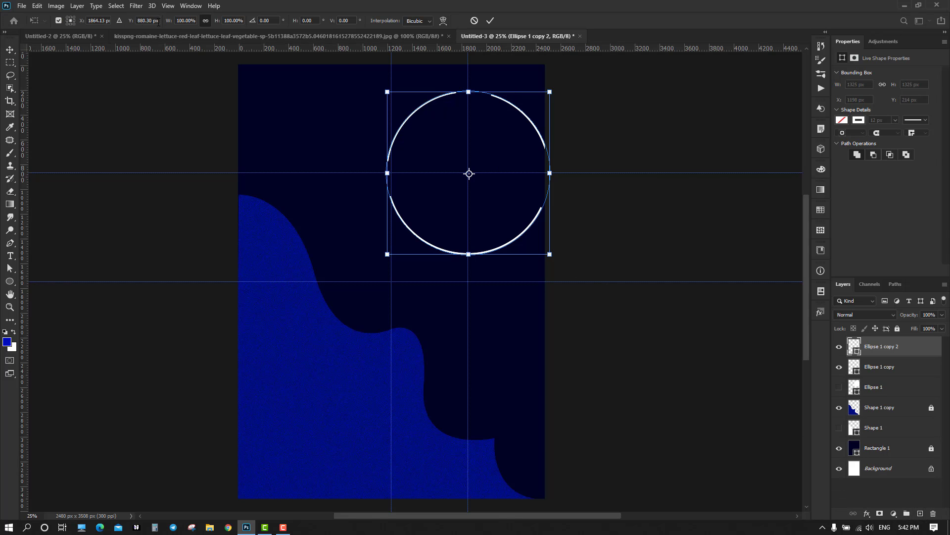
pyautogui.press('Down')
pyautogui.press('Down')
pyautogui.press('Down')
pyautogui.press('Down')
pyautogui.press('Down')
pyautogui.press('Down')
pyautogui.press('Down')
pyautogui.press('Down')
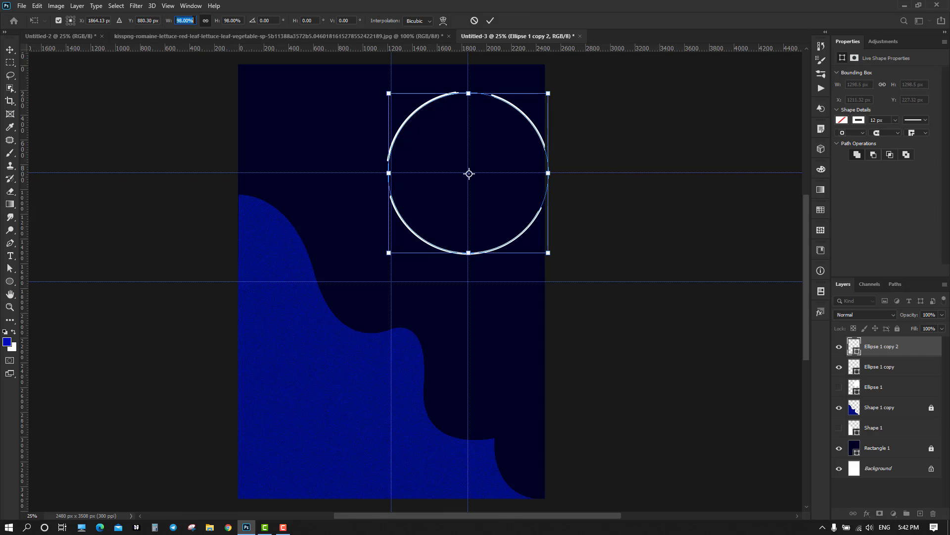
pyautogui.press('Down')
pyautogui.press('Down')
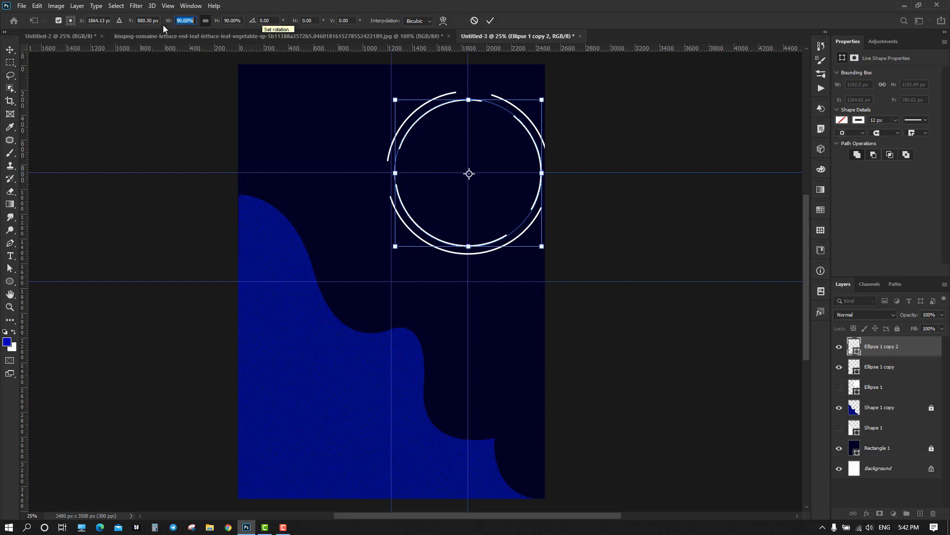
pyautogui.press('Up')
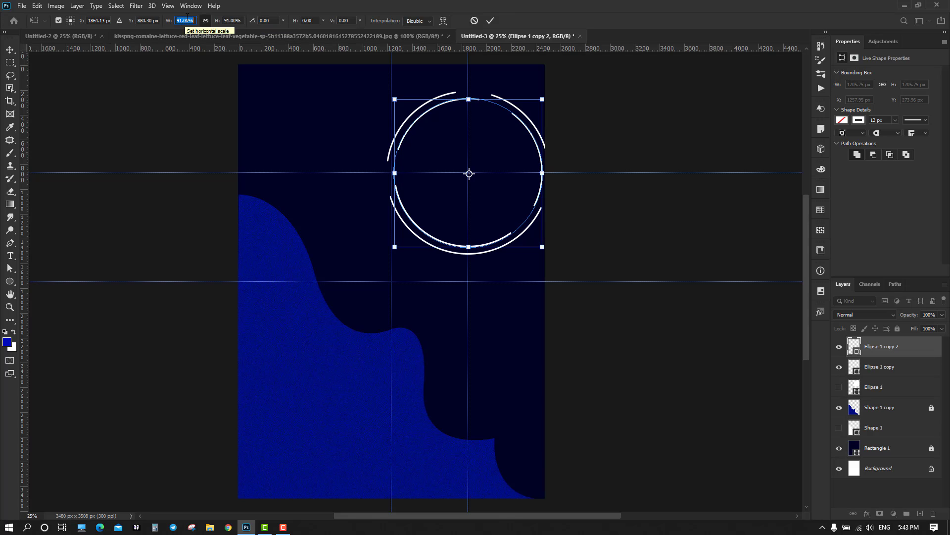
pyautogui.press('Return')
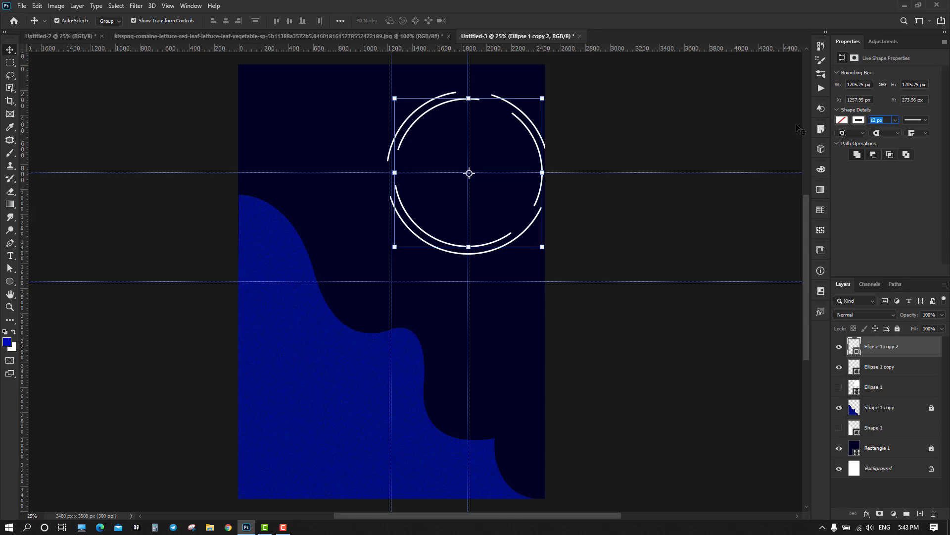
# Step: Set the inner ring's stroke width to 7 px
pyautogui.write('7')
pyautogui.press('Return')
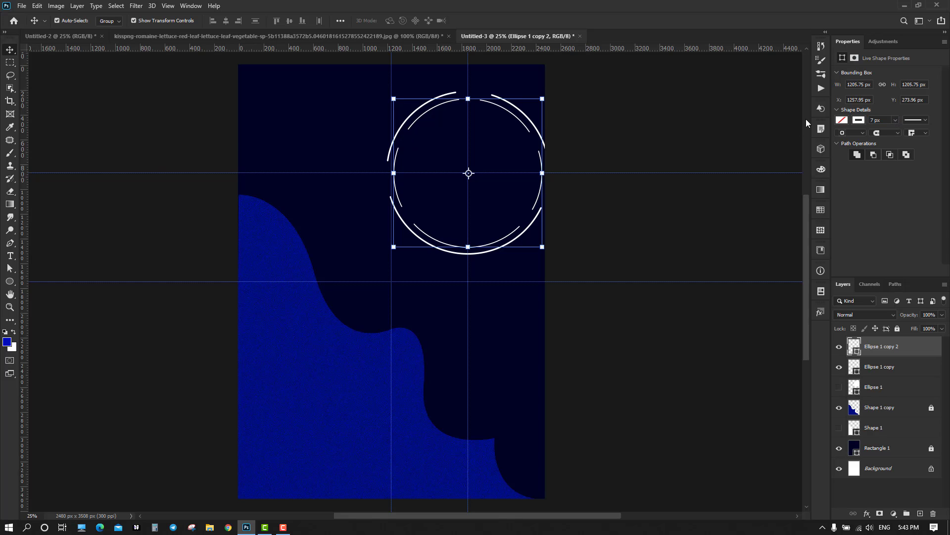
pyautogui.click(674, 153)
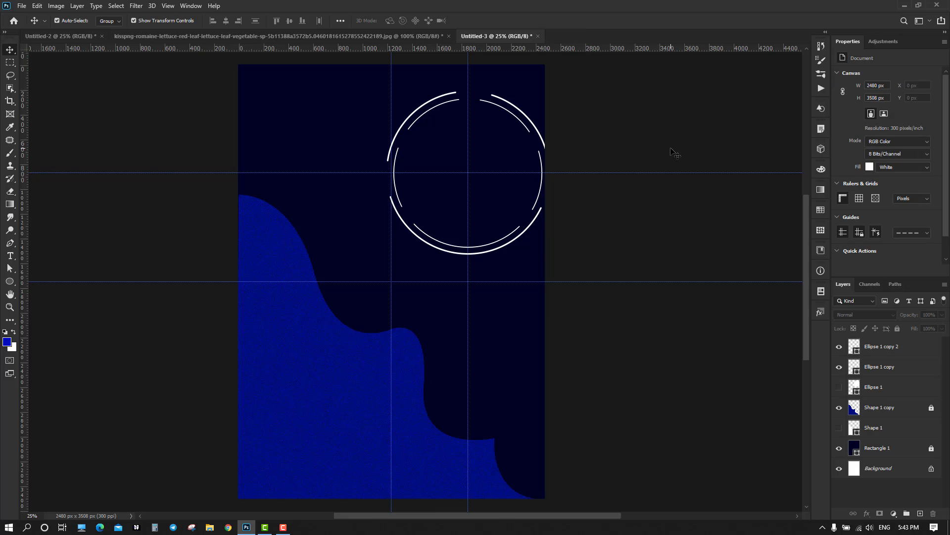
# Step: Scale the thin inner ring proportionally to 96% to widen its spacing from the outer ring
pyautogui.click(442, 107)
pyautogui.hotkey('ctrl', 't')
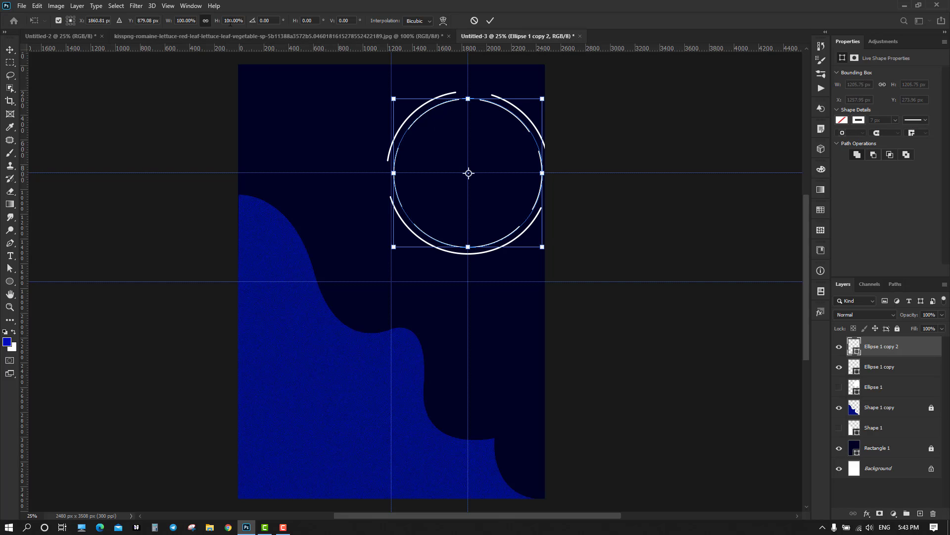
pyautogui.scroll(-1, 234, 18)
pyautogui.scroll(2, 233, 17)
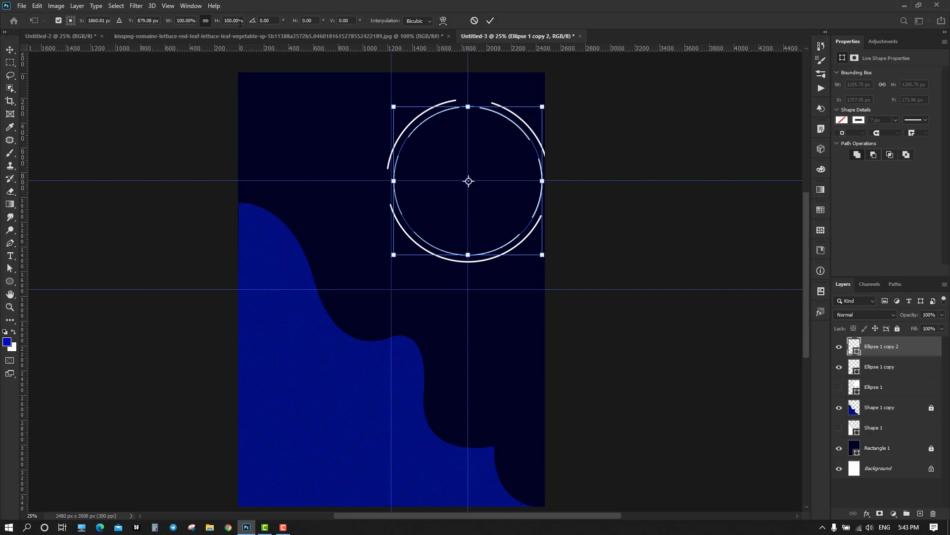
pyautogui.scroll(-4, 233, 20)
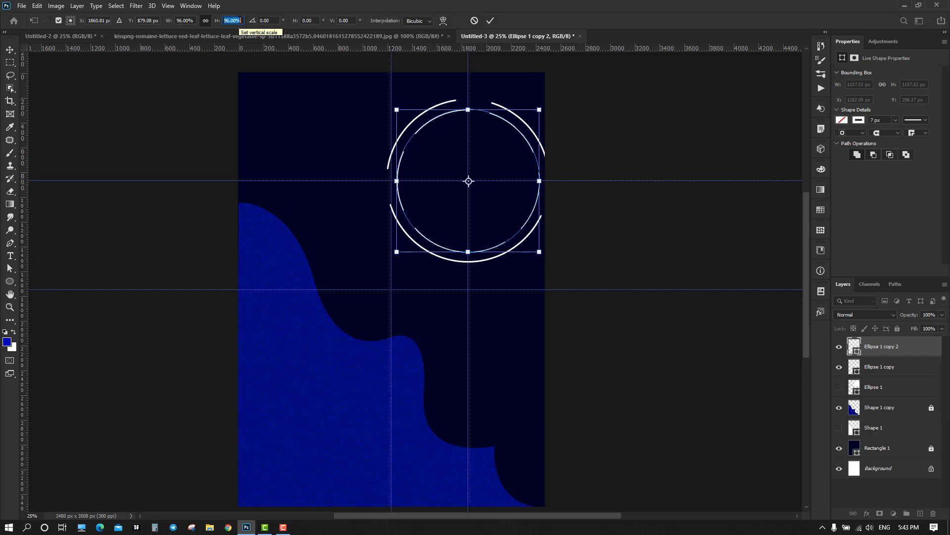
pyautogui.click(490, 21)
pyautogui.click(643, 148)
pyautogui.scroll(5, 636, 185)
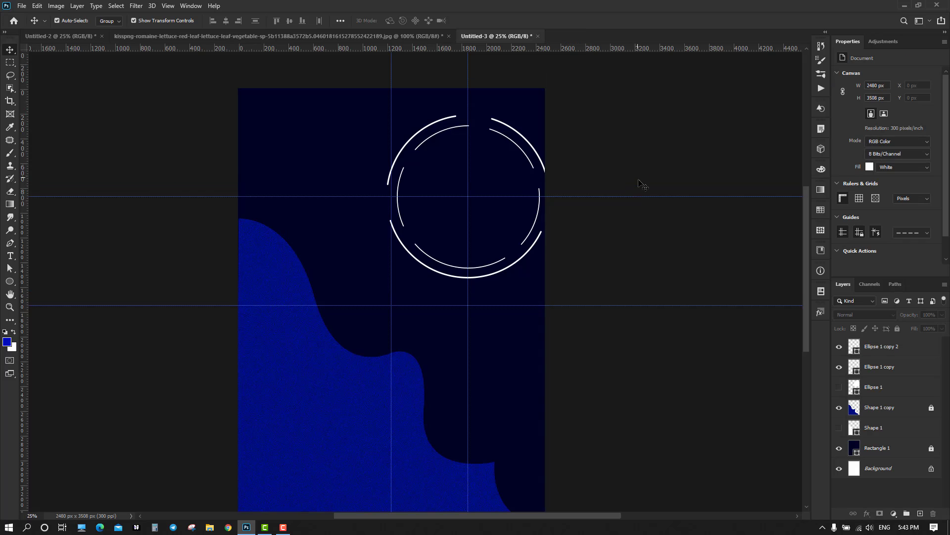
# Step: Show the solid white circle layer Ellipse 1 and scale it proportionally to 82% about its centre
pyautogui.click(839, 388)
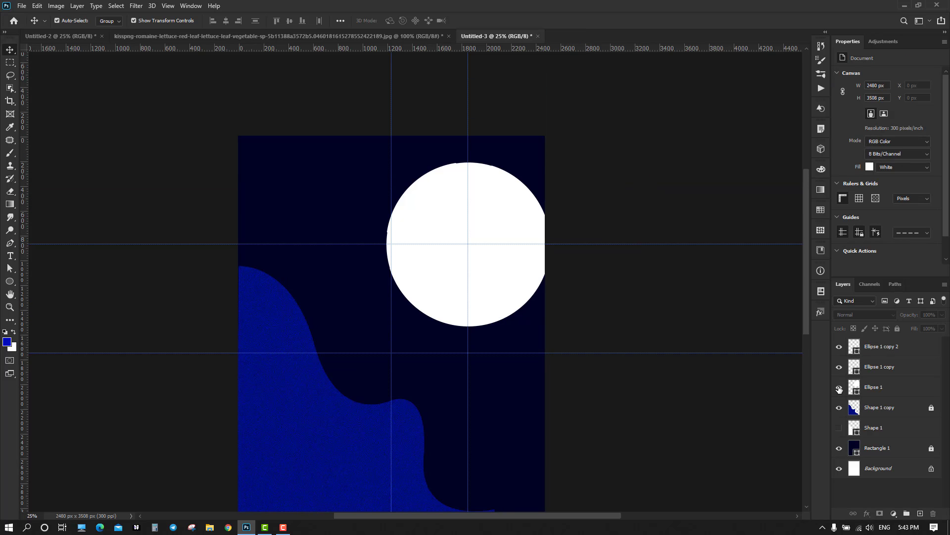
pyautogui.click(527, 219)
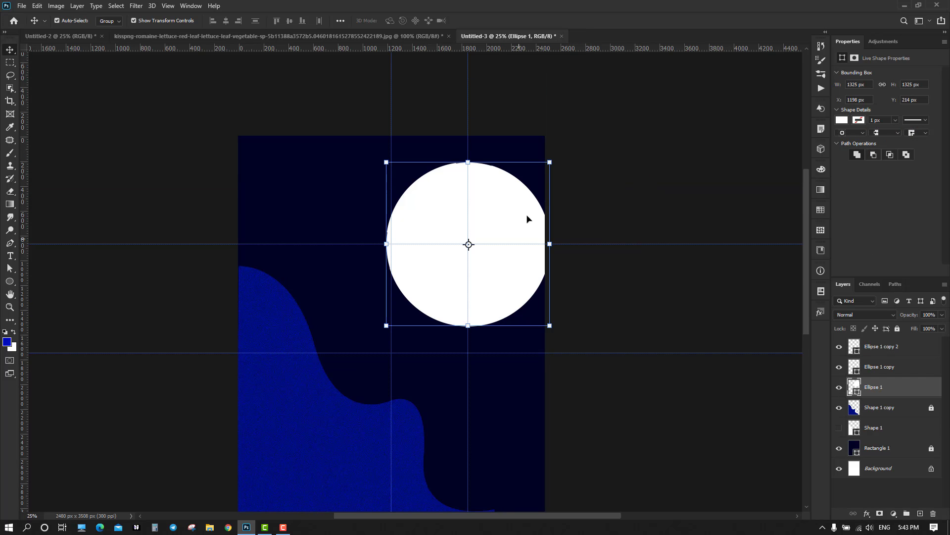
pyautogui.click(527, 162)
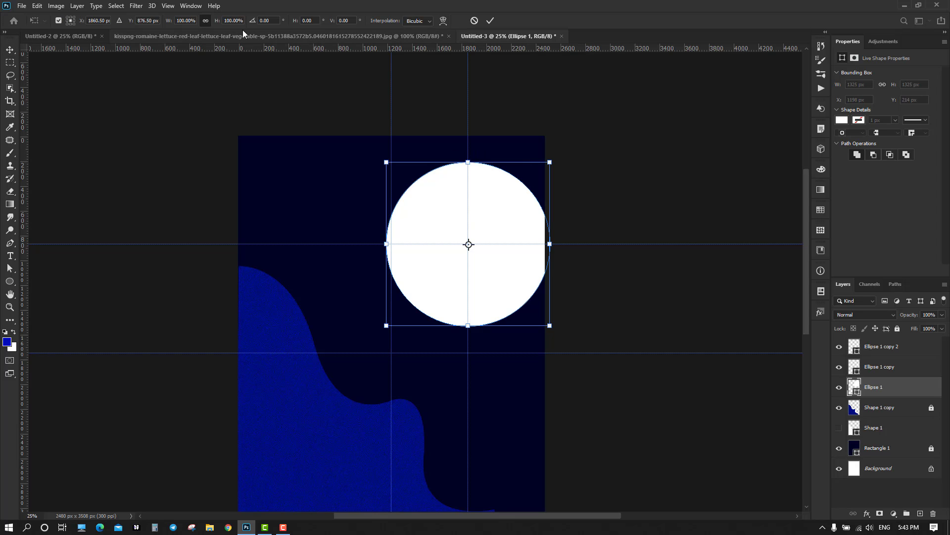
pyautogui.click(233, 20)
pyautogui.write('95')
pyautogui.press('Return')
pyautogui.press('Down')
pyautogui.press('Down')
pyautogui.press('Down')
pyautogui.press('Down')
pyautogui.press('Down')
pyautogui.press('Down')
pyautogui.press('Down')
pyautogui.press('Down')
pyautogui.press('Down')
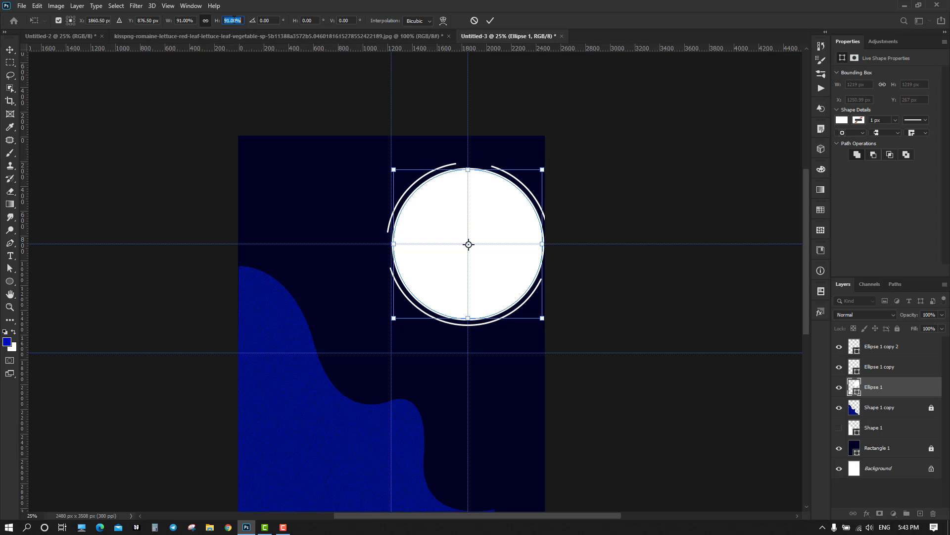
pyautogui.press('Down')
pyautogui.press('Down')
pyautogui.press('Down')
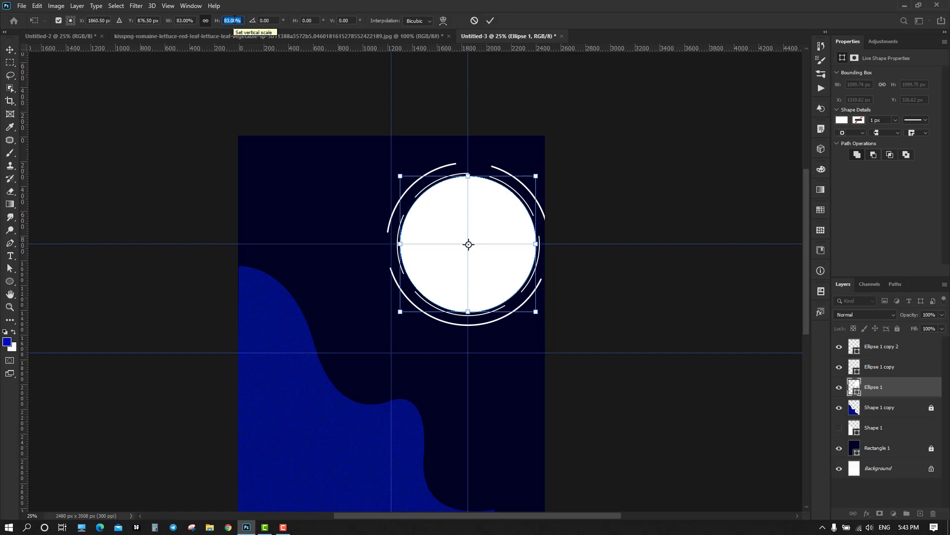
pyautogui.press('Down')
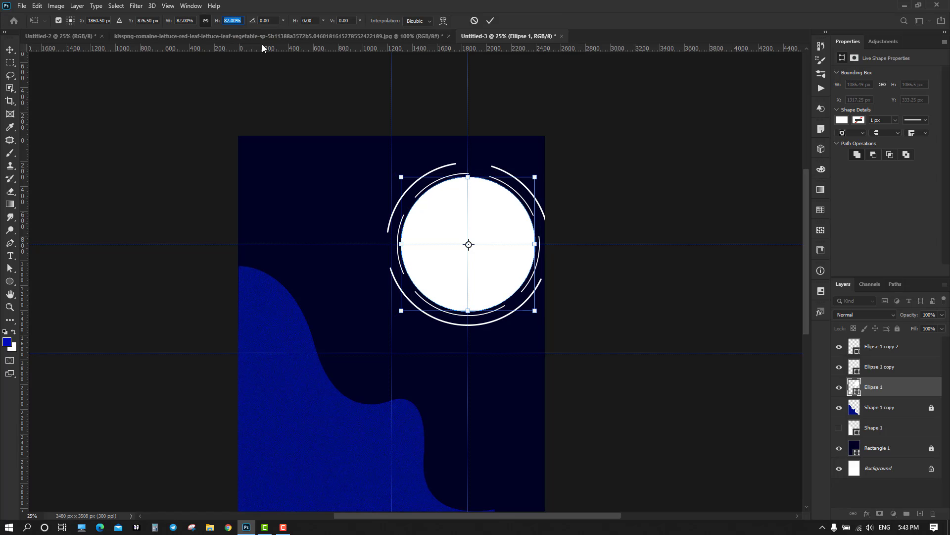
pyautogui.click(661, 205)
pyautogui.scroll(-3, 678, 183)
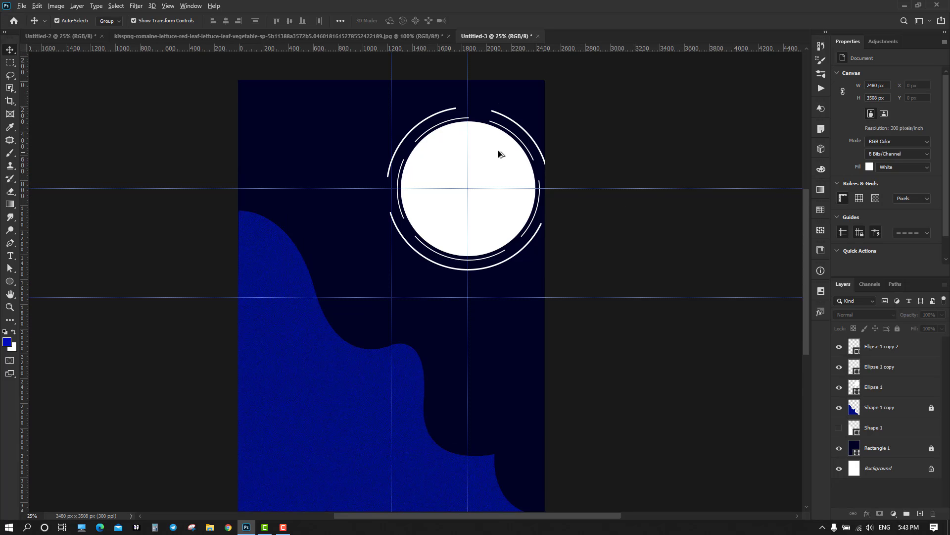
# Step: Add a white outer glow to the white circle with 48% opacity and a size of about 43 px
pyautogui.scroll(5, 495, 153)
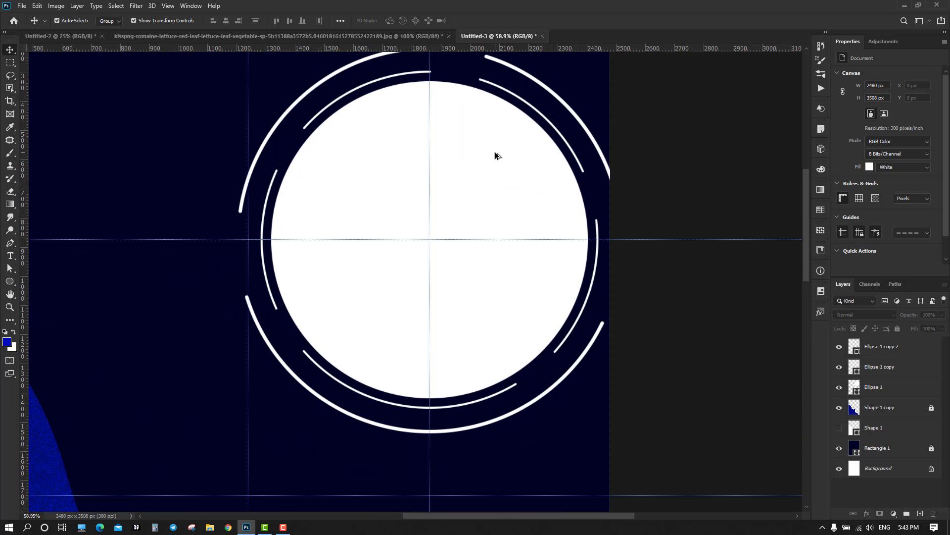
pyautogui.click(496, 155)
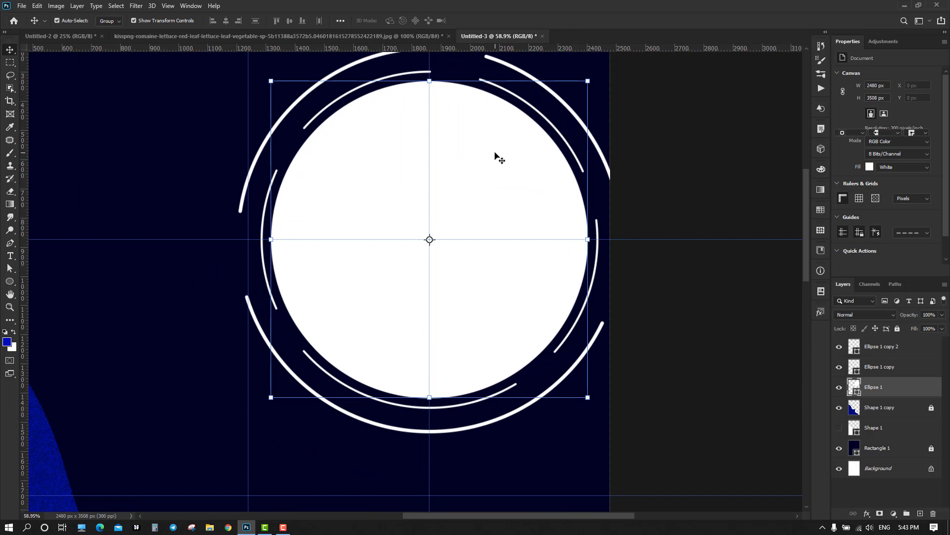
pyautogui.doubleClick(919, 391)
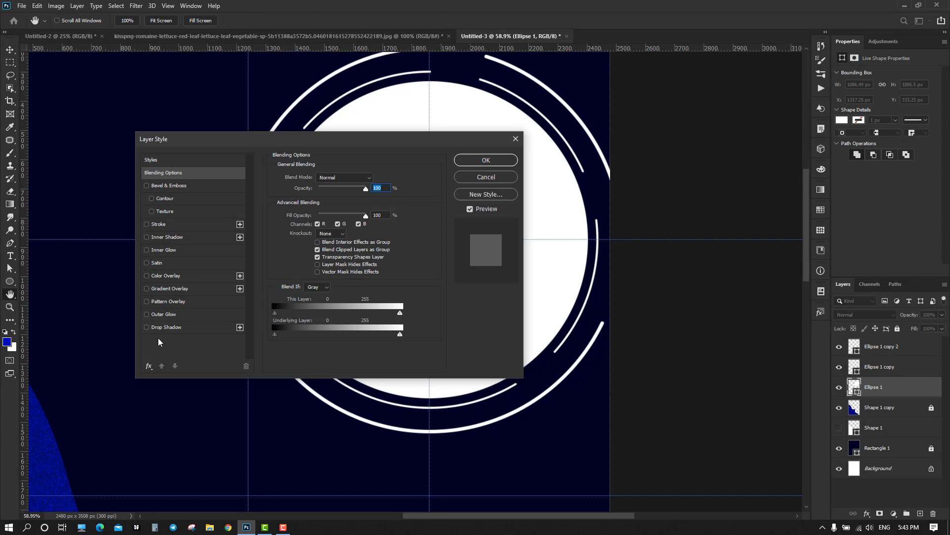
pyautogui.click(163, 314)
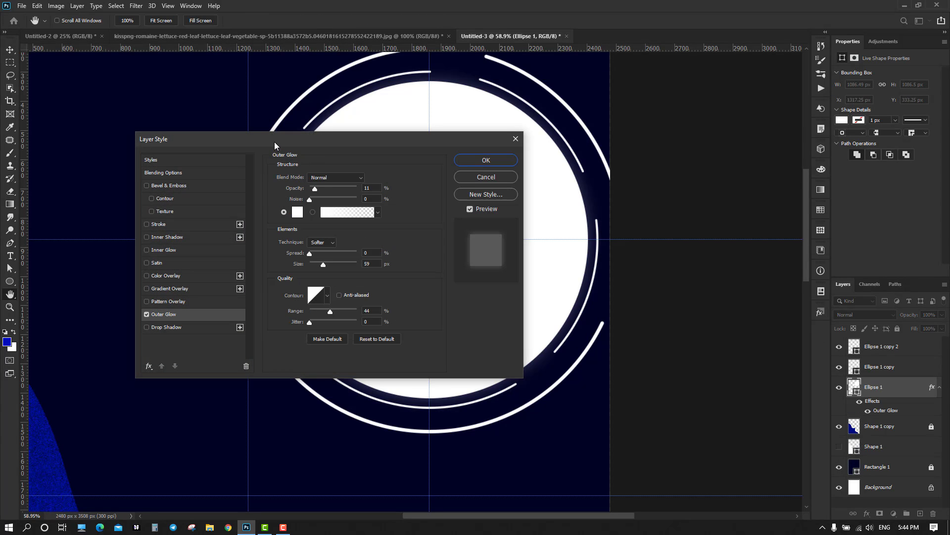
pyautogui.moveTo(274, 141); pyautogui.dragTo(648, 156)
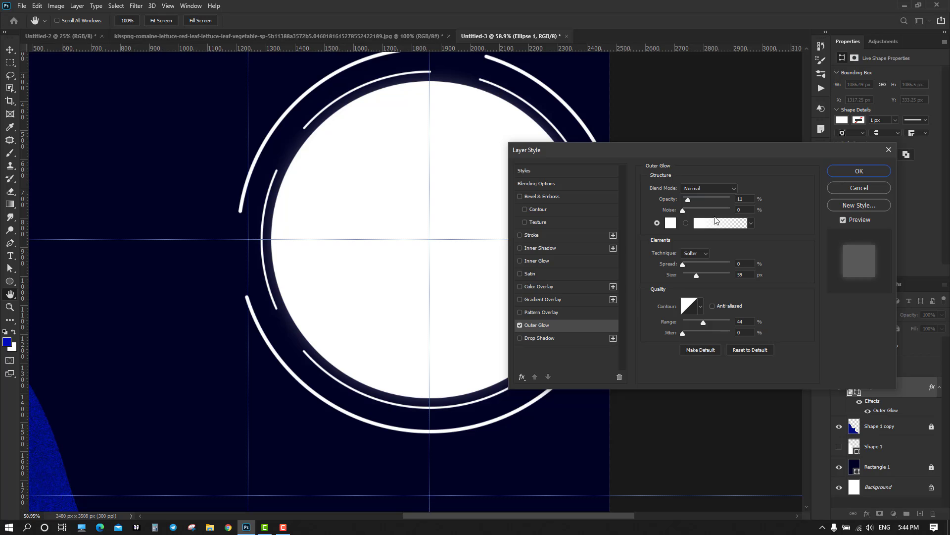
pyautogui.moveTo(687, 200); pyautogui.dragTo(706, 203)
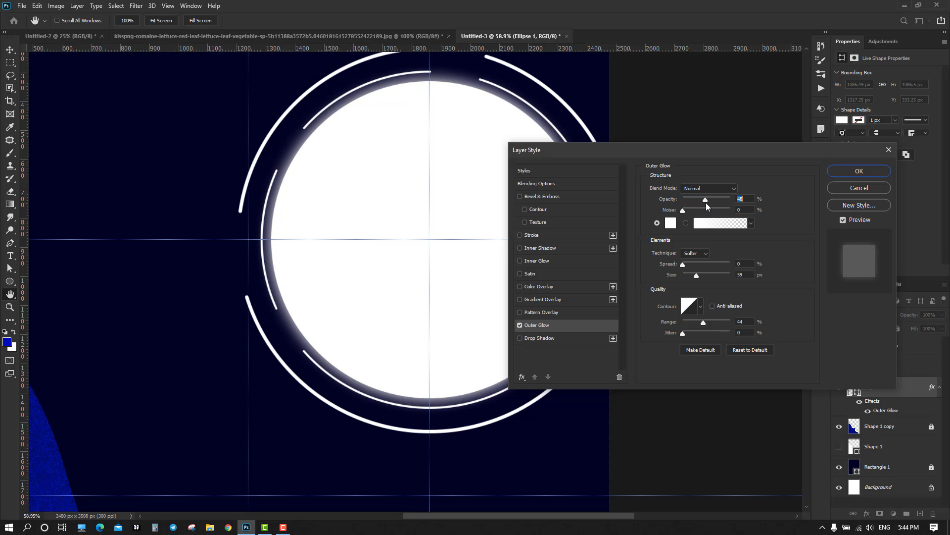
pyautogui.click(749, 201)
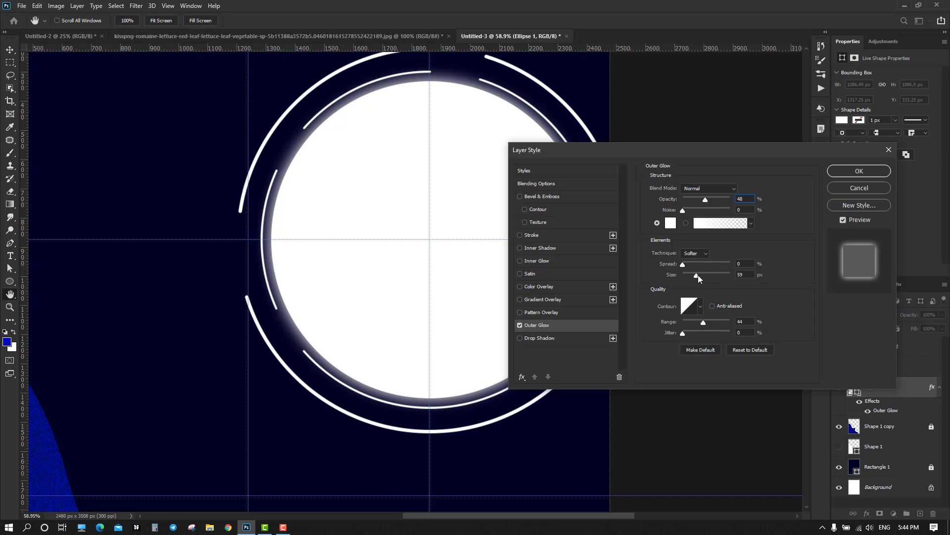
pyautogui.moveTo(698, 275); pyautogui.dragTo(694, 275)
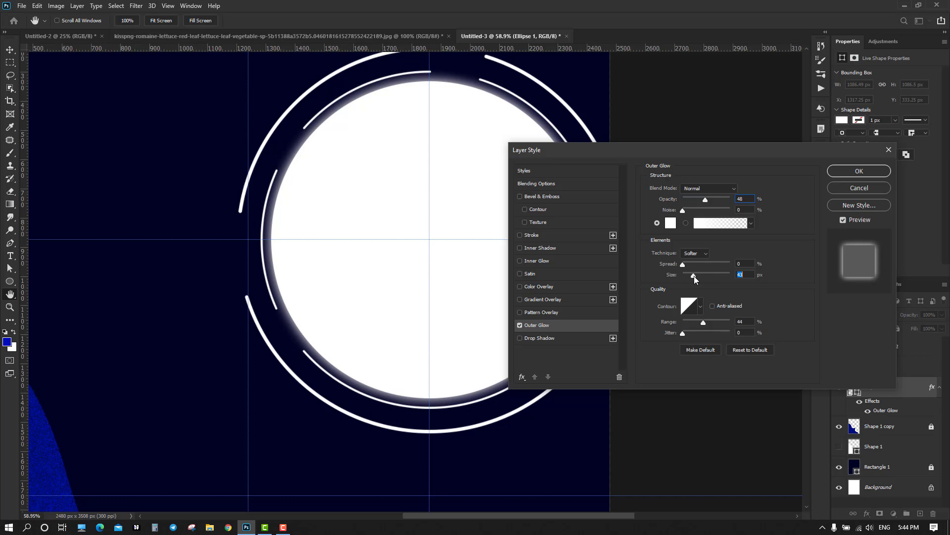
pyautogui.click(860, 171)
pyautogui.press('v')
pyautogui.click(724, 188)
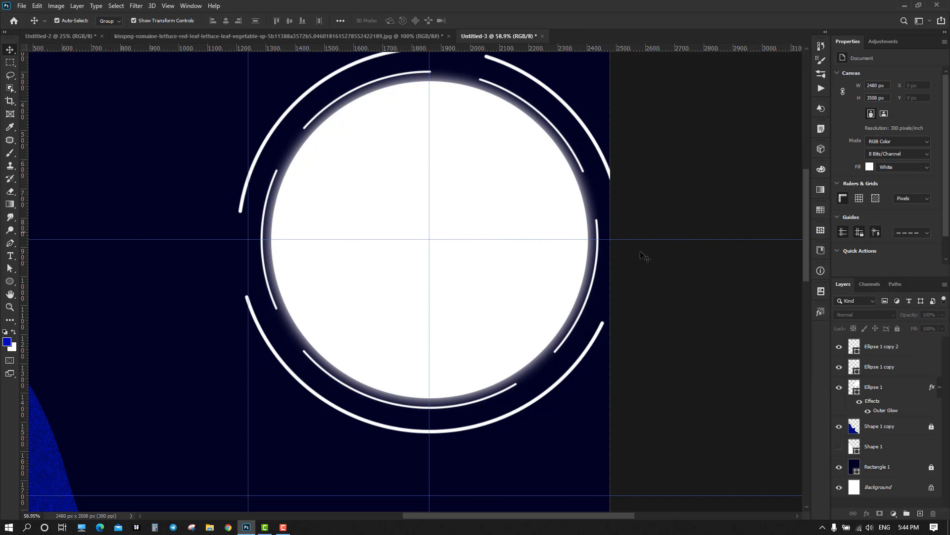
# Step: Show the hidden Shape 1 layer and duplicate the glowing white circle's layer
pyautogui.click(839, 446)
pyautogui.click(544, 200)
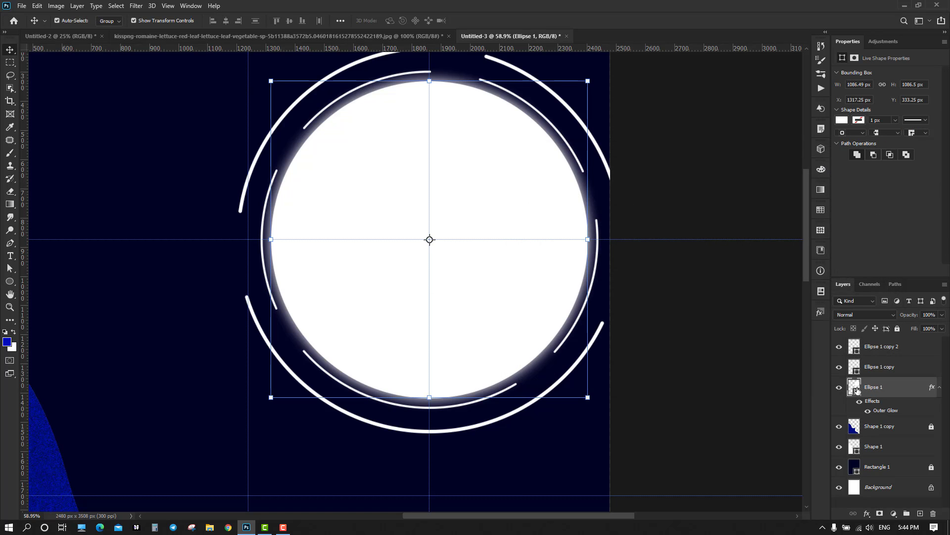
pyautogui.moveTo(858, 391); pyautogui.dragTo(916, 510)
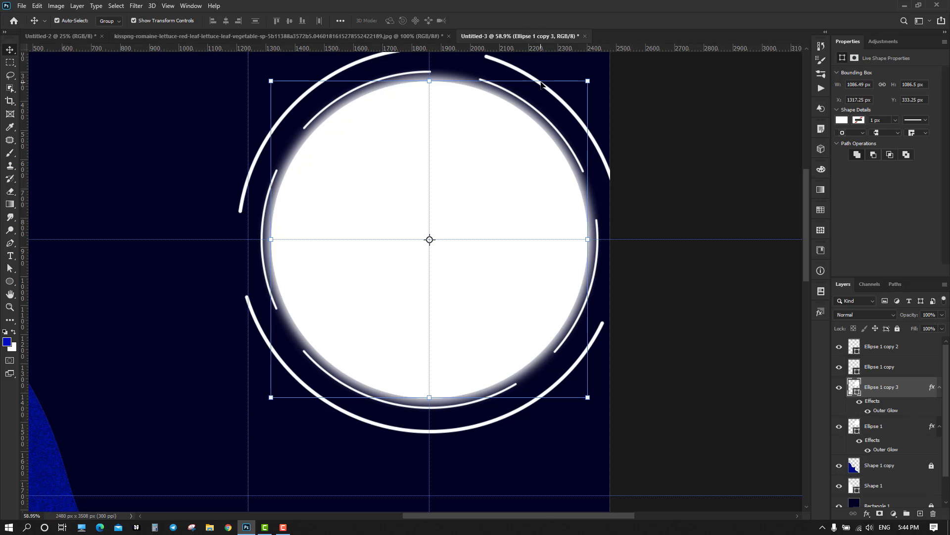
# Step: Clear the layer style from the duplicated circle, Ellipse 1 copy 3
pyautogui.rightClick(916, 391)
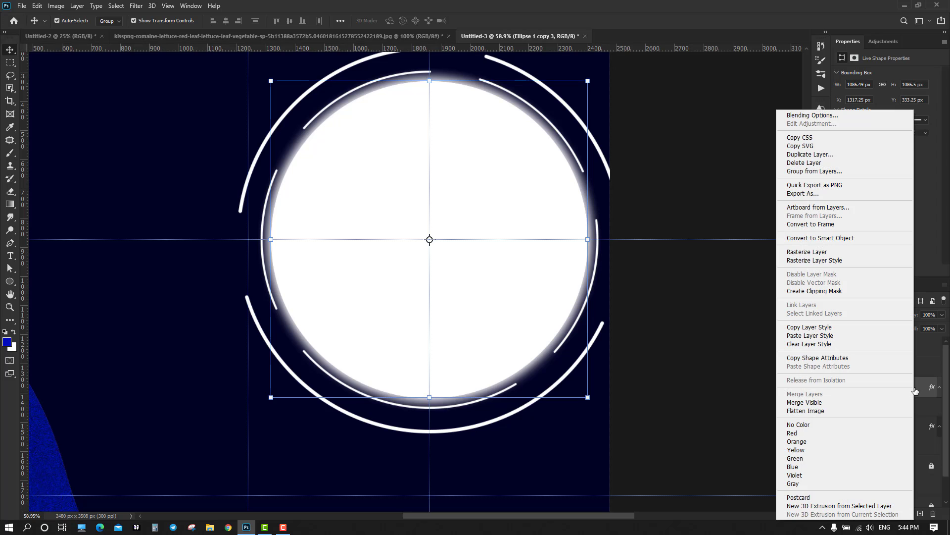
pyautogui.click(831, 346)
pyautogui.click(716, 361)
pyautogui.scroll(-2, 766, 297)
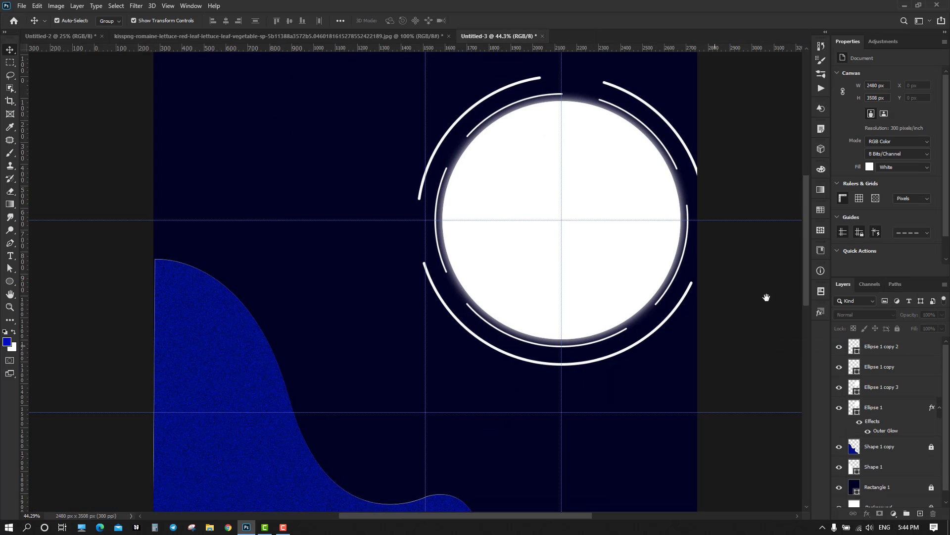
pyautogui.moveTo(766, 297); pyautogui.dragTo(746, 287)
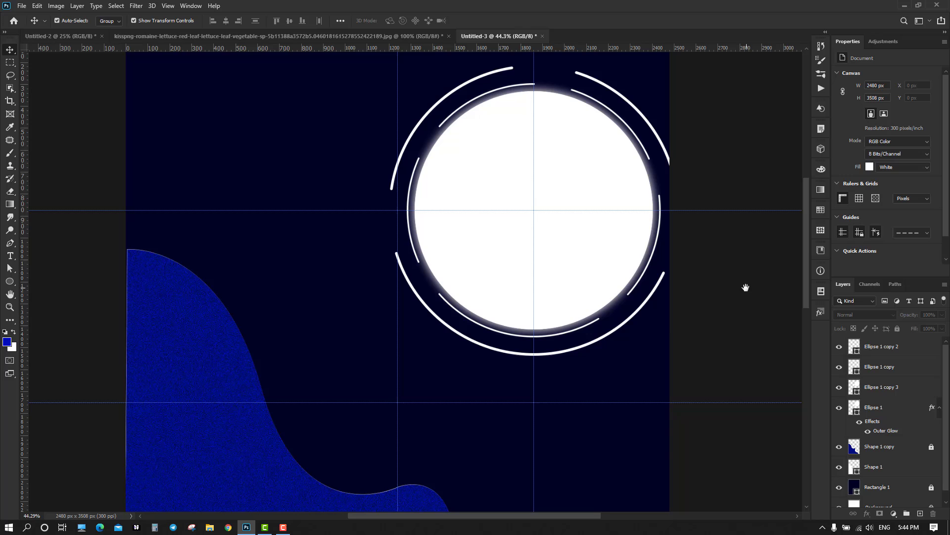
# Step: Bring the restaurant-chocolat photo from the Untitled-2 document into the poster and place it over the white circle
pyautogui.click(78, 40)
pyautogui.moveTo(490, 305); pyautogui.dragTo(339, 185)
pyautogui.scroll(2, 360, 266)
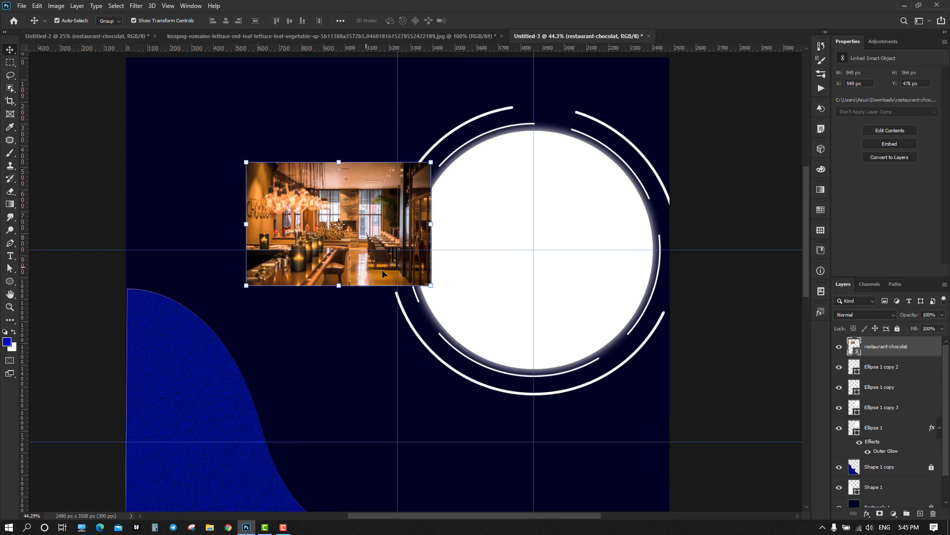
pyautogui.moveTo(335, 249); pyautogui.dragTo(486, 260)
pyautogui.click(733, 183)
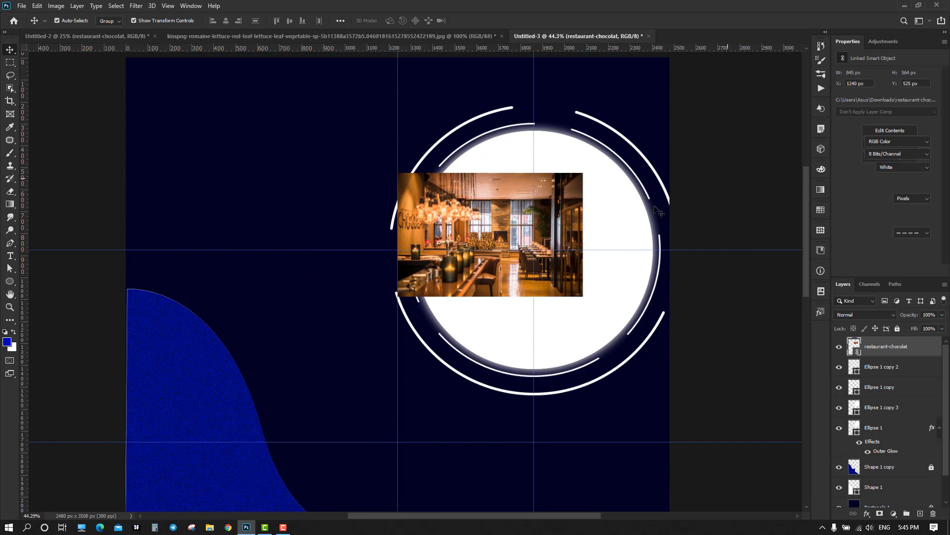
# Step: Bring the photo and the duplicated circle to the front so the circle's layer lies directly beneath the photo
pyautogui.click(439, 208)
pyautogui.keyDown('shift'); pyautogui.click(616, 214); pyautogui.keyUp('shift')
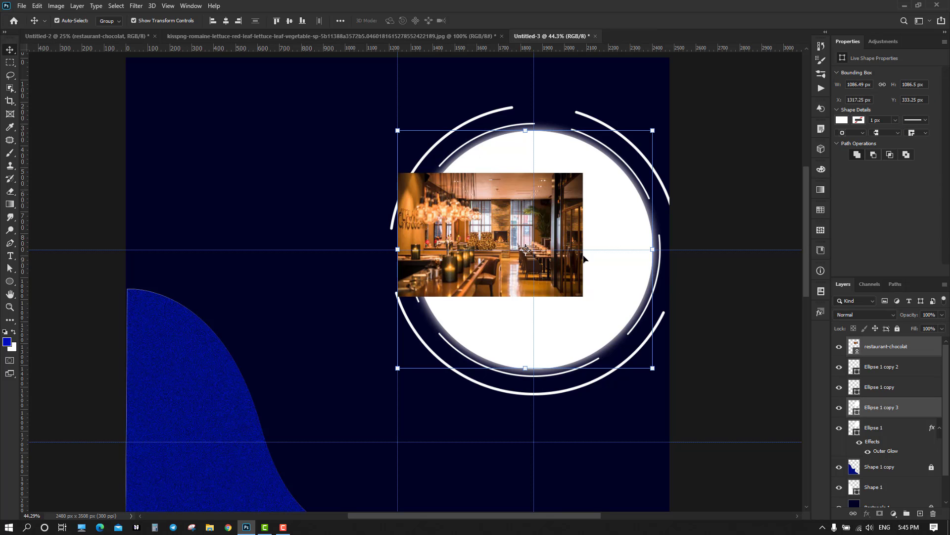
pyautogui.click(78, 6)
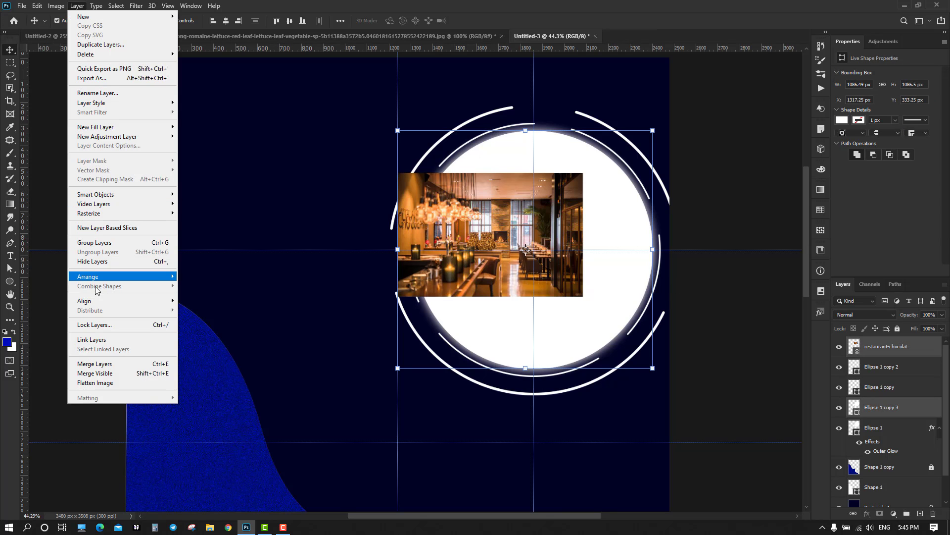
pyautogui.moveTo(157, 277)
pyautogui.click(202, 276)
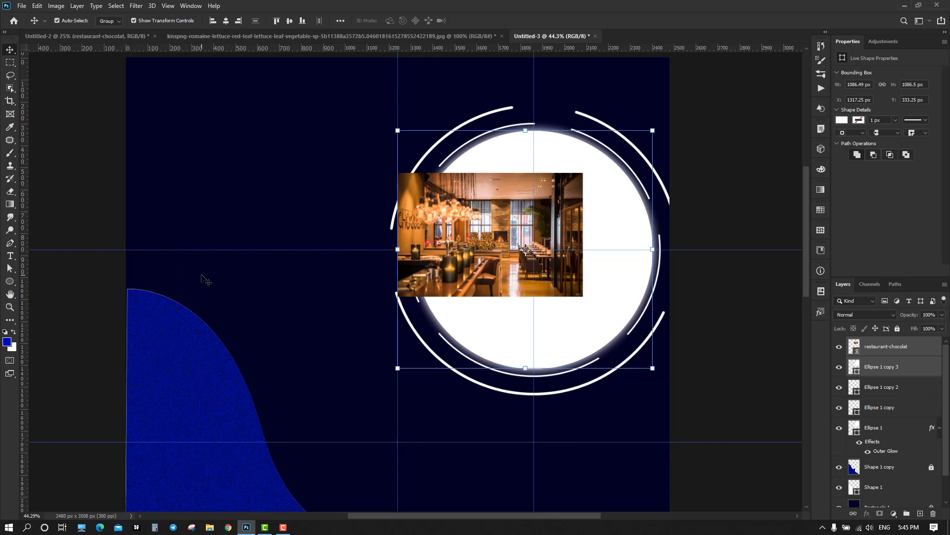
pyautogui.click(743, 180)
# Step: Clip the restaurant photo to the circle beneath it, then enlarge it to 71.68% scale and position it to fill the circle
pyautogui.click(494, 207)
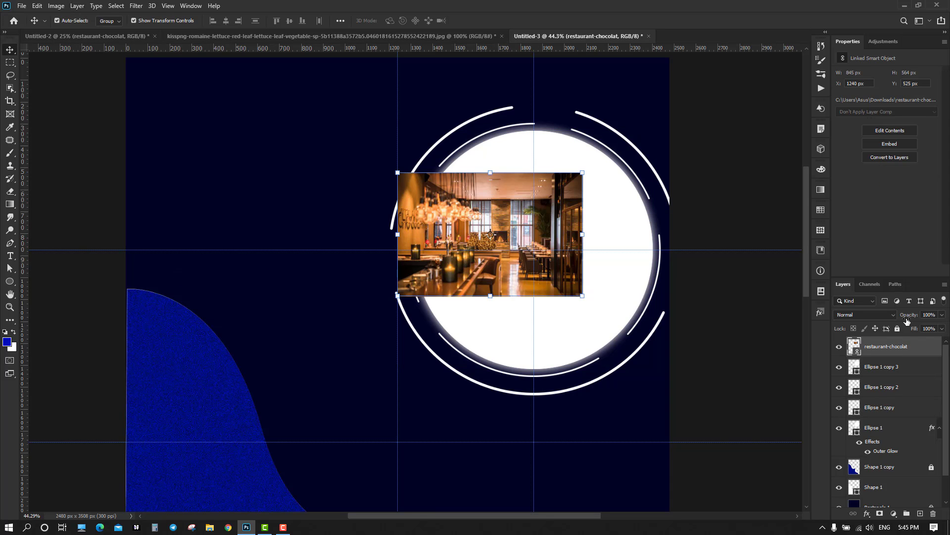
pyautogui.hotkey('ctrl', 'alt', 'g')
pyautogui.moveTo(553, 288); pyautogui.dragTo(708, 374)
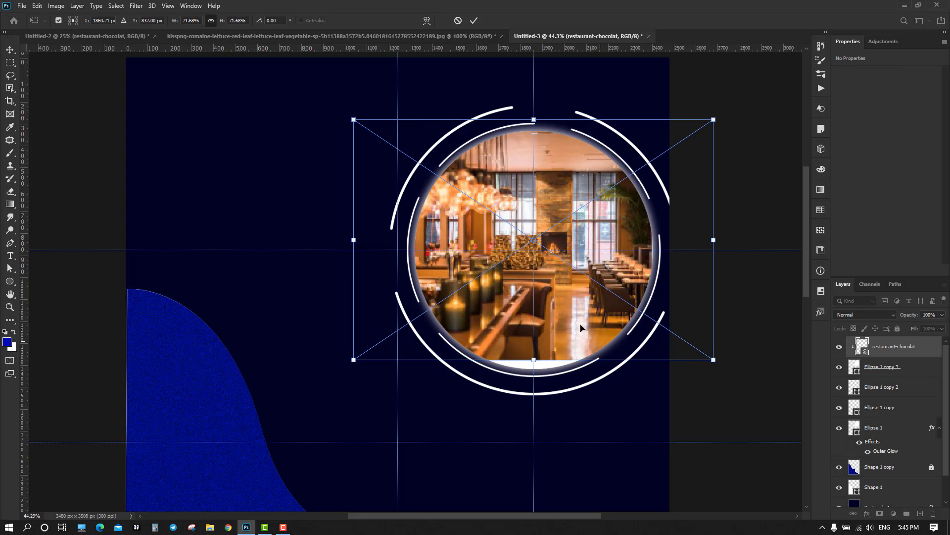
pyautogui.moveTo(581, 327); pyautogui.dragTo(596, 337)
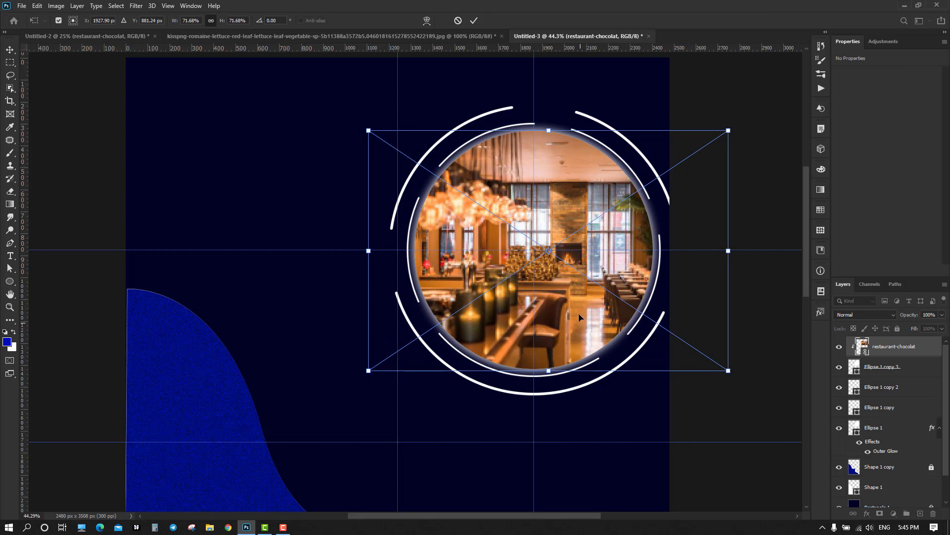
pyautogui.click(474, 21)
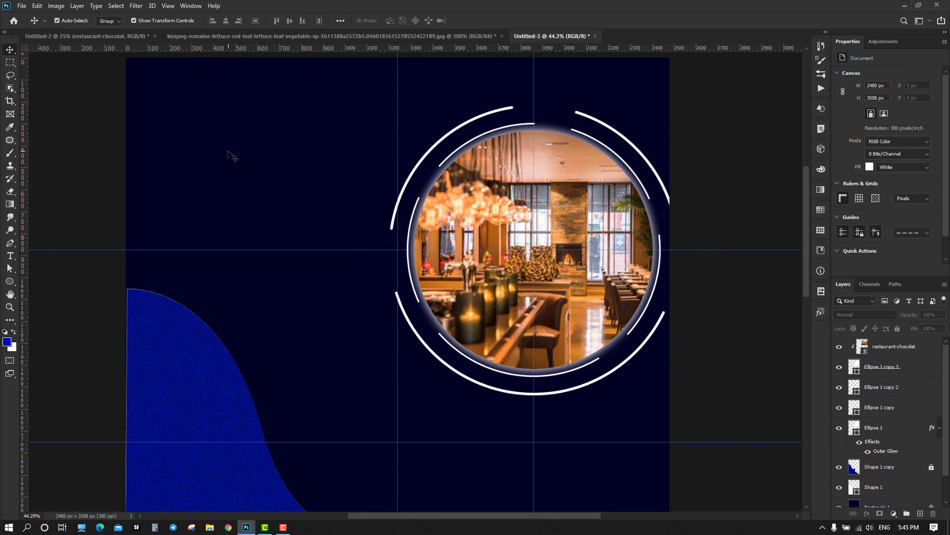
# Step: Scale the clipped restaurant photo and its mask circle together to 97% so the white circle behind shows as a border
pyautogui.scroll(1, 696, 363)
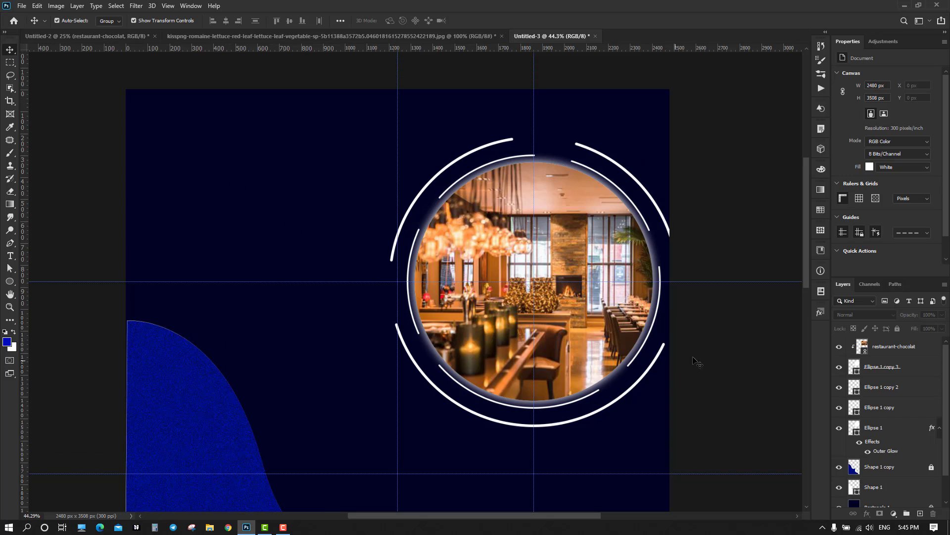
pyautogui.click(908, 349)
pyautogui.keyDown('shift'); pyautogui.click(912, 372); pyautogui.keyUp('shift')
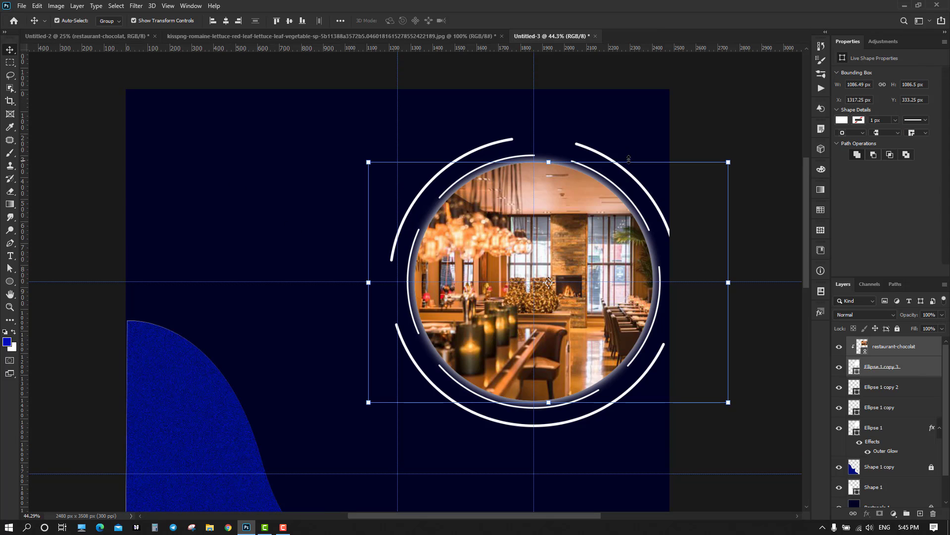
pyautogui.click(662, 161)
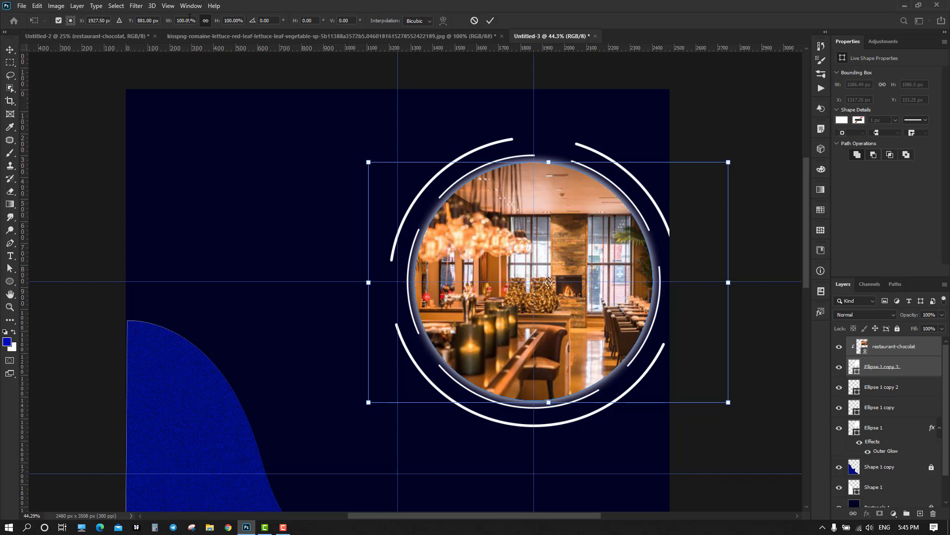
pyautogui.press('Down')
pyautogui.press('Down')
pyautogui.press('Down')
pyautogui.press('Down')
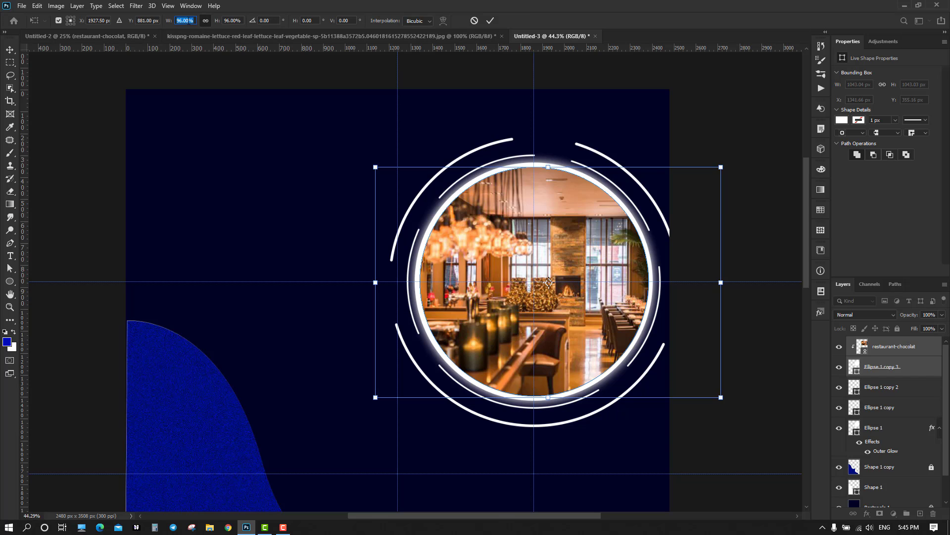
pyautogui.press('Up')
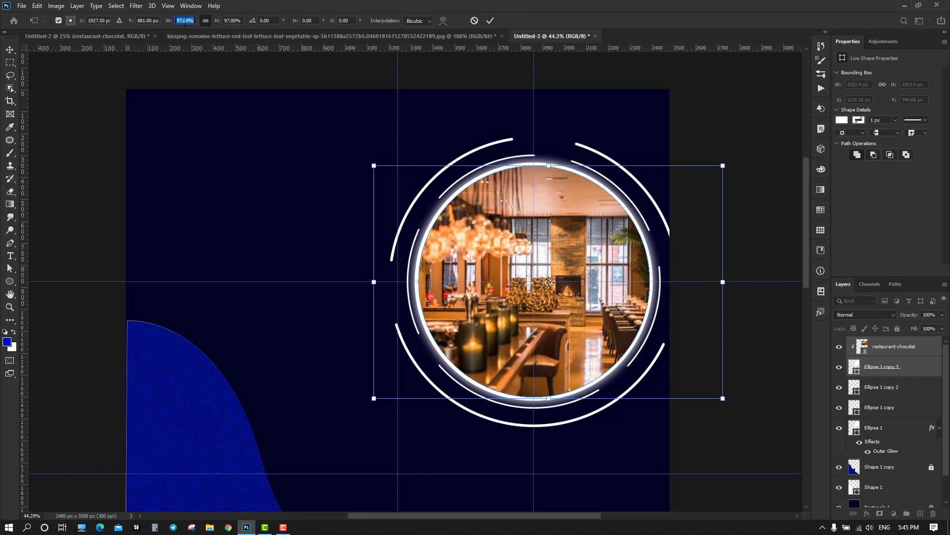
pyautogui.click(490, 21)
pyautogui.click(738, 151)
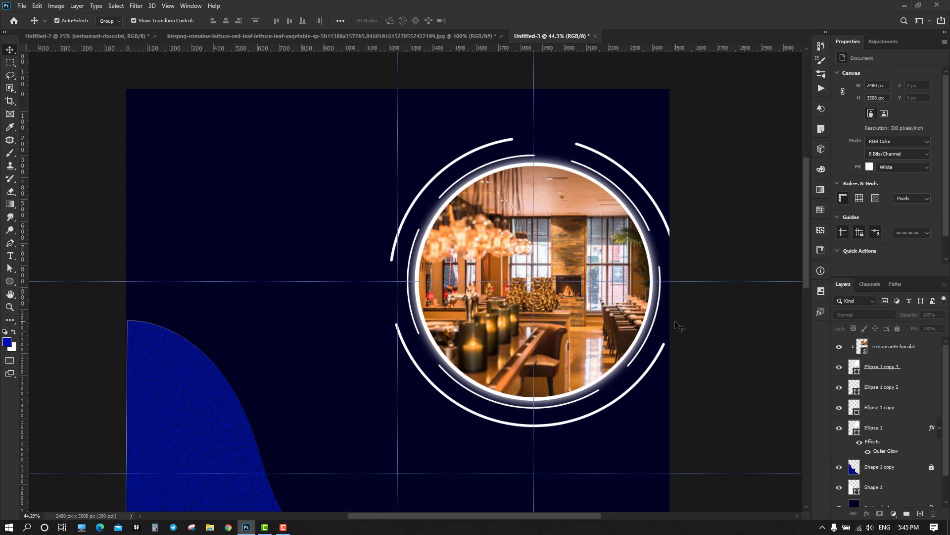
# Step: Draw a white circle about 65 px across and place it on the lower end of the upper-left outer arc
pyautogui.scroll(-4, 679, 326)
pyautogui.moveTo(666, 337); pyautogui.dragTo(622, 271)
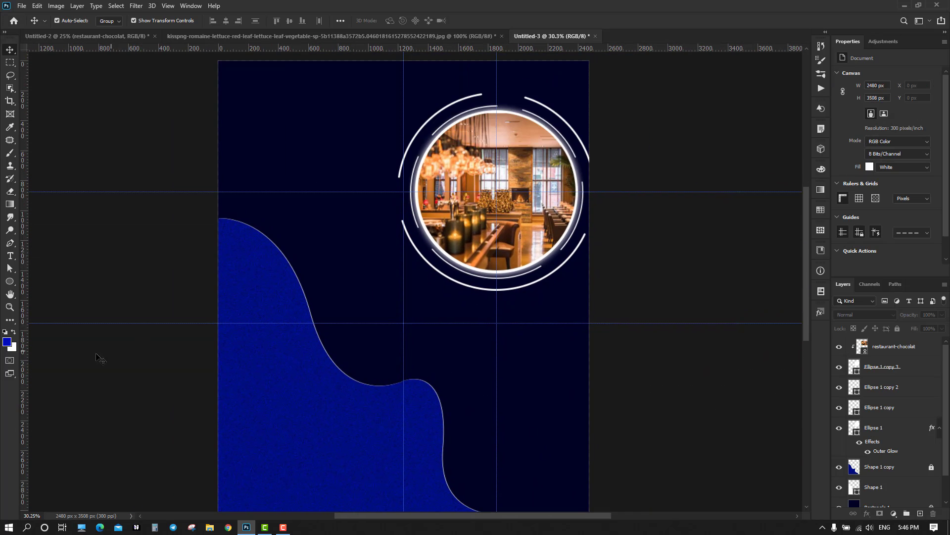
pyautogui.click(10, 281)
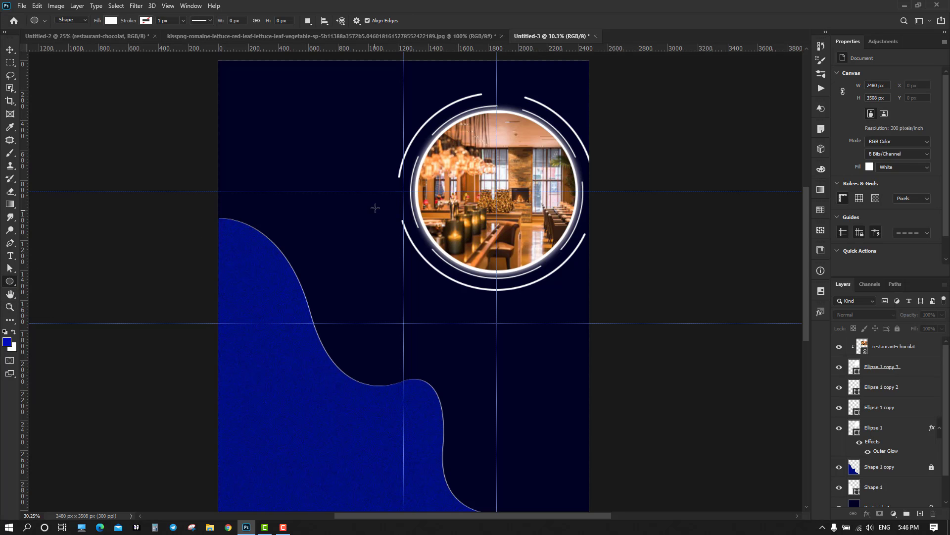
pyautogui.scroll(5, 399, 185)
pyautogui.moveTo(386, 178); pyautogui.dragTo(416, 208)
pyautogui.click(8, 50)
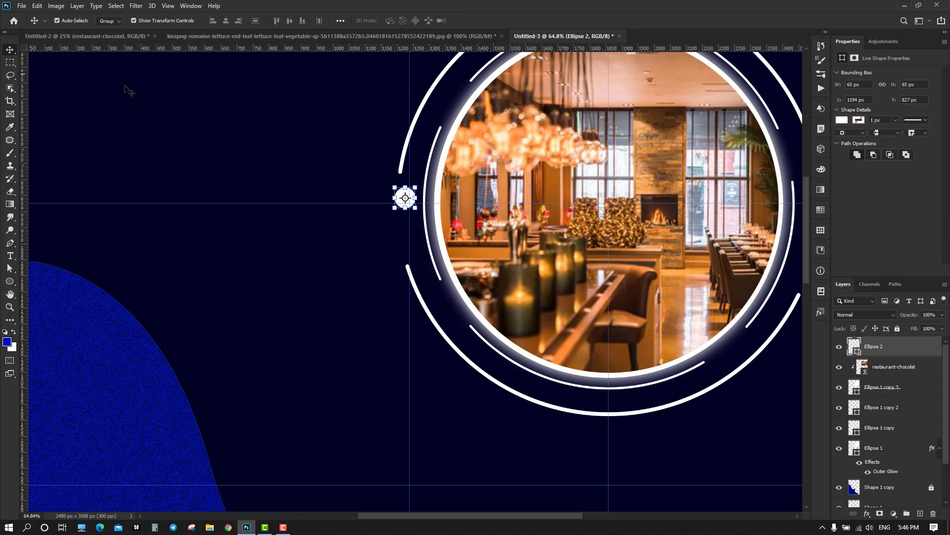
pyautogui.click(126, 87)
pyautogui.scroll(11, 402, 185)
pyautogui.moveTo(413, 211); pyautogui.dragTo(394, 164)
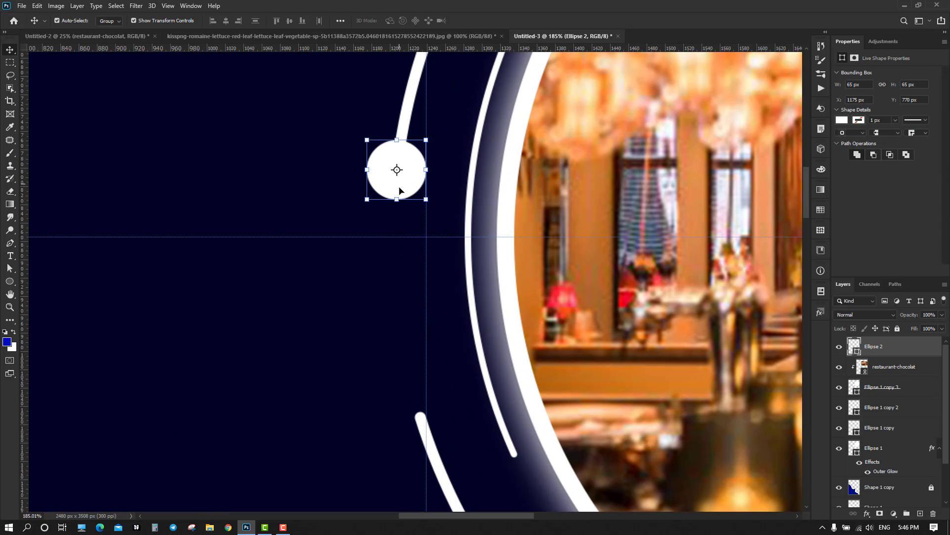
# Step: Give the small white dot a white Outer Glow with 59% opacity and a size of 62 px
pyautogui.doubleClick(913, 352)
pyautogui.click(540, 327)
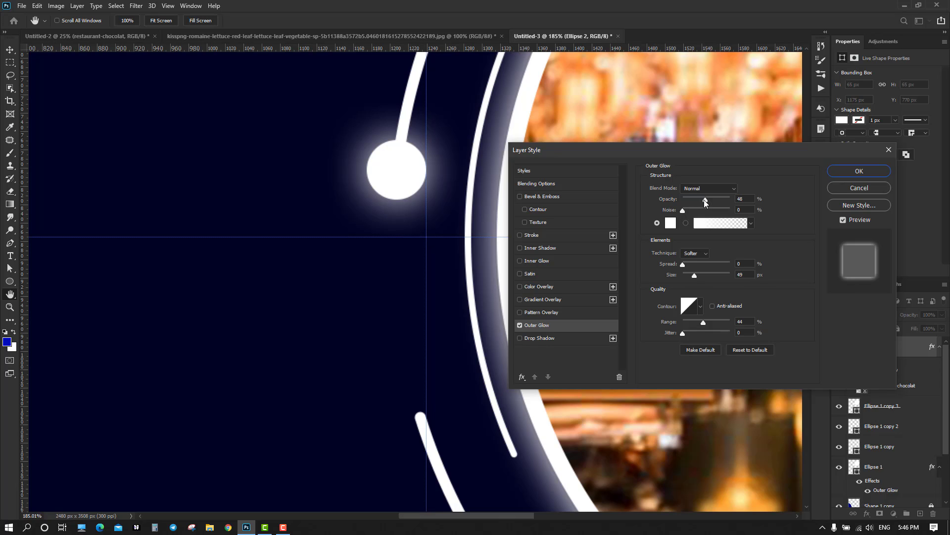
pyautogui.moveTo(706, 199); pyautogui.dragTo(711, 199)
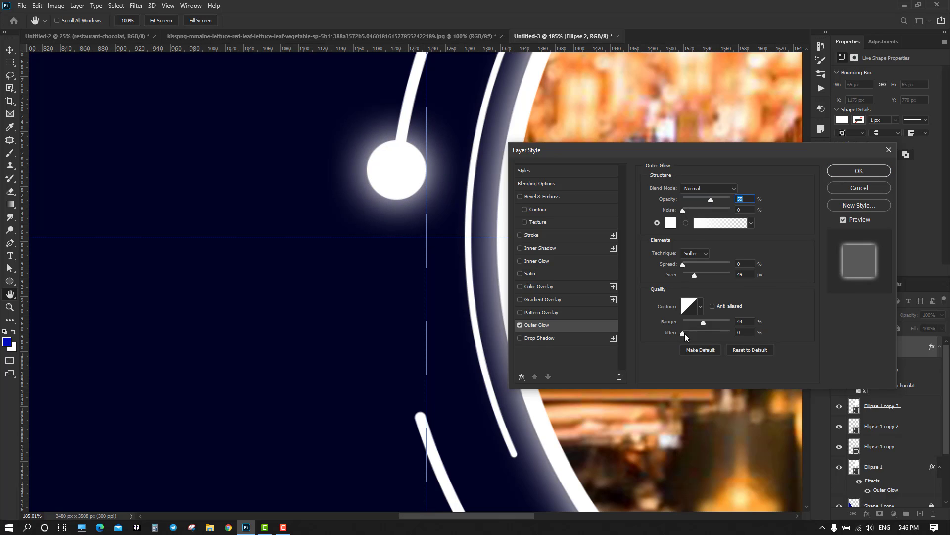
pyautogui.moveTo(695, 275); pyautogui.dragTo(697, 274)
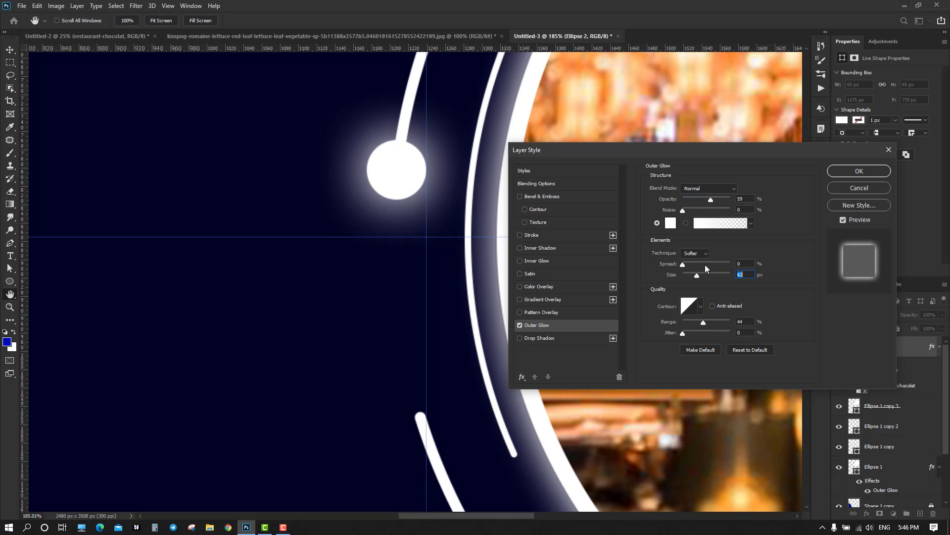
pyautogui.click(859, 171)
pyautogui.press('v')
# Step: Duplicate the glowing dot onto the left end of the lower outer arc
pyautogui.scroll(-5, 536, 302)
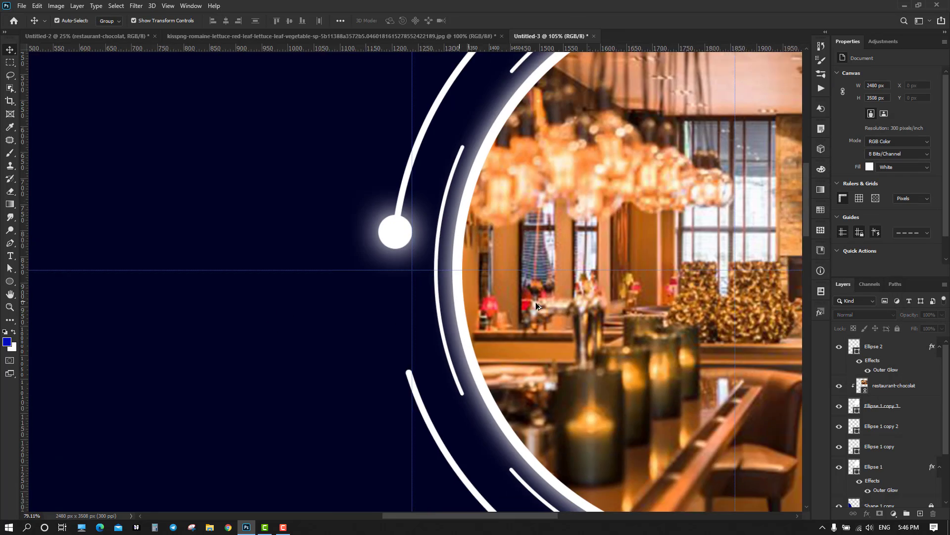
pyautogui.scroll(-4, 600, 302)
pyautogui.scroll(4, 634, 297)
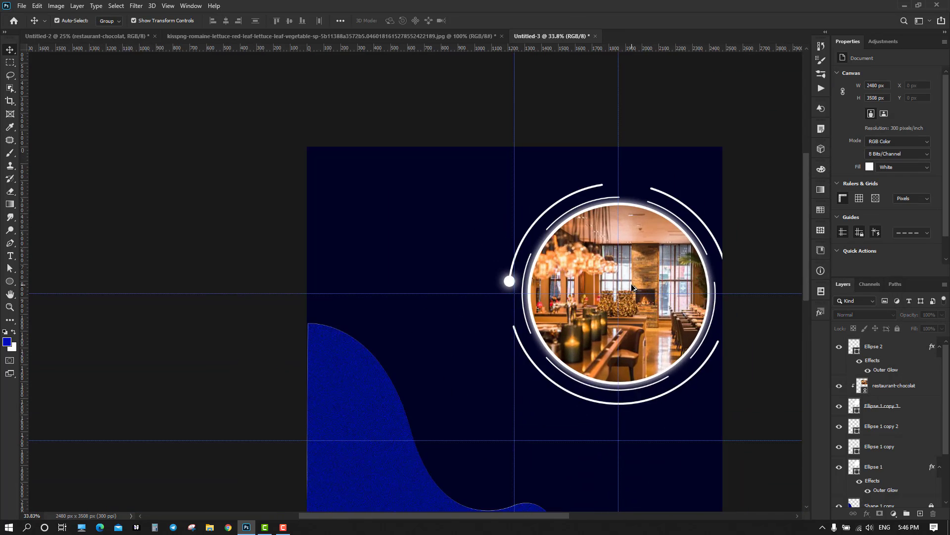
pyautogui.scroll(2, 640, 296)
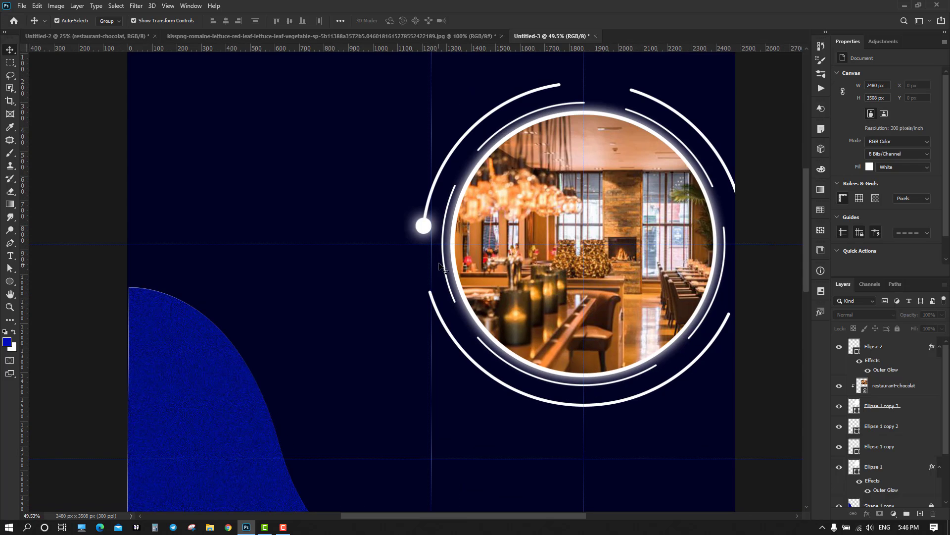
pyautogui.scroll(3, 443, 268)
pyautogui.moveTo(415, 219); pyautogui.dragTo(429, 317)
pyautogui.scroll(2, 406, 352)
pyautogui.scroll(2, 405, 348)
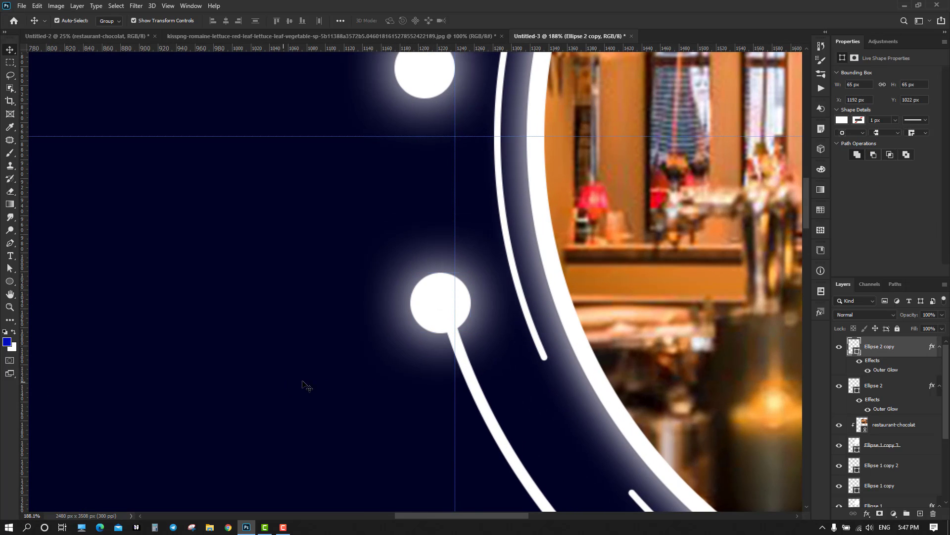
pyautogui.click(303, 382)
# Step: Duplicate the glowing dot onto the top end of the upper-left outer arc
pyautogui.scroll(-12, 461, 361)
pyautogui.moveTo(645, 331); pyautogui.dragTo(418, 307)
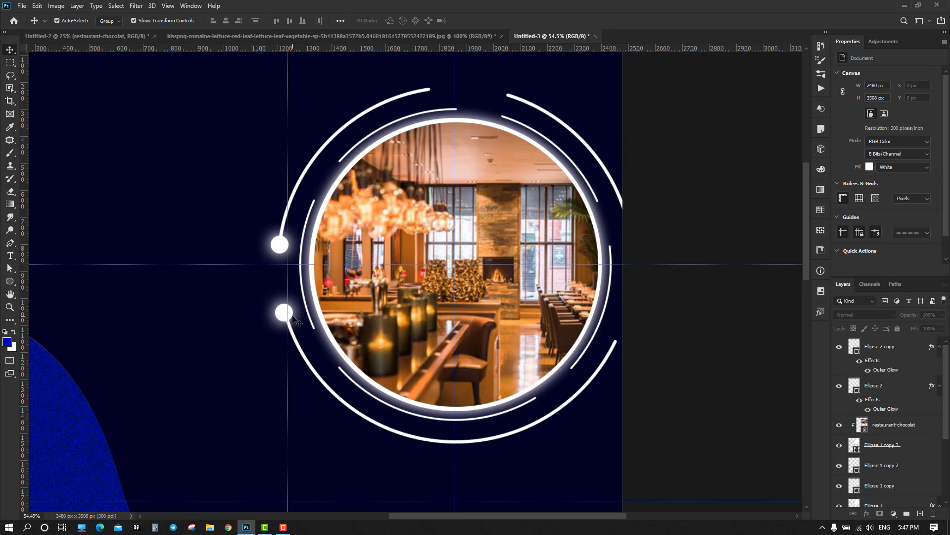
pyautogui.scroll(1, 309, 287)
pyautogui.moveTo(280, 277); pyautogui.dragTo(430, 129)
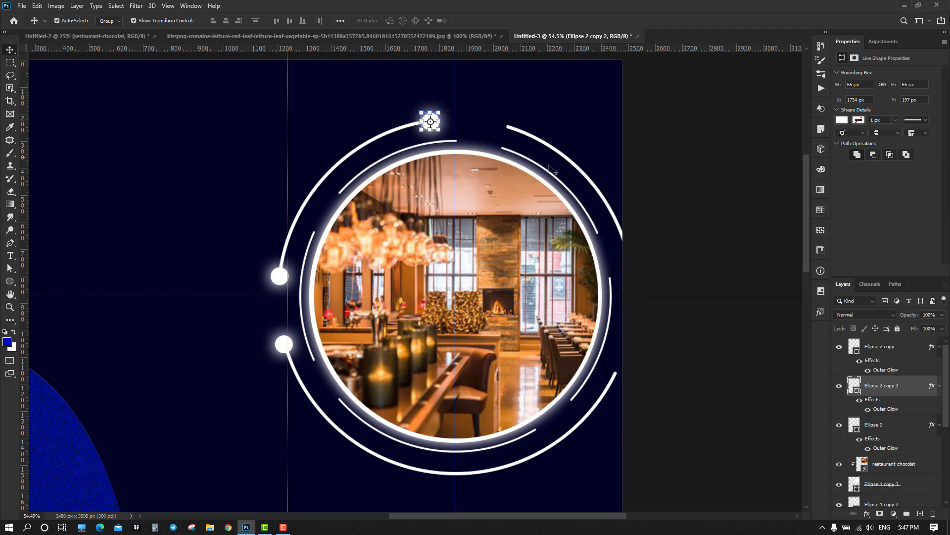
pyautogui.click(732, 207)
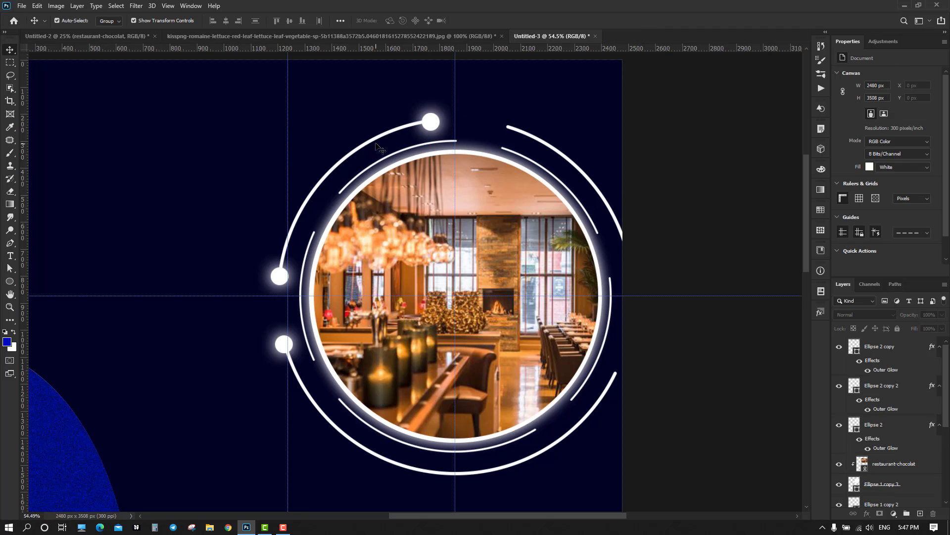
# Step: Duplicate the top dot onto the lower end of the right outer arc at the poster's edge and fine-tune its position
pyautogui.moveTo(433, 127); pyautogui.dragTo(622, 246)
pyautogui.click(691, 241)
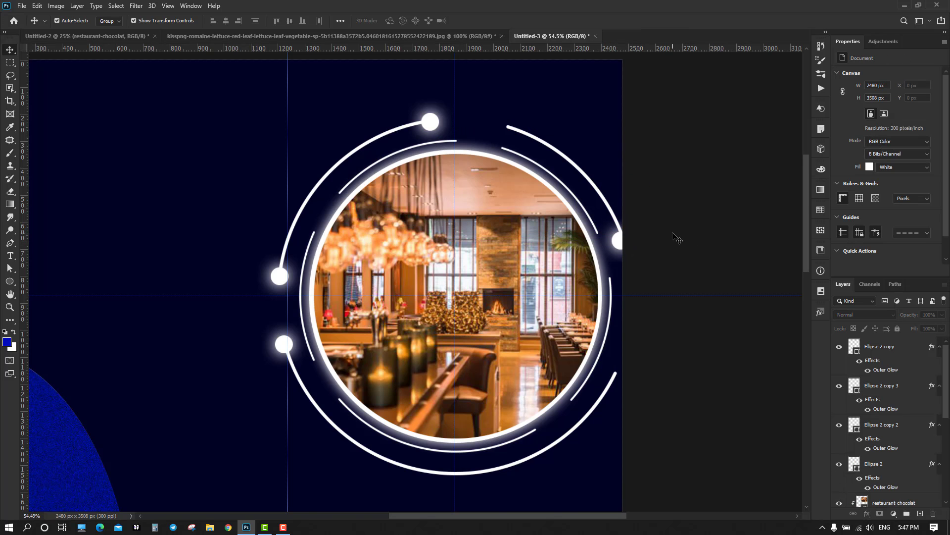
pyautogui.scroll(6, 653, 232)
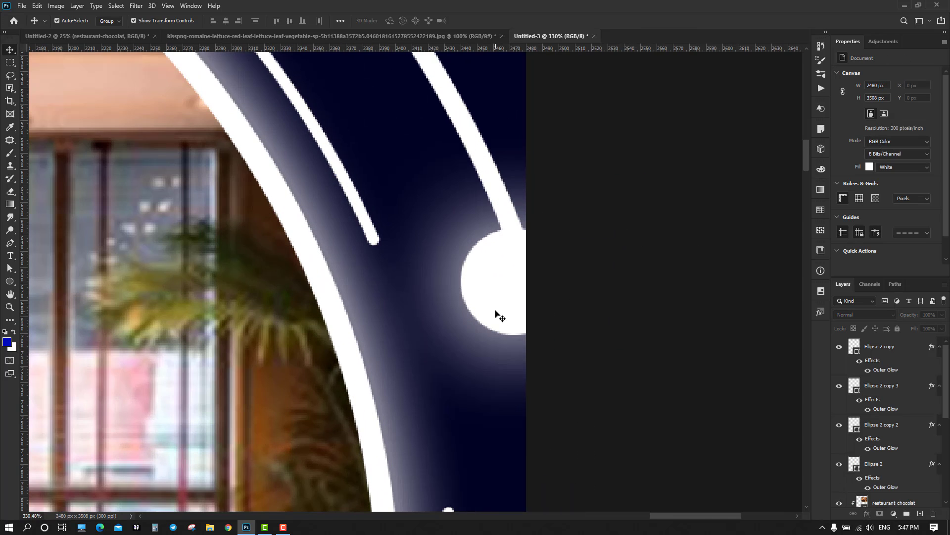
pyautogui.moveTo(495, 313); pyautogui.dragTo(510, 327)
pyautogui.click(673, 354)
# Step: Duplicate a dot onto the right end of the bottom inner arc and scale it down to 60.55%
pyautogui.scroll(-5, 688, 348)
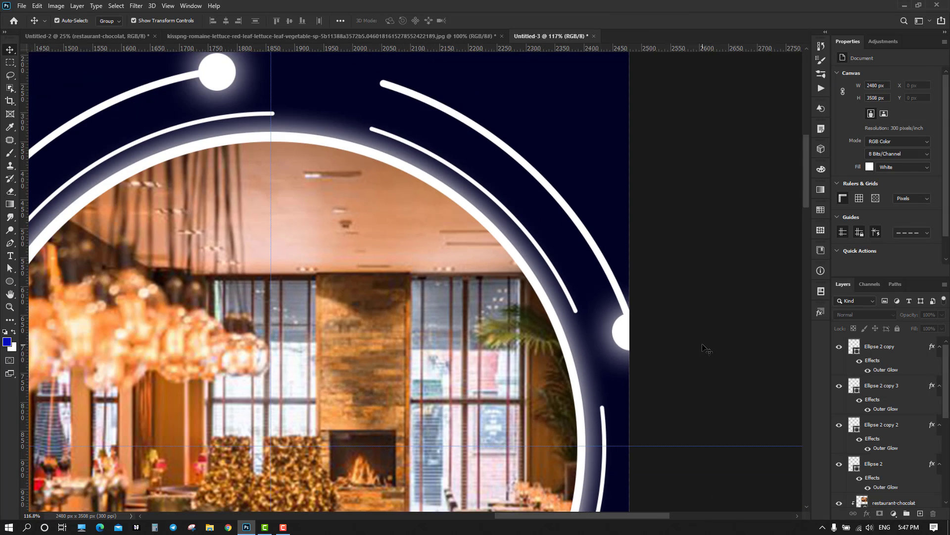
pyautogui.scroll(-2, 706, 350)
pyautogui.scroll(-1, 706, 349)
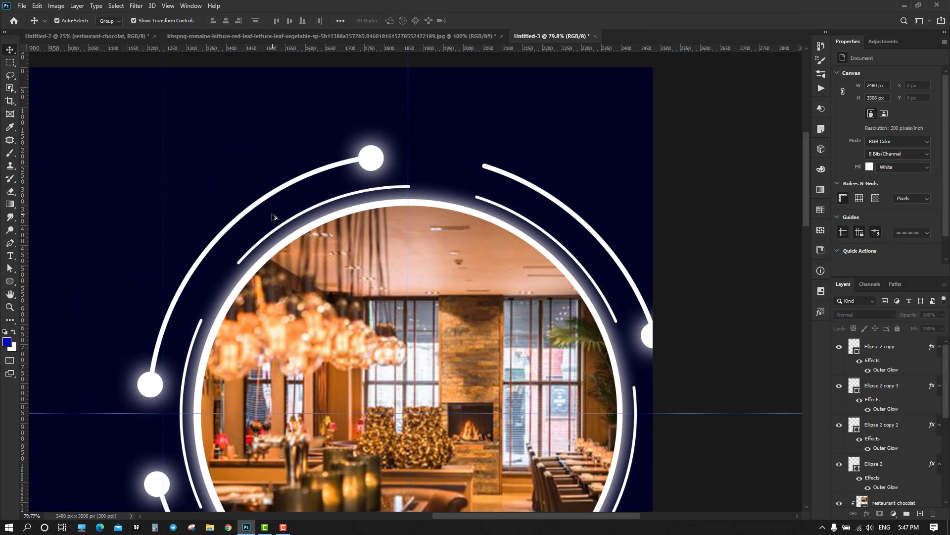
pyautogui.scroll(-2, 289, 233)
pyautogui.moveTo(384, 393); pyautogui.dragTo(503, 279)
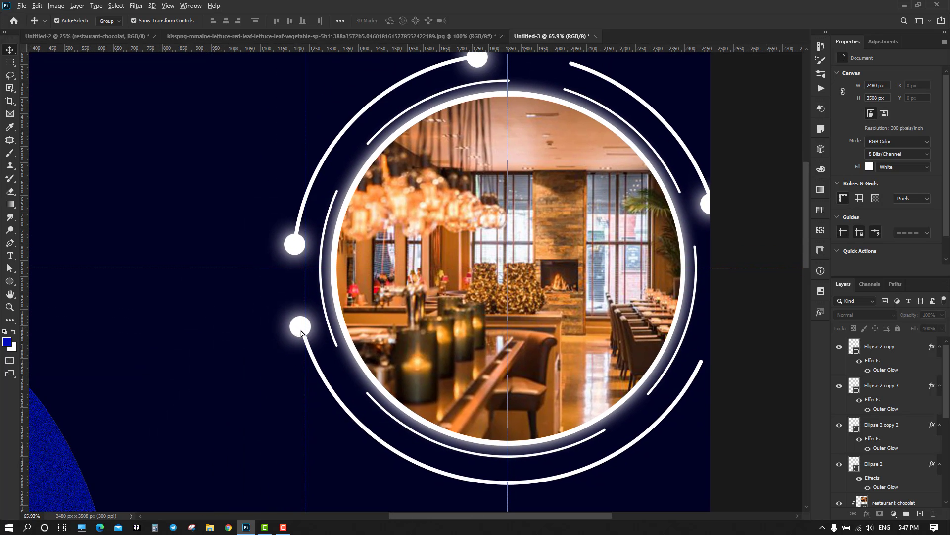
pyautogui.moveTo(302, 333); pyautogui.dragTo(608, 429)
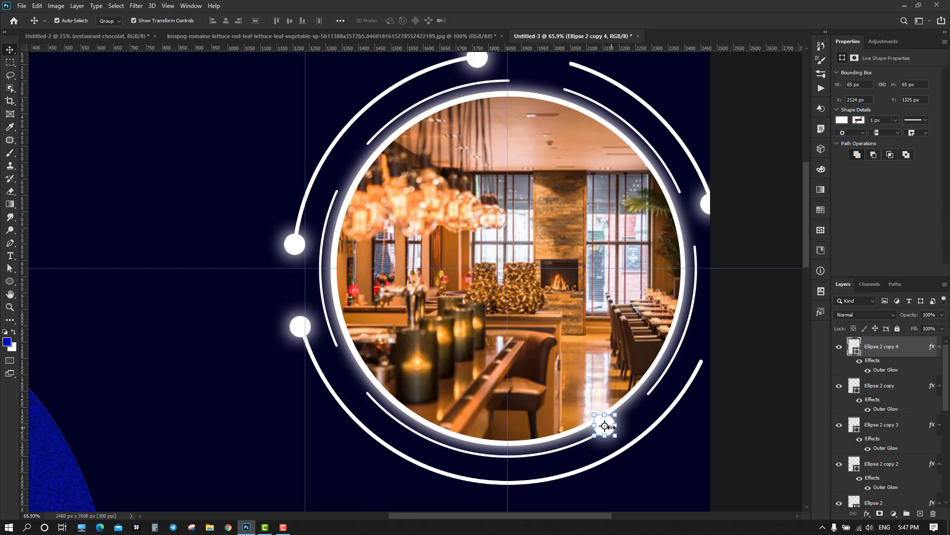
pyautogui.scroll(8, 612, 427)
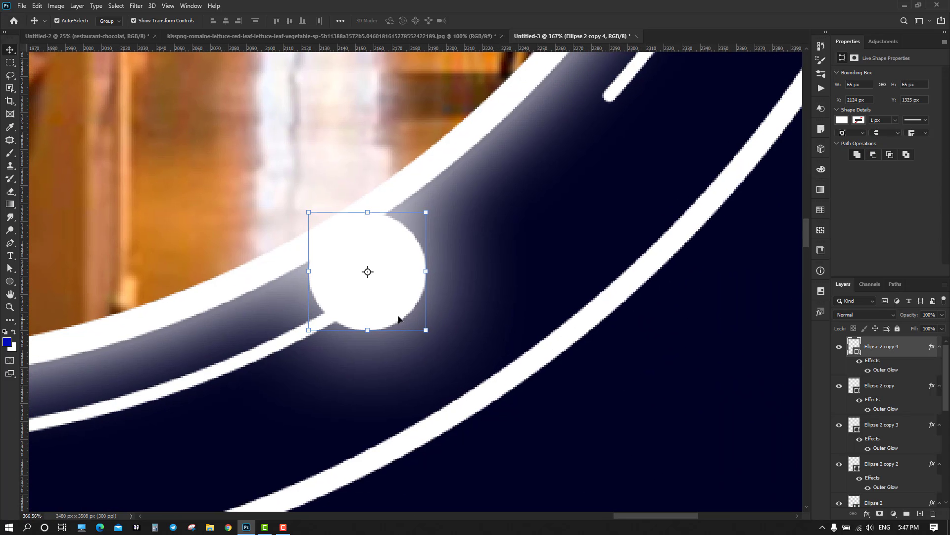
pyautogui.moveTo(384, 304); pyautogui.dragTo(419, 316)
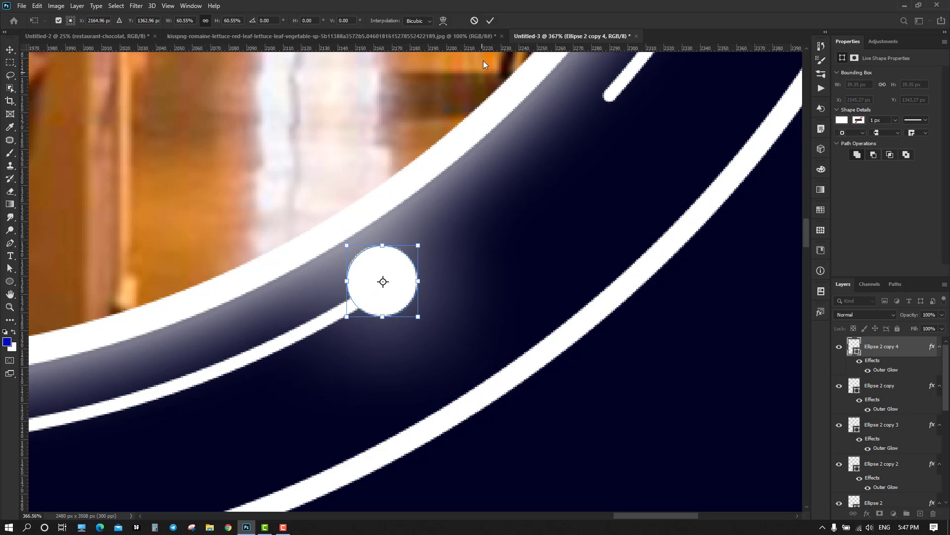
pyautogui.click(490, 20)
pyautogui.click(438, 310)
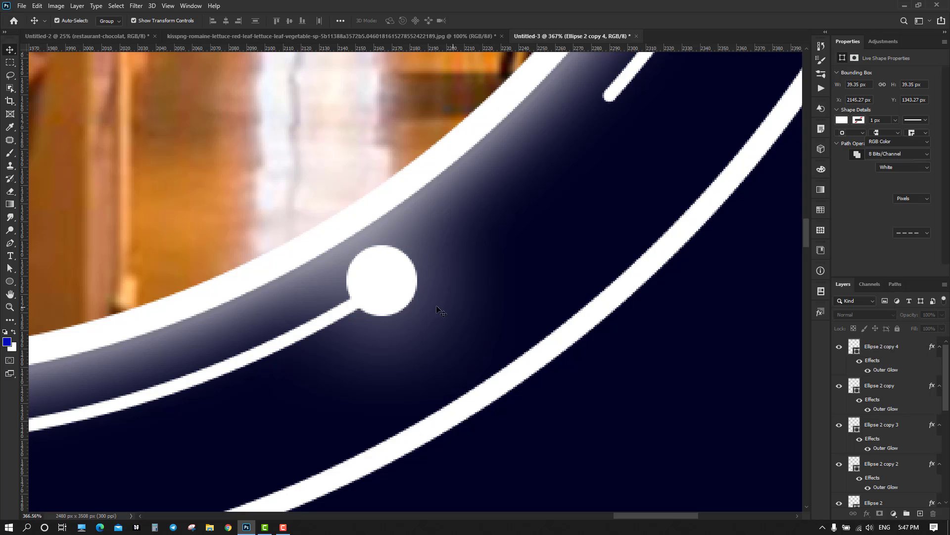
# Step: Duplicate the smaller dot onto the lower end of the neighbouring right inner arc
pyautogui.click(398, 307)
pyautogui.moveTo(398, 307); pyautogui.dragTo(611, 137)
pyautogui.click(694, 333)
# Step: Duplicate the large glowing dot onto the right end of the lower outer arc and nudge it into alignment
pyautogui.scroll(-5, 704, 340)
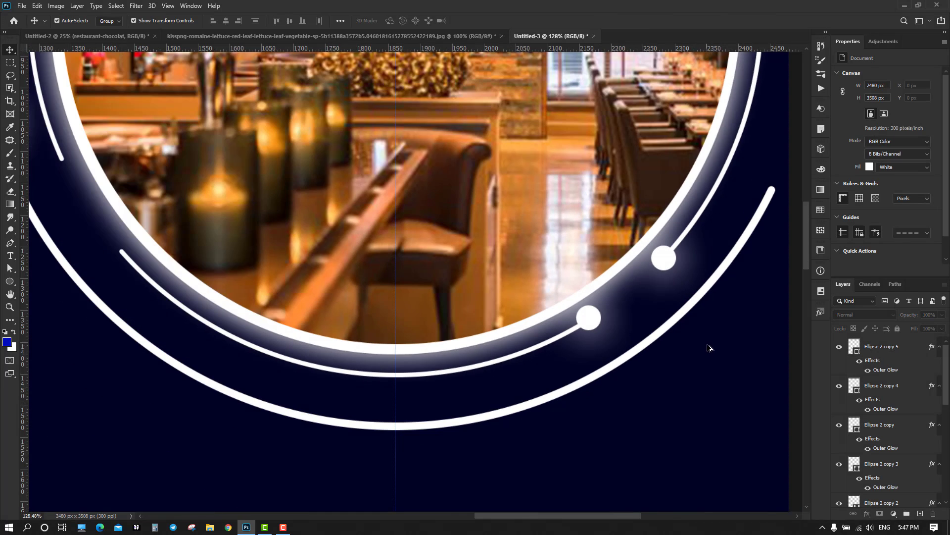
pyautogui.scroll(-4, 710, 348)
pyautogui.scroll(1, 711, 351)
pyautogui.moveTo(617, 381); pyautogui.dragTo(342, 412)
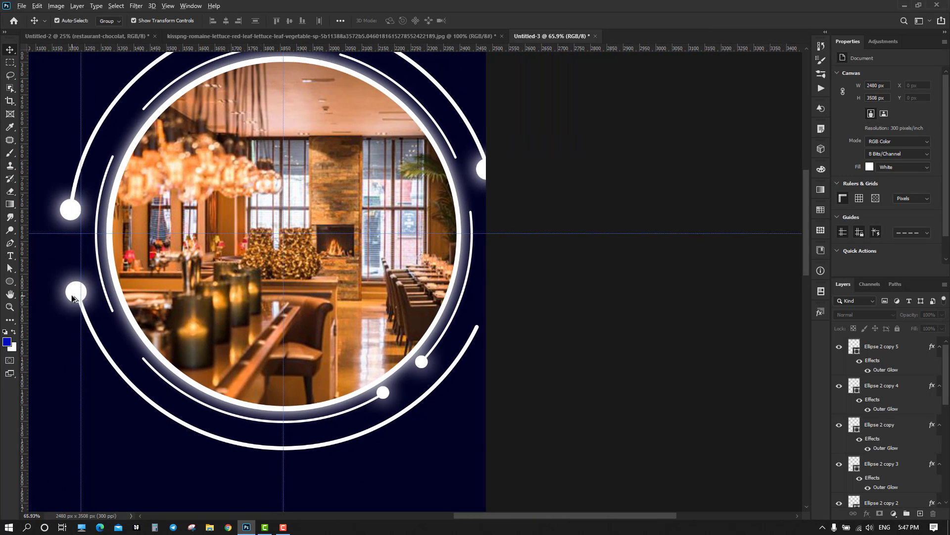
pyautogui.moveTo(73, 298); pyautogui.dragTo(477, 329)
pyautogui.moveTo(474, 330); pyautogui.dragTo(476, 329)
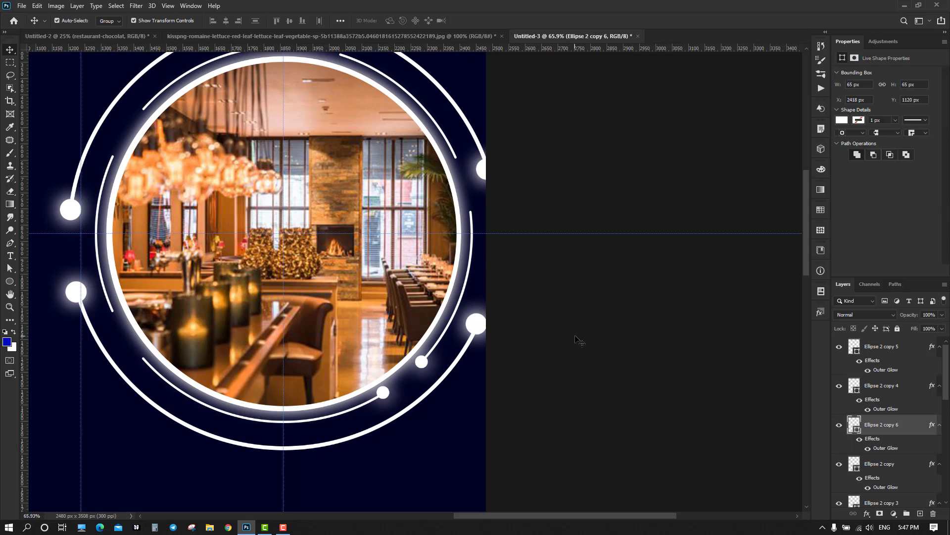
pyautogui.scroll(-2, 583, 340)
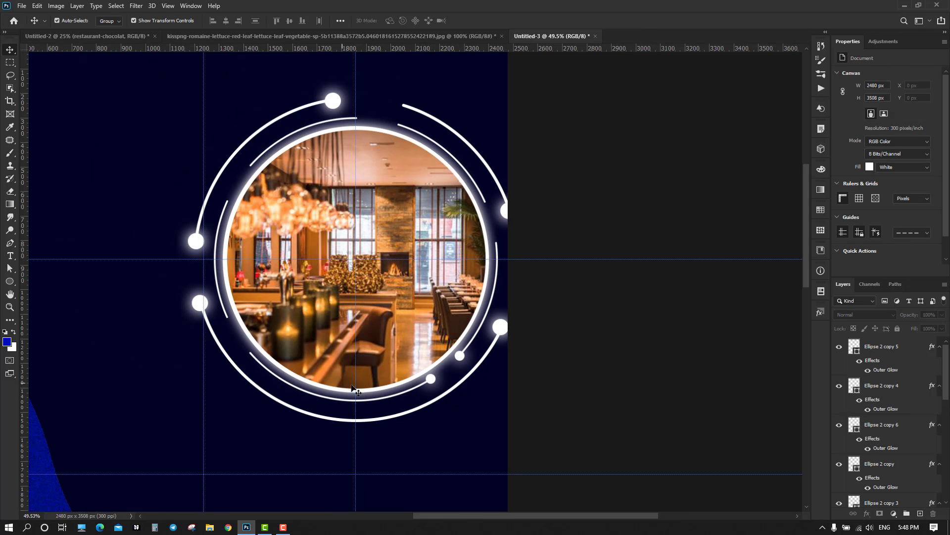
pyautogui.scroll(-3, 355, 391)
pyautogui.moveTo(332, 445); pyautogui.dragTo(462, 364)
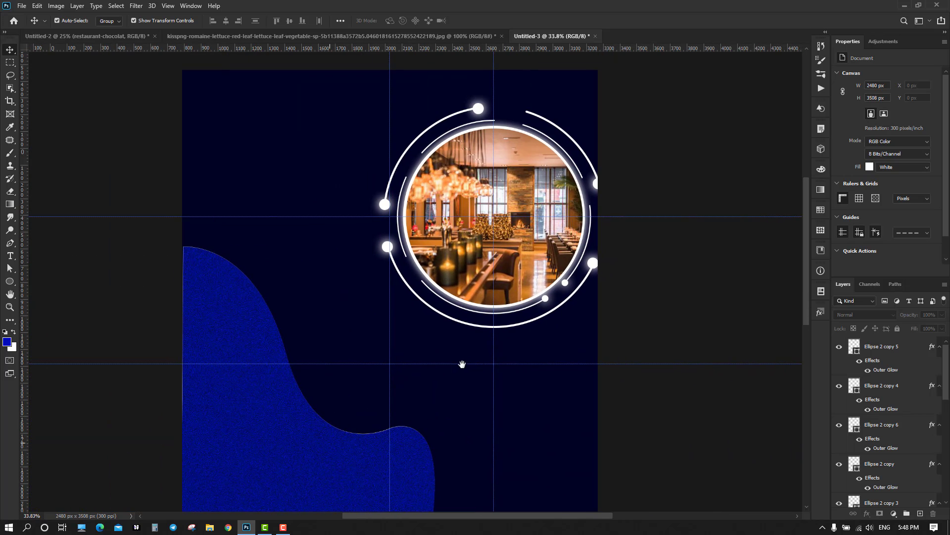
pyautogui.scroll(4, 493, 271)
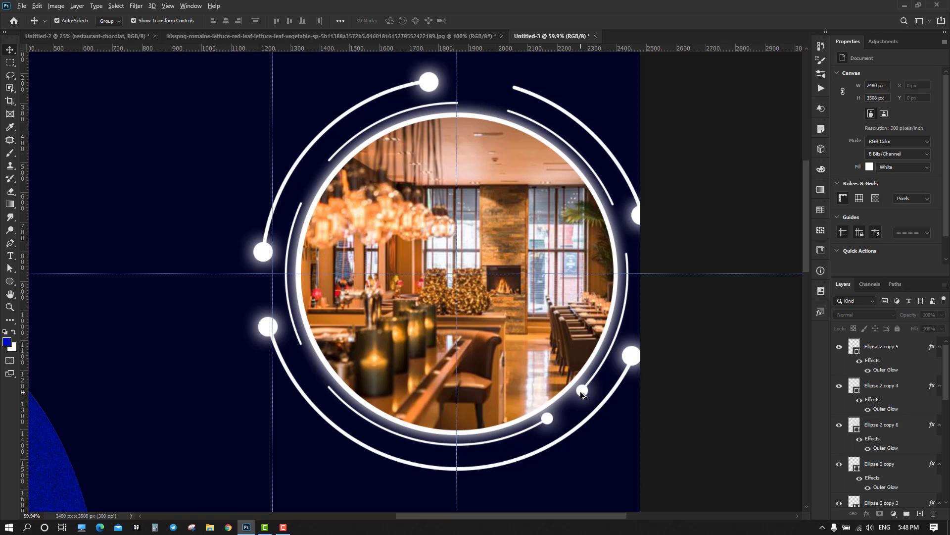
# Step: Duplicate the small glowing dot onto the lower end of the upper-left inner arc and the upper end of the upper-right inner arc
pyautogui.moveTo(582, 394); pyautogui.dragTo(326, 165)
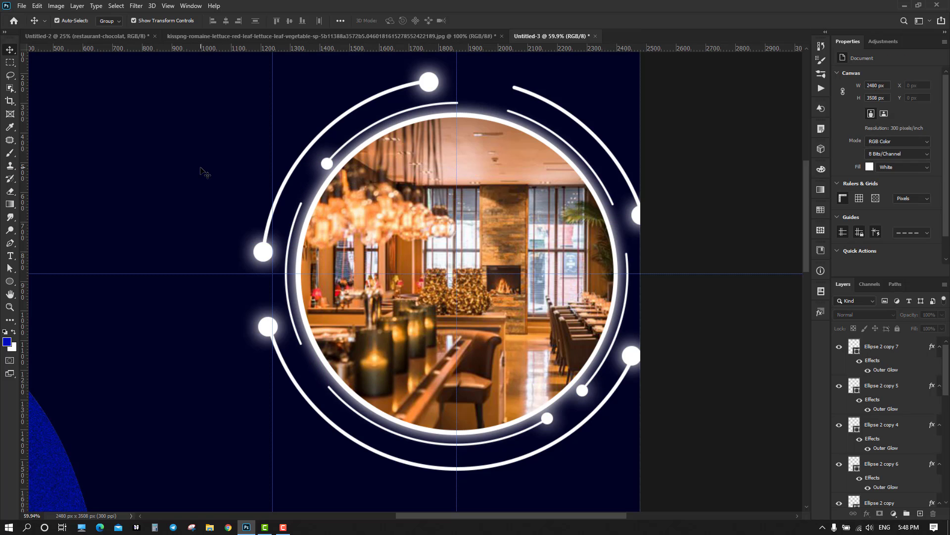
pyautogui.moveTo(461, 310); pyautogui.dragTo(444, 326)
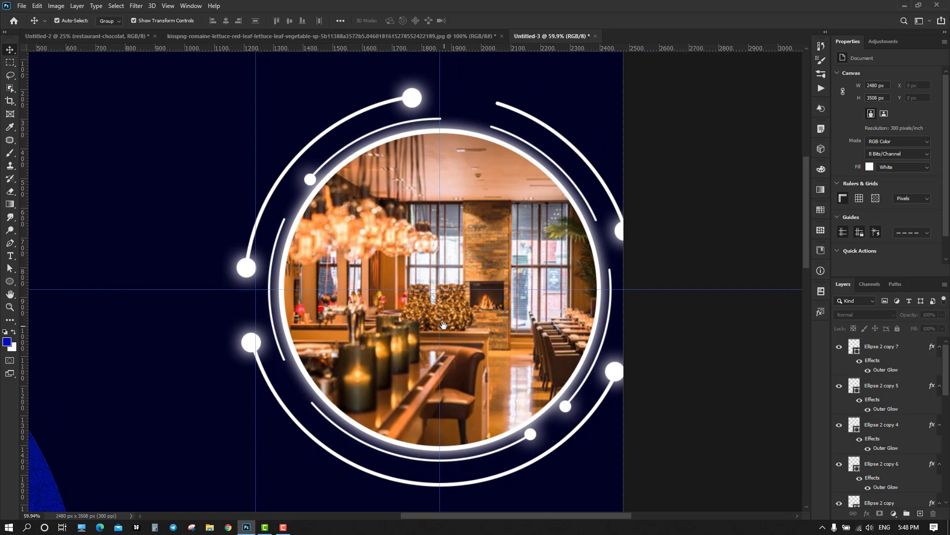
pyautogui.moveTo(533, 438); pyautogui.dragTo(489, 125)
# Step: Reorder the white Shape 1 layer so it sits directly above the textured Shape 1 copy layer
pyautogui.scroll(-5, 683, 270)
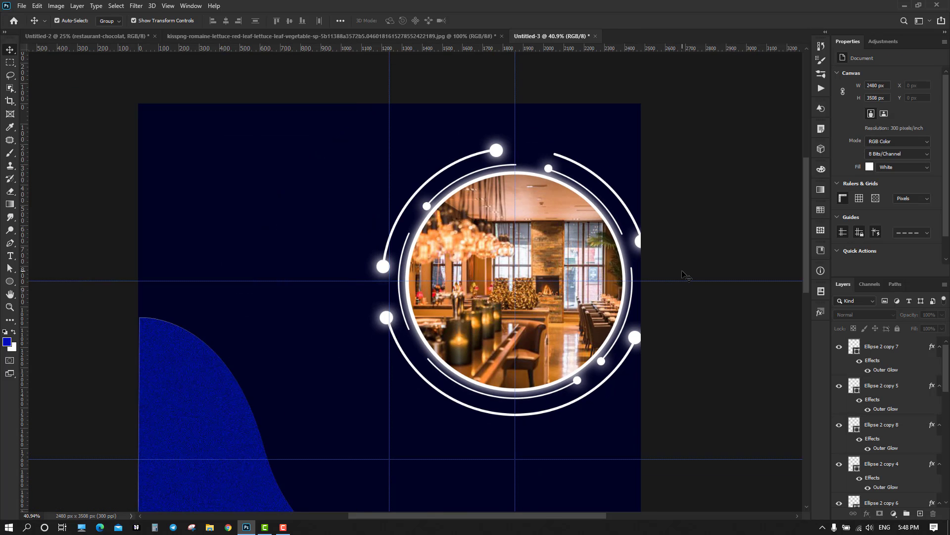
pyautogui.moveTo(697, 368); pyautogui.dragTo(622, 266)
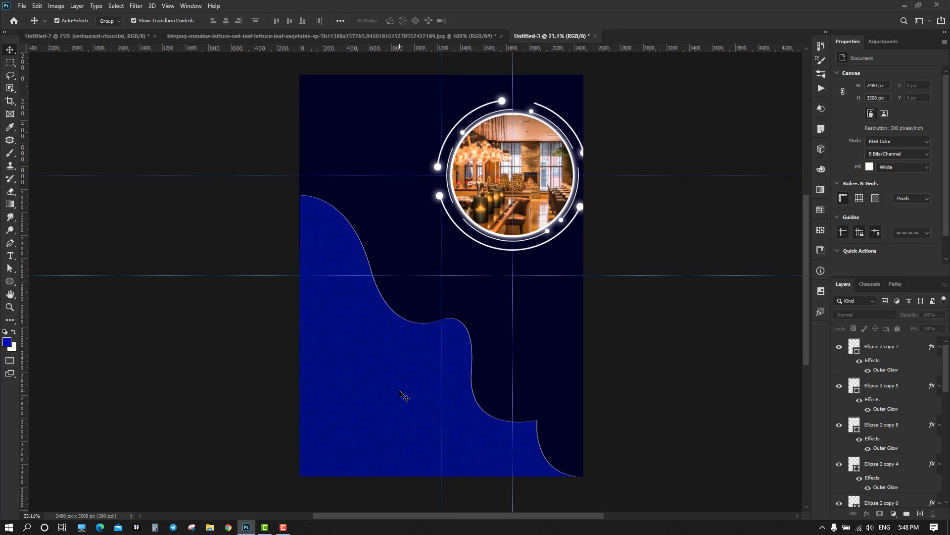
pyautogui.click(404, 396)
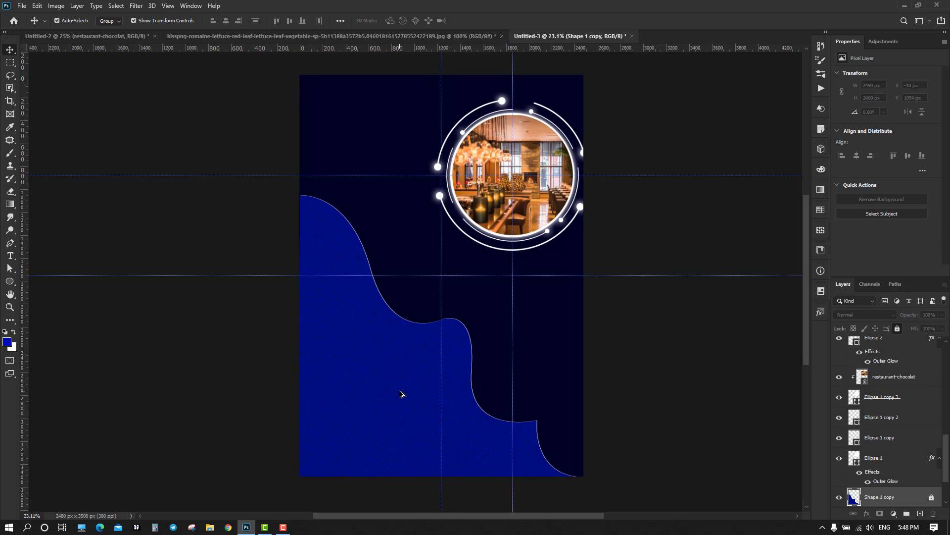
pyautogui.scroll(-2, 903, 460)
pyautogui.click(897, 463)
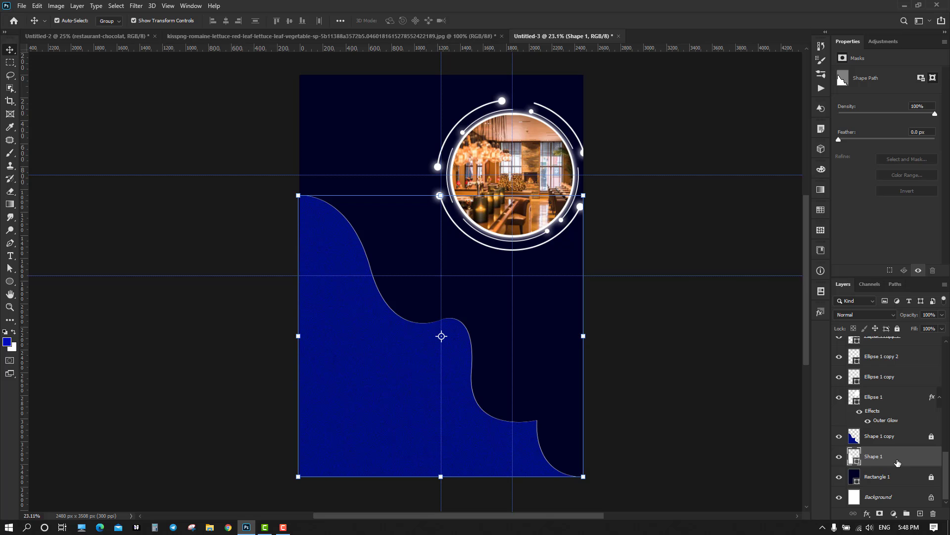
pyautogui.moveTo(897, 463); pyautogui.dragTo(889, 434)
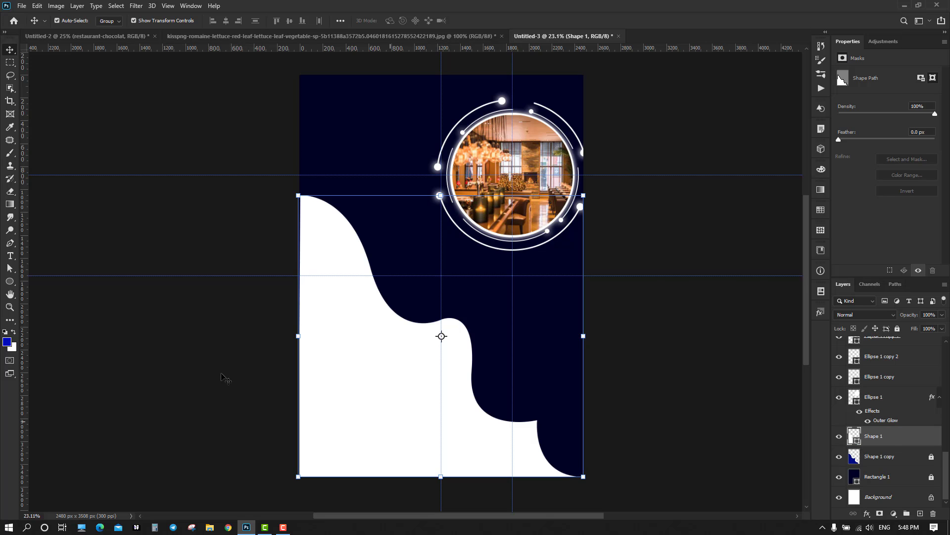
# Step: Turn the white wave shape into an outline with no fill and a 1 px white stroke
pyautogui.click(10, 280)
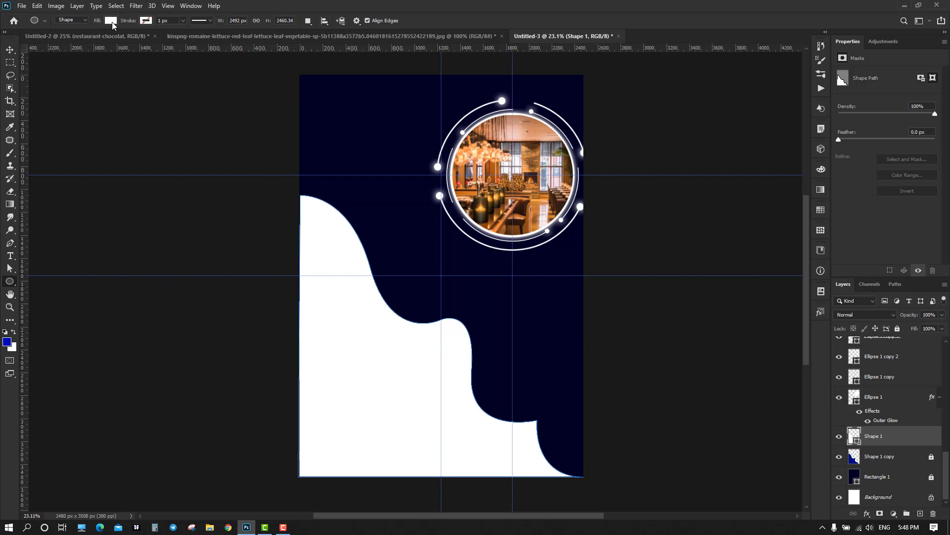
pyautogui.click(110, 21)
pyautogui.click(53, 40)
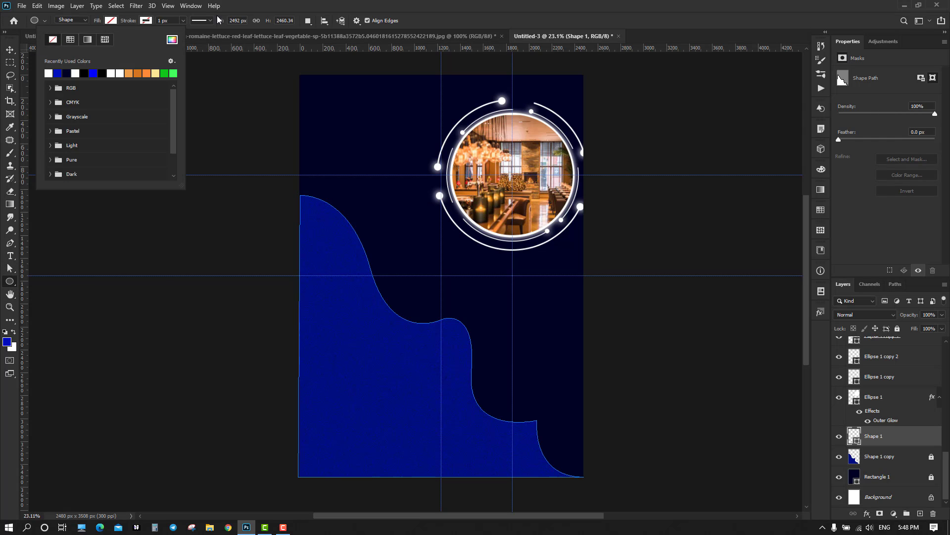
pyautogui.click(146, 22)
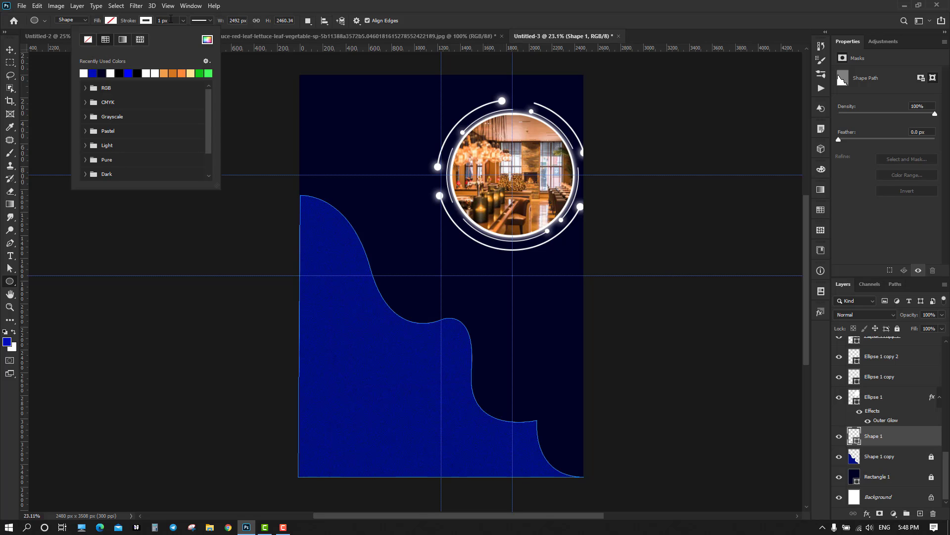
pyautogui.click(169, 21)
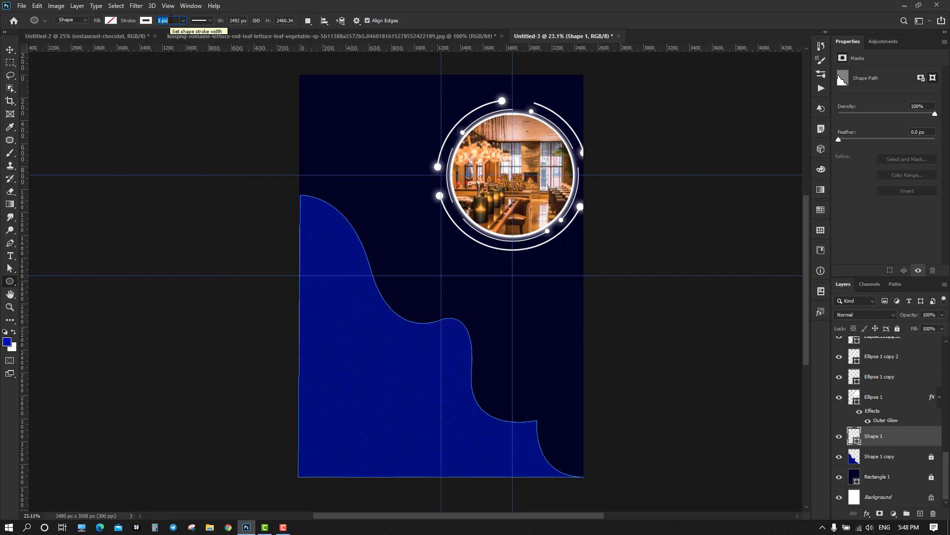
pyautogui.write('1')
pyautogui.press('Return')
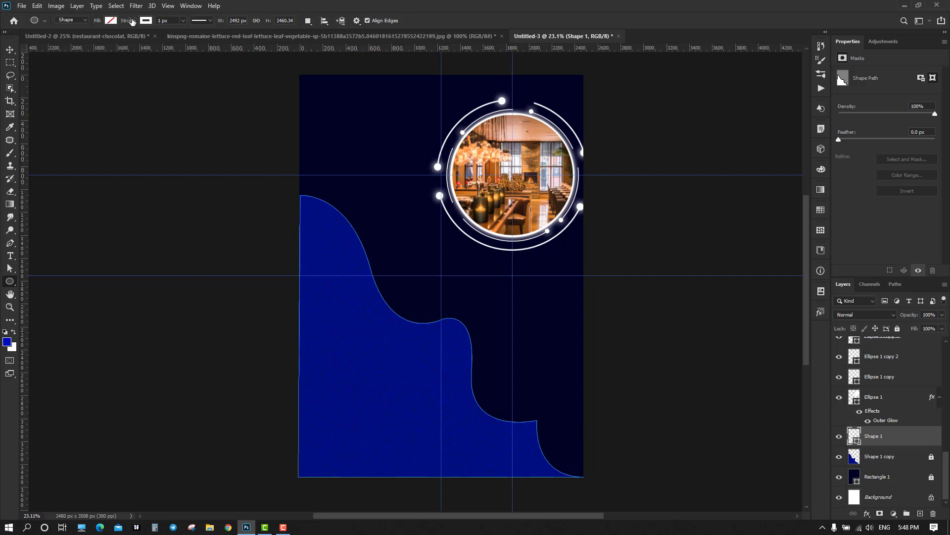
# Step: Nudge the wave outline up by about 50 px above the textured blue wave
pyautogui.click(10, 50)
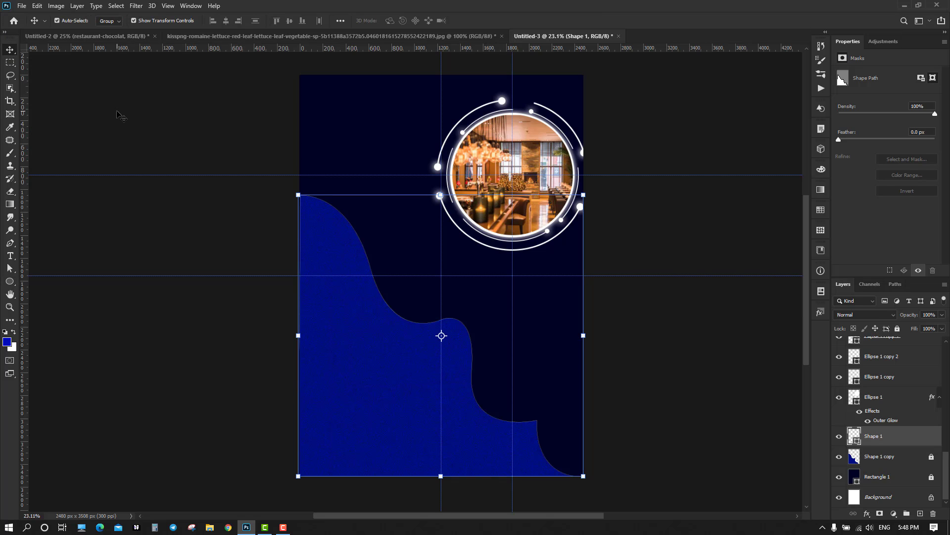
pyautogui.hotkey('shift', 'Up')
pyautogui.hotkey('shift', 'Up')
pyautogui.hotkey('shift', 'Up')
pyautogui.hotkey('shift', 'Up')
pyautogui.hotkey('shift', 'Up')
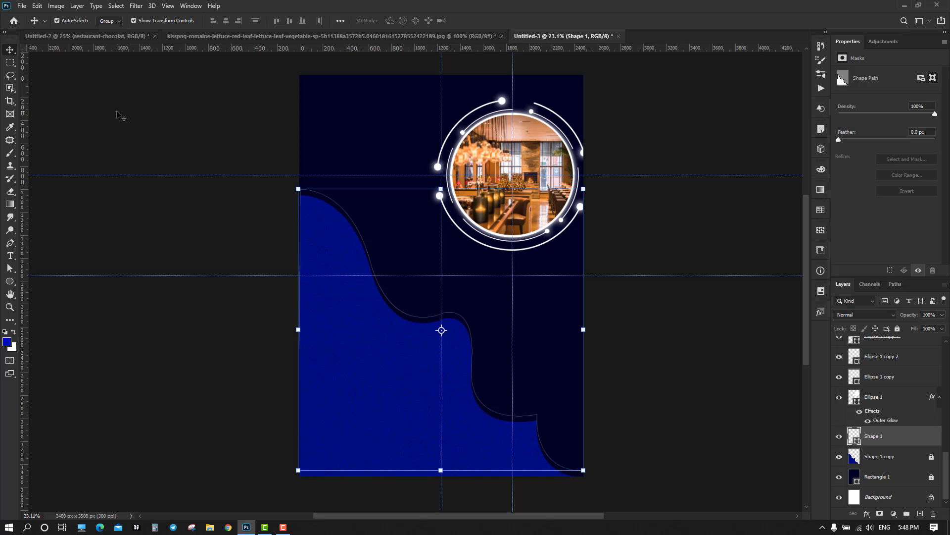
# Step: Increase the wave outline's stroke width to 2 px and deselect the shape
pyautogui.scroll(13, 330, 201)
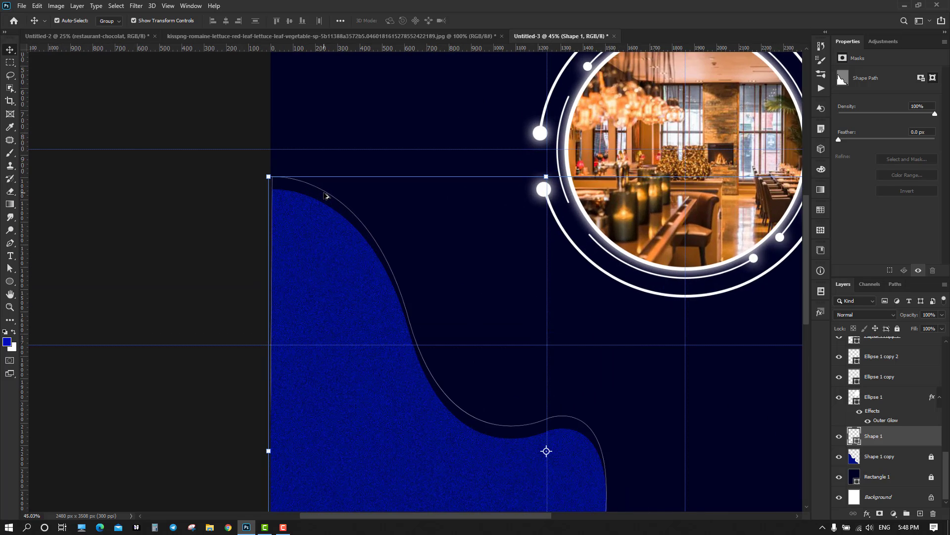
pyautogui.moveTo(424, 243); pyautogui.dragTo(297, 211)
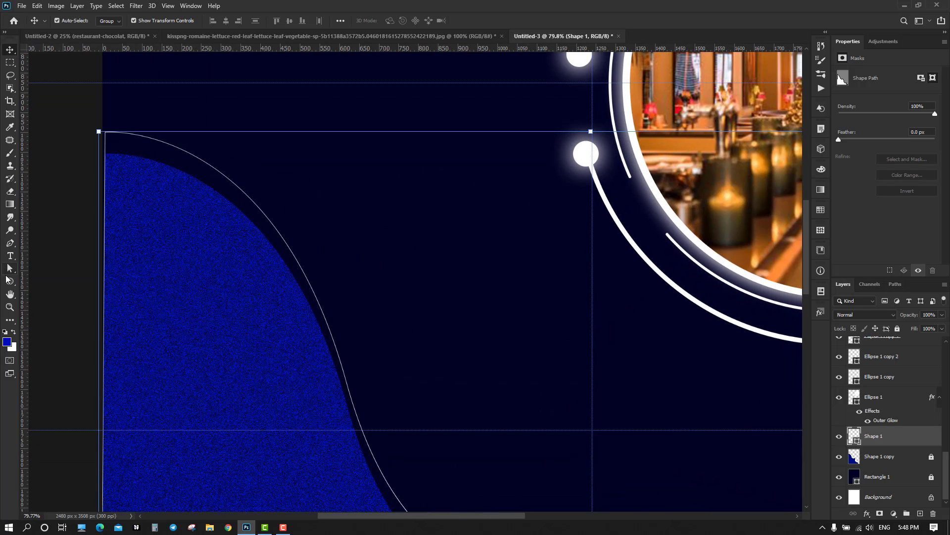
pyautogui.click(9, 282)
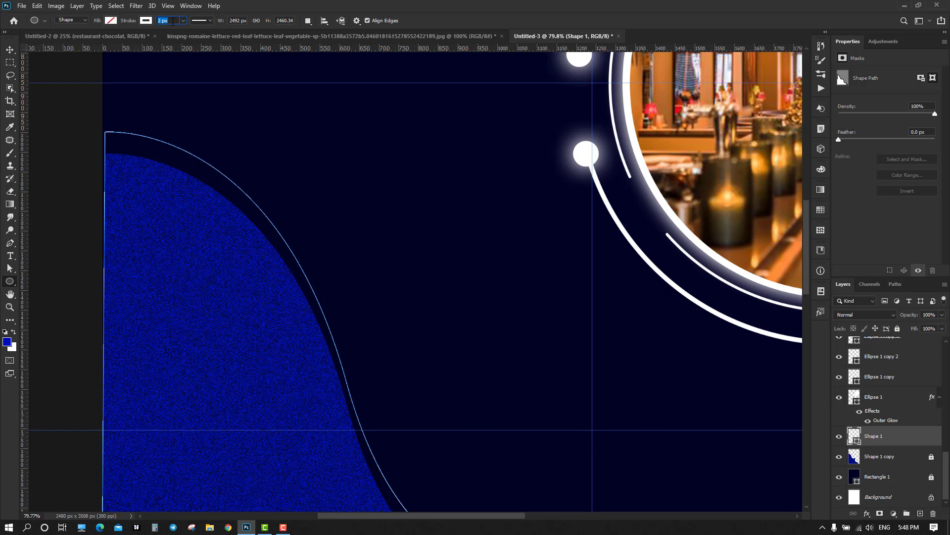
pyautogui.press('Return')
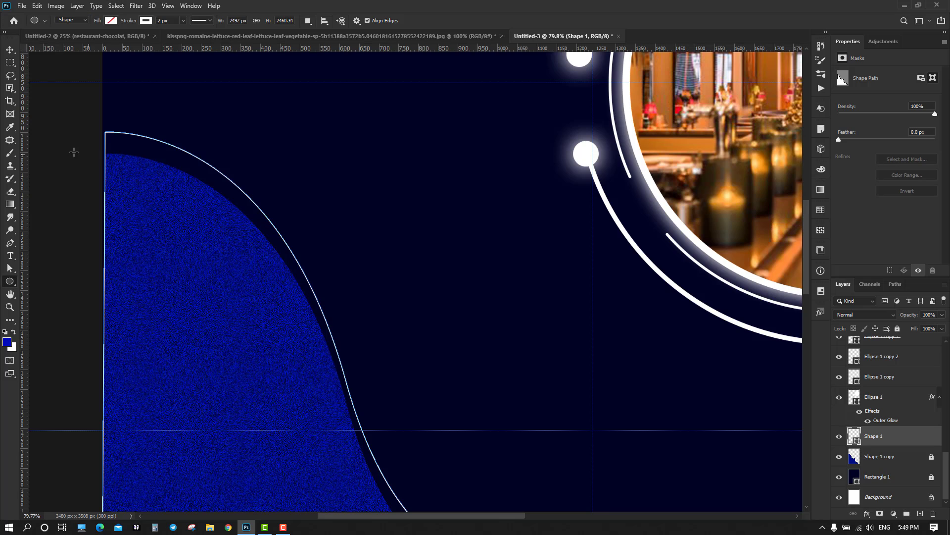
pyautogui.click(10, 50)
pyautogui.click(55, 153)
# Step: Free-transform the wave outline, scaling its width and height proportionally to 103%
pyautogui.scroll(-5, 244, 251)
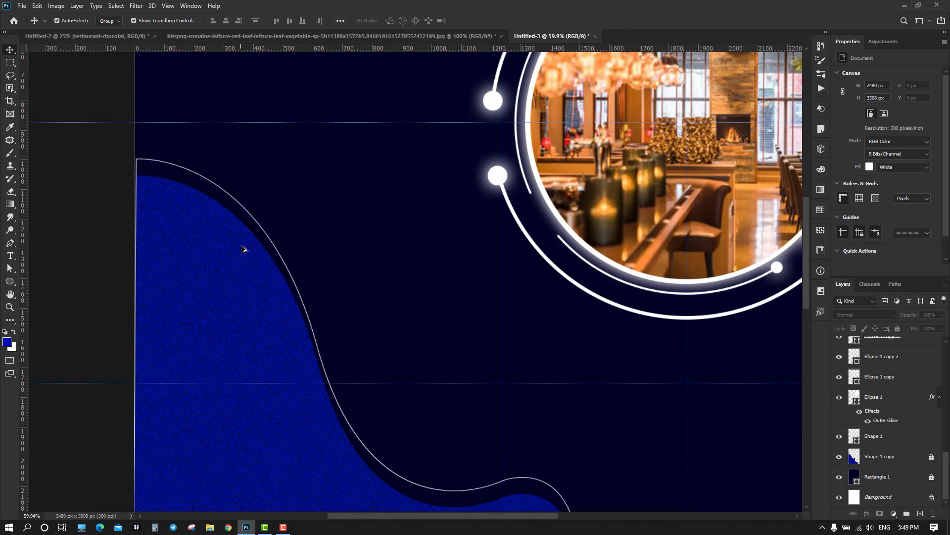
pyautogui.scroll(-2, 364, 315)
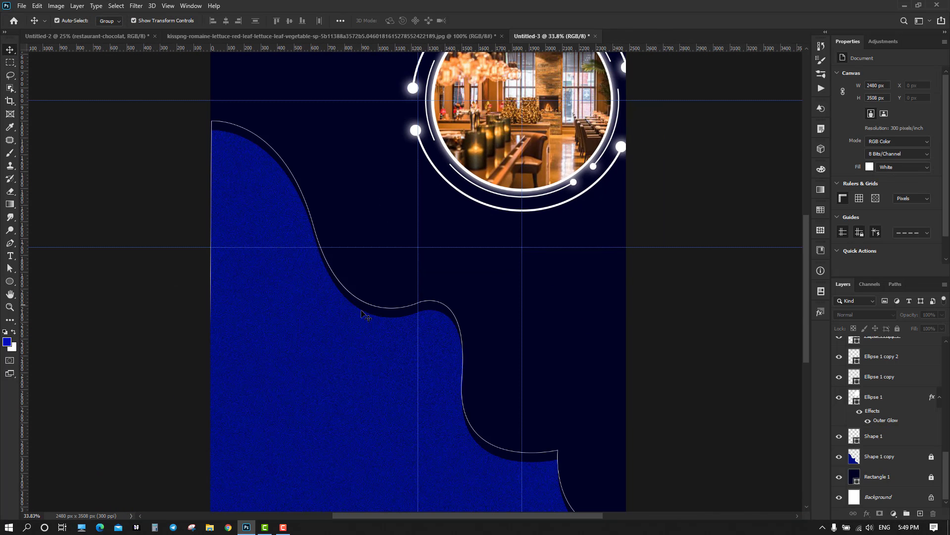
pyautogui.click(397, 309)
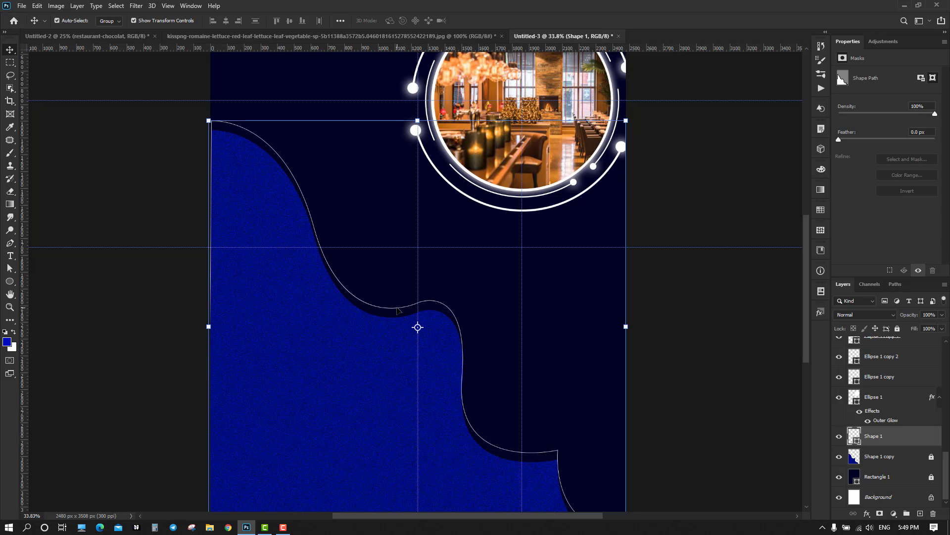
pyautogui.hotkey('ctrl', 't')
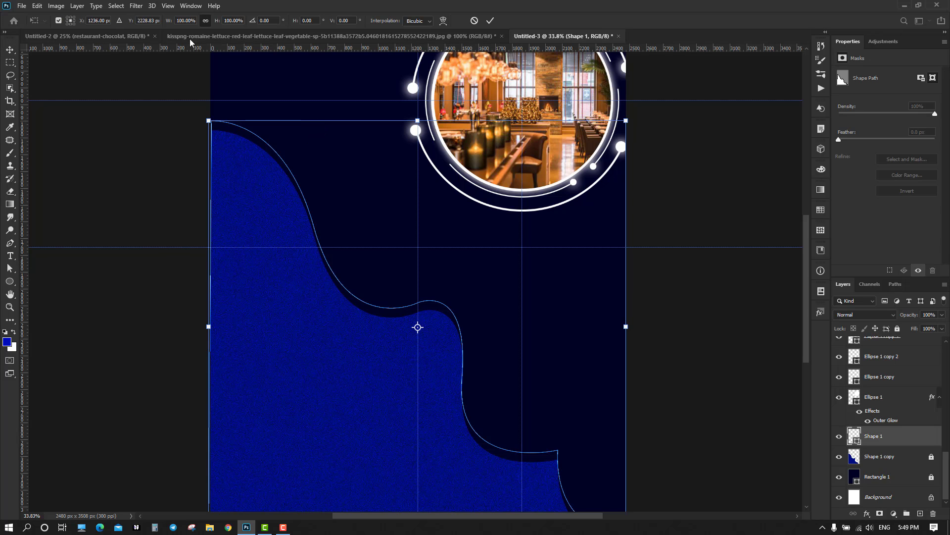
pyautogui.scroll(2, 232, 20)
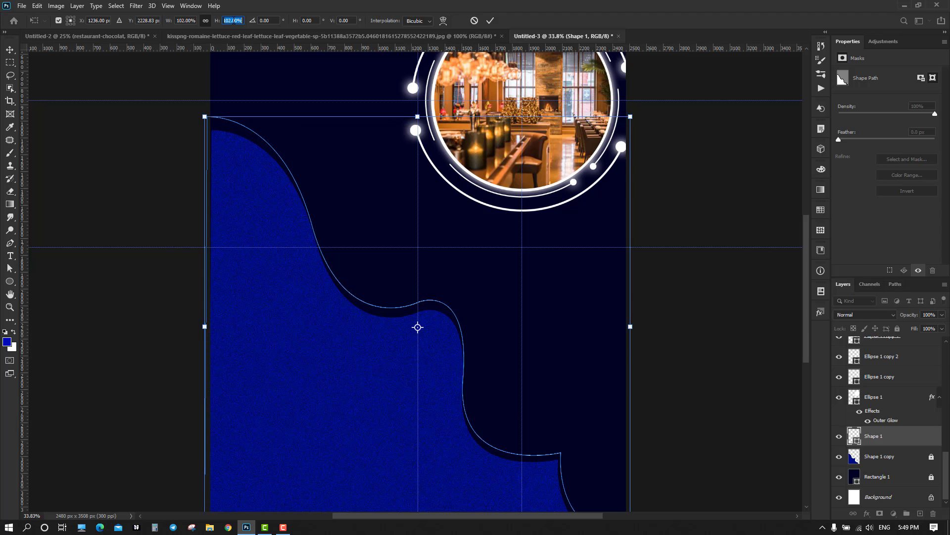
pyautogui.scroll(1, 233, 21)
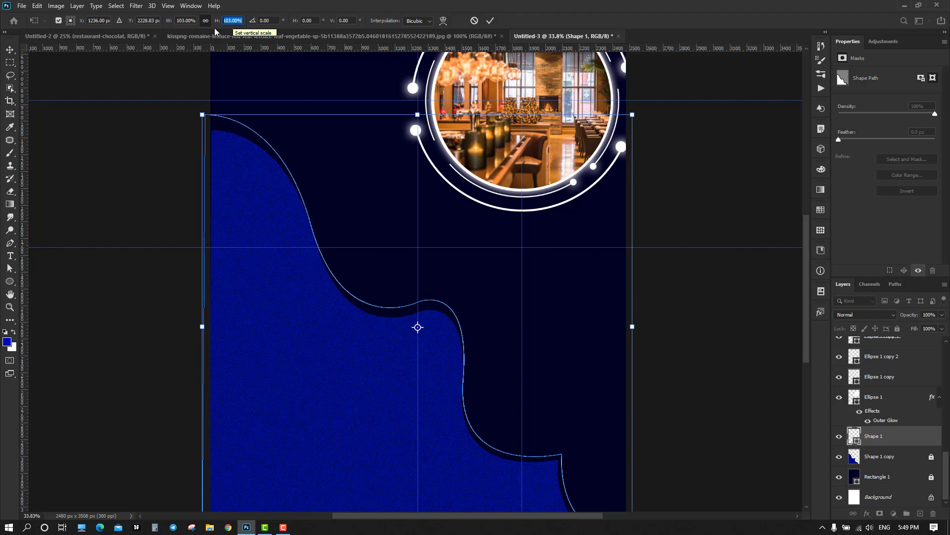
# Step: Reposition the scaled wave outline to X 1269 px and Y 2249.83 px so it runs evenly beside the blue wave
pyautogui.scroll(2, 142, 21)
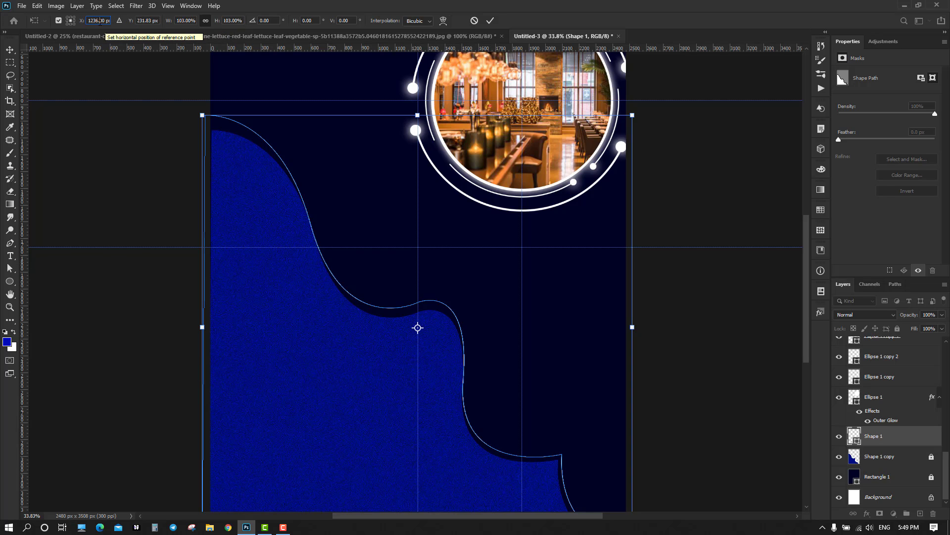
pyautogui.scroll(7, 107, 21)
pyautogui.scroll(20, 107, 21)
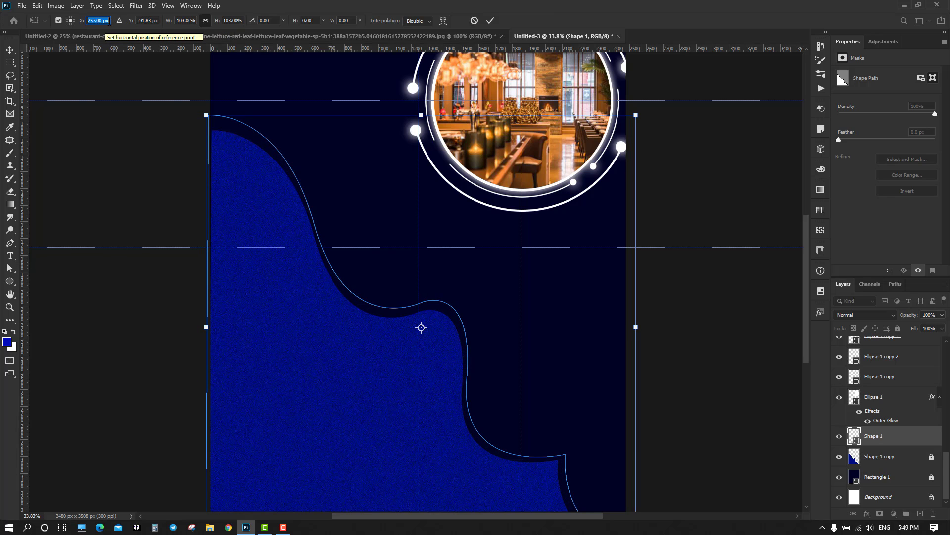
pyautogui.scroll(3, 107, 21)
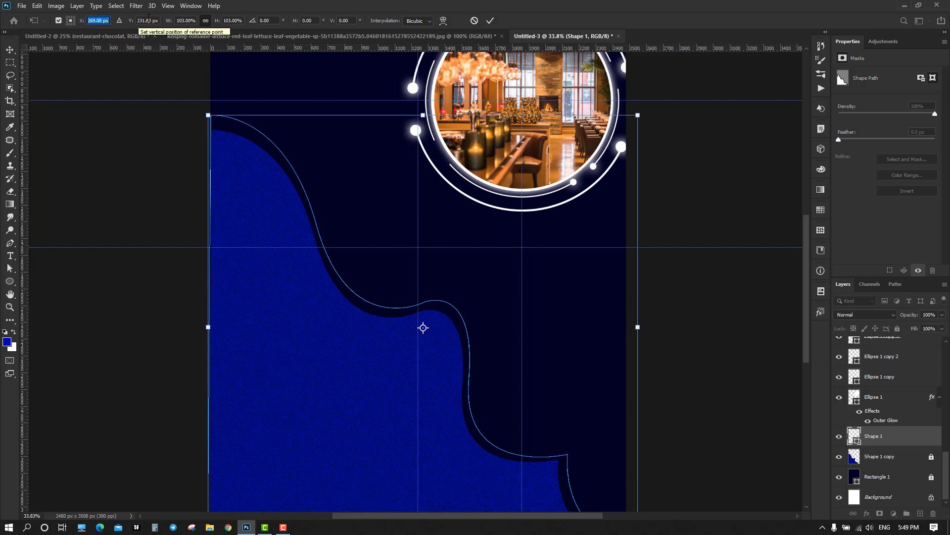
pyautogui.scroll(10, 147, 20)
pyautogui.scroll(10, 147, 20)
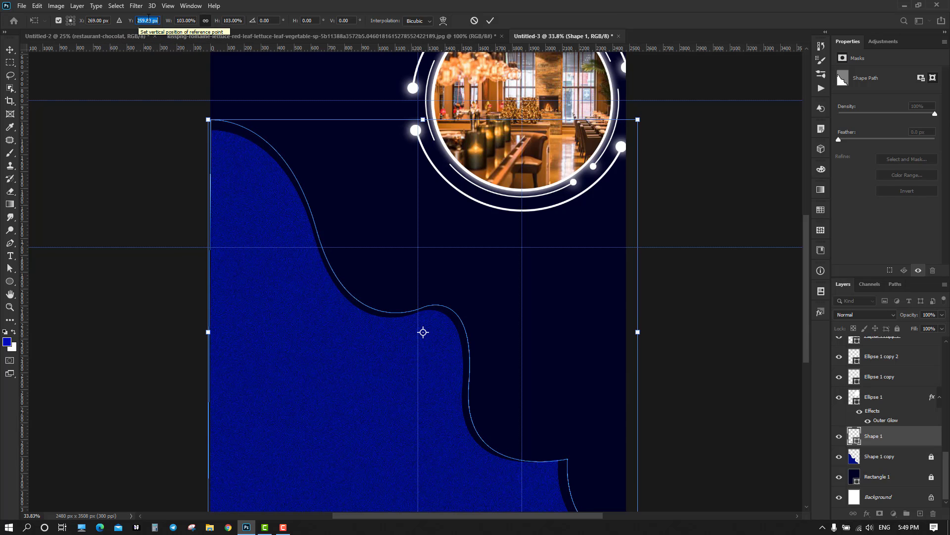
pyautogui.scroll(-2, 147, 20)
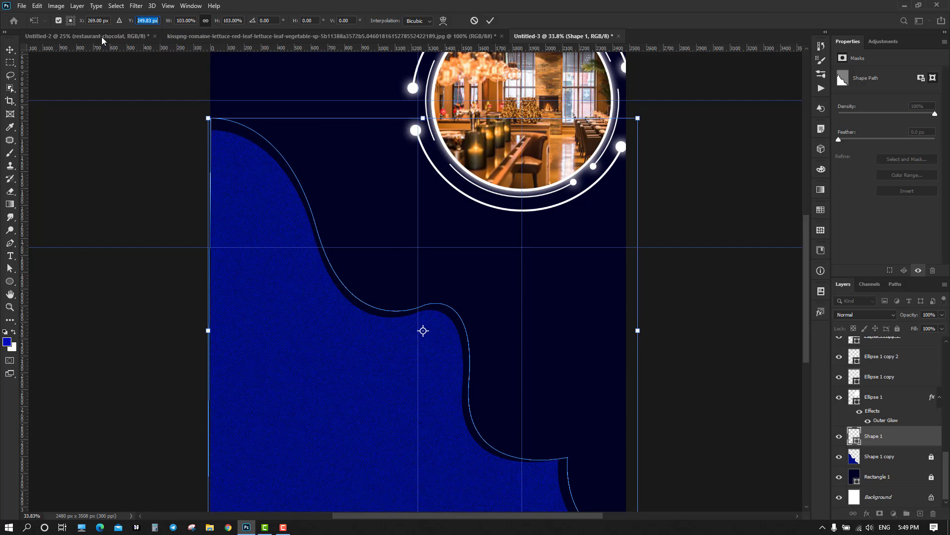
# Step: Select the outline's pointed corner anchor with the Direct Selection tool and move it slightly upward
pyautogui.click(15, 270)
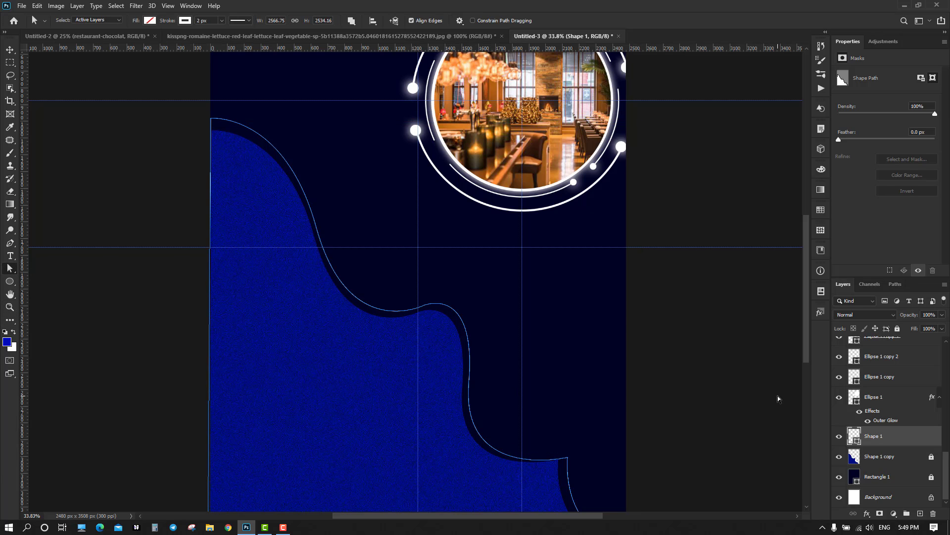
pyautogui.click(567, 458)
pyautogui.scroll(8, 572, 458)
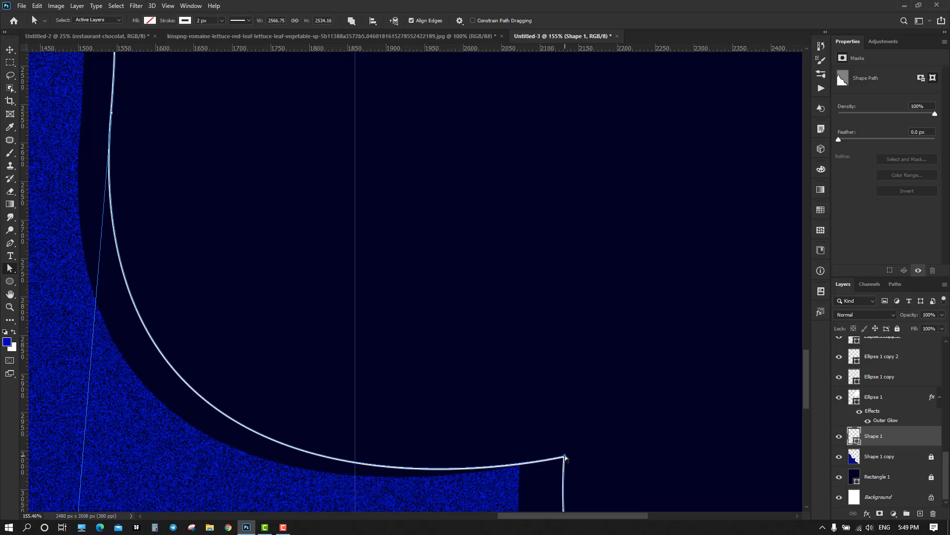
pyautogui.moveTo(566, 458); pyautogui.dragTo(565, 449)
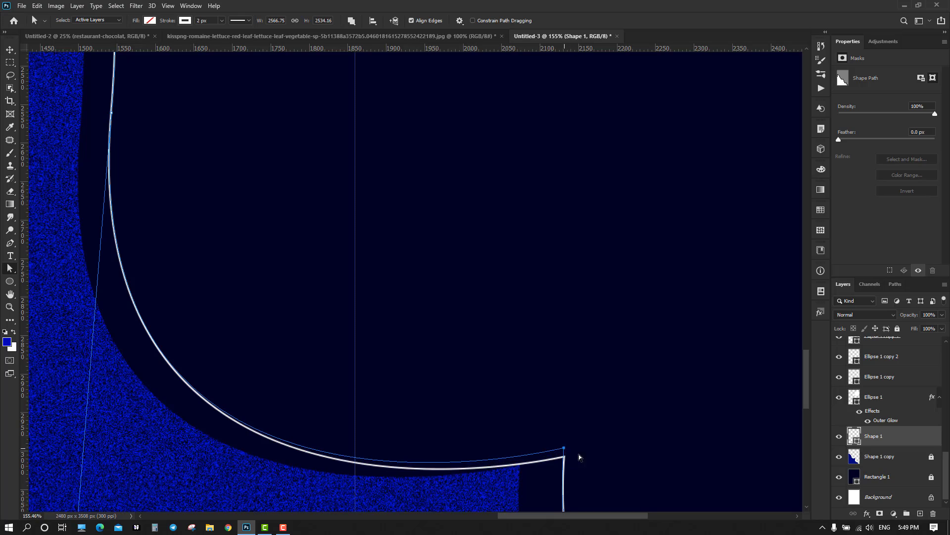
# Step: Move the outline's lower-right end anchor inward and slightly up towards the poster's bottom corner, narrowing the path to 2528.38 px
pyautogui.scroll(-10, 618, 440)
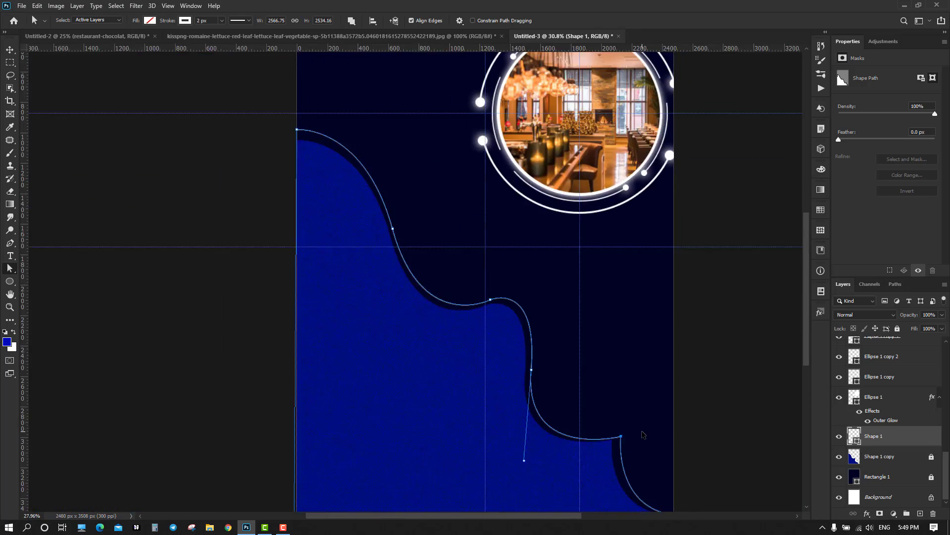
pyautogui.scroll(10, 646, 440)
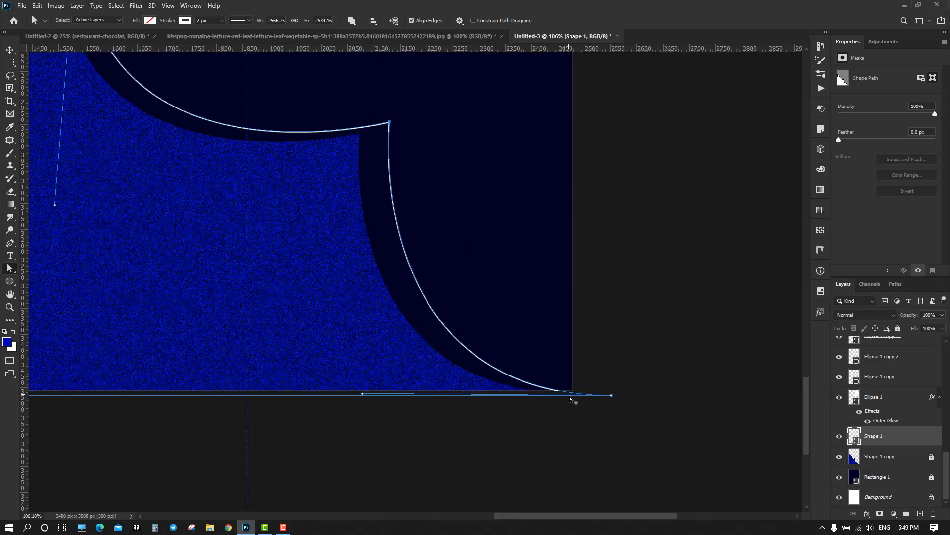
pyautogui.moveTo(631, 394); pyautogui.dragTo(602, 390)
pyautogui.scroll(-7, 602, 390)
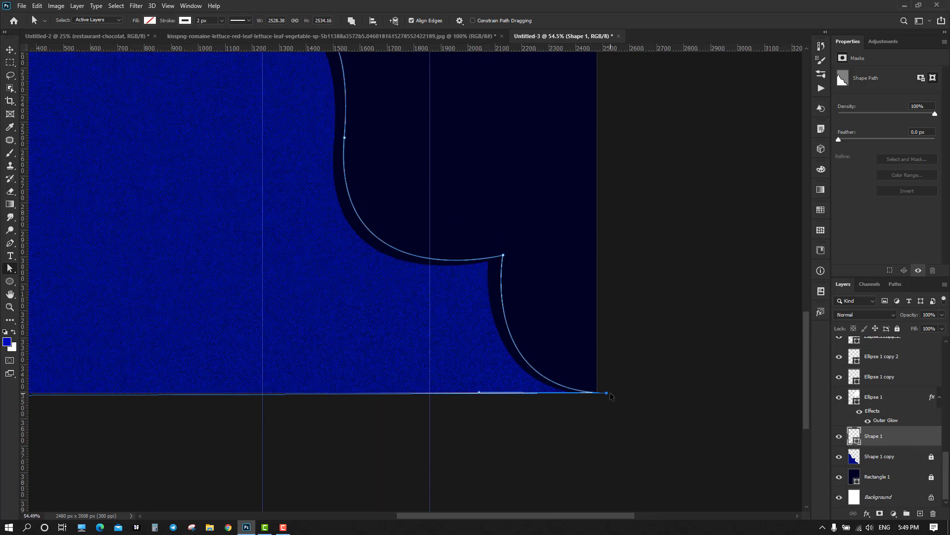
# Step: Fine-tune the outline's lower-right end anchor near the poster's bottom corner, bringing the path to 2530.38 × 2534.25 px
pyautogui.scroll(2, 612, 396)
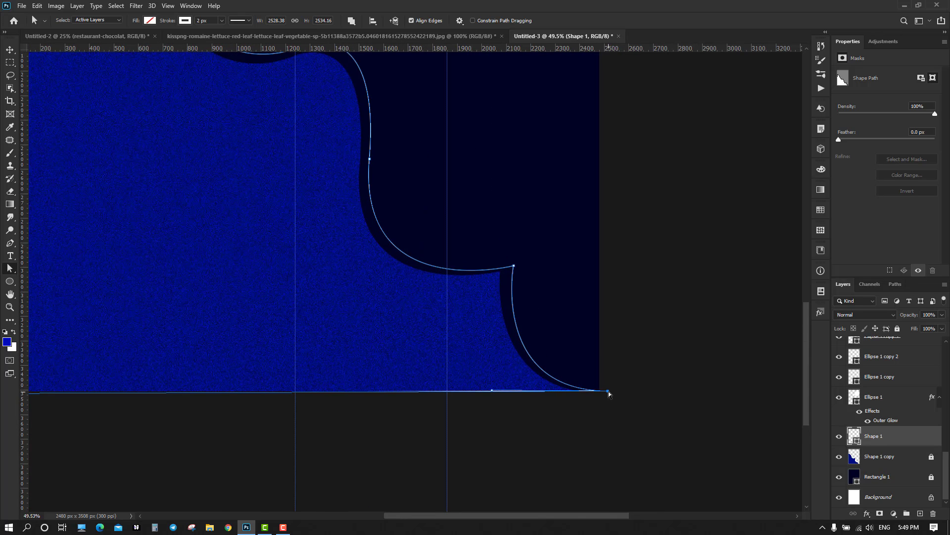
pyautogui.moveTo(608, 394); pyautogui.dragTo(609, 394)
pyautogui.click(635, 396)
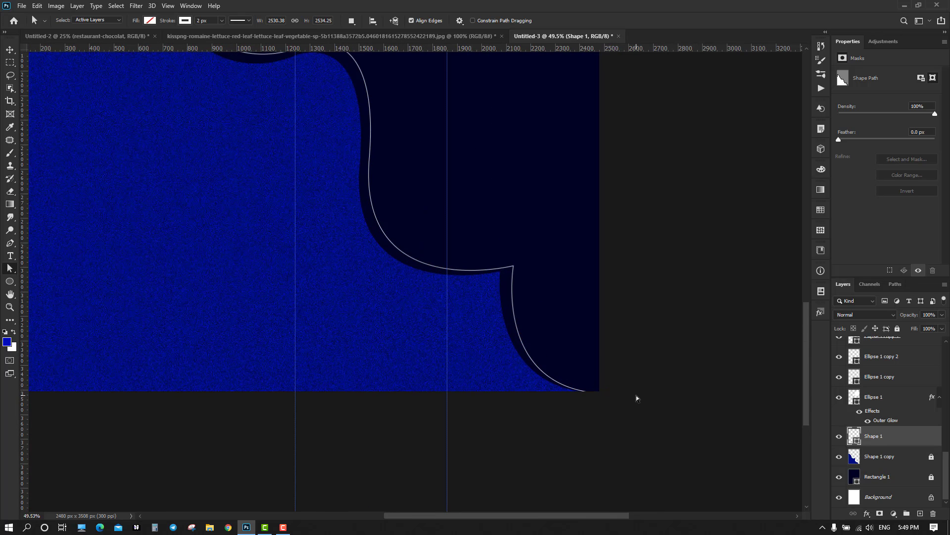
pyautogui.scroll(-5, 641, 393)
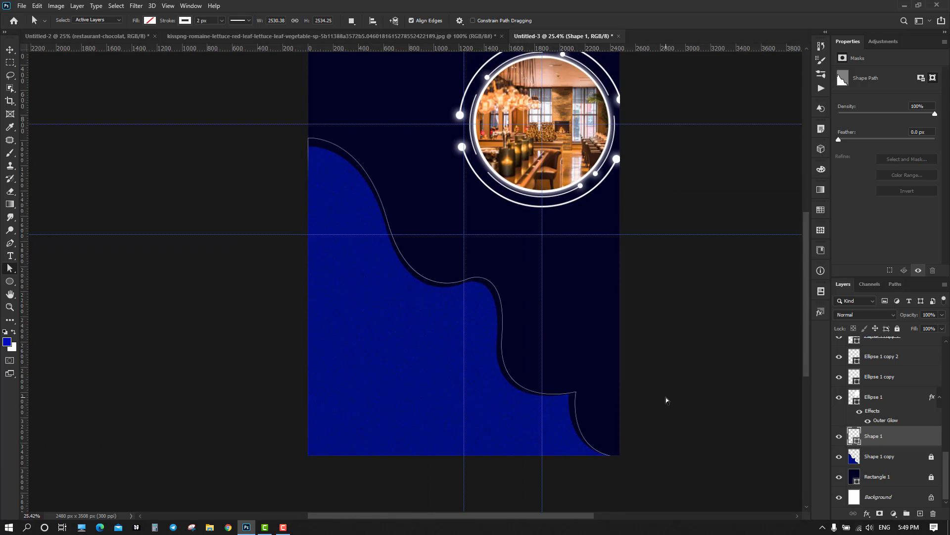
# Step: Move the outline's upper-left anchor slightly outward beyond the poster's edge so its straight vertical side falls off the canvas
pyautogui.scroll(13, 369, 185)
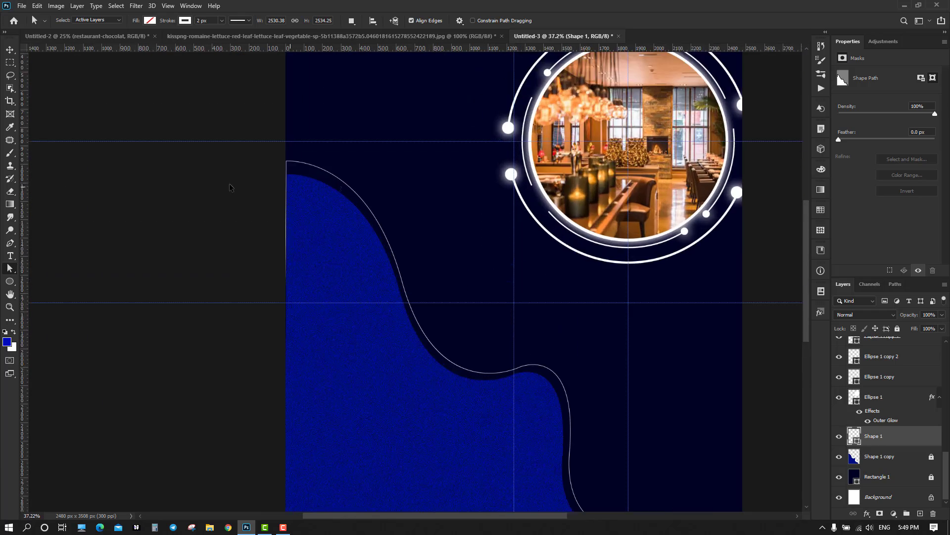
pyautogui.moveTo(429, 157); pyautogui.dragTo(293, 213)
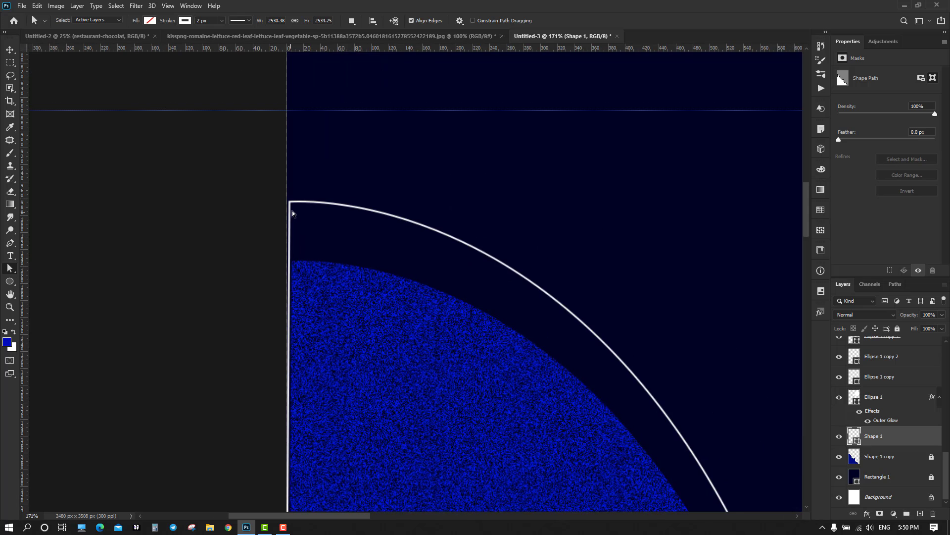
pyautogui.click(290, 203)
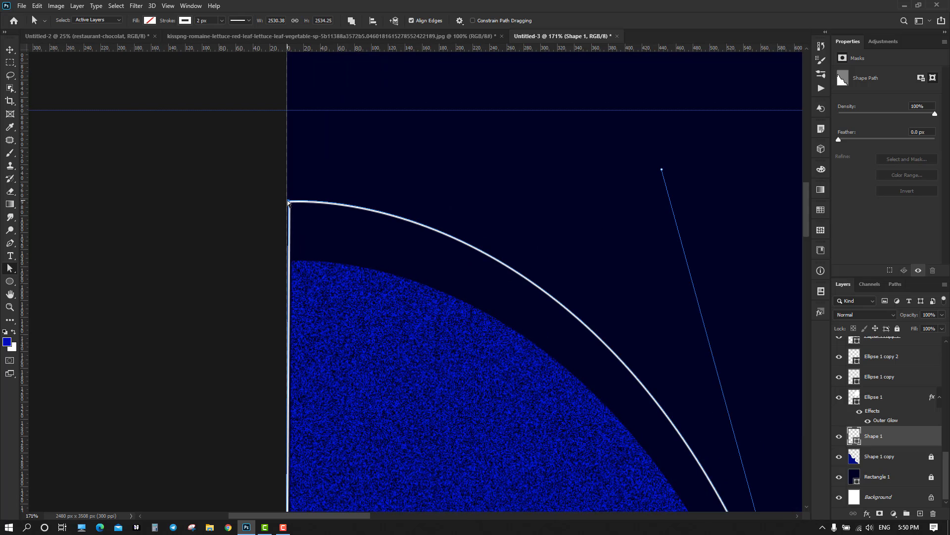
pyautogui.click(265, 212)
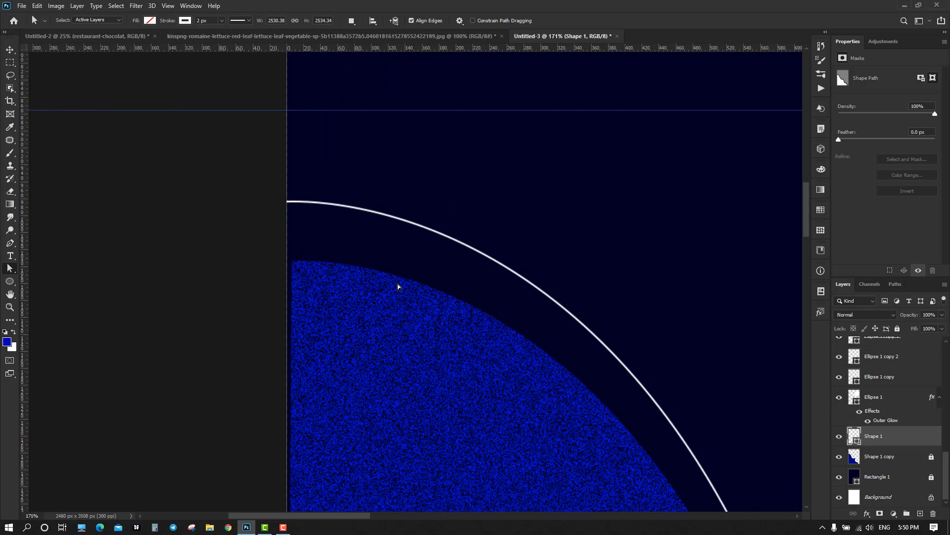
# Step: Duplicate the white wave outline layer Shape 1
pyautogui.scroll(-3, 441, 311)
pyautogui.scroll(-9, 501, 365)
pyautogui.moveTo(619, 420); pyautogui.dragTo(388, 235)
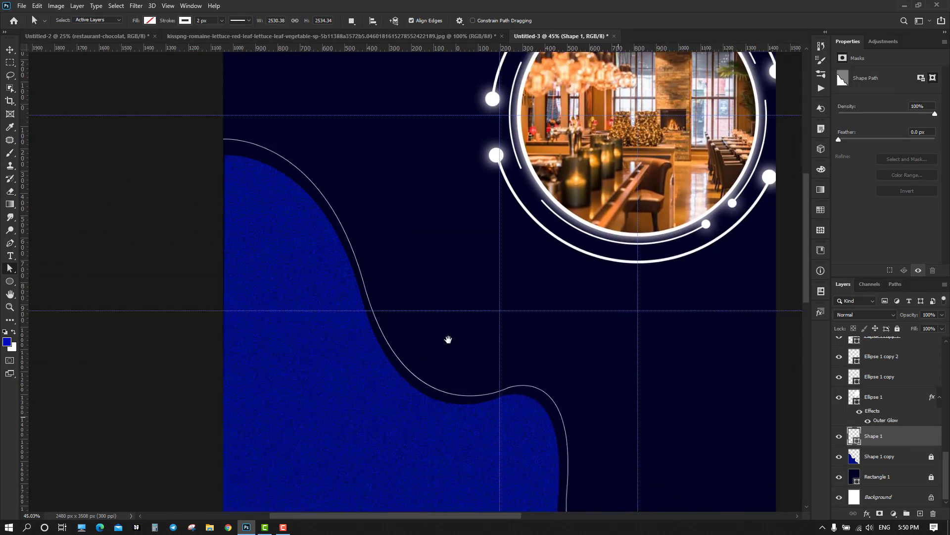
pyautogui.moveTo(554, 426); pyautogui.dragTo(467, 341)
pyautogui.scroll(-4, 468, 342)
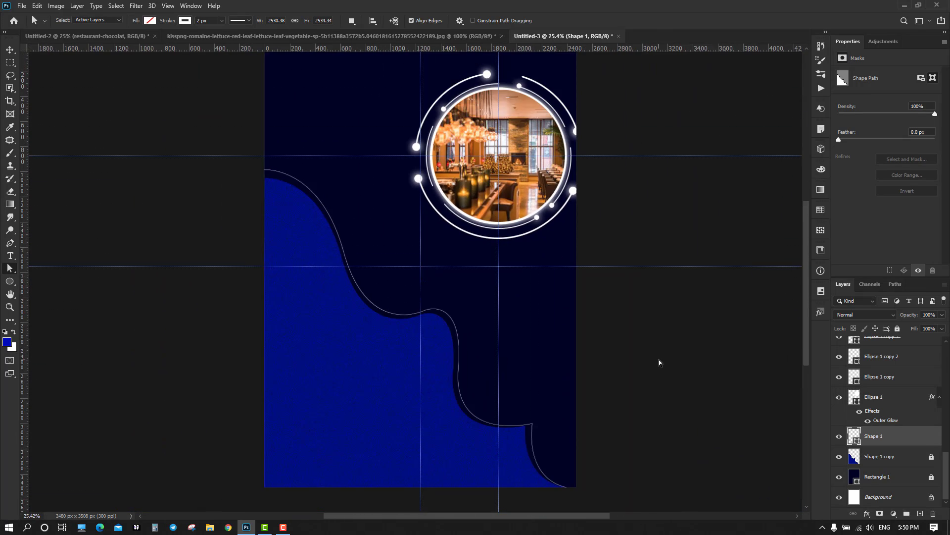
pyautogui.scroll(2, 304, 253)
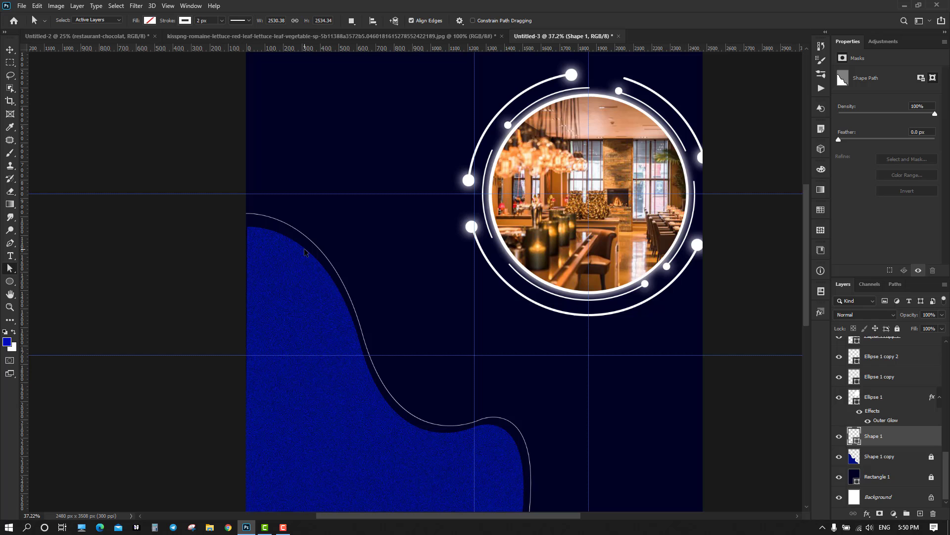
pyautogui.click(10, 51)
pyautogui.scroll(3, 335, 240)
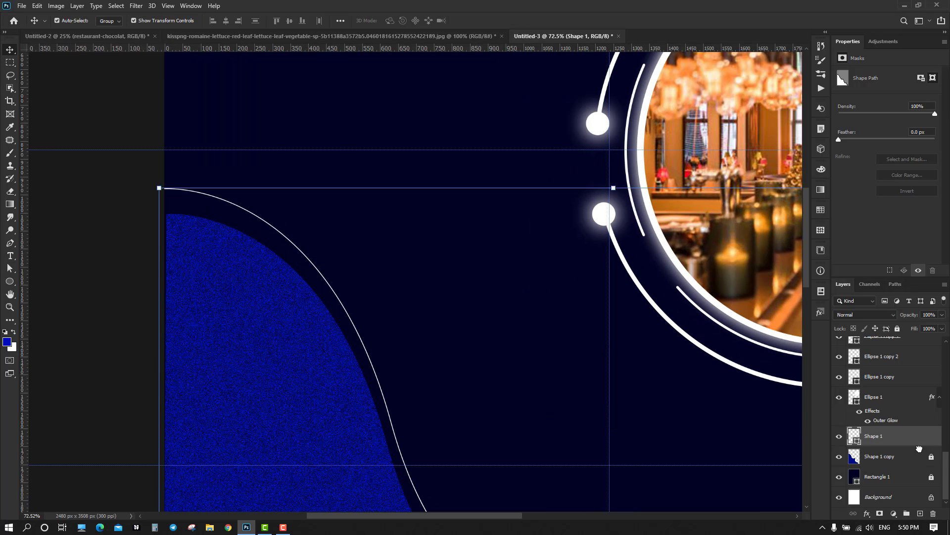
pyautogui.moveTo(919, 448); pyautogui.dragTo(920, 514)
pyautogui.scroll(-1, 422, 379)
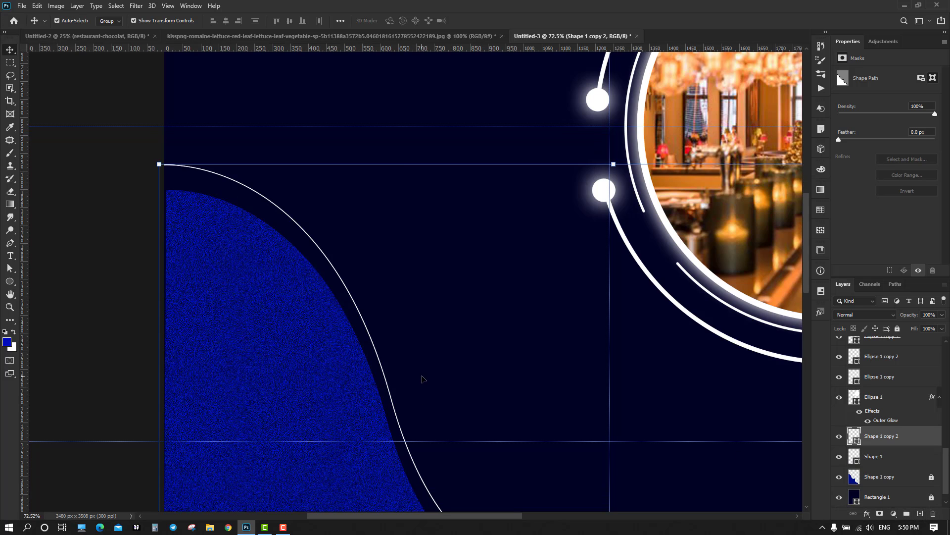
# Step: Try flipping the duplicated outline horizontally, rotating it about a quarter turn, and flipping it horizontally again
pyautogui.click(403, 163)
pyautogui.rightClick(409, 164)
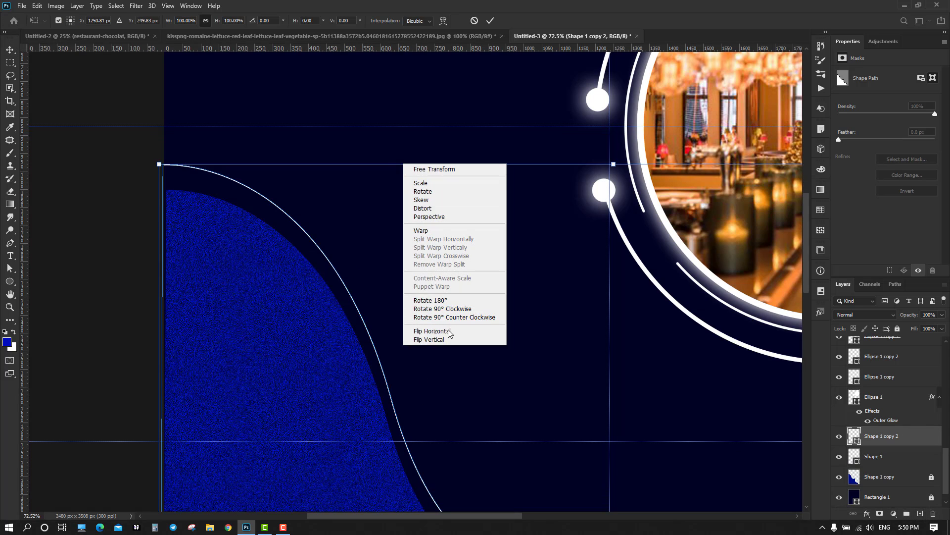
pyautogui.click(452, 331)
pyautogui.scroll(-3, 459, 337)
pyautogui.scroll(-5, 460, 335)
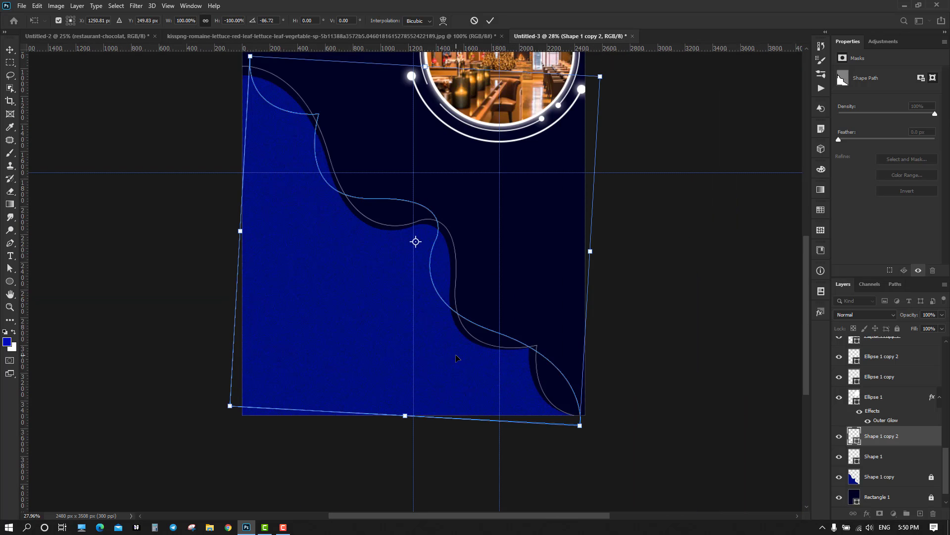
pyautogui.rightClick(456, 357)
pyautogui.click(487, 341)
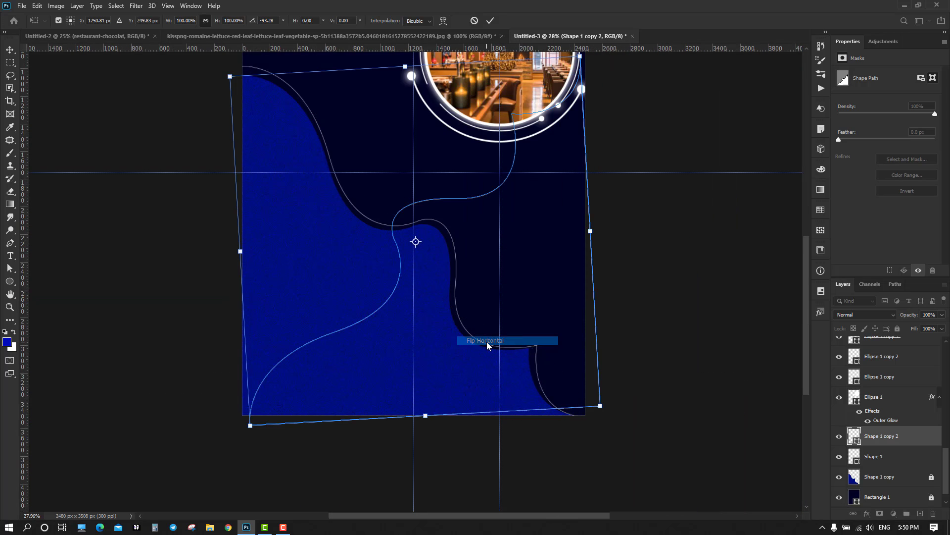
pyautogui.scroll(1, 471, 293)
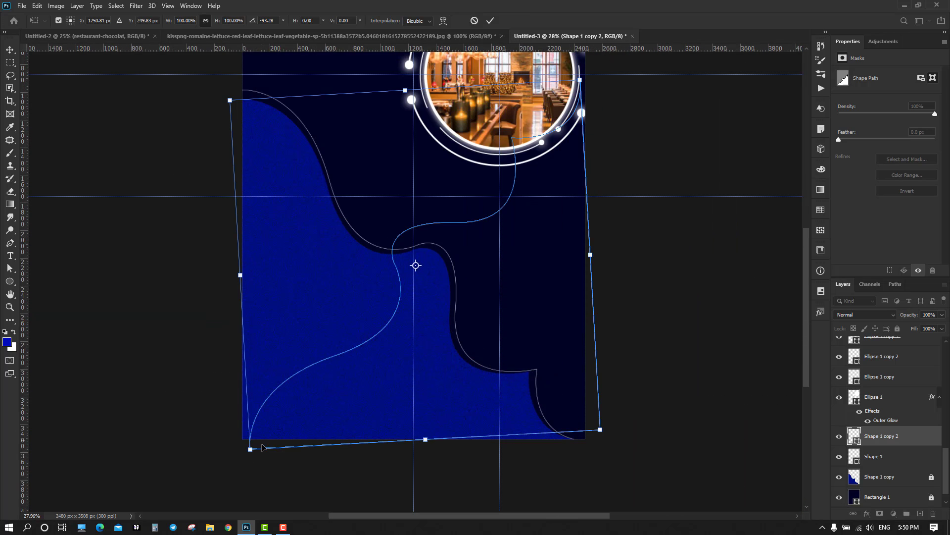
# Step: Rotate the duplicated outline to 179.36°, narrow it to 97.41% width, and apply the transformation
pyautogui.moveTo(253, 461); pyautogui.dragTo(582, 414)
pyautogui.moveTo(590, 264); pyautogui.dragTo(581, 263)
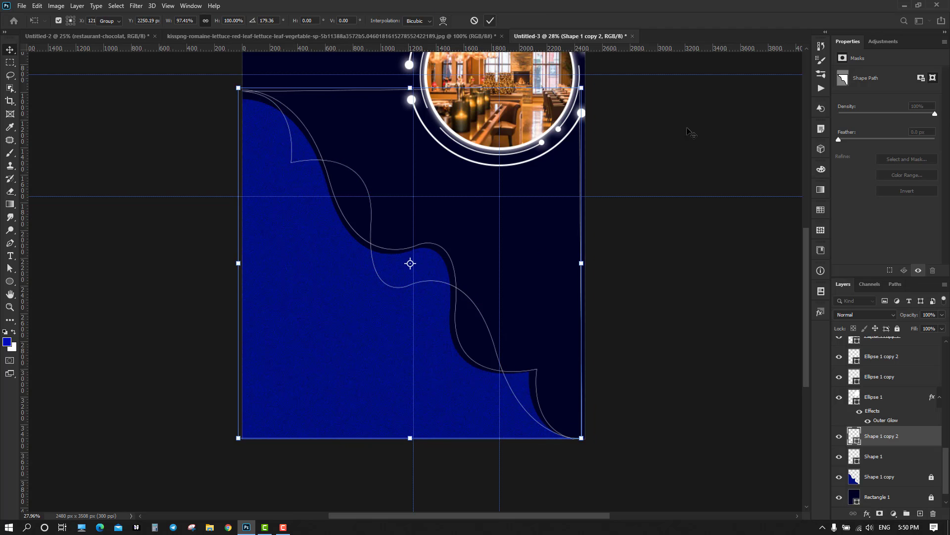
pyautogui.click(489, 21)
pyautogui.click(667, 204)
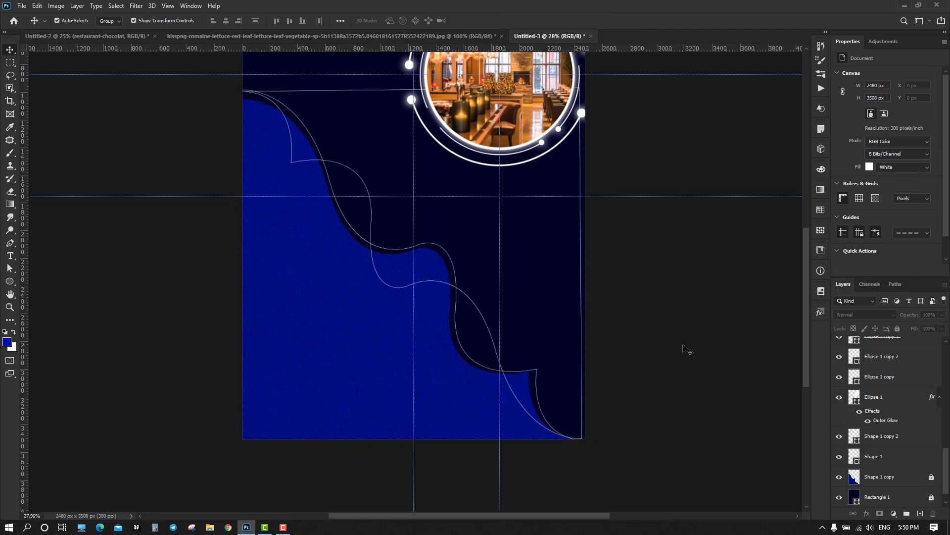
# Step: Reposition the rotated outline copy to X 1212.98 px and Y 2220.67 px, and apply the move
pyautogui.scroll(3, 678, 350)
pyautogui.scroll(5, 230, 233)
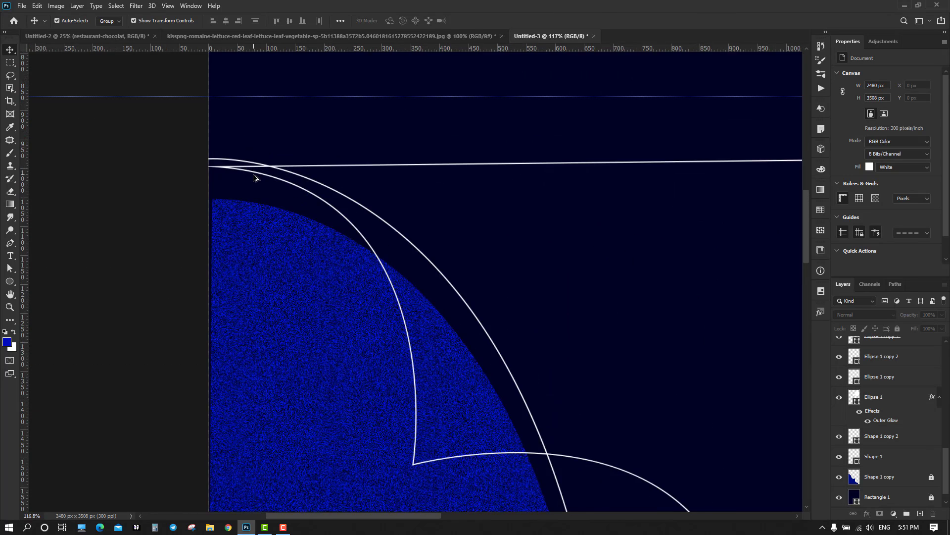
pyautogui.scroll(1, 254, 176)
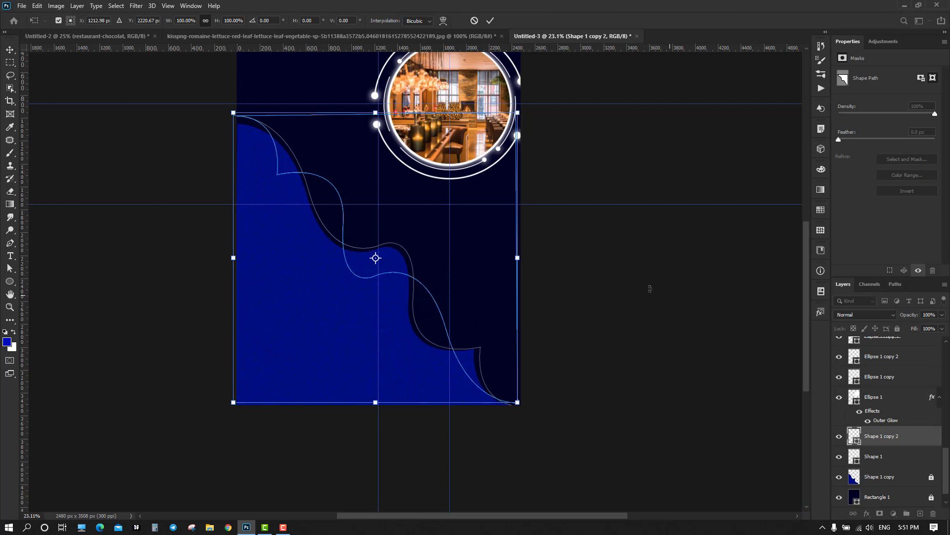
pyautogui.scroll(2, 526, 247)
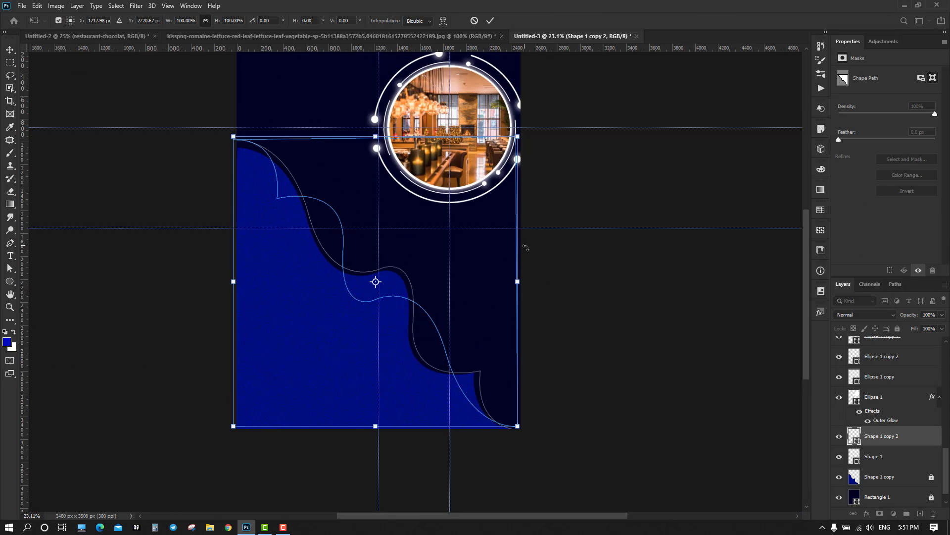
pyautogui.click(490, 21)
pyautogui.click(653, 202)
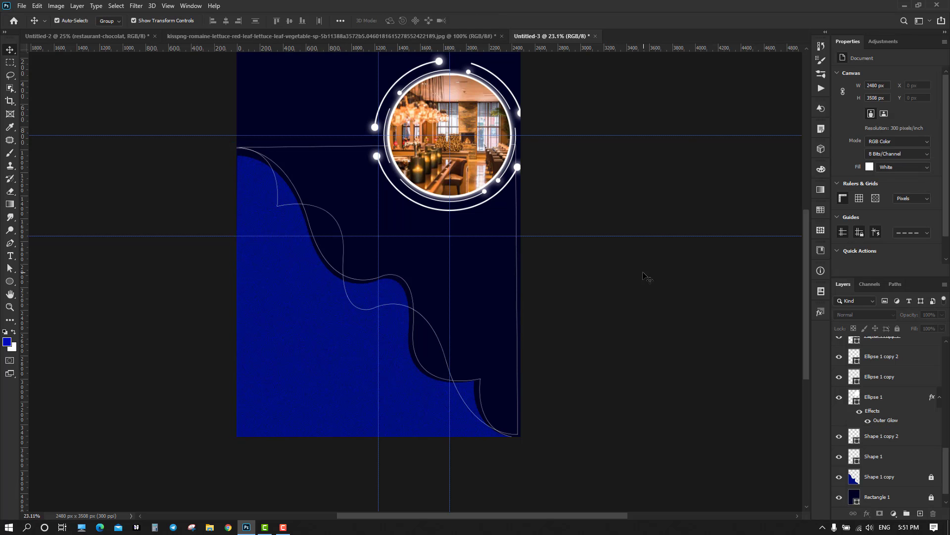
# Step: Move the copy's lower-right anchor onto the original outline's end at the poster's bottom edge, making the path 2464.66 × 2554.56 px
pyautogui.scroll(-2, 567, 354)
pyautogui.scroll(4, 552, 381)
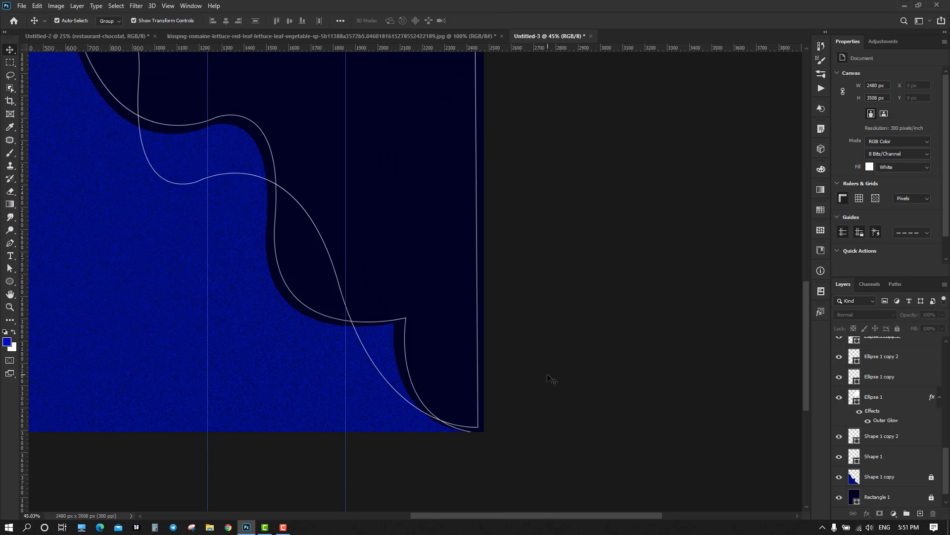
pyautogui.scroll(-3, 448, 271)
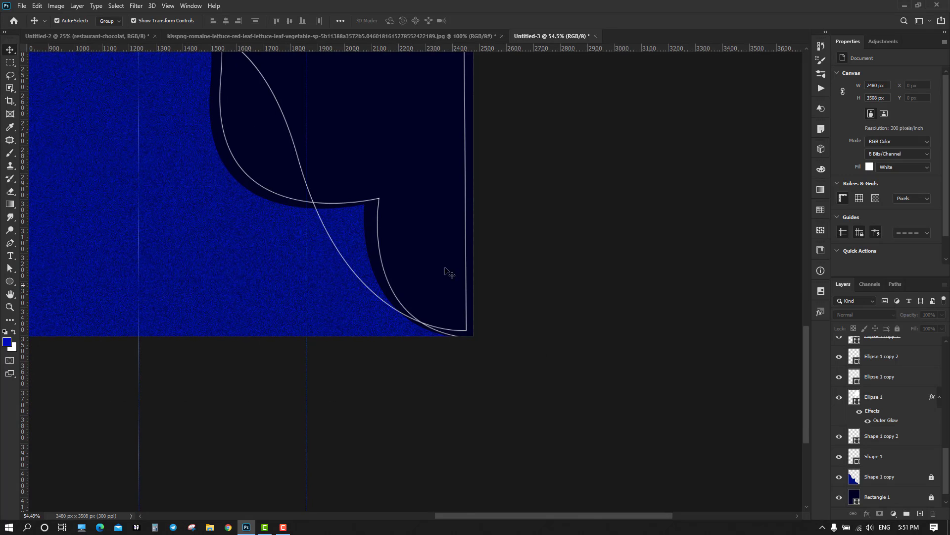
pyautogui.click(467, 243)
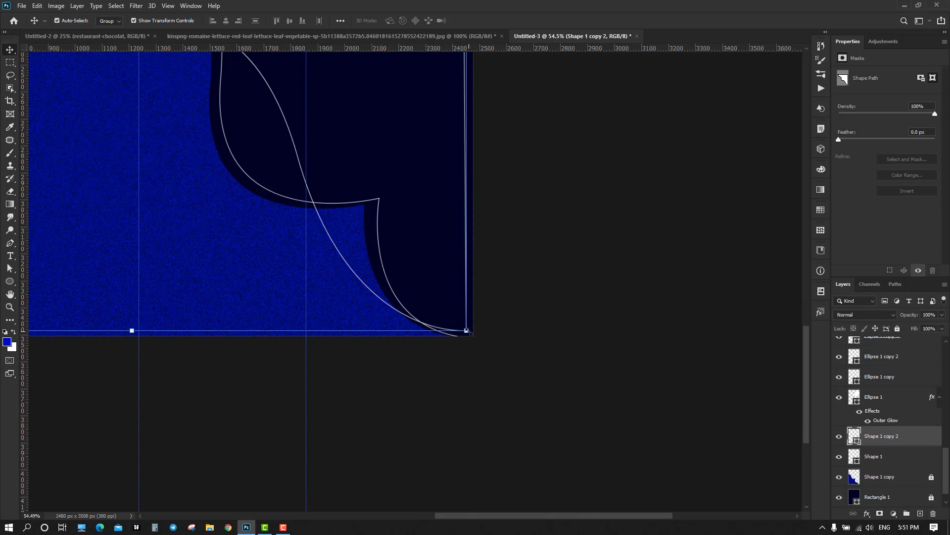
pyautogui.click(9, 267)
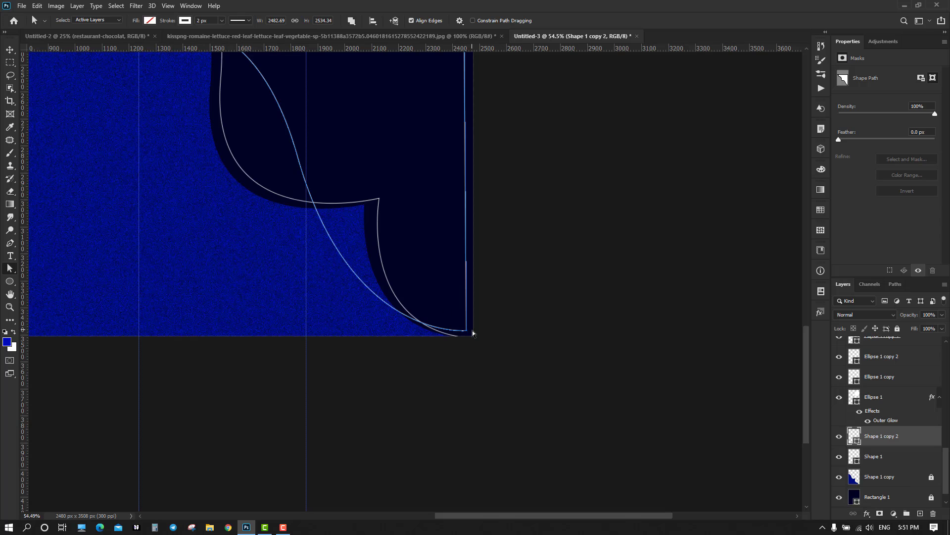
pyautogui.moveTo(465, 332); pyautogui.dragTo(458, 336)
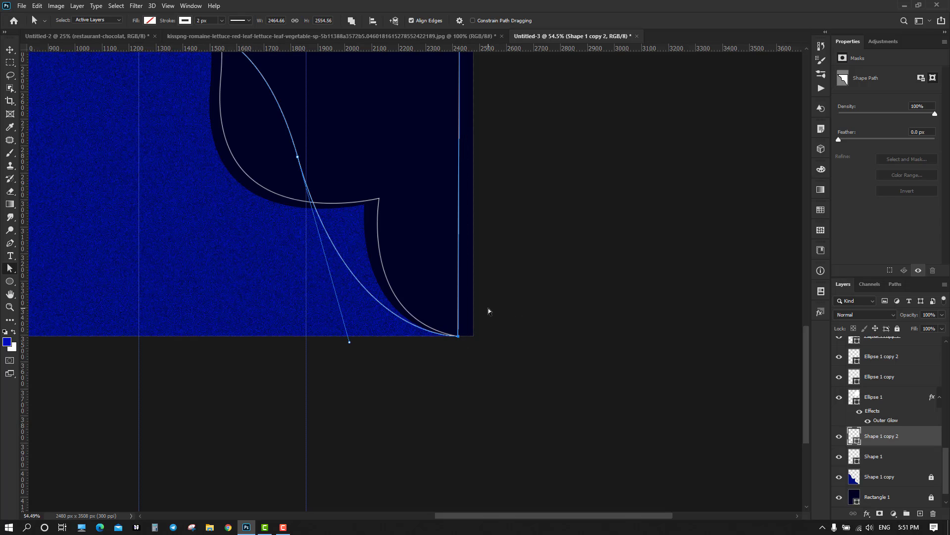
# Step: Align the copy's upper-left anchor with the original outline's start at the poster's edge, making the path 2465 × 2551.06 px
pyautogui.scroll(-4, 488, 308)
pyautogui.moveTo(506, 124); pyautogui.dragTo(545, 229)
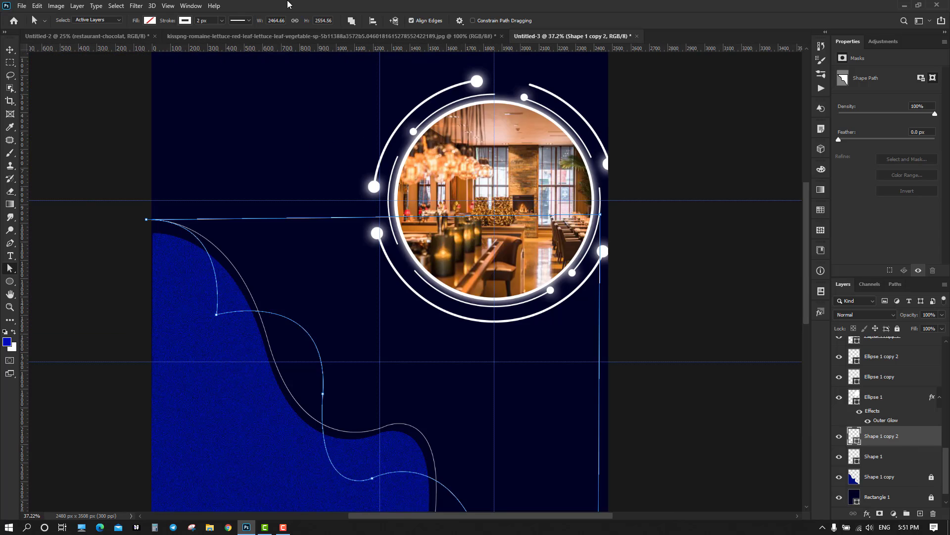
pyautogui.scroll(18, 146, 213)
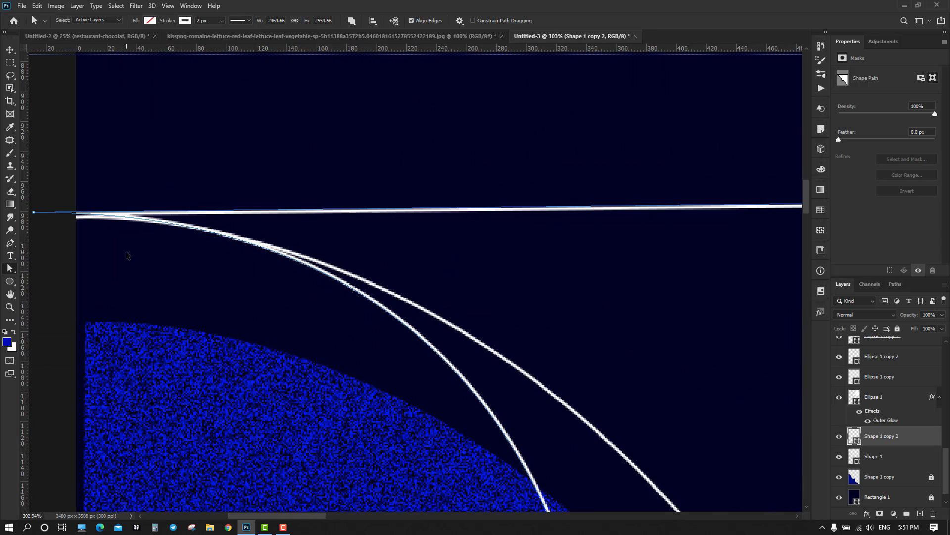
pyautogui.click(57, 265)
# Step: Round the outline copy's sharp inner corner into a smooth curve with the Convert Point tool
pyautogui.scroll(-10, 301, 283)
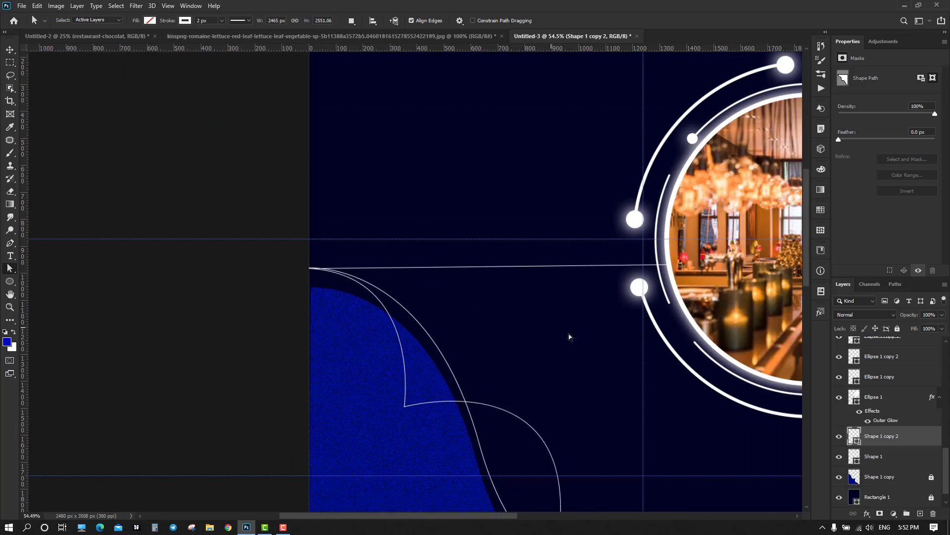
pyautogui.moveTo(569, 335); pyautogui.dragTo(350, 157)
pyautogui.scroll(2, 183, 225)
pyautogui.scroll(10, 183, 225)
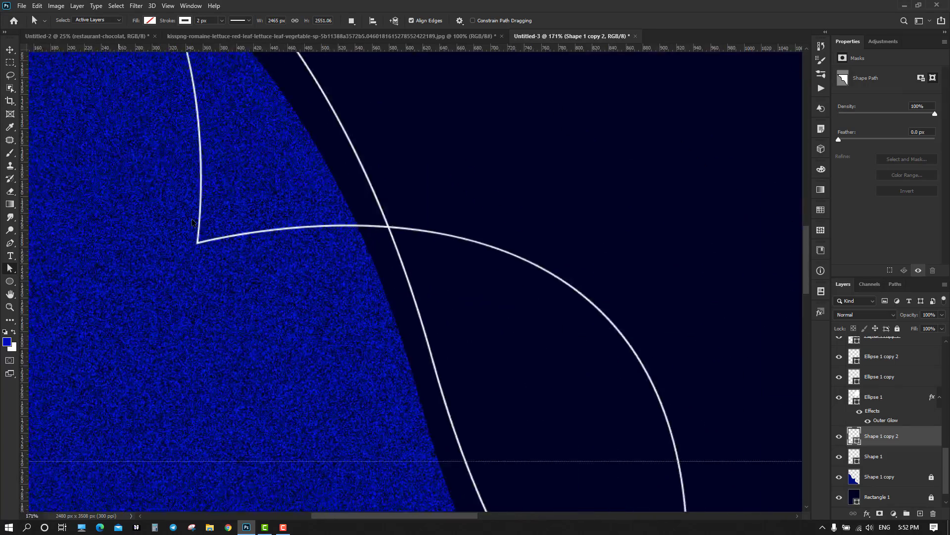
pyautogui.click(199, 250)
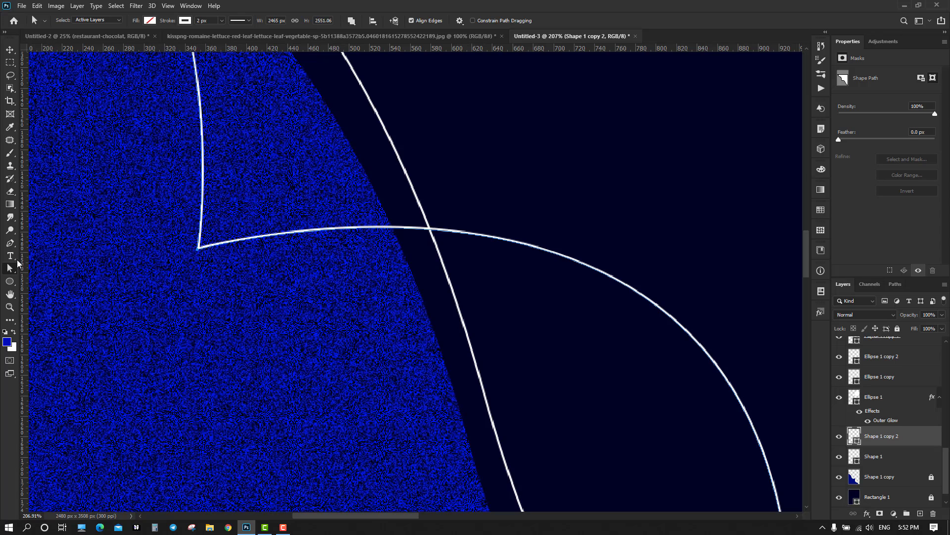
pyautogui.click(10, 243)
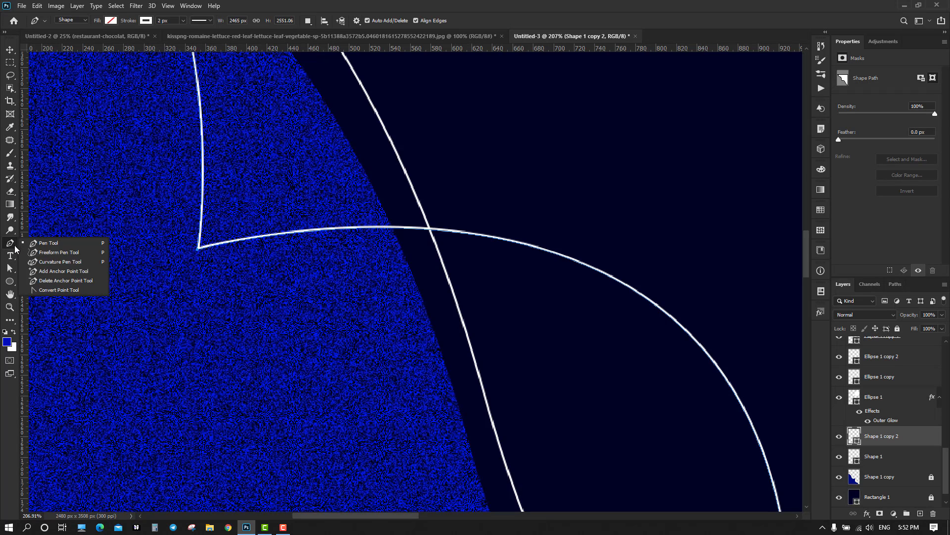
pyautogui.click(50, 289)
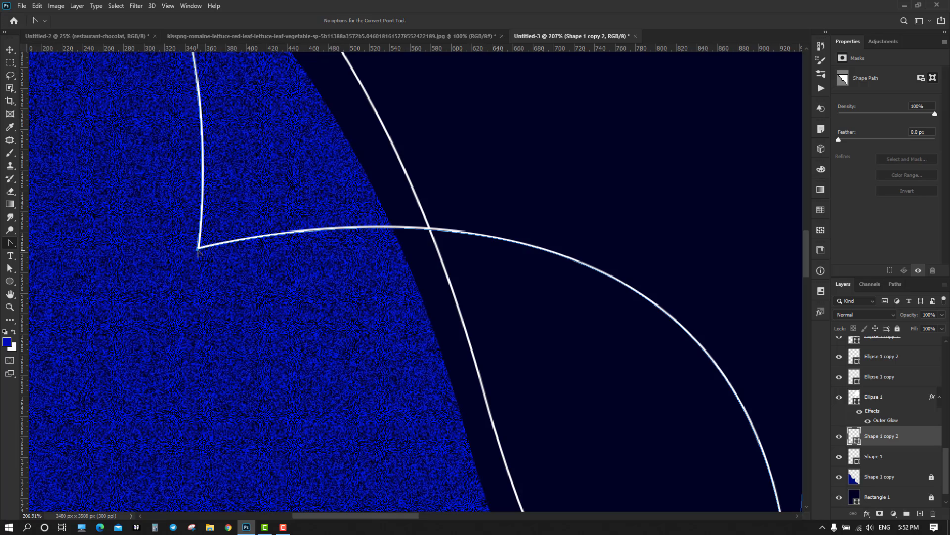
pyautogui.moveTo(198, 250); pyautogui.dragTo(119, 165)
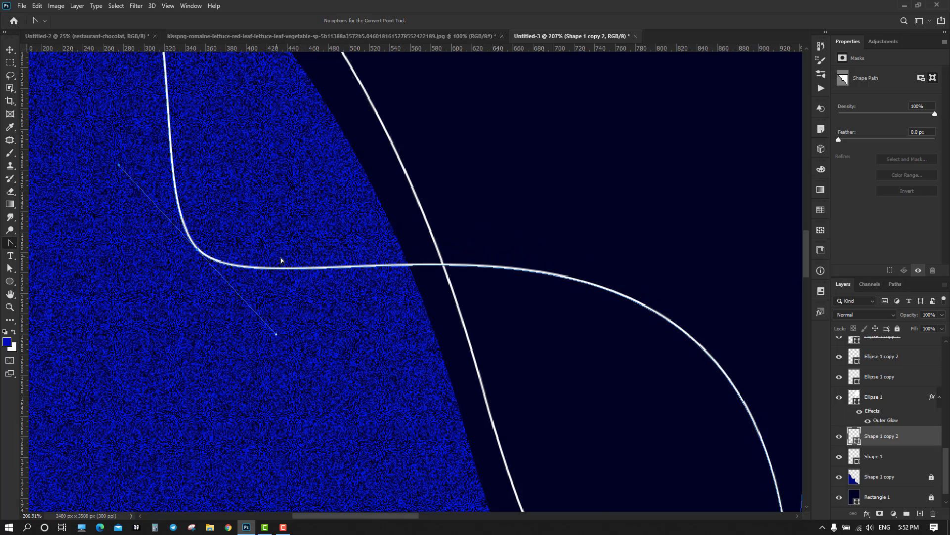
# Step: Widen the outline copy's inner bend into a broader, smoother curve with the Convert Point tool, and deselect the path
pyautogui.scroll(-6, 360, 272)
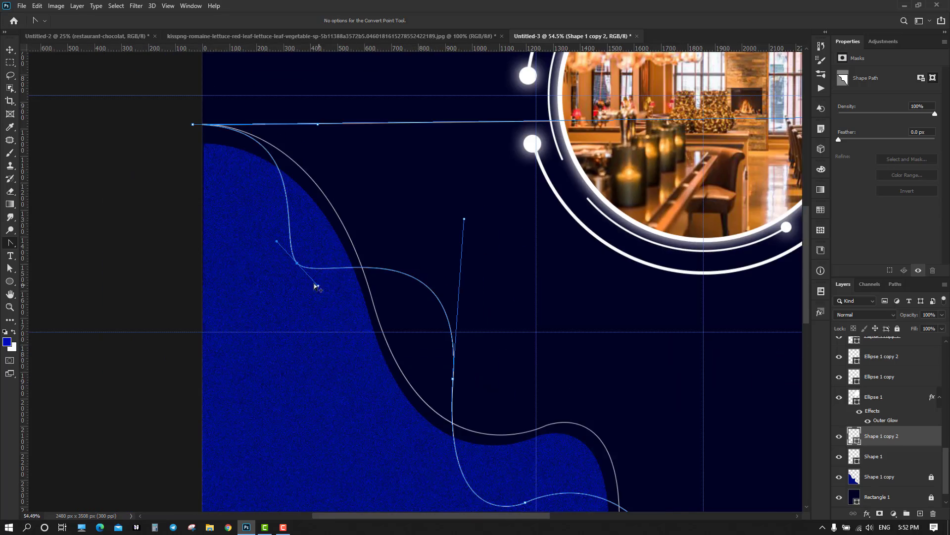
pyautogui.scroll(5, 312, 277)
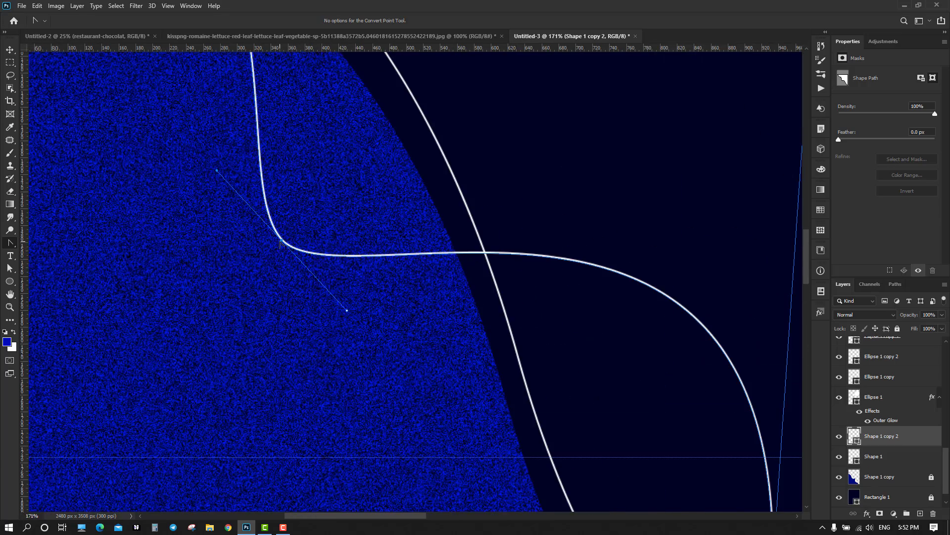
pyautogui.moveTo(281, 244)
pyautogui.mouseDown()
pyautogui.moveTo(212, 261)
pyautogui.moveTo(168, 133)
pyautogui.moveTo(120, 78)
pyautogui.mouseUp()
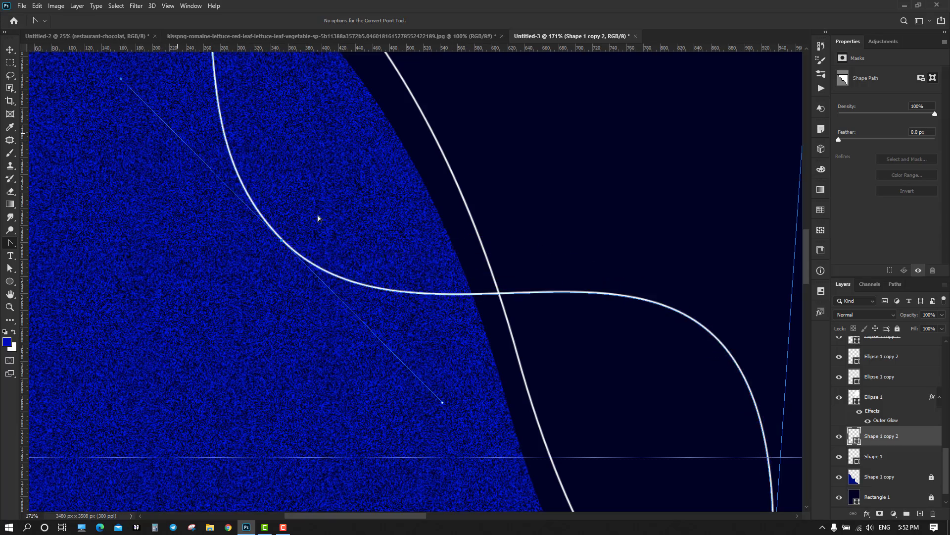
pyautogui.scroll(-6, 431, 294)
pyautogui.moveTo(588, 367); pyautogui.dragTo(431, 233)
pyautogui.scroll(-2, 570, 371)
pyautogui.moveTo(584, 378); pyautogui.dragTo(486, 317)
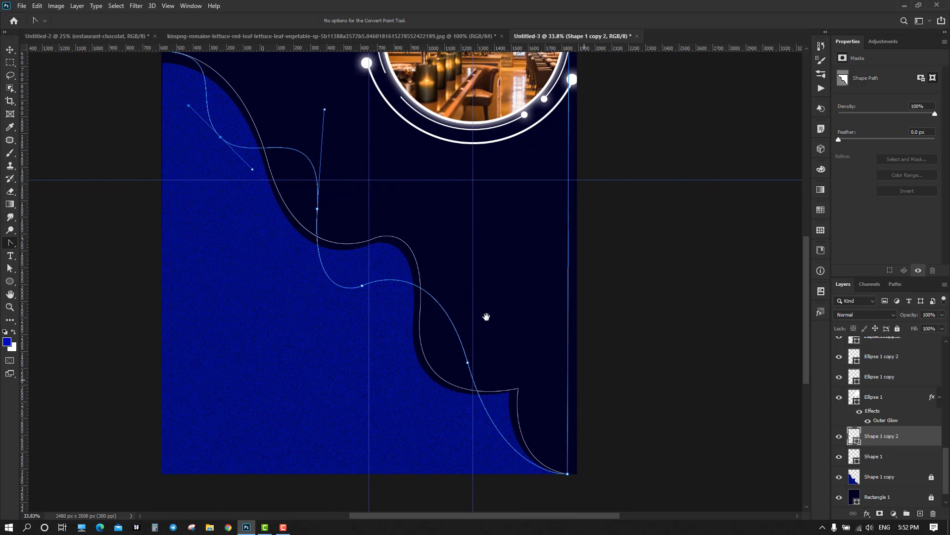
pyautogui.press('v')
pyautogui.click(485, 210)
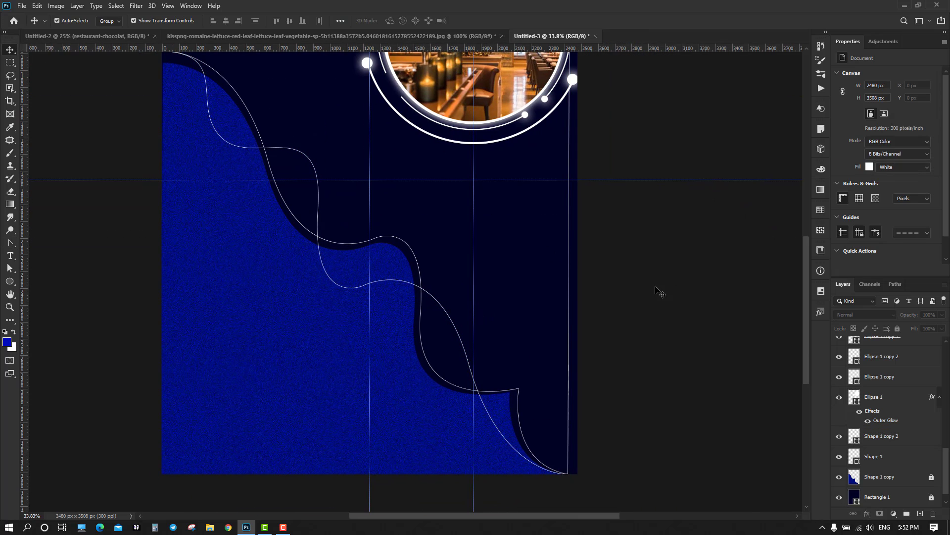
# Step: Select the outline copy by its straight edge near the poster's right side and rasterize its layer
pyautogui.scroll(2, 656, 291)
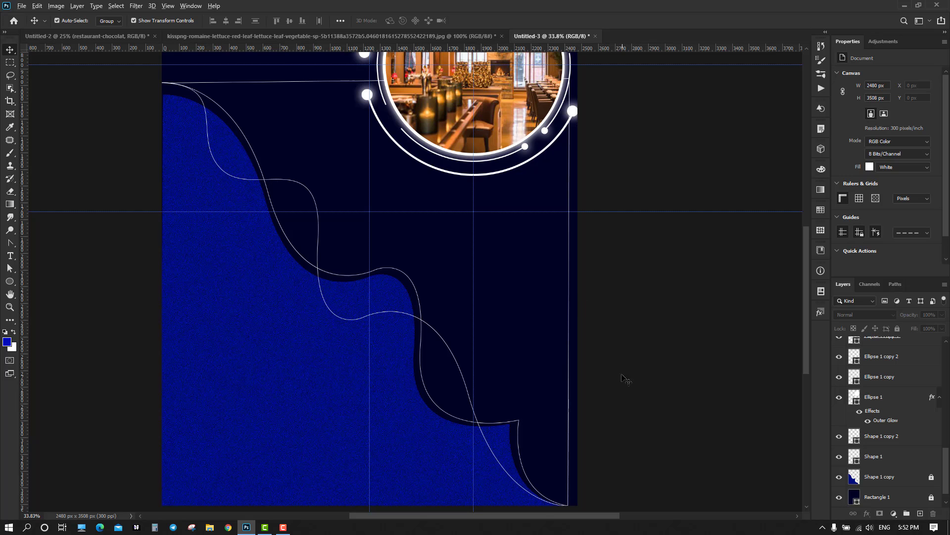
pyautogui.scroll(5, 583, 434)
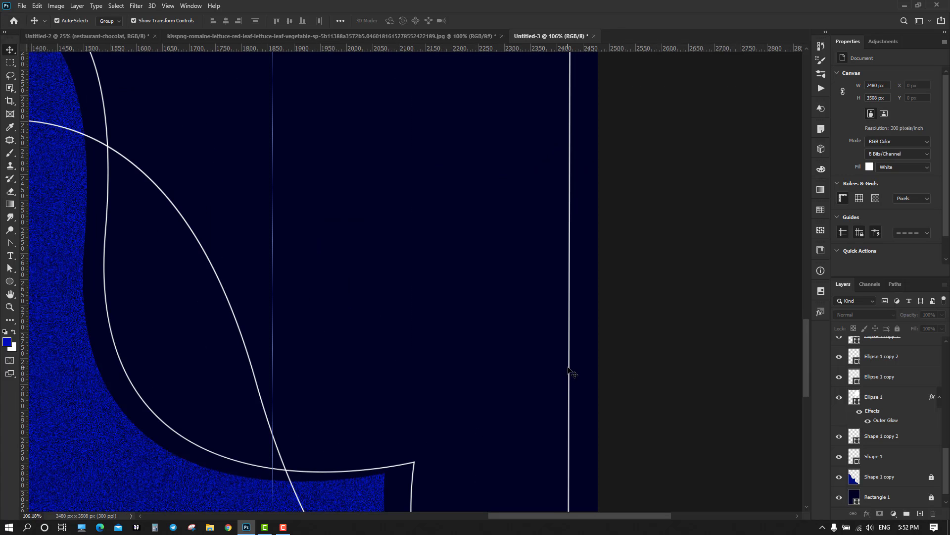
pyautogui.scroll(5, 583, 368)
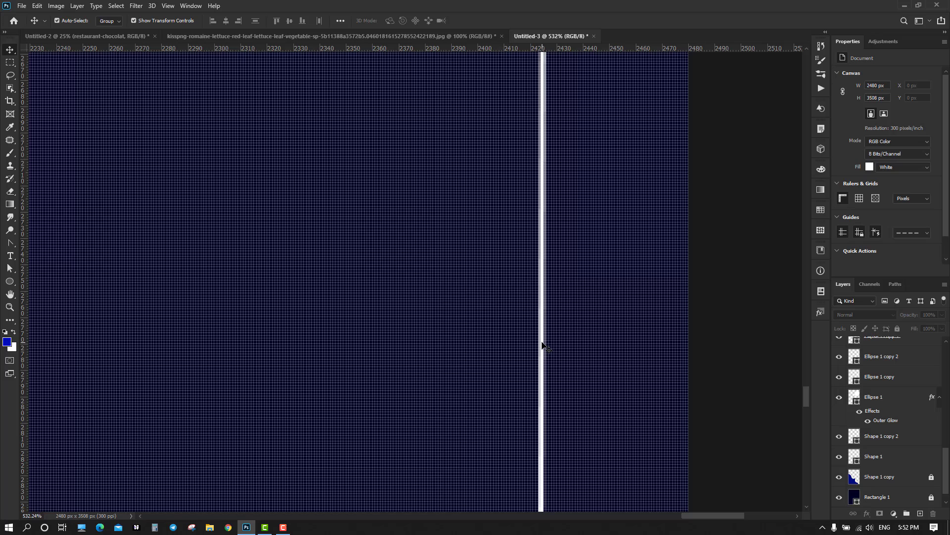
pyautogui.click(562, 355)
pyautogui.scroll(-2, 562, 355)
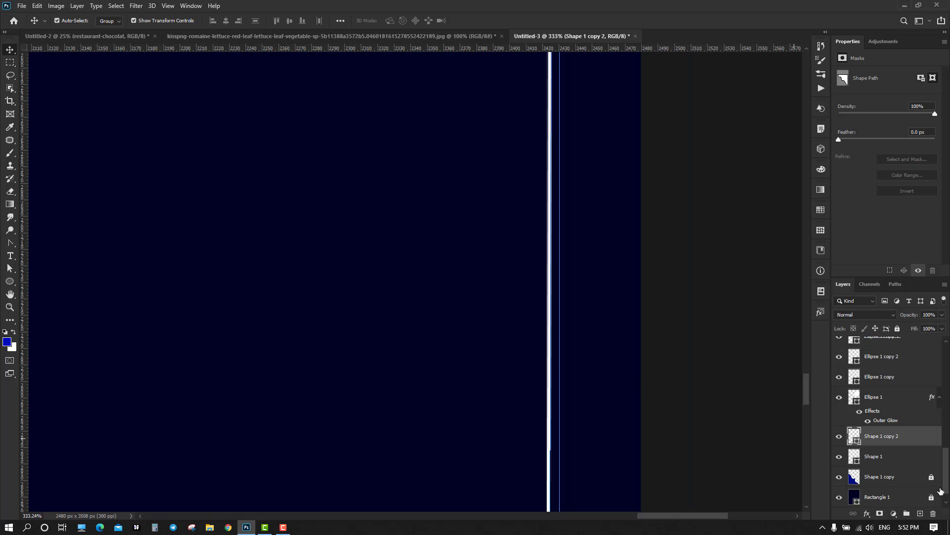
pyautogui.rightClick(919, 439)
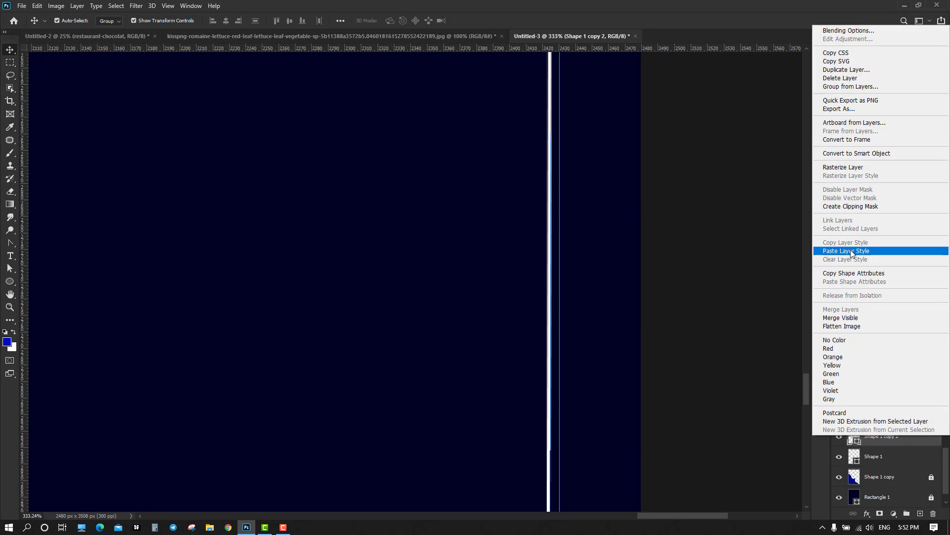
pyautogui.click(856, 167)
# Step: Erase the outline copy's straight vertical line along the poster's right edge with the Eraser, keeping the wavy curve
pyautogui.scroll(-8, 644, 329)
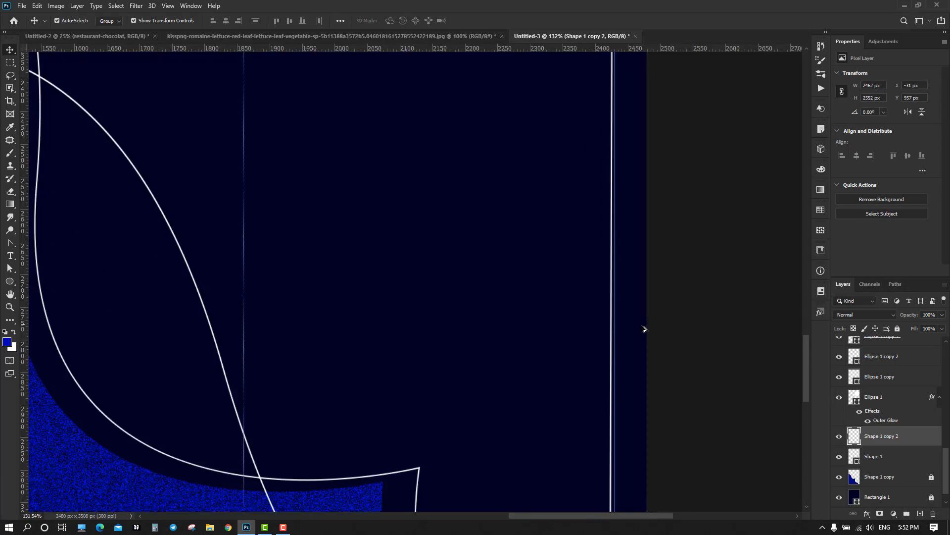
pyautogui.scroll(-8, 644, 331)
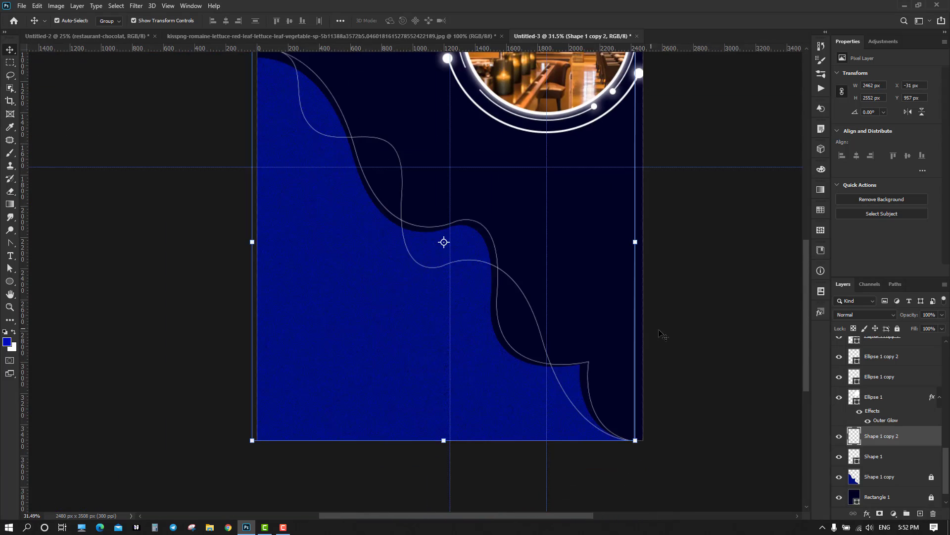
pyautogui.moveTo(700, 339); pyautogui.dragTo(595, 350)
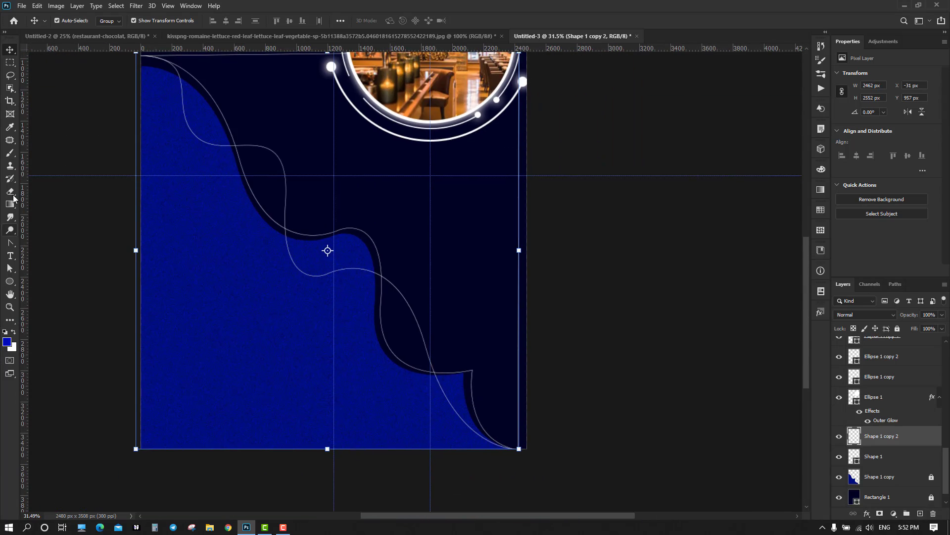
pyautogui.click(12, 192)
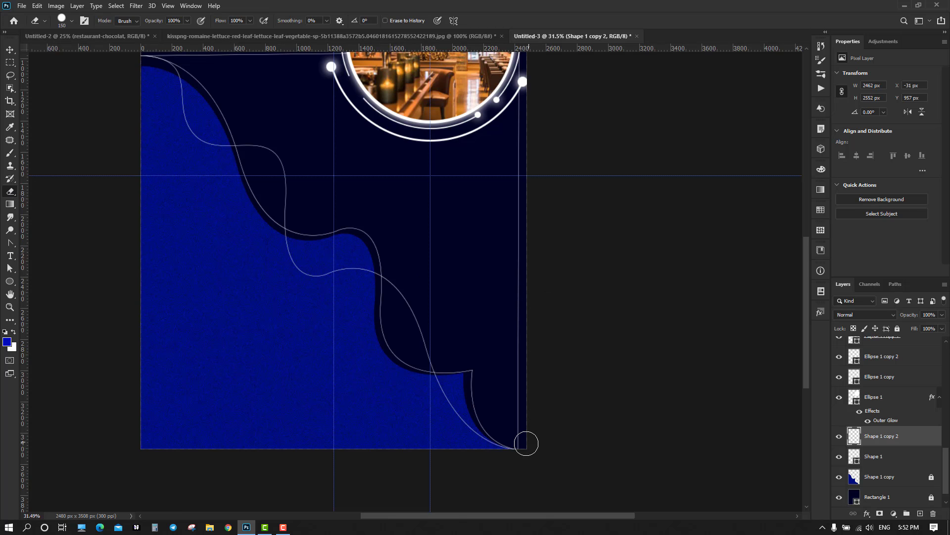
pyautogui.scroll(8, 529, 448)
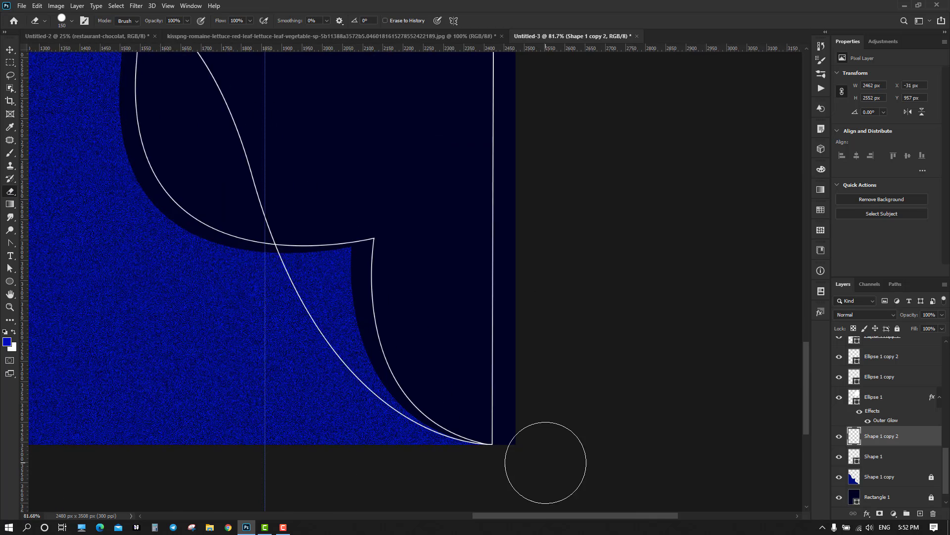
pyautogui.click(504, 408)
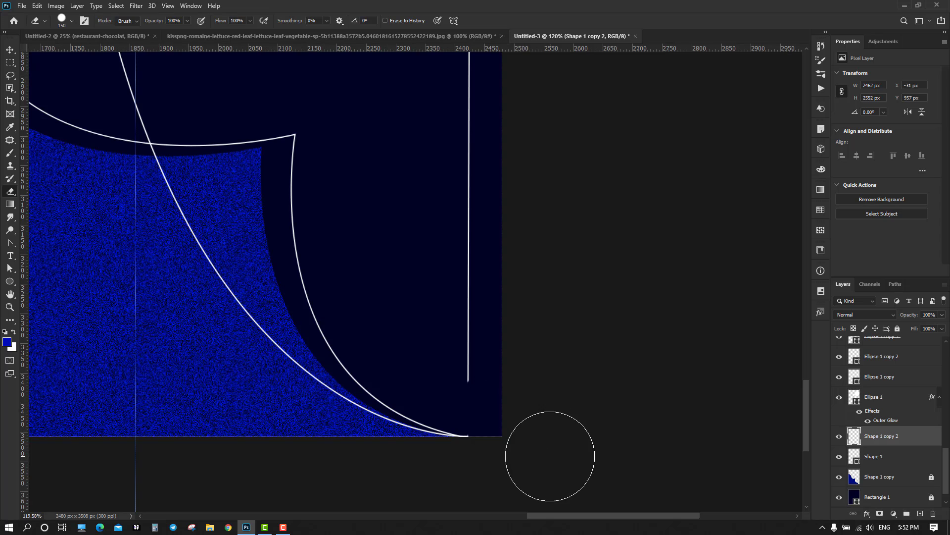
pyautogui.scroll(2, 520, 450)
pyautogui.click(495, 439)
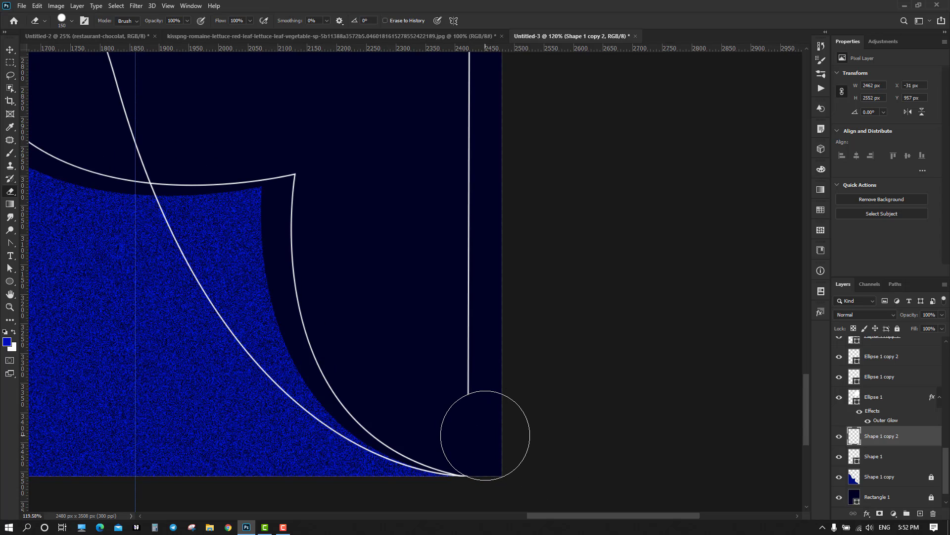
pyautogui.moveTo(473, 416)
pyautogui.mouseDown()
pyautogui.moveTo(472, 195)
pyautogui.moveTo(506, 224)
pyautogui.moveTo(505, 215)
pyautogui.moveTo(593, 441)
pyautogui.mouseUp()
pyautogui.scroll(-6, 490, 206)
pyautogui.moveTo(574, 406); pyautogui.dragTo(578, 99)
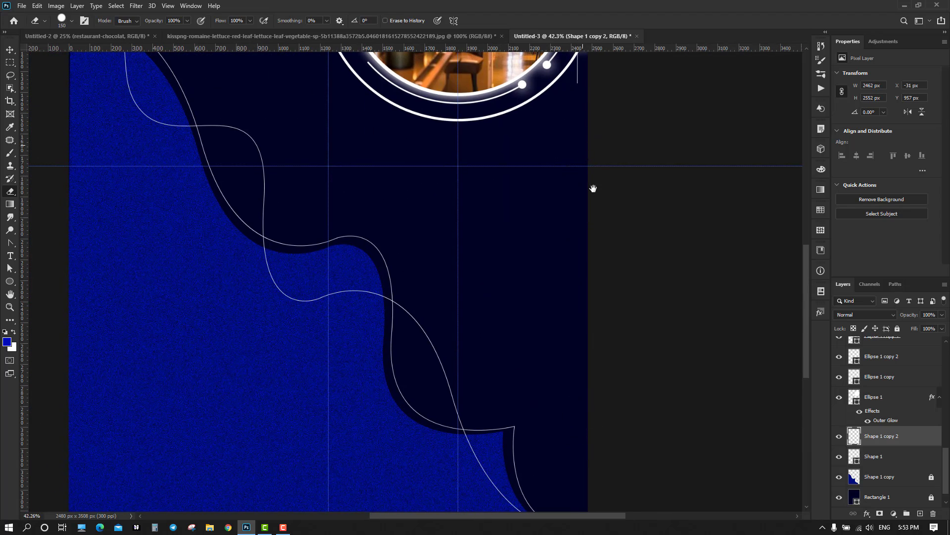
# Step: Erase the outline copy's straight upper line back to where the curve starts at the poster's left edge
pyautogui.moveTo(592, 189); pyautogui.dragTo(626, 419)
pyautogui.moveTo(426, 293); pyautogui.dragTo(206, 289)
pyautogui.moveTo(259, 310); pyautogui.dragTo(488, 364)
pyautogui.scroll(6, 413, 335)
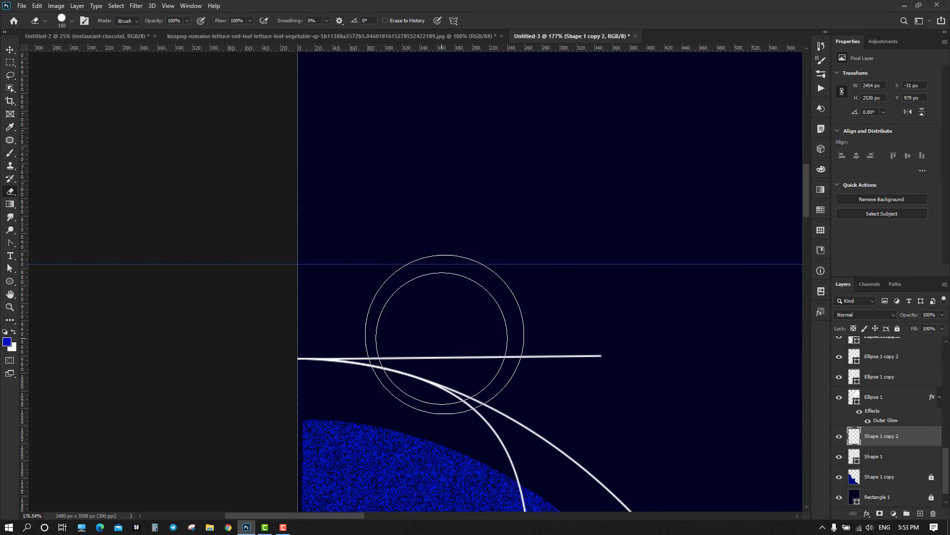
pyautogui.moveTo(506, 290)
pyautogui.mouseDown()
pyautogui.moveTo(312, 286)
pyautogui.moveTo(323, 285)
pyautogui.mouseUp()
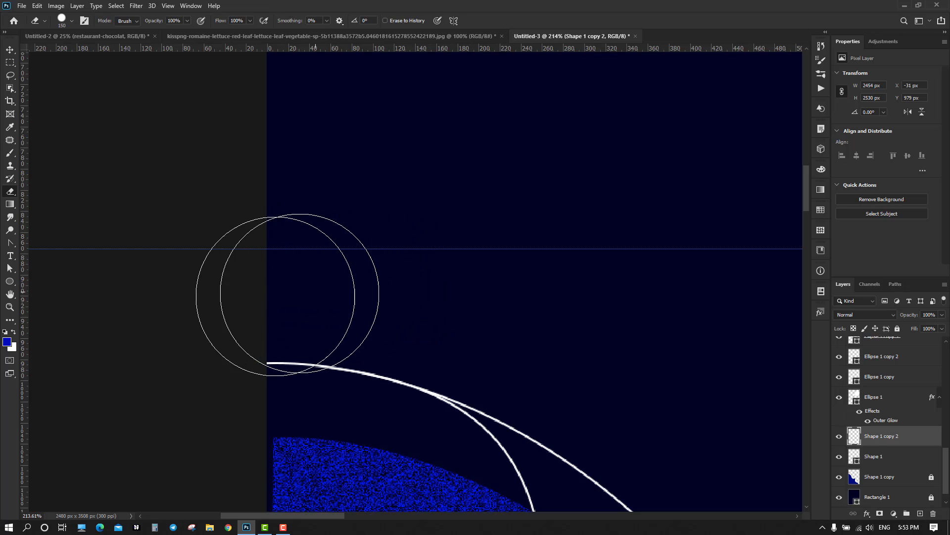
# Step: Inspect the intertwining outlines over the whole poster from start to end, and deselect the outline layer
pyautogui.scroll(-3, 480, 311)
pyautogui.scroll(-5, 561, 346)
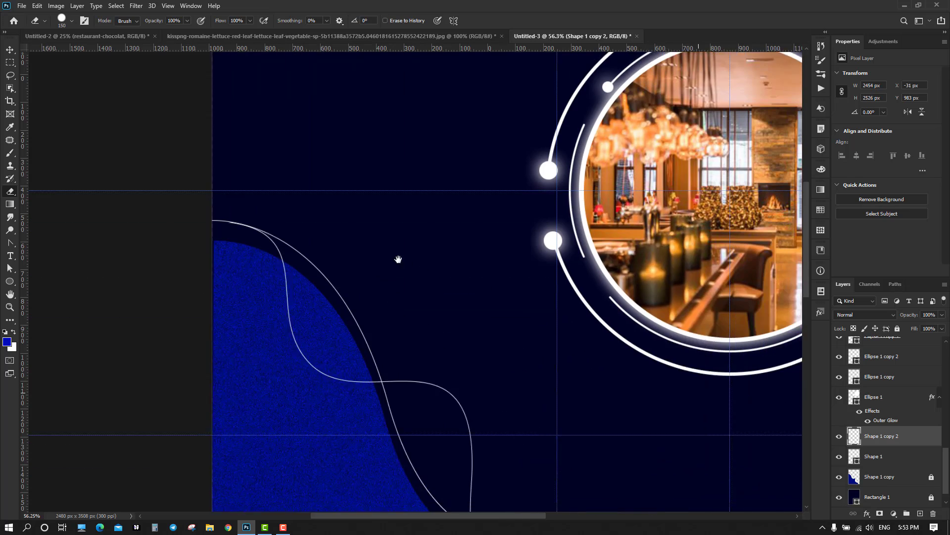
pyautogui.scroll(-2, 560, 294)
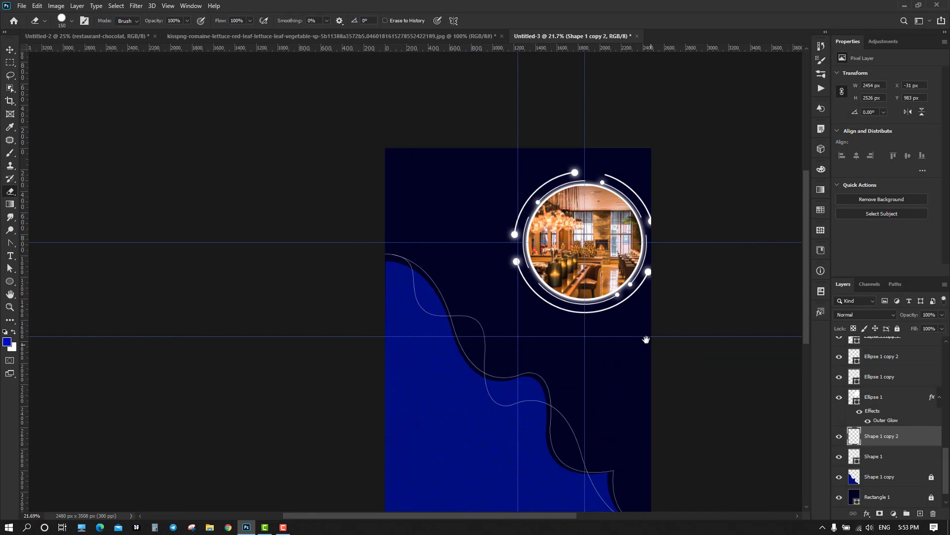
pyautogui.moveTo(645, 340); pyautogui.dragTo(523, 220)
pyautogui.scroll(1, 504, 327)
pyautogui.scroll(3, 470, 378)
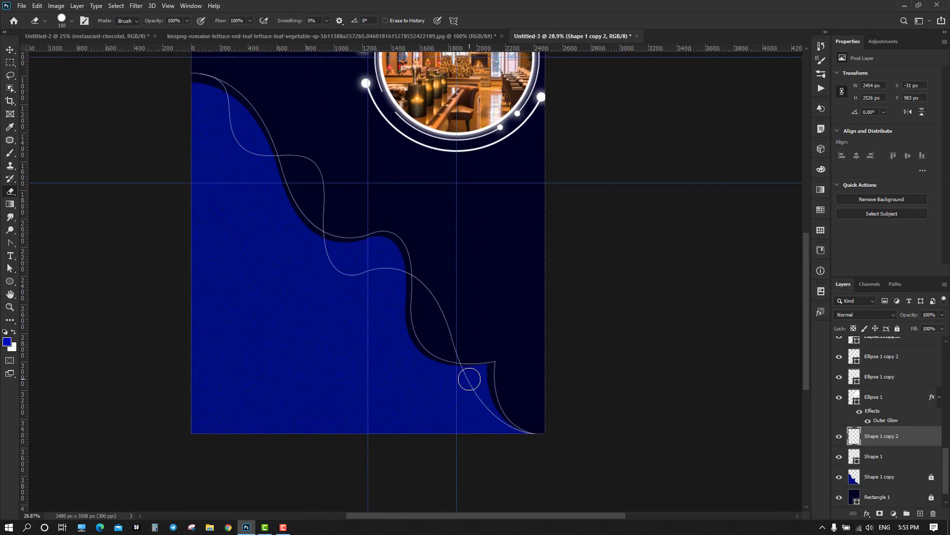
pyautogui.scroll(-2, 477, 374)
pyautogui.moveTo(446, 323); pyautogui.dragTo(449, 354)
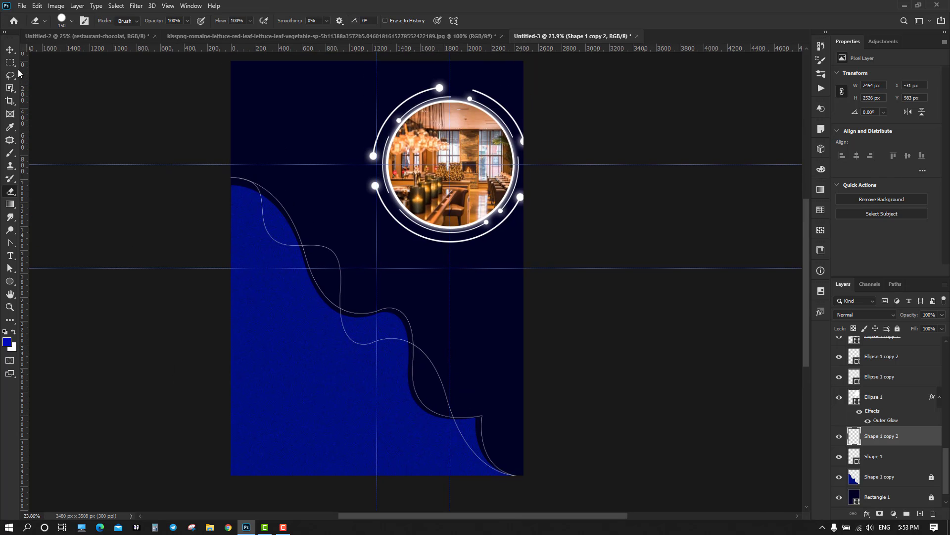
pyautogui.click(10, 51)
pyautogui.click(113, 197)
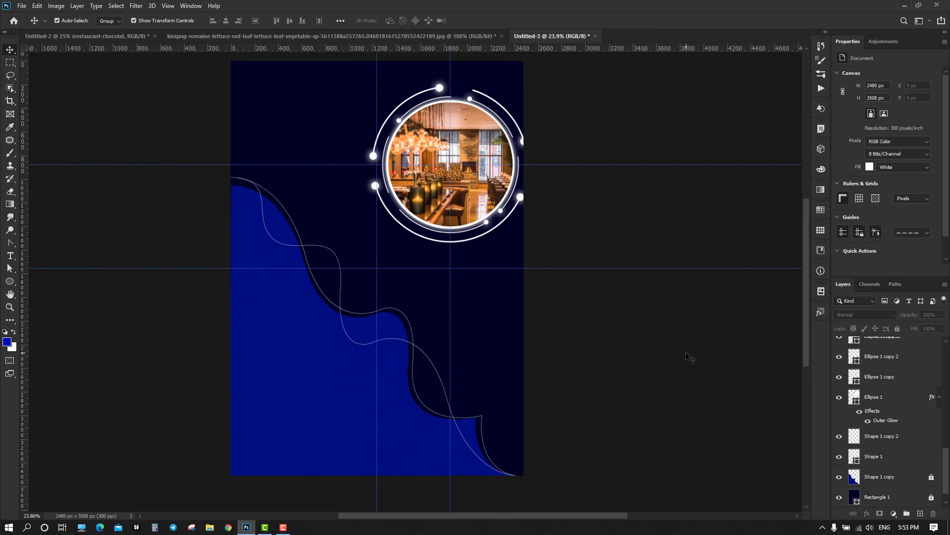
# Step: Duplicate the upper glowing dot of the photo's arcs onto the start of the outlines at the poster's left edge
pyautogui.scroll(2, 419, 307)
pyautogui.scroll(11, 353, 198)
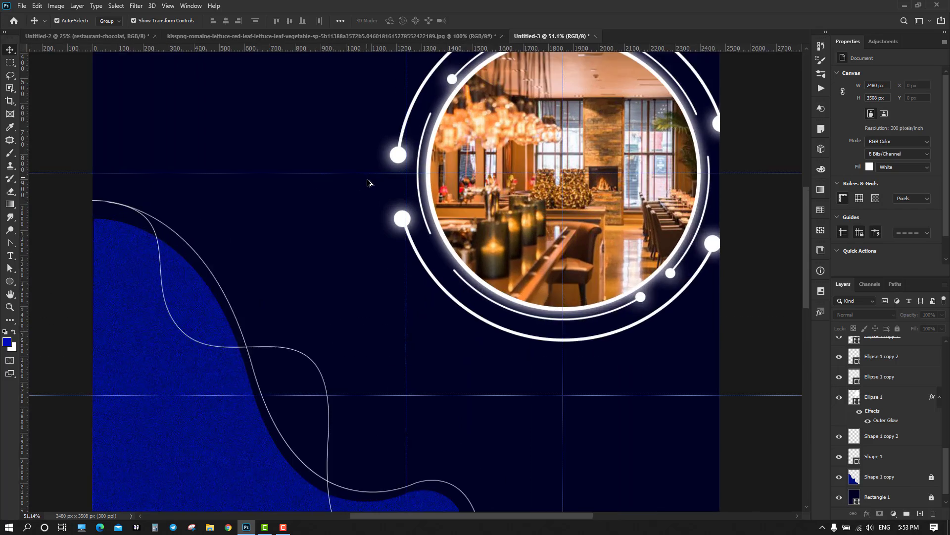
pyautogui.moveTo(386, 210); pyautogui.dragTo(547, 227)
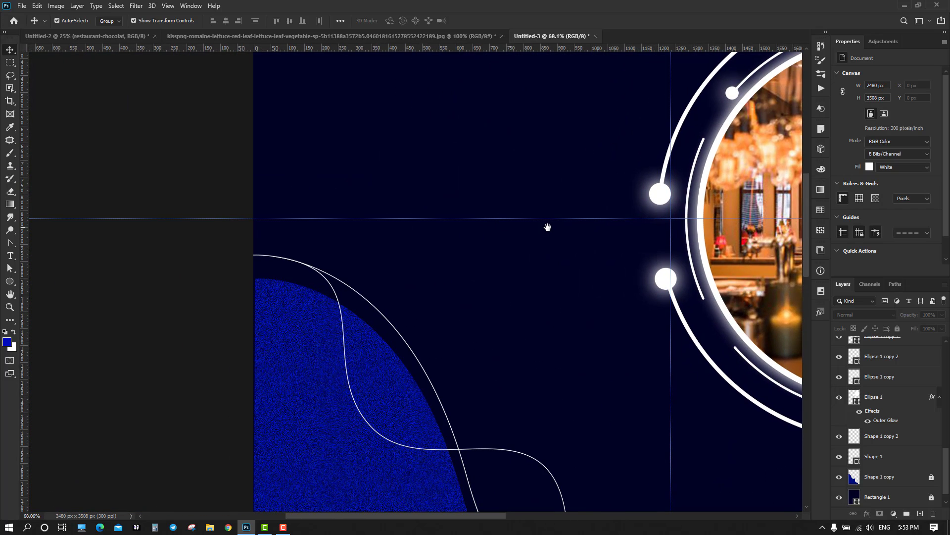
pyautogui.moveTo(659, 199); pyautogui.dragTo(255, 258)
pyautogui.scroll(-4, 363, 302)
pyautogui.scroll(-2, 404, 288)
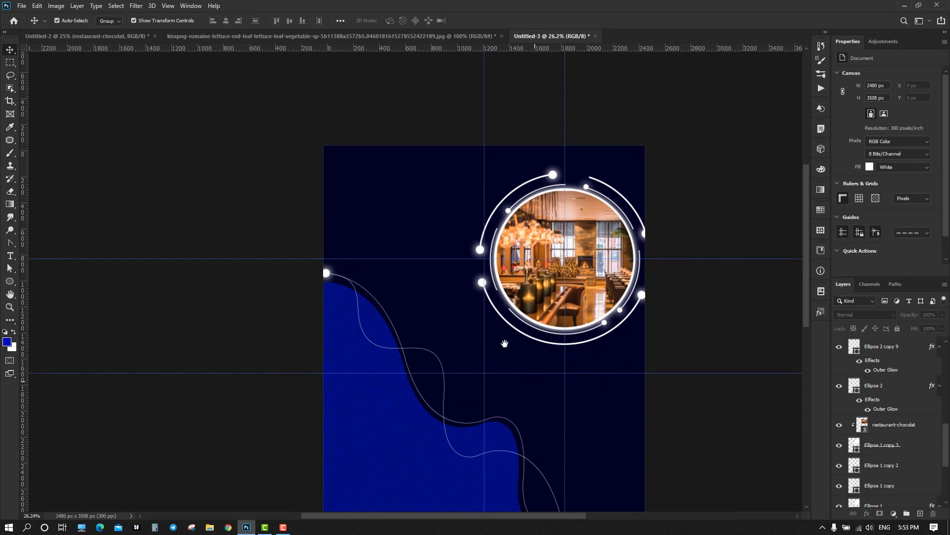
# Step: Duplicate the lower glowing dot of the photo's arcs onto the end of the outlines at the poster's lower-right corner
pyautogui.scroll(-5, 346, 149)
pyautogui.hscroll(4, 346, 148)
pyautogui.scroll(1, 324, 141)
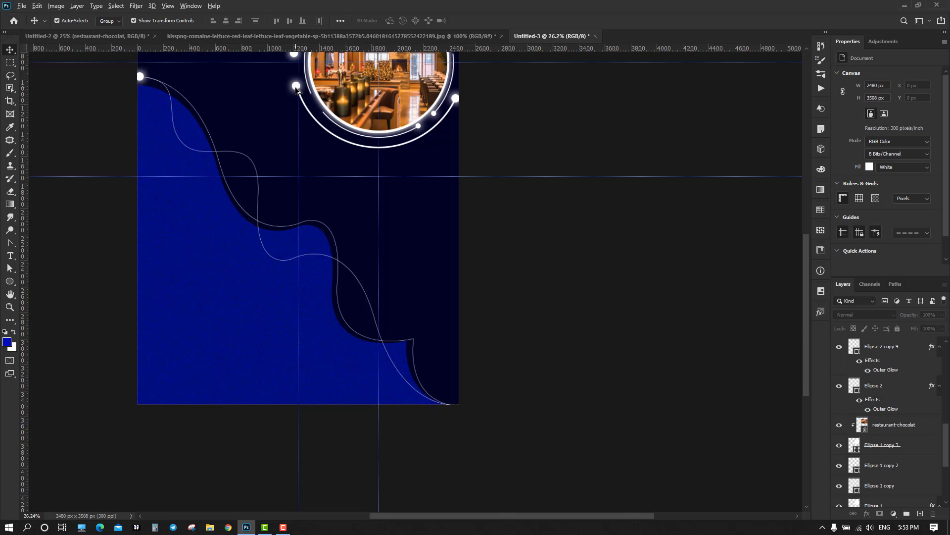
pyautogui.moveTo(296, 86); pyautogui.dragTo(448, 405)
pyautogui.scroll(10, 445, 402)
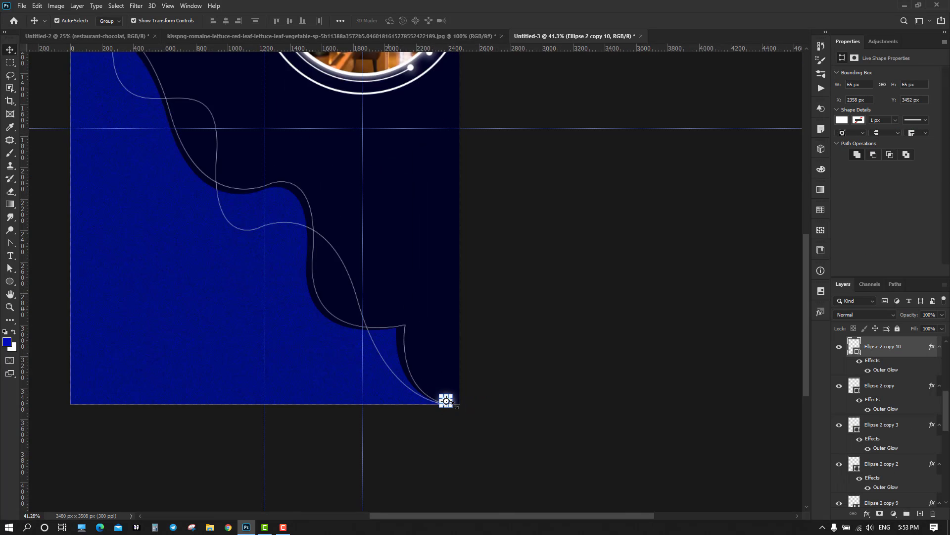
pyautogui.moveTo(425, 329); pyautogui.dragTo(459, 344)
pyautogui.scroll(-5, 593, 399)
pyautogui.scroll(-5, 593, 399)
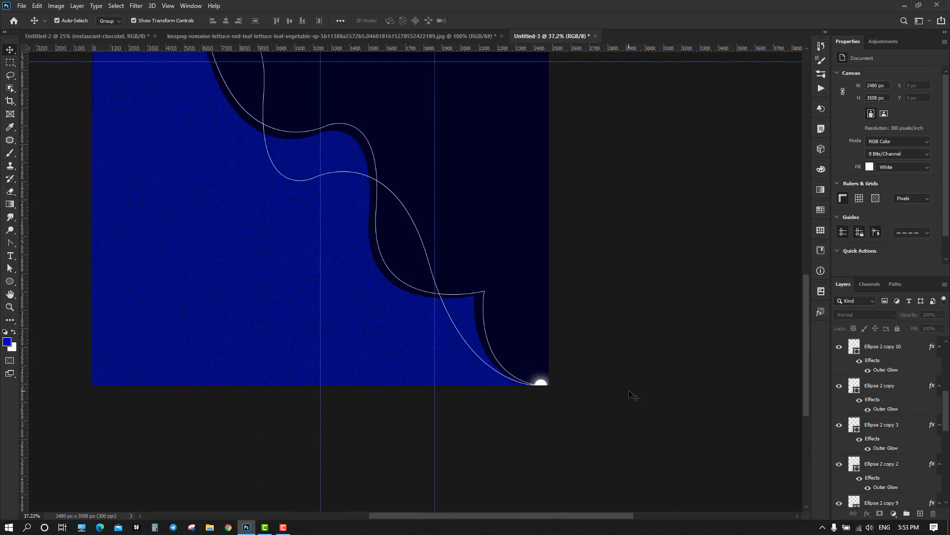
pyautogui.scroll(-2, 650, 387)
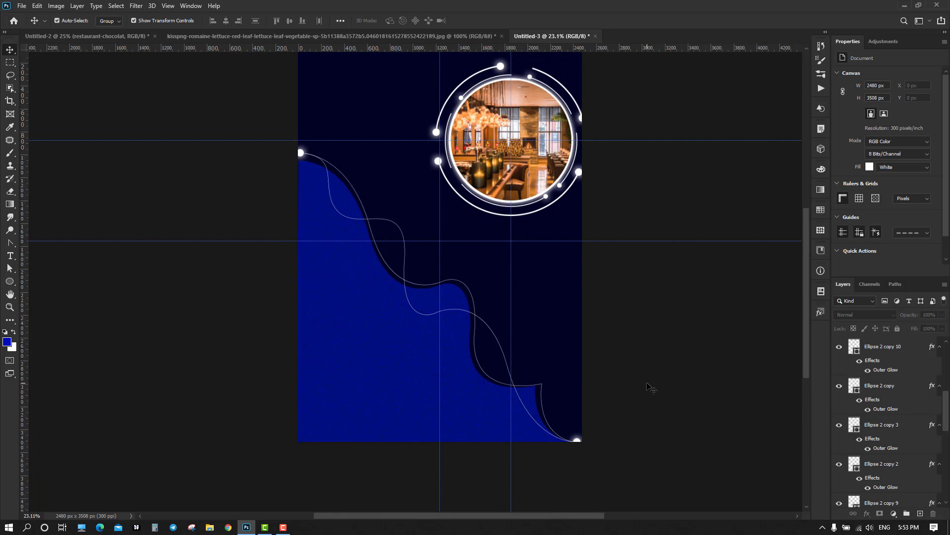
pyautogui.scroll(1, 650, 388)
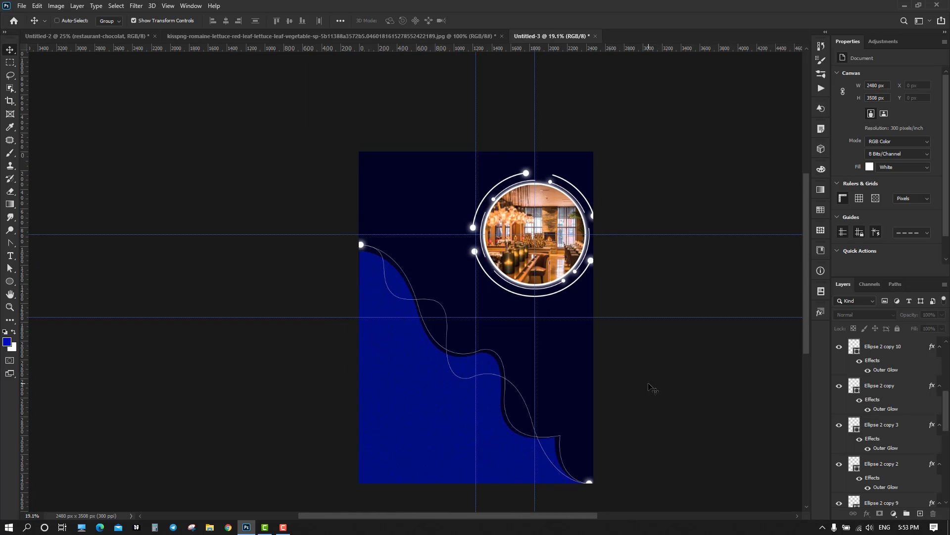
pyautogui.hscroll(2, 650, 388)
pyautogui.scroll(-2, 649, 387)
pyautogui.scroll(1, 649, 387)
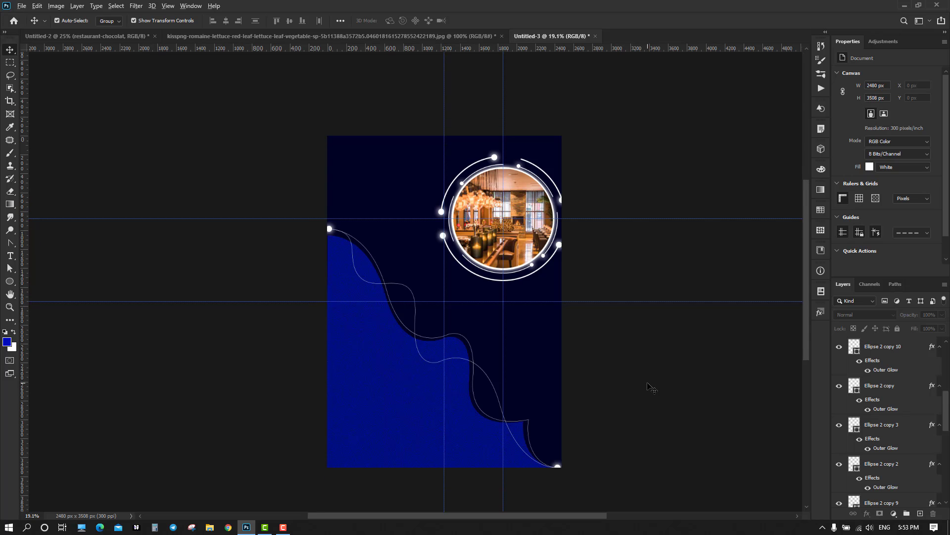
pyautogui.scroll(1, 650, 388)
pyautogui.scroll(-2, 632, 373)
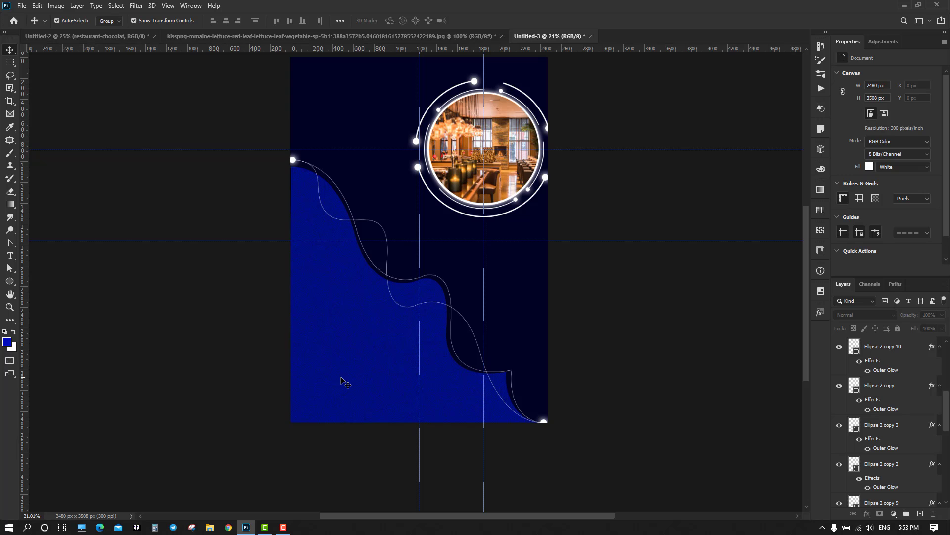
# Step: Duplicate the solid blue wave layer, keeping the copy selected between the white outline and the original wave
pyautogui.click(341, 378)
pyautogui.click(932, 497)
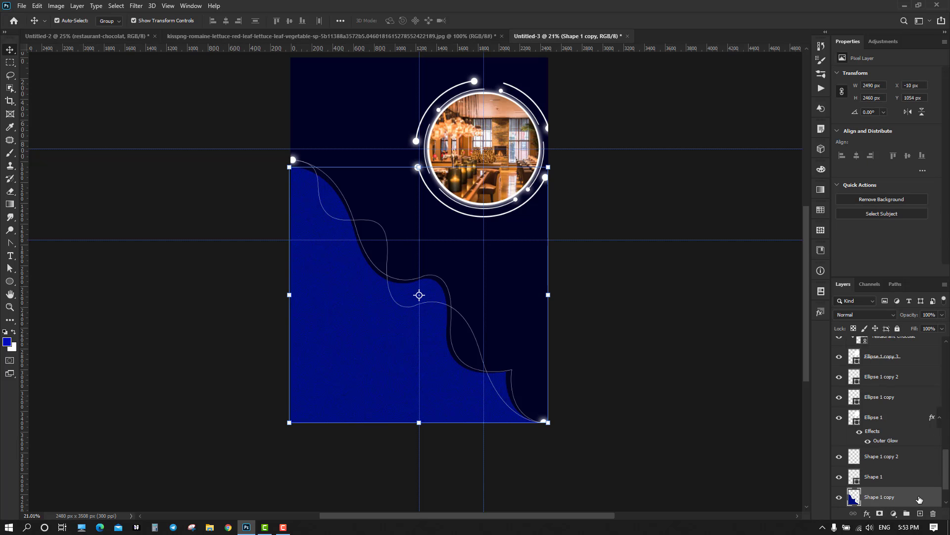
pyautogui.scroll(-1, 910, 403)
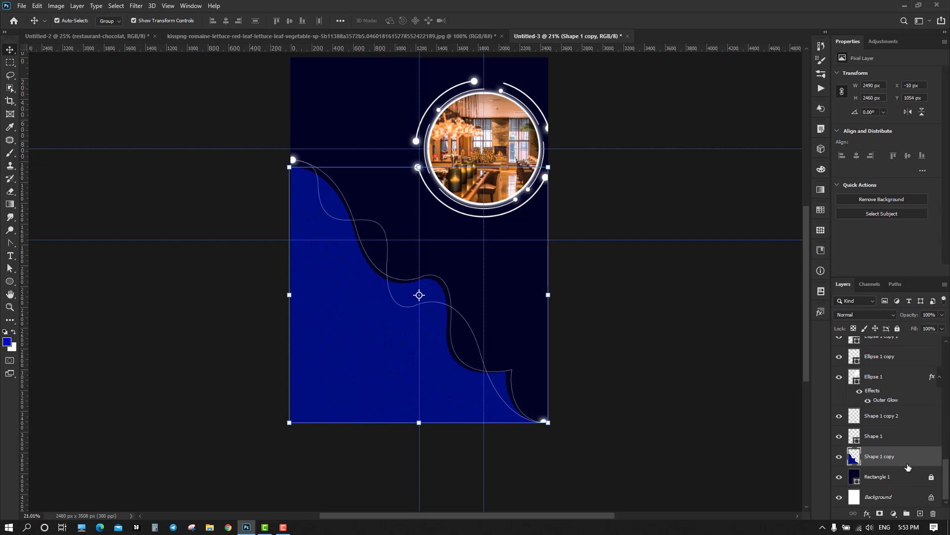
pyautogui.moveTo(909, 466); pyautogui.dragTo(921, 514)
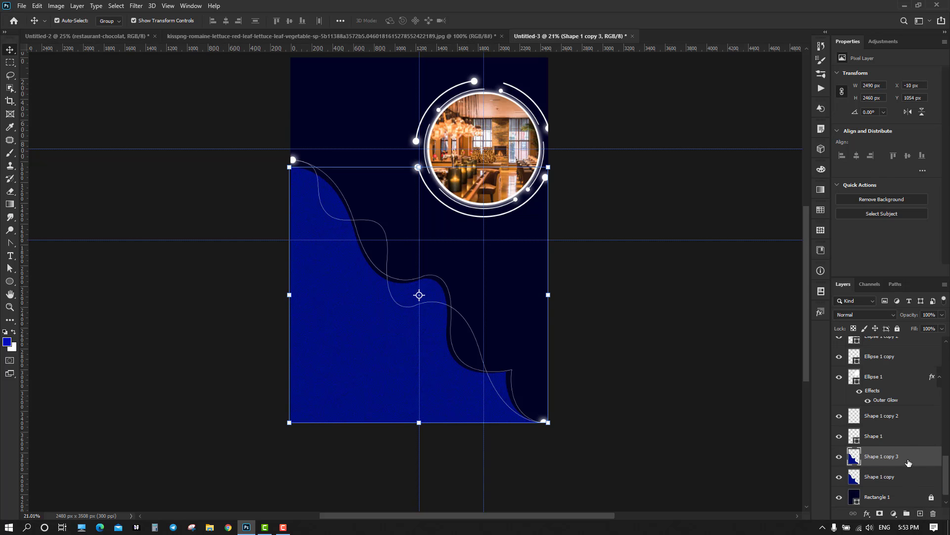
pyautogui.click(910, 445)
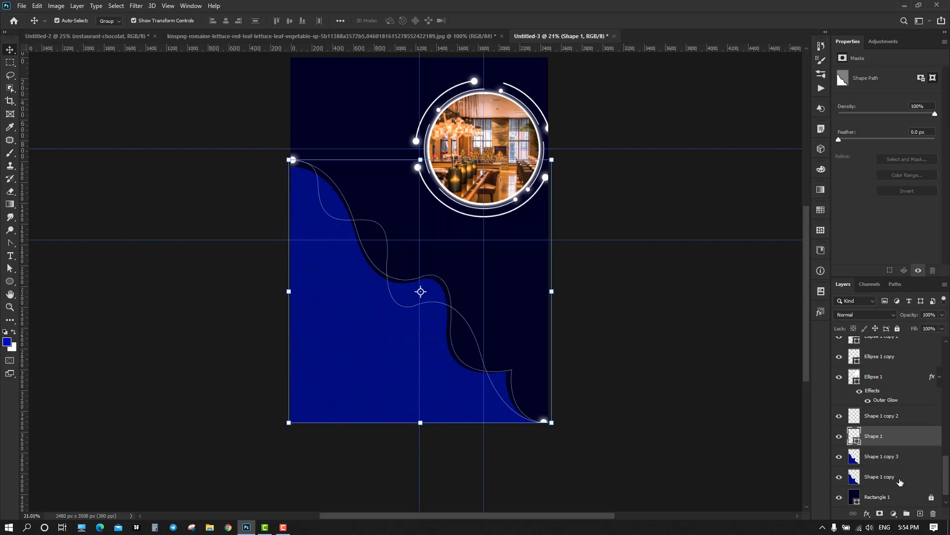
pyautogui.click(903, 462)
pyautogui.click(916, 463)
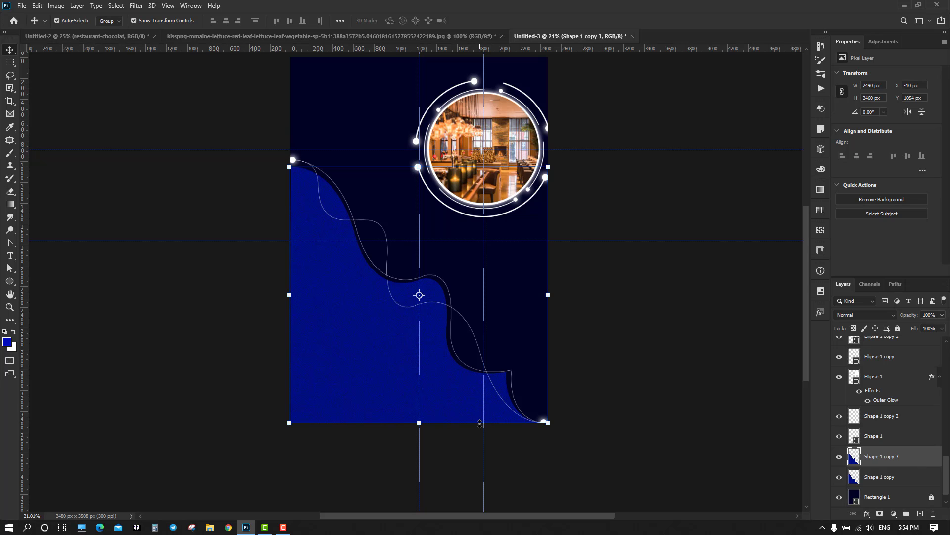
# Step: Scale the blue wave copy to 91% and give it a black drop shadow with 81% opacity and 44 px size
pyautogui.hotkey('ctrl', 't')
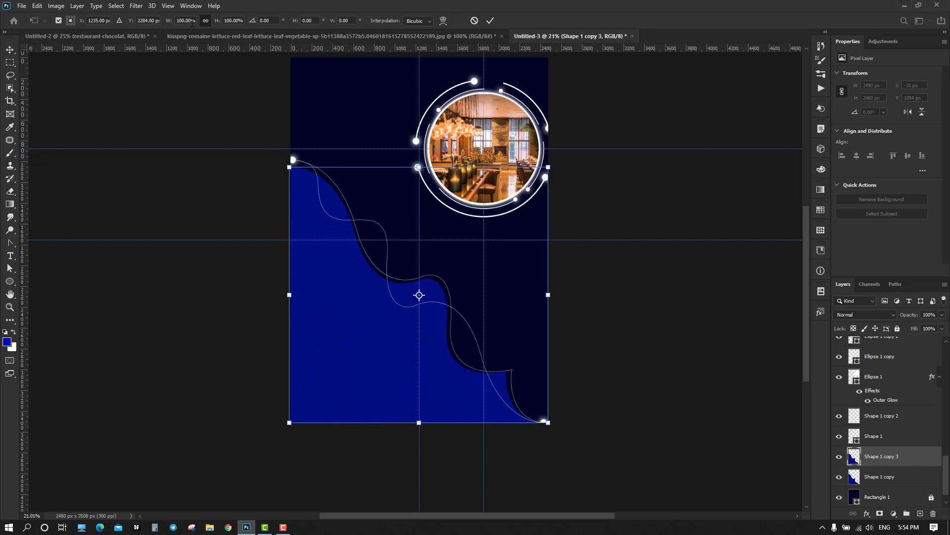
pyautogui.scroll(-8, 233, 20)
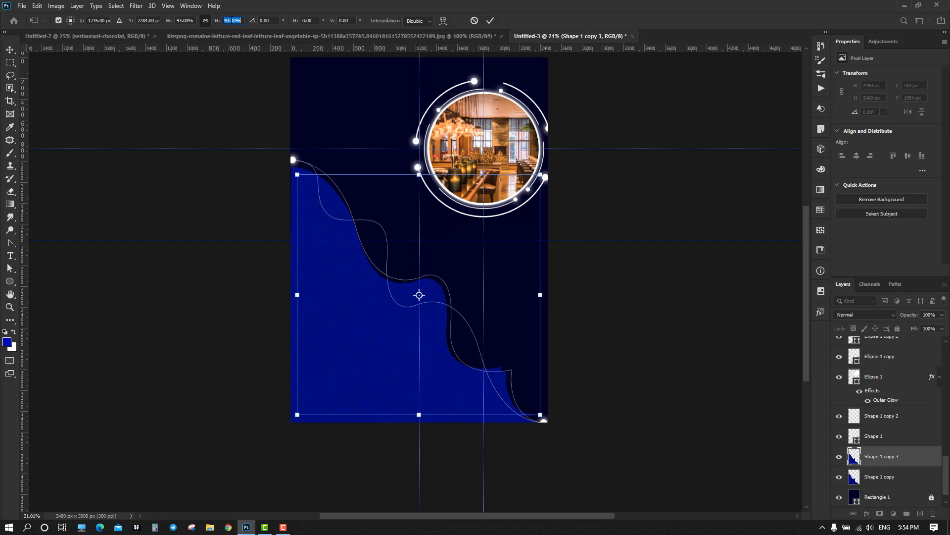
pyautogui.scroll(-1, 232, 20)
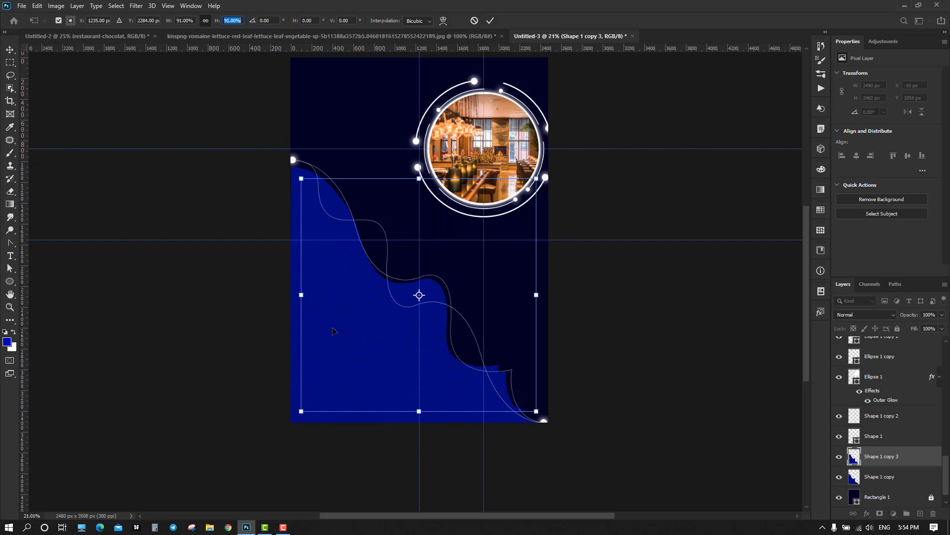
pyautogui.doubleClick(929, 461)
pyautogui.click(559, 341)
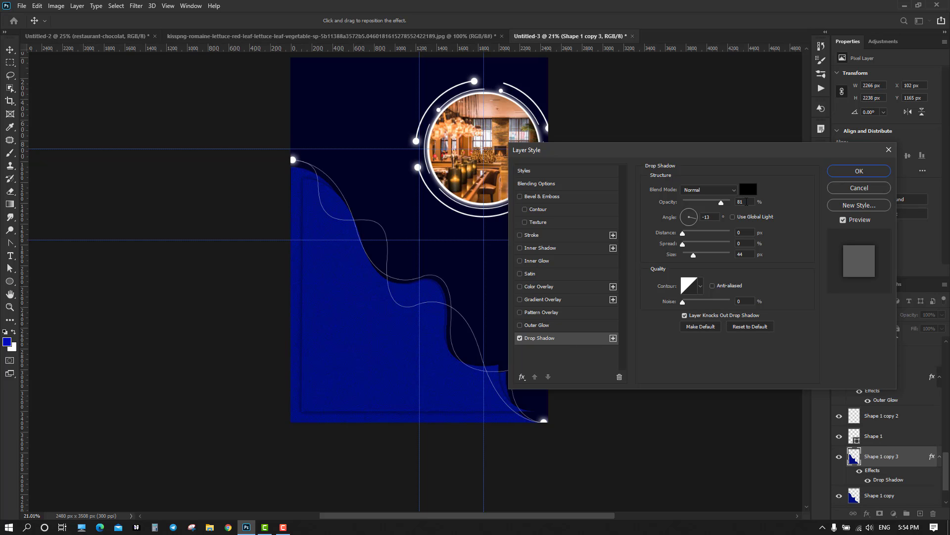
pyautogui.click(860, 171)
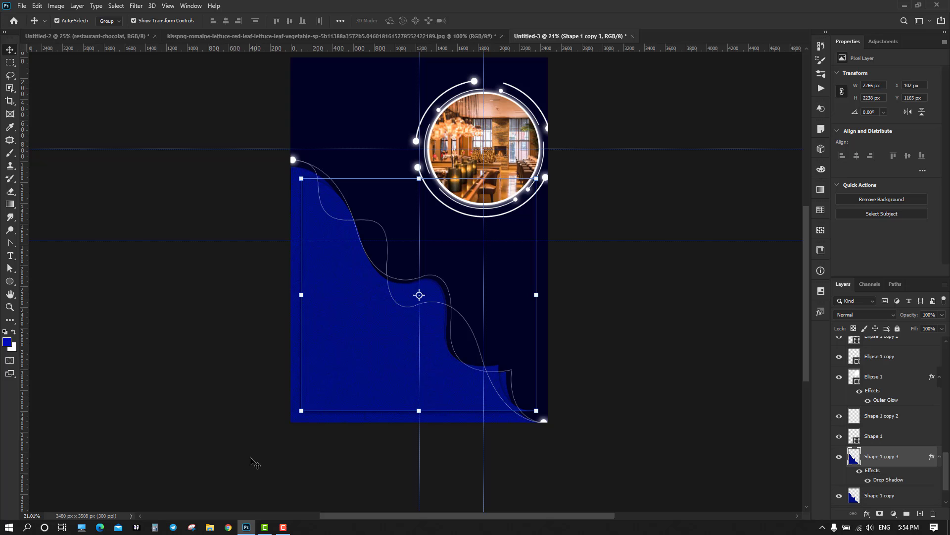
# Step: Move the wave copy into the poster's lower-left corner, at about X 2 px and Y 1274 px
pyautogui.click(220, 386)
pyautogui.moveTo(359, 370); pyautogui.dragTo(348, 382)
pyautogui.click(222, 398)
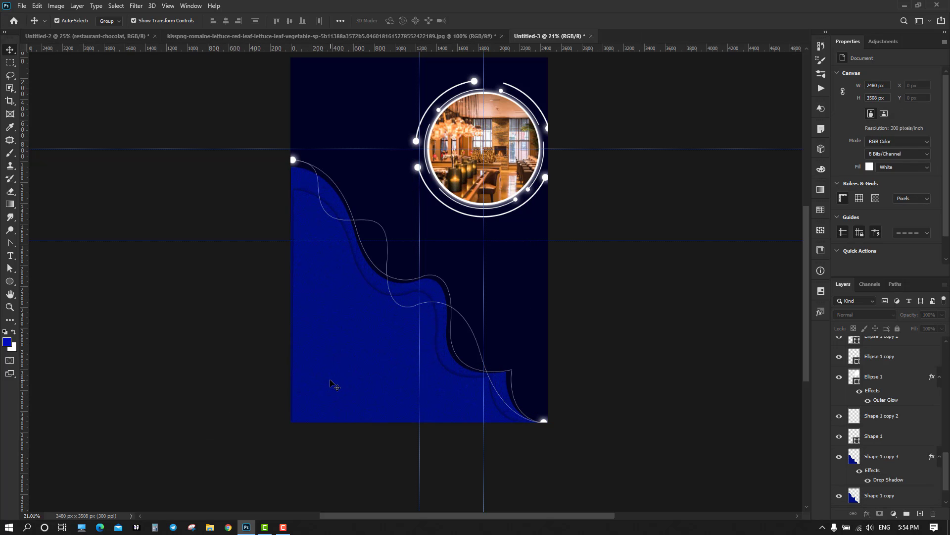
pyautogui.click(333, 385)
pyautogui.click(204, 343)
pyautogui.moveTo(364, 369); pyautogui.dragTo(364, 370)
pyautogui.press('Left')
pyautogui.press('Left')
pyautogui.press('Left')
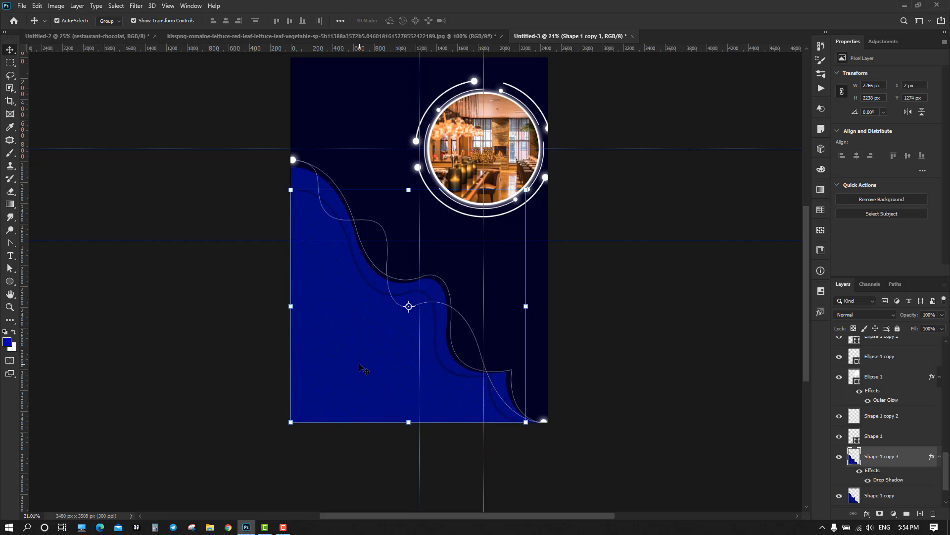
# Step: Nudge the wave copy down and slightly left past the poster's edges, to about X -32 px and Y 1390 px
pyautogui.press('Down')
pyautogui.press('Down')
pyautogui.press('Down')
pyautogui.press('Down')
pyautogui.press('Left')
pyautogui.press('Left')
pyautogui.press('Left')
pyautogui.press('Left')
pyautogui.press('Left')
pyautogui.press('Left')
pyautogui.press('Left')
pyautogui.press('Left')
pyautogui.press('Left')
pyautogui.press('Left')
pyautogui.press('Left')
pyautogui.press('Left')
pyautogui.press('Left')
pyautogui.press('Left')
pyautogui.press('Left')
pyautogui.press('Left')
pyautogui.press('Left')
pyautogui.press('Left')
pyautogui.press('Left')
pyautogui.press('Left')
pyautogui.press('Down')
pyautogui.press('Down')
pyautogui.press('Down')
pyautogui.press('Down')
pyautogui.press('Down')
pyautogui.press('Down')
pyautogui.press('Down')
pyautogui.press('Down')
pyautogui.press('Down')
pyautogui.press('Down')
pyautogui.press('Down')
pyautogui.press('Down')
pyautogui.press('Down')
pyautogui.press('Down')
pyautogui.press('Down')
pyautogui.press('Down')
pyautogui.press('Down')
pyautogui.press('Down')
pyautogui.press('Down')
pyautogui.press('Down')
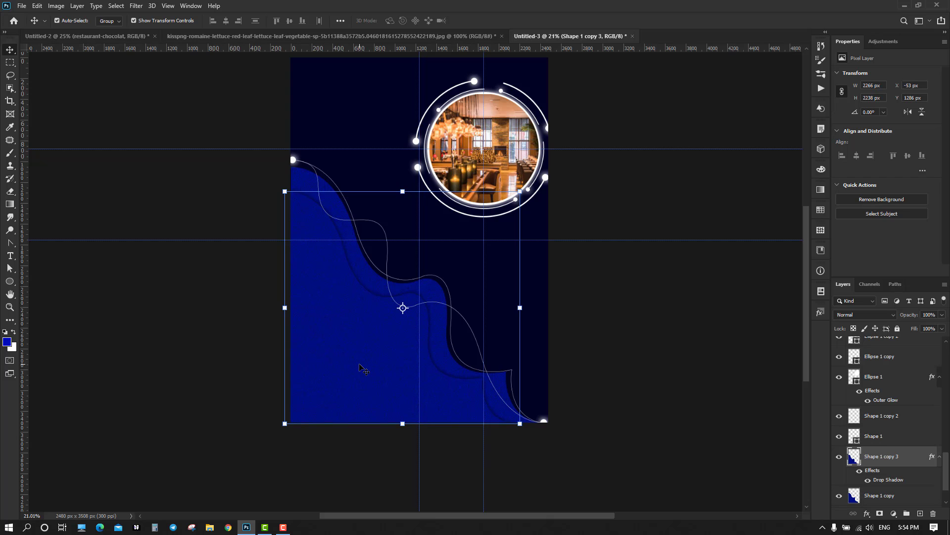
pyautogui.press('Left')
pyautogui.press('Right')
pyautogui.press('Right')
pyautogui.press('Right')
pyautogui.press('Right')
pyautogui.press('Right')
pyautogui.press('Right')
pyautogui.press('Right')
pyautogui.press('Right')
pyautogui.press('Right')
pyautogui.press('Right')
pyautogui.press('Right')
pyautogui.press('Right')
pyautogui.press('Right')
pyautogui.press('Right')
pyautogui.press('Right')
pyautogui.press('Right')
pyautogui.press('Right')
pyautogui.press('Right')
pyautogui.press('Right')
pyautogui.press('Right')
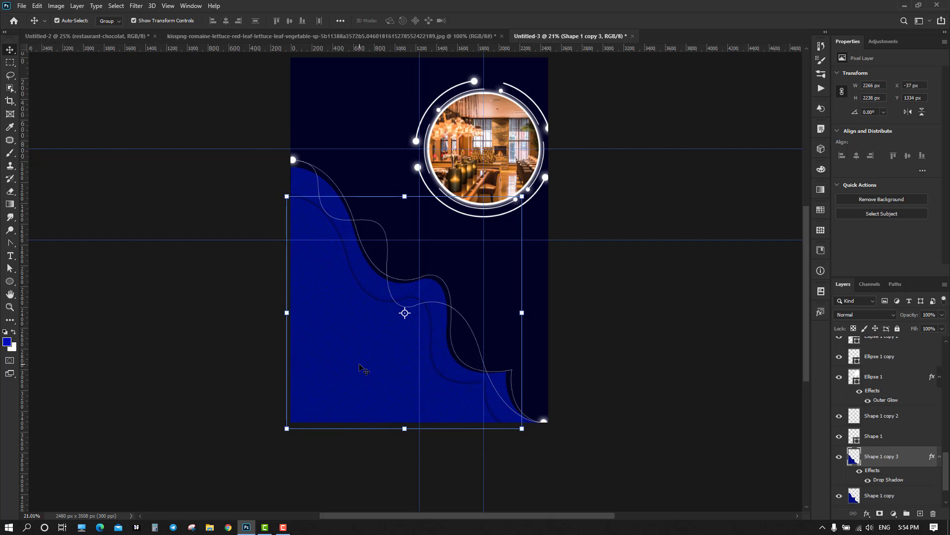
pyautogui.press('Down')
pyautogui.press('Down')
pyautogui.press('Down')
pyautogui.press('Down')
pyautogui.press('Down')
pyautogui.press('Down')
pyautogui.press('Down')
pyautogui.press('Down')
pyautogui.press('Down')
pyautogui.press('Down')
pyautogui.press('Down')
pyautogui.press('Down')
pyautogui.press('Down')
pyautogui.press('Down')
pyautogui.press('Down')
pyautogui.press('Down')
pyautogui.press('Left')
pyautogui.press('Left')
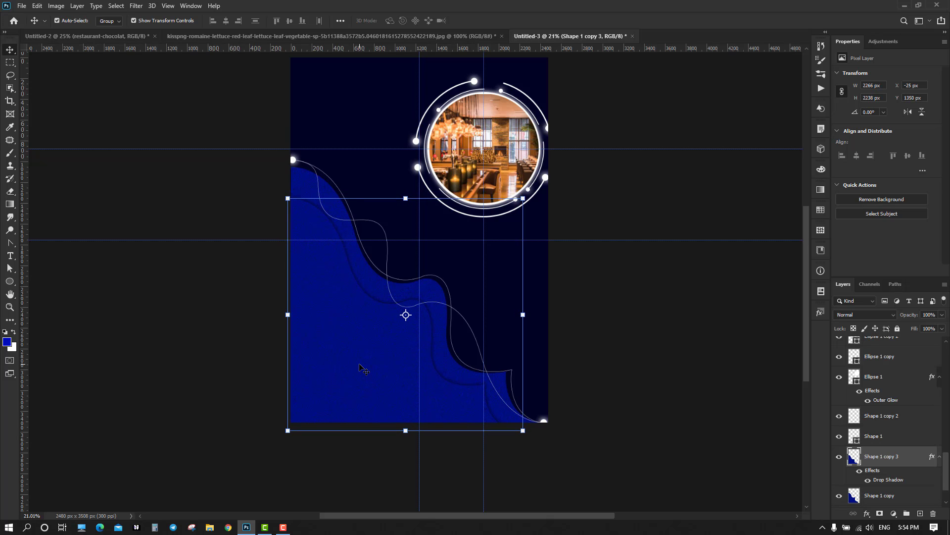
pyautogui.press('Down')
pyautogui.press('Down')
pyautogui.press('Down')
pyautogui.press('Down')
pyautogui.press('Down')
pyautogui.press('Down')
pyautogui.press('Down')
pyautogui.press('Down')
pyautogui.press('Down')
pyautogui.press('Down')
pyautogui.press('Down')
pyautogui.press('Down')
pyautogui.press('Down')
pyautogui.press('Down')
pyautogui.press('Down')
pyautogui.press('Down')
pyautogui.press('Down')
pyautogui.press('Down')
pyautogui.press('Down')
pyautogui.press('Down')
pyautogui.press('Left')
pyautogui.press('Down')
pyautogui.press('Down')
pyautogui.press('Down')
pyautogui.press('Down')
pyautogui.press('Down')
pyautogui.press('Down')
pyautogui.press('Down')
pyautogui.press('Down')
pyautogui.press('Down')
pyautogui.press('Down')
pyautogui.press('Down')
pyautogui.press('Down')
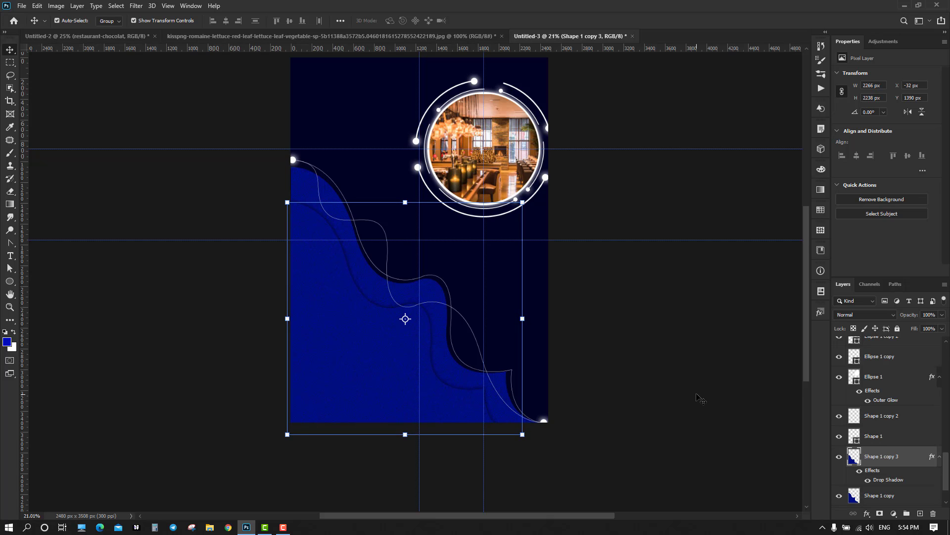
# Step: Lock both blue wave layers and both white outline layers together, and deselect them
pyautogui.click(194, 337)
pyautogui.moveTo(191, 326); pyautogui.dragTo(633, 346)
pyautogui.hotkey('ctrl', '/')
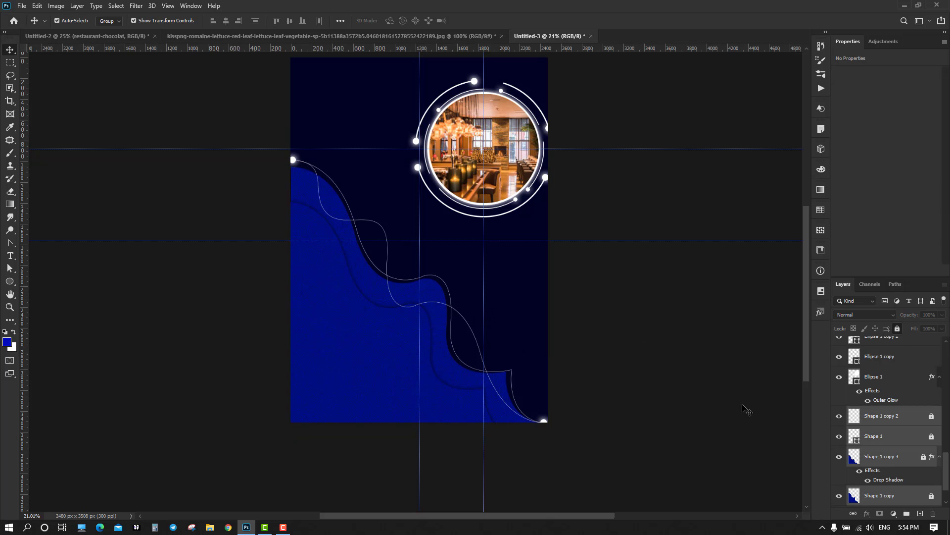
pyautogui.click(345, 362)
# Step: Duplicate the small glowing dot from the right end of the photo's lower inner arc onto that arc's open left end
pyautogui.scroll(1, 631, 376)
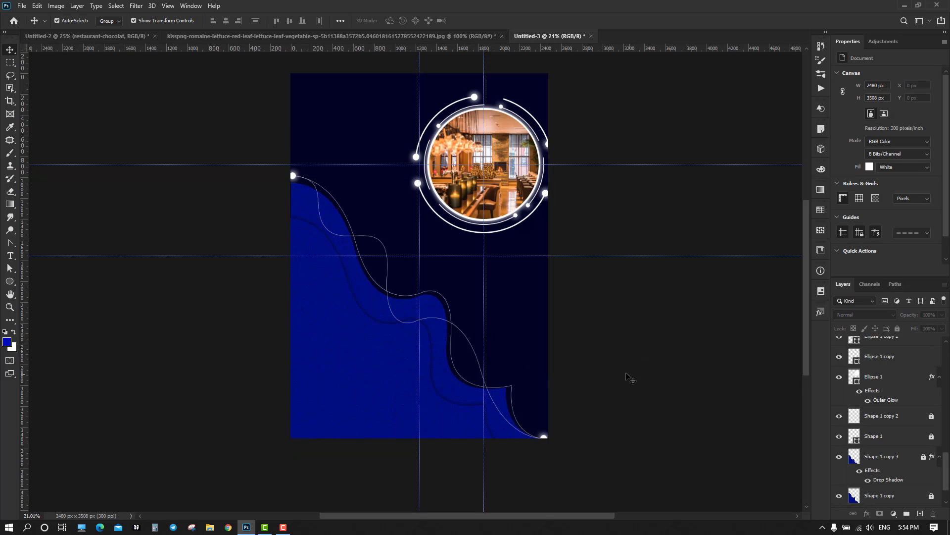
pyautogui.scroll(5, 410, 176)
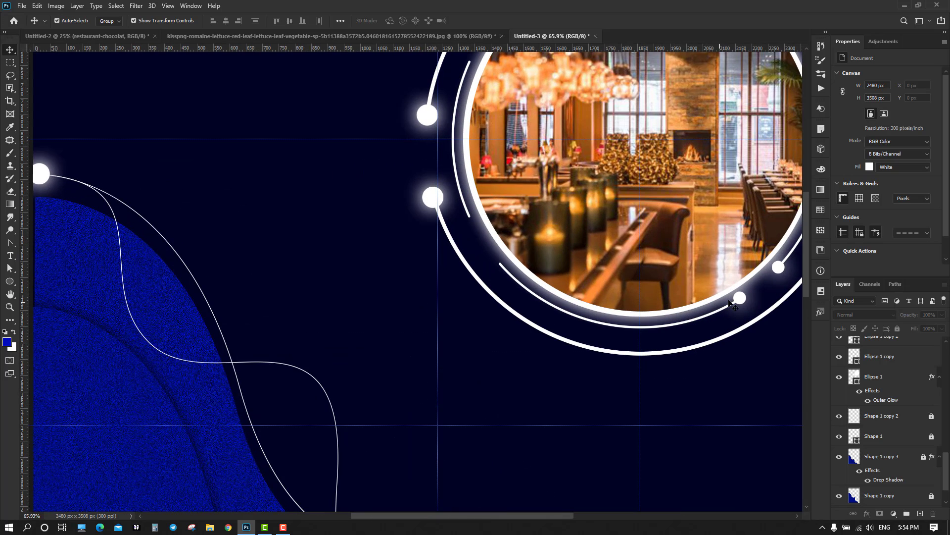
pyautogui.moveTo(740, 298); pyautogui.dragTo(497, 259)
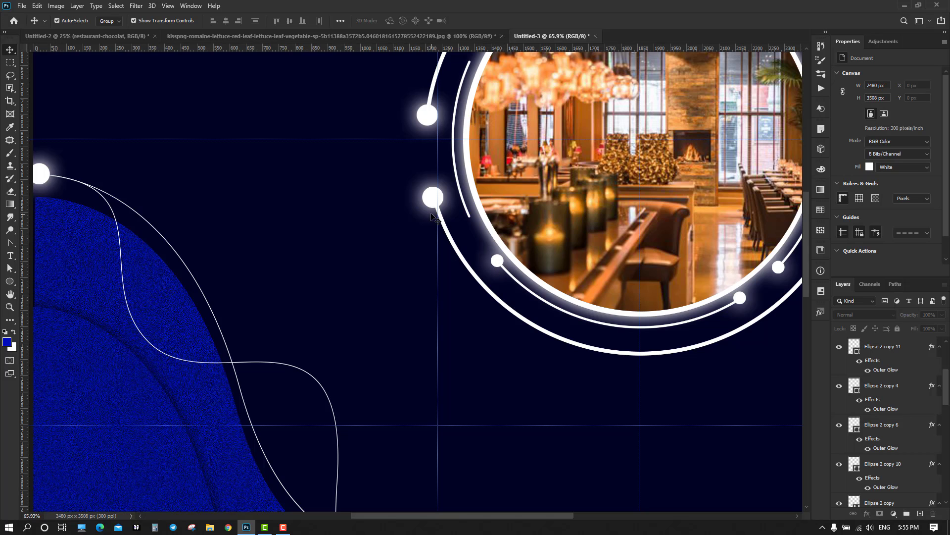
# Step: Duplicate a large glowing dot onto the guide crossing at the poster's centre, and place a copy scaled to 56.84% above it on the vertical guide
pyautogui.moveTo(433, 197); pyautogui.dragTo(437, 425)
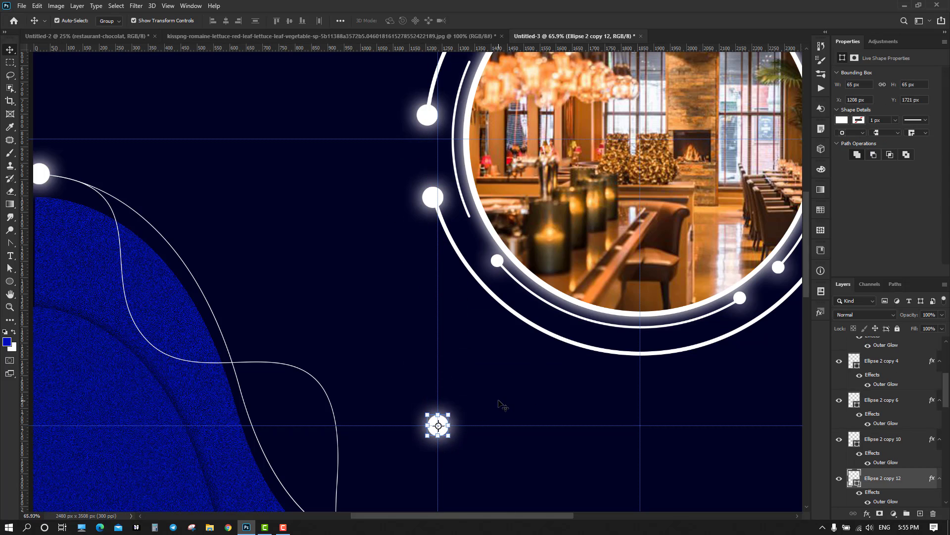
pyautogui.scroll(-1, 501, 406)
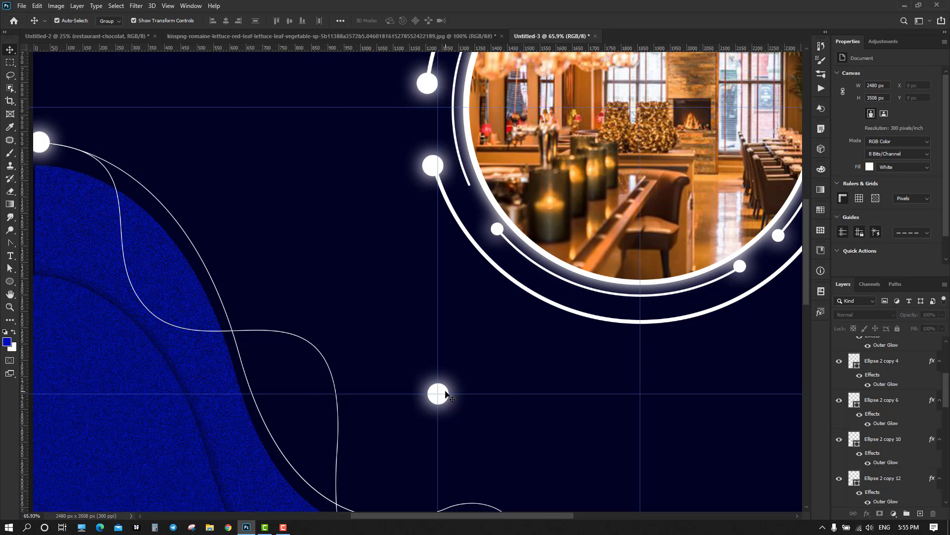
pyautogui.moveTo(444, 396); pyautogui.dragTo(436, 298)
pyautogui.scroll(3, 434, 292)
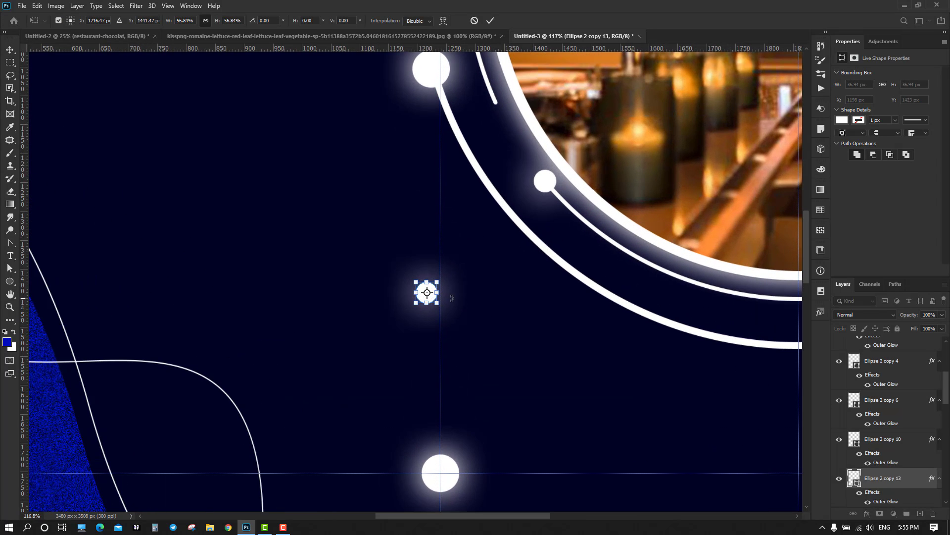
pyautogui.moveTo(431, 297); pyautogui.dragTo(447, 265)
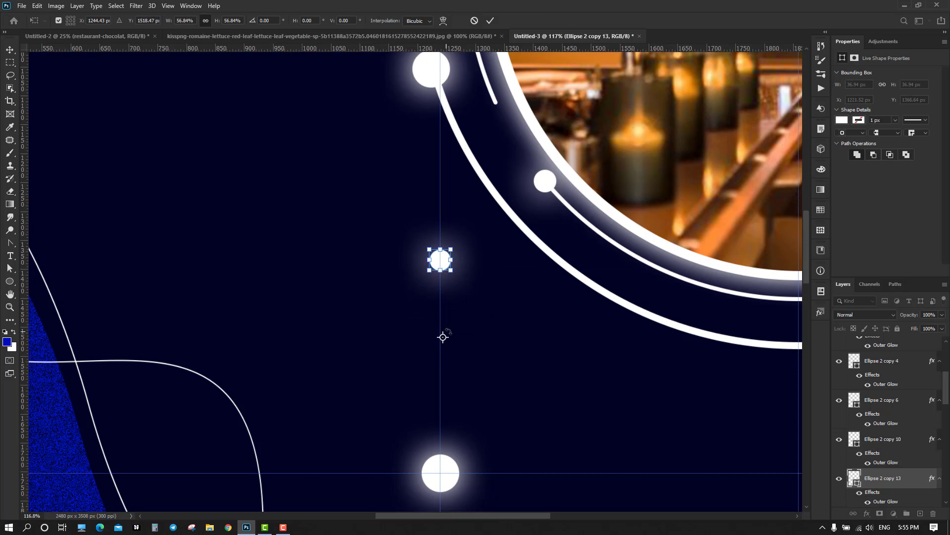
pyautogui.click(489, 21)
pyautogui.click(454, 282)
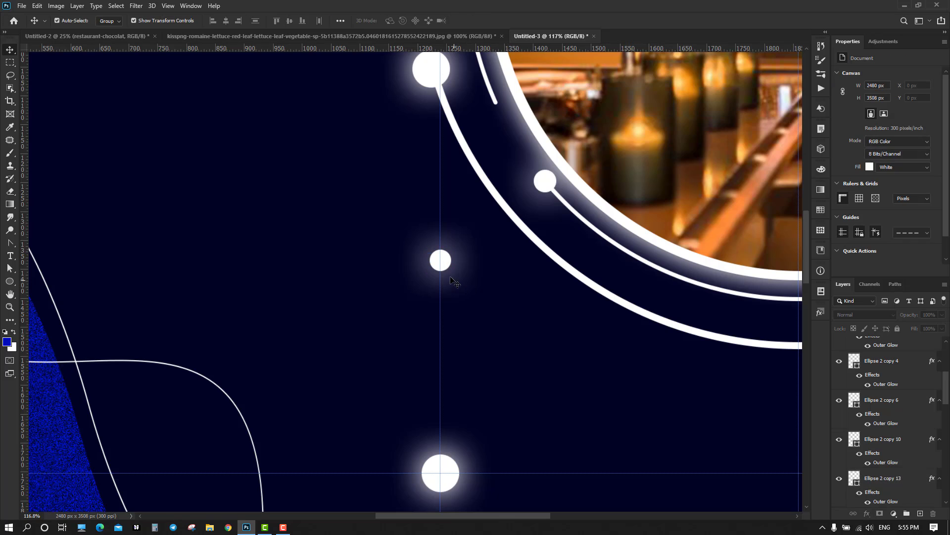
# Step: Duplicate the reduced dot between the two dots on the vertical guide, and scale this copy to 70%
pyautogui.moveTo(446, 289); pyautogui.dragTo(451, 344)
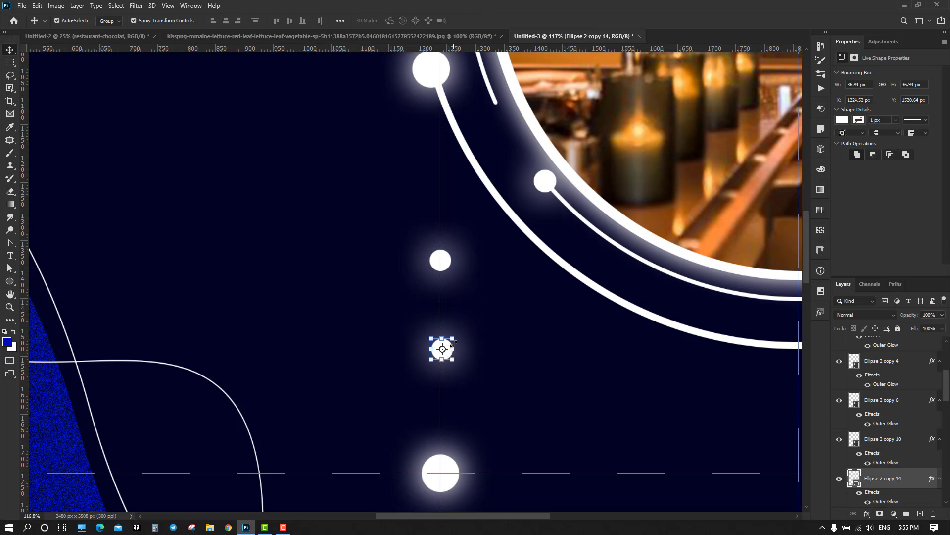
pyautogui.hotkey('ctrl', 't')
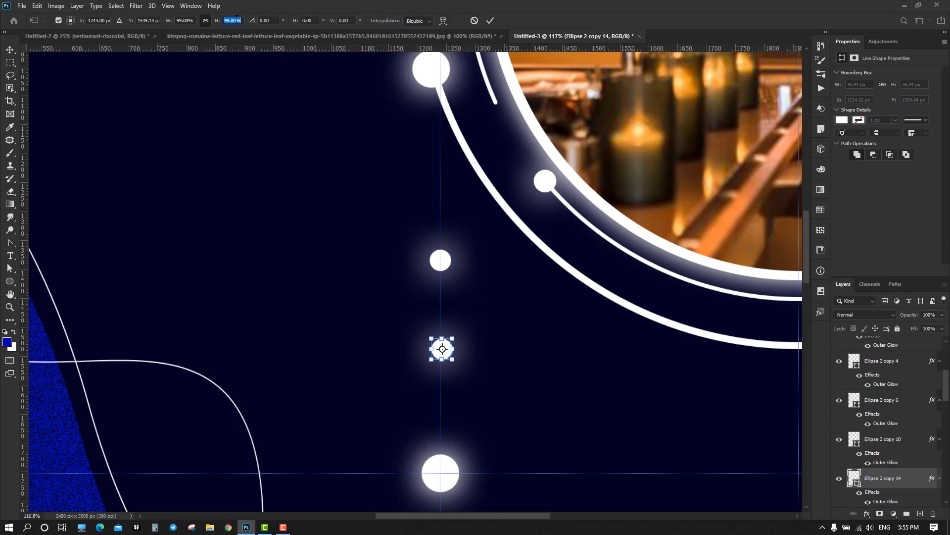
pyautogui.scroll(-15, 238, 20)
pyautogui.scroll(-5, 239, 20)
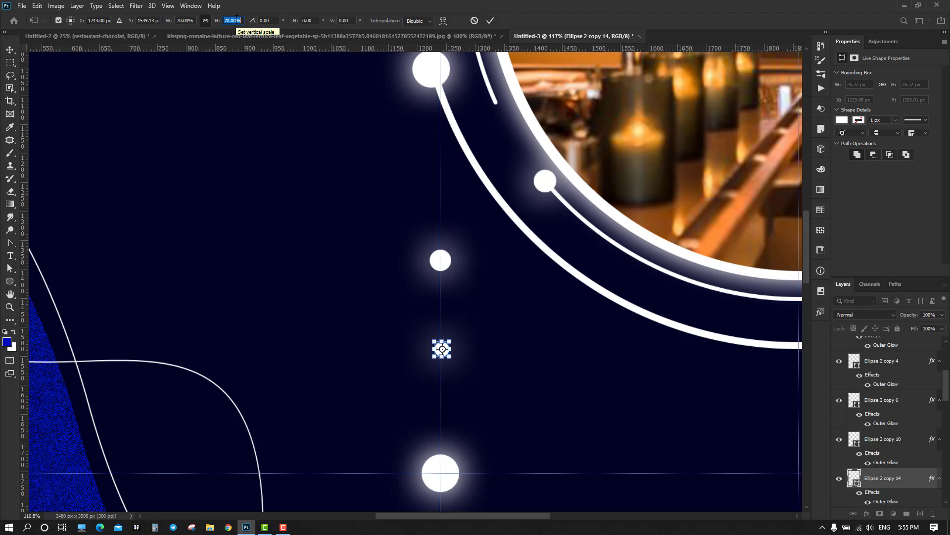
pyautogui.click(490, 20)
pyautogui.scroll(-6, 539, 361)
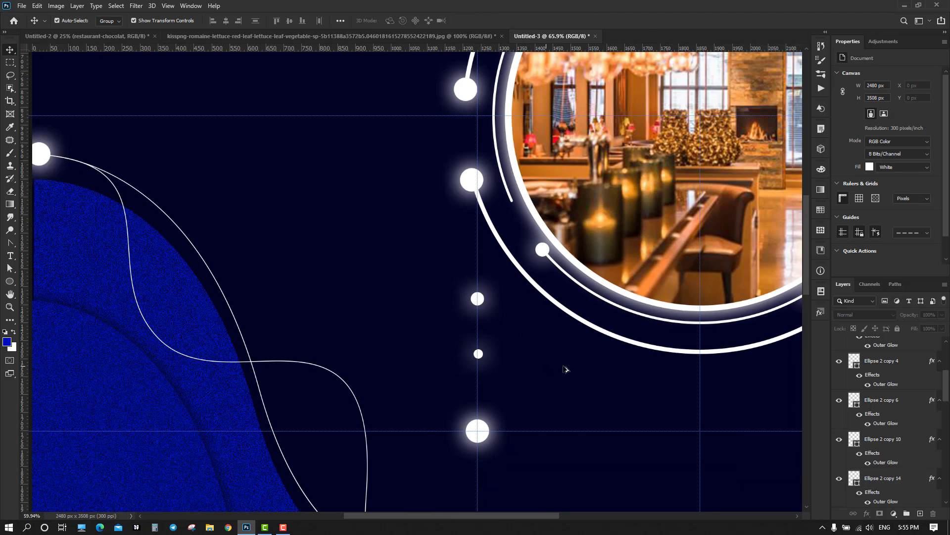
pyautogui.moveTo(481, 307); pyautogui.dragTo(400, 260)
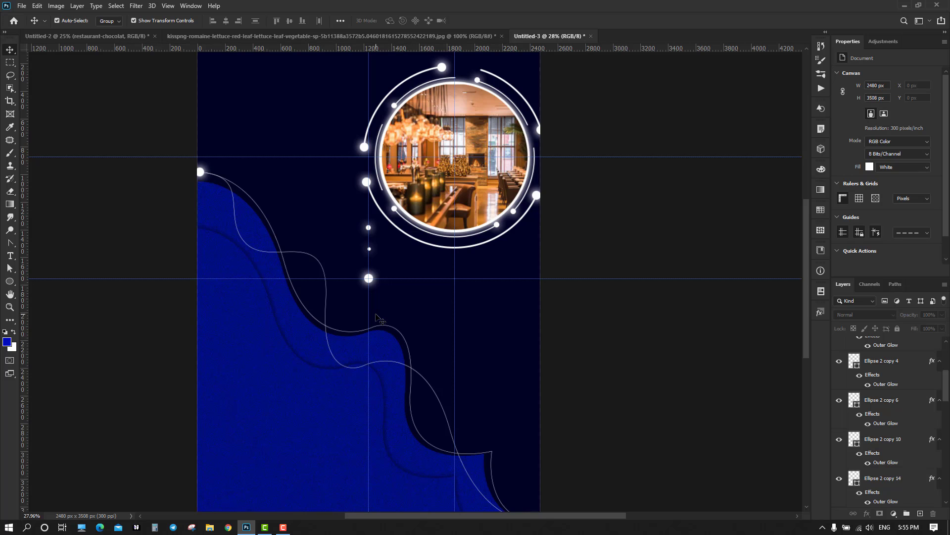
pyautogui.scroll(4, 378, 318)
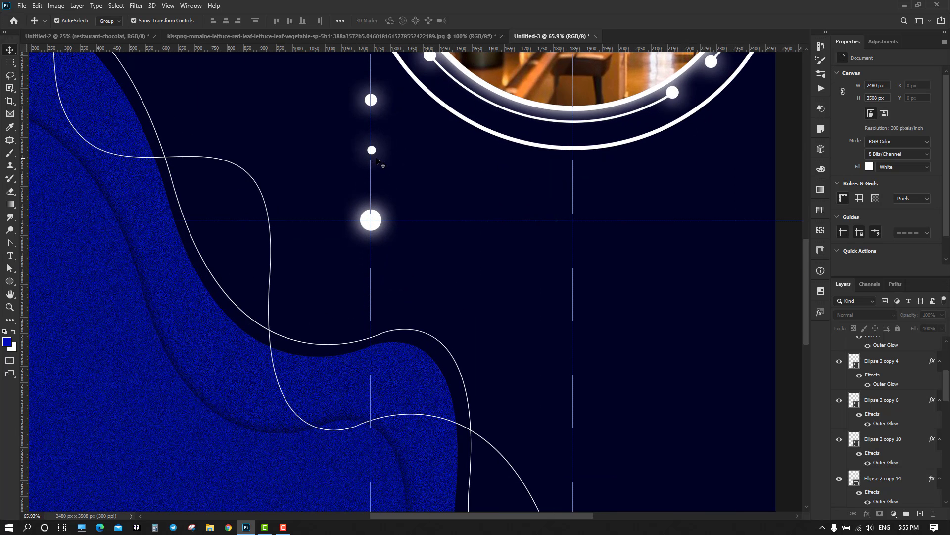
# Step: Duplicate the smallest guide dot onto the upper wave outline and the large centre dot onto the lower outline, both on the vertical guide
pyautogui.moveTo(375, 152); pyautogui.dragTo(370, 340)
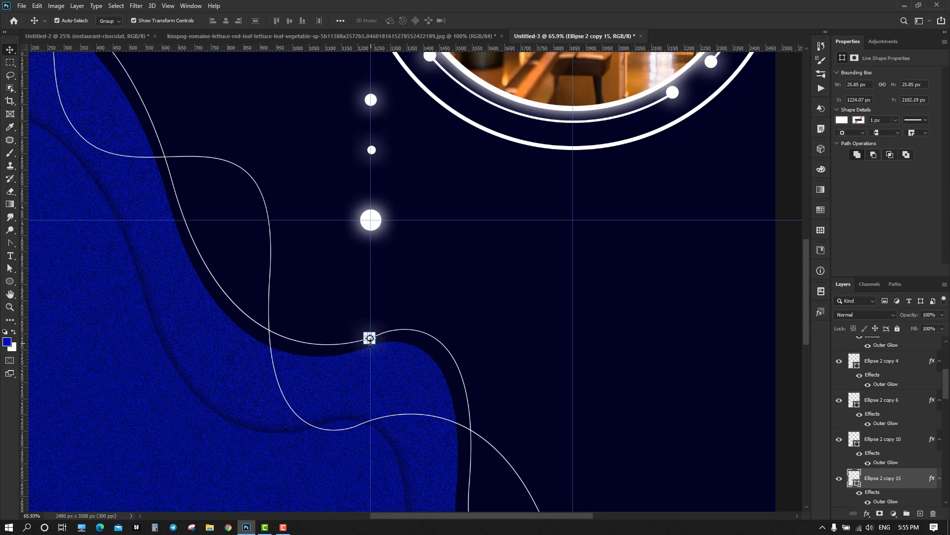
pyautogui.click(388, 254)
pyautogui.moveTo(376, 228); pyautogui.dragTo(375, 427)
pyautogui.scroll(-5, 525, 335)
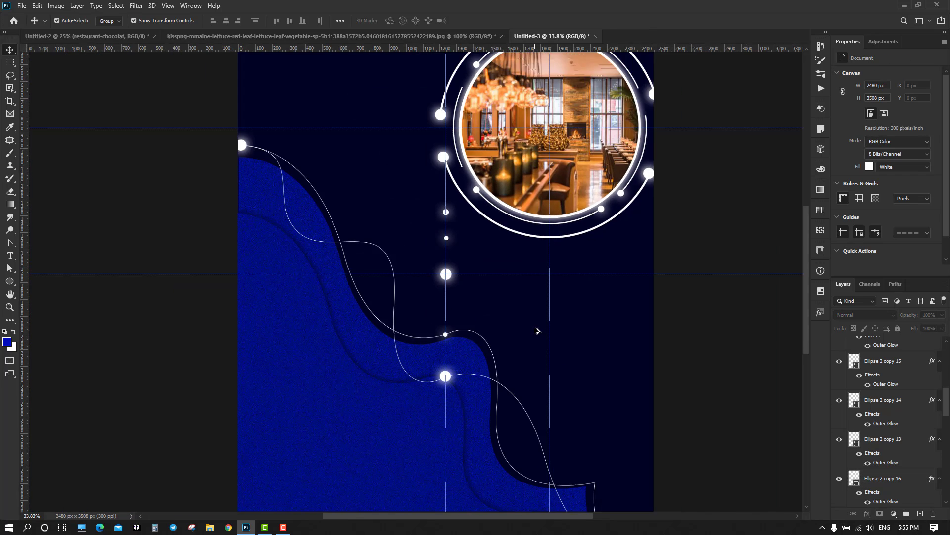
# Step: Place three scattered copies of the smallest guide dot just below the large dot at the poster's centre
pyautogui.scroll(4, 534, 327)
pyautogui.scroll(4, 526, 321)
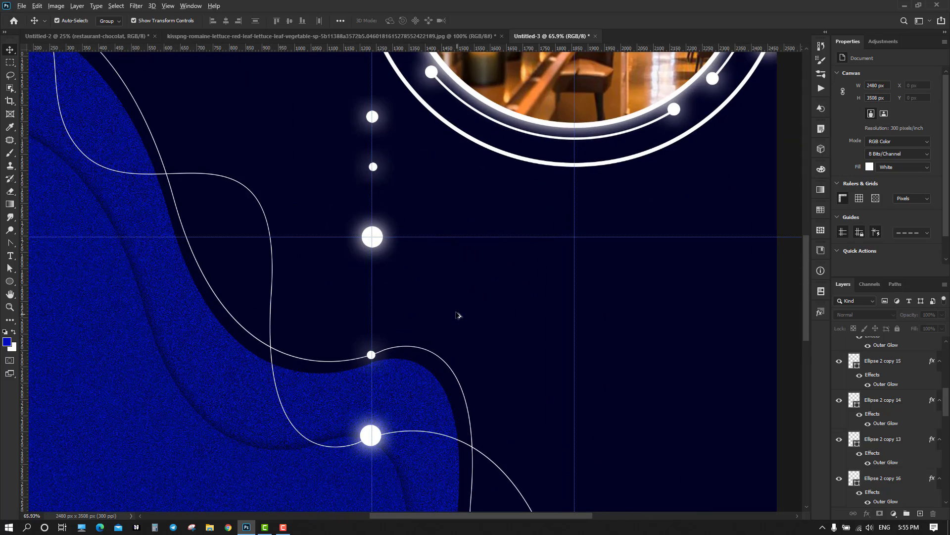
pyautogui.scroll(2, 426, 390)
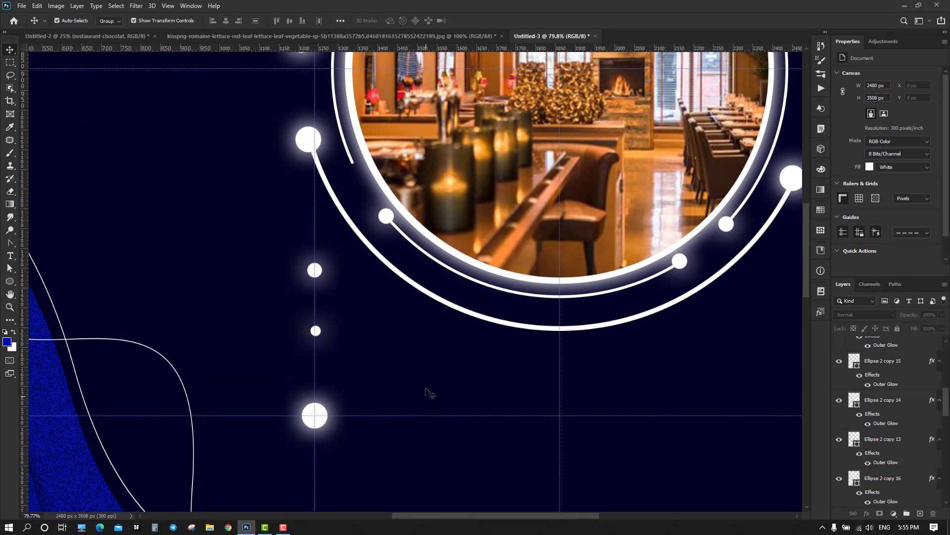
pyautogui.scroll(-4, 370, 318)
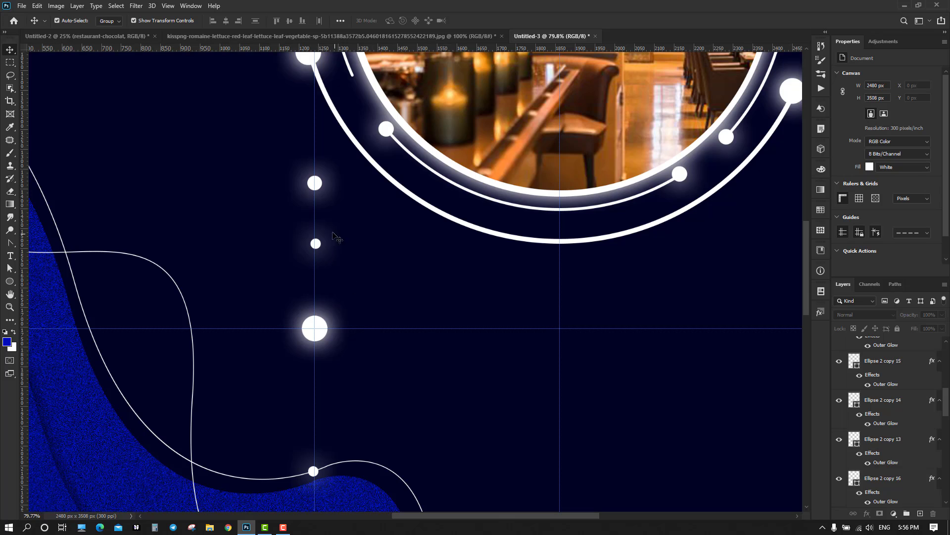
pyautogui.moveTo(320, 247); pyautogui.dragTo(282, 374)
pyautogui.moveTo(348, 391); pyautogui.dragTo(294, 430)
# Step: Scale the three scattered dots down together to about 166 by 152 px overall, and deselect them
pyautogui.moveTo(251, 366); pyautogui.dragTo(371, 423)
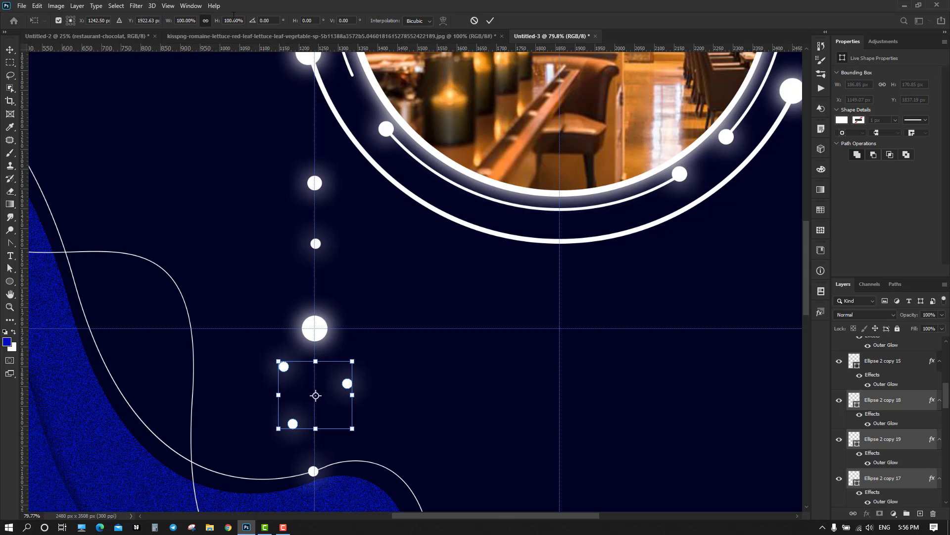
pyautogui.press('Down')
pyautogui.press('Down')
pyautogui.press('Down')
pyautogui.press('Down')
pyautogui.press('Down')
pyautogui.press('Down')
pyautogui.press('Down')
pyautogui.press('Down')
pyautogui.press('Down')
pyautogui.press('Down')
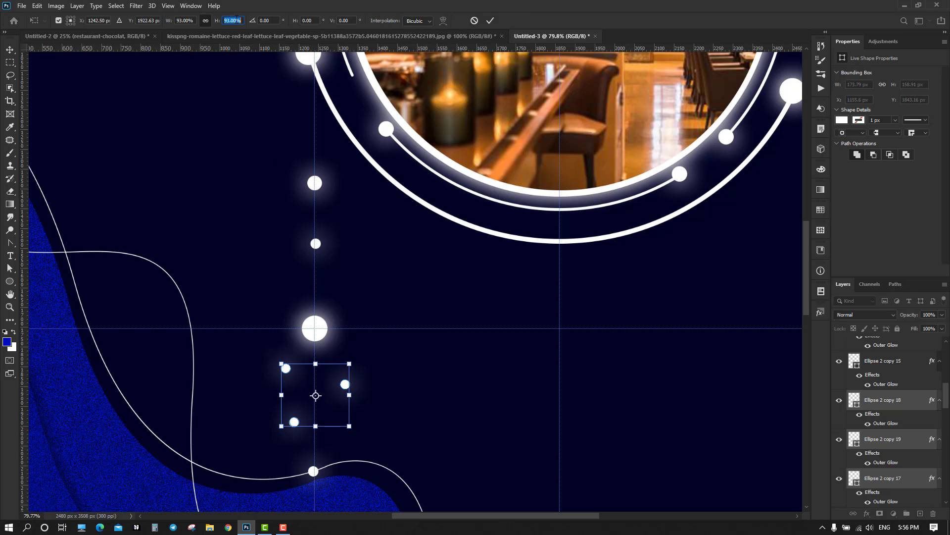
pyautogui.click(490, 20)
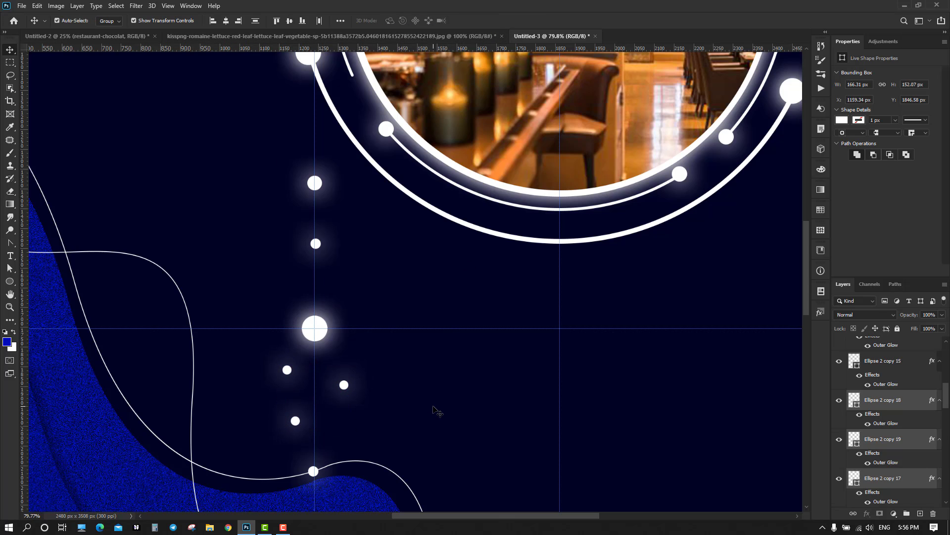
pyautogui.click(435, 409)
# Step: Enlarge the rightmost of the three scattered dots to 114.29%
pyautogui.scroll(3, 348, 405)
pyautogui.click(341, 371)
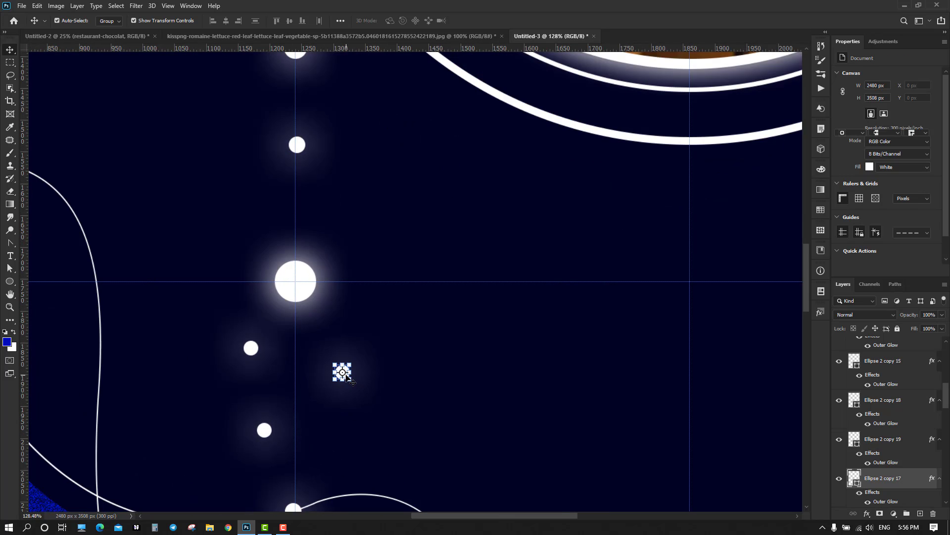
pyautogui.hotkey('ctrl', 't')
pyautogui.moveTo(350, 379); pyautogui.dragTo(353, 378)
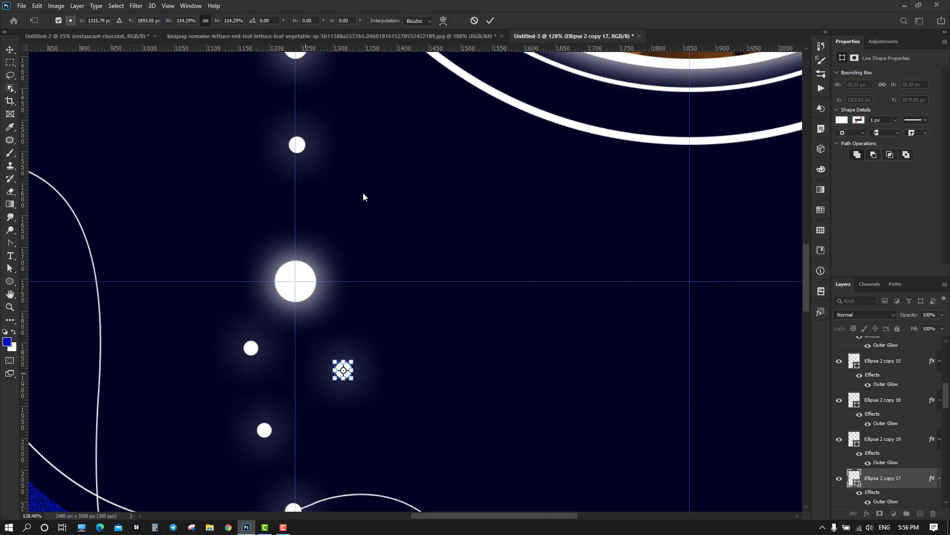
pyautogui.click(490, 21)
# Step: Duplicate the small guide dot to just below the left end of the photo's lower outer arc, and scale the copy to 69.13%
pyautogui.scroll(-8, 496, 282)
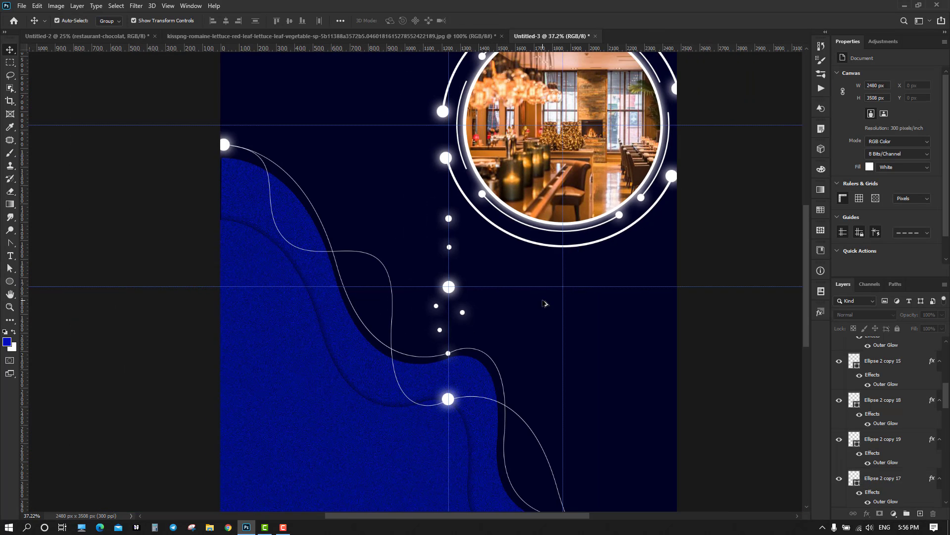
pyautogui.scroll(3, 555, 332)
pyautogui.scroll(-3, 568, 341)
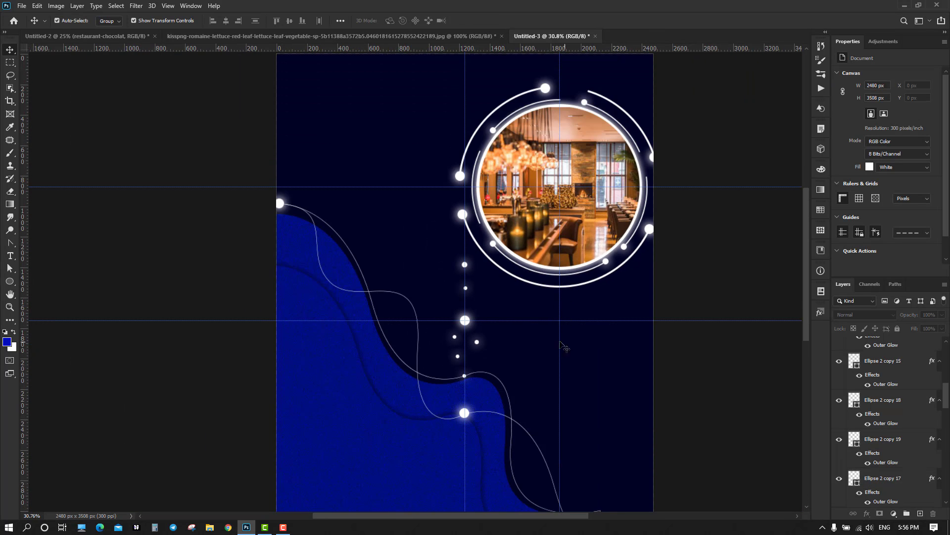
pyautogui.scroll(2, 515, 342)
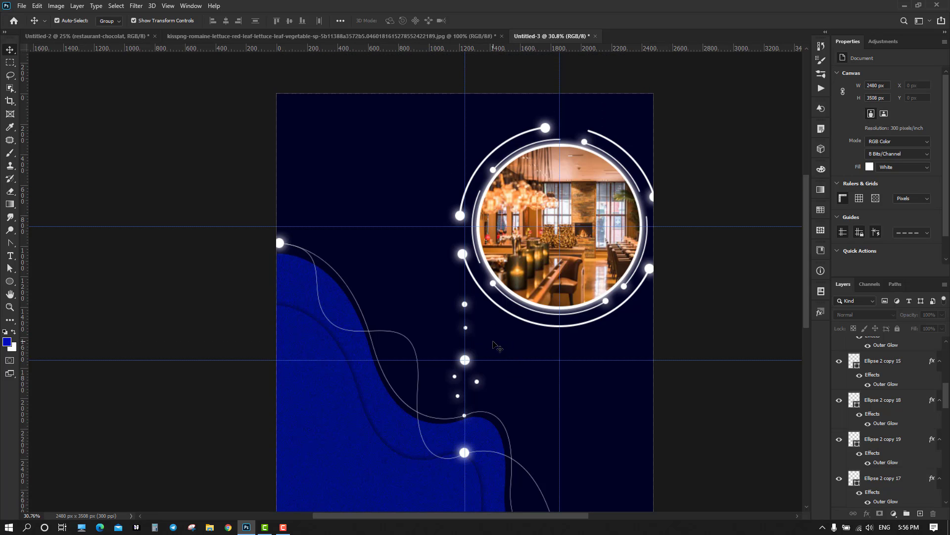
pyautogui.scroll(7, 495, 346)
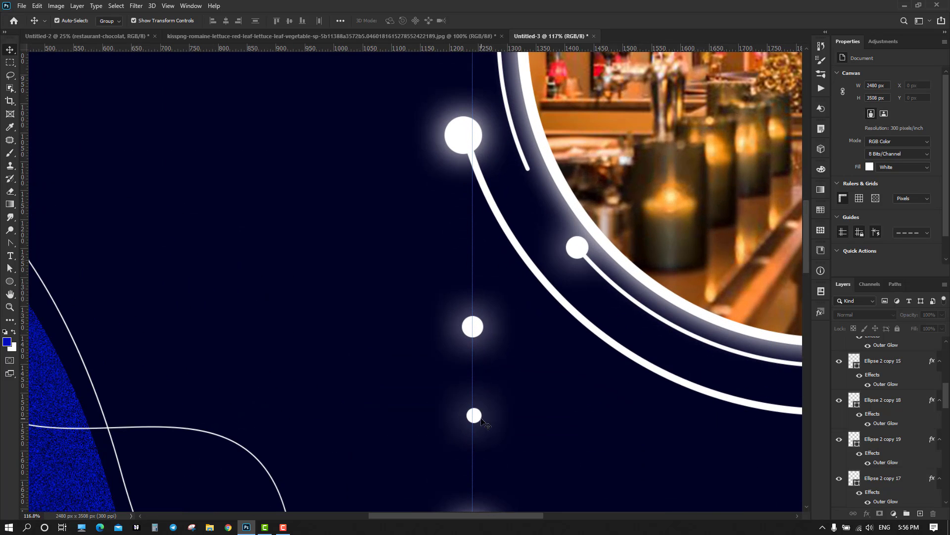
pyautogui.moveTo(479, 419); pyautogui.dragTo(441, 218)
pyautogui.scroll(4, 435, 223)
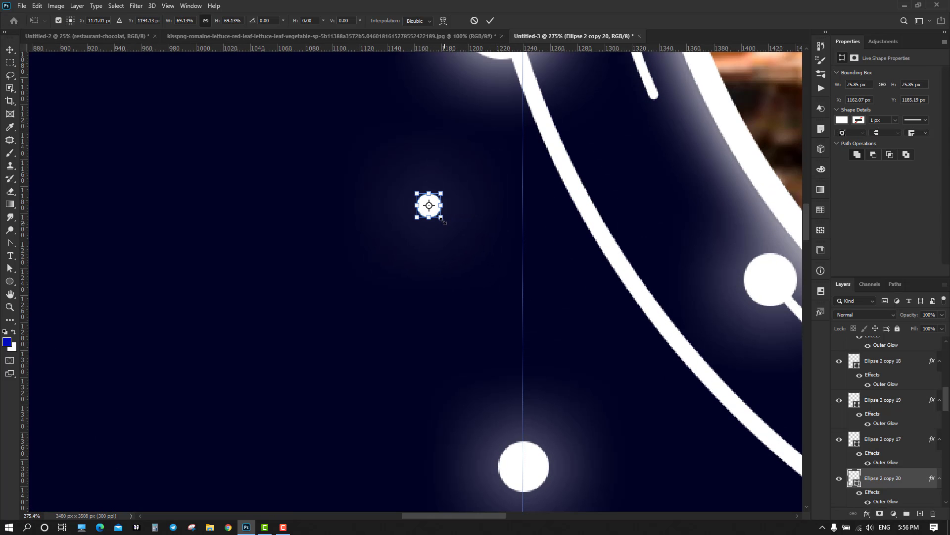
pyautogui.click(491, 21)
pyautogui.click(239, 231)
pyautogui.scroll(-10, 492, 335)
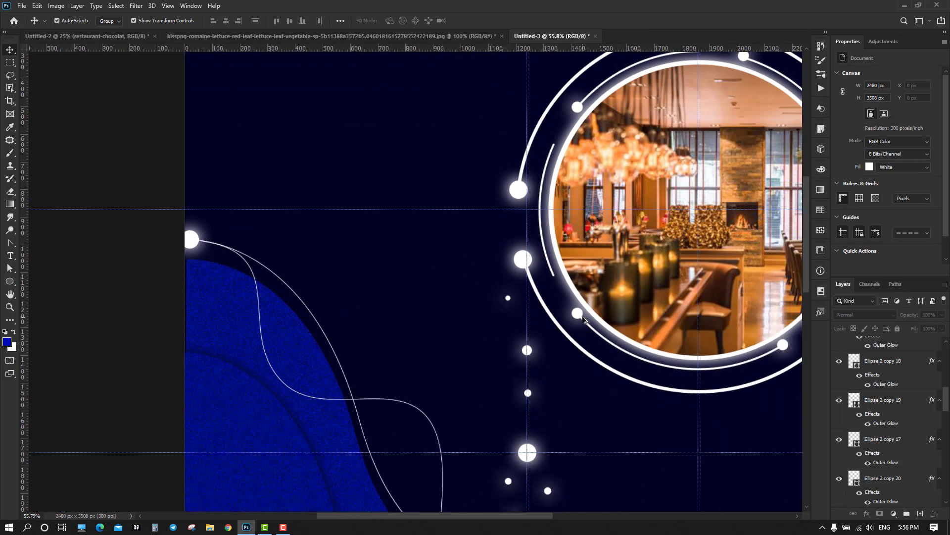
# Step: Duplicate the circular photo with its arcs and glowing dots into the empty area directly below it
pyautogui.scroll(-2, 635, 327)
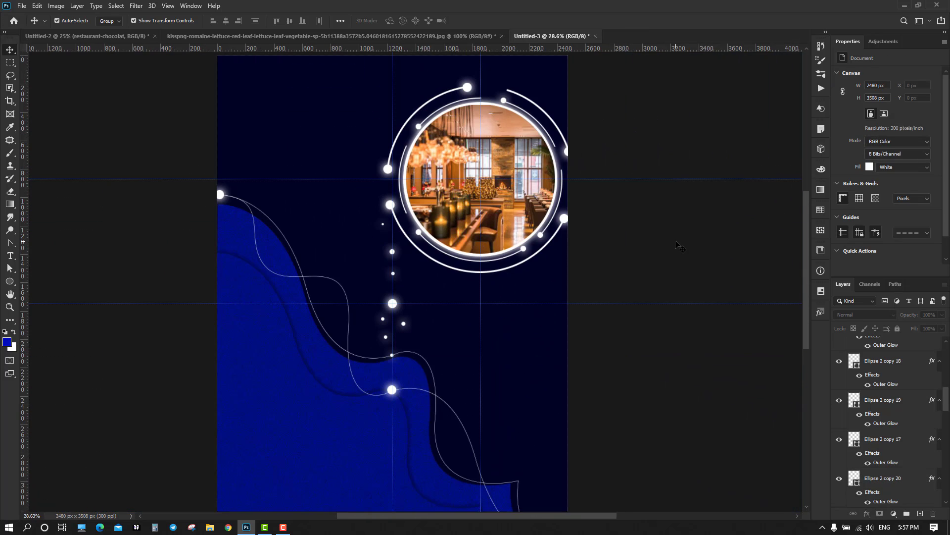
pyautogui.moveTo(377, 71); pyautogui.dragTo(587, 278)
pyautogui.moveTo(509, 220); pyautogui.dragTo(514, 417)
# Step: Scale the duplicated photo frame to 58% and move it up beside the poster's right edge, just below the horizontal centre guide
pyautogui.hotkey('ctrl', 't')
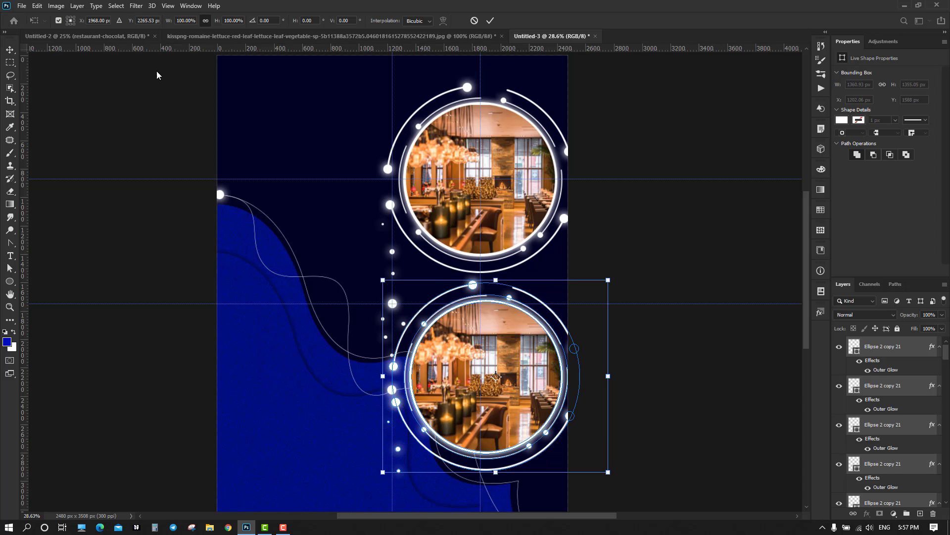
pyautogui.press('Down')
pyautogui.press('Down')
pyautogui.press('Down')
pyautogui.press('Down')
pyautogui.press('Down')
pyautogui.press('Down')
pyautogui.press('Down')
pyautogui.press('Down')
pyautogui.press('Down')
pyautogui.press('Down')
pyautogui.press('Down')
pyautogui.press('Down')
pyautogui.press('Down')
pyautogui.press('Down')
pyautogui.press('Down')
pyautogui.press('Down')
pyautogui.press('Down')
pyautogui.press('Down')
pyautogui.press('Down')
pyautogui.press('Down')
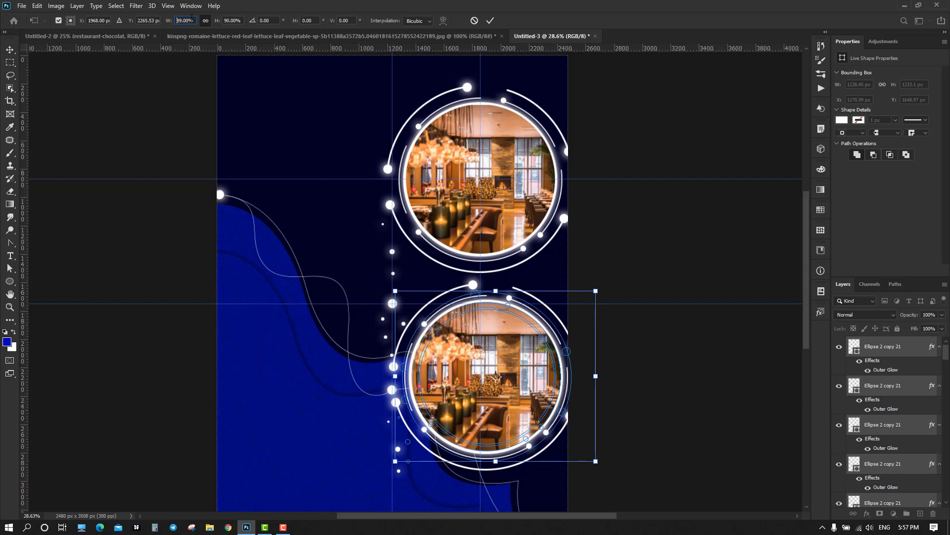
pyautogui.press('Down')
pyautogui.press('Down')
pyautogui.press('Down')
pyautogui.press('Down')
pyautogui.press('Down')
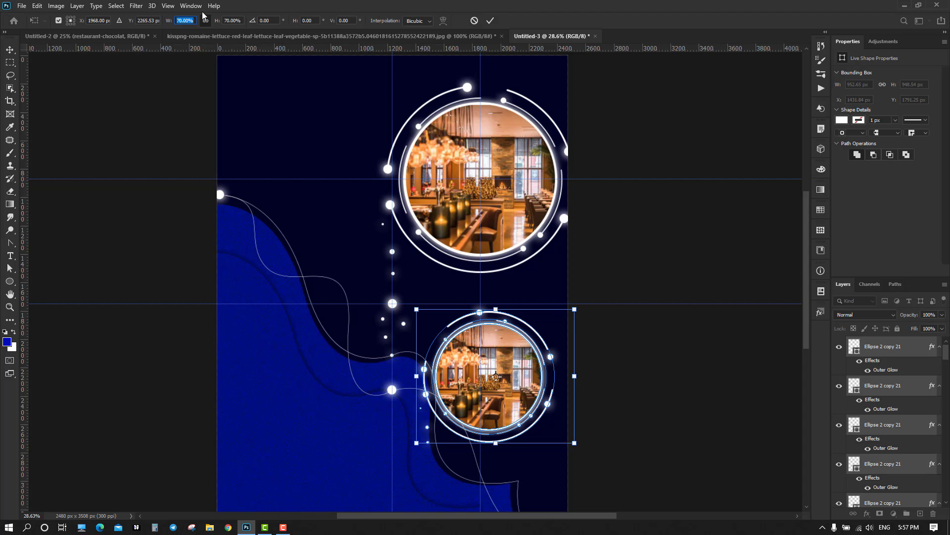
pyautogui.press('Down')
pyautogui.press('Down')
pyautogui.press('Down')
pyautogui.press('Down')
pyautogui.press('Down')
pyautogui.press('Down')
pyautogui.press('Down')
pyautogui.press('Down')
pyautogui.press('Down')
pyautogui.press('Down')
pyautogui.press('Down')
pyautogui.press('Down')
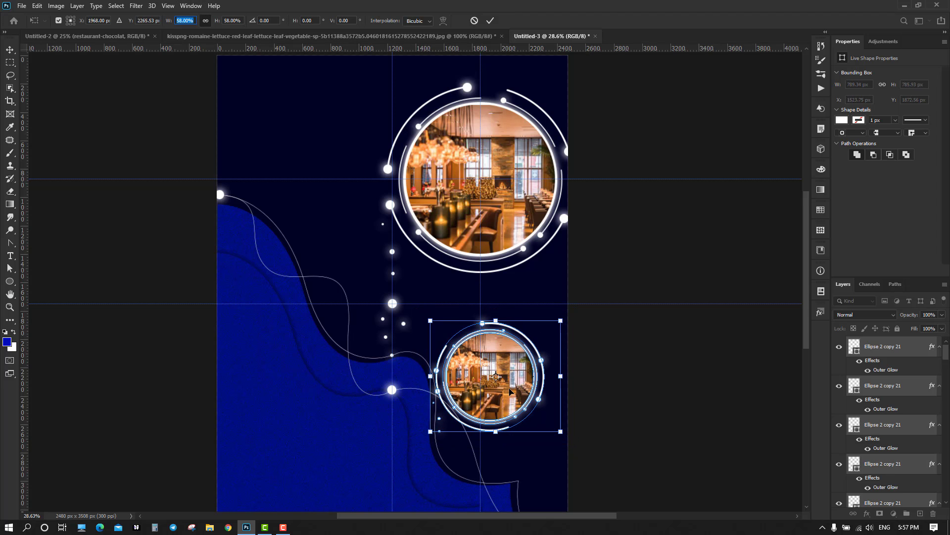
pyautogui.moveTo(510, 391); pyautogui.dragTo(530, 374)
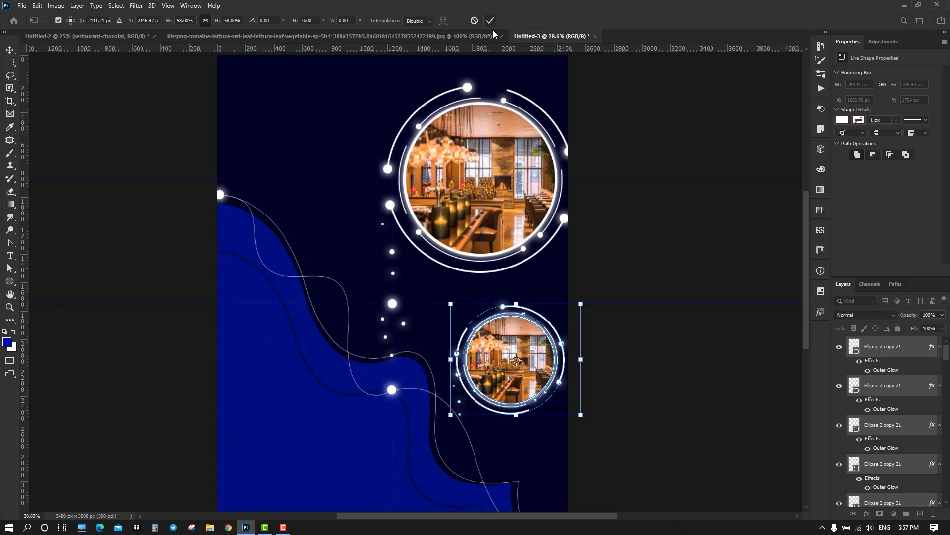
pyautogui.press('Return')
# Step: Delete the three loose glowing dots outside the lower-left arc of the smaller photo frame
pyautogui.scroll(-1, 665, 364)
pyautogui.scroll(-1, 664, 365)
pyautogui.scroll(13, 517, 357)
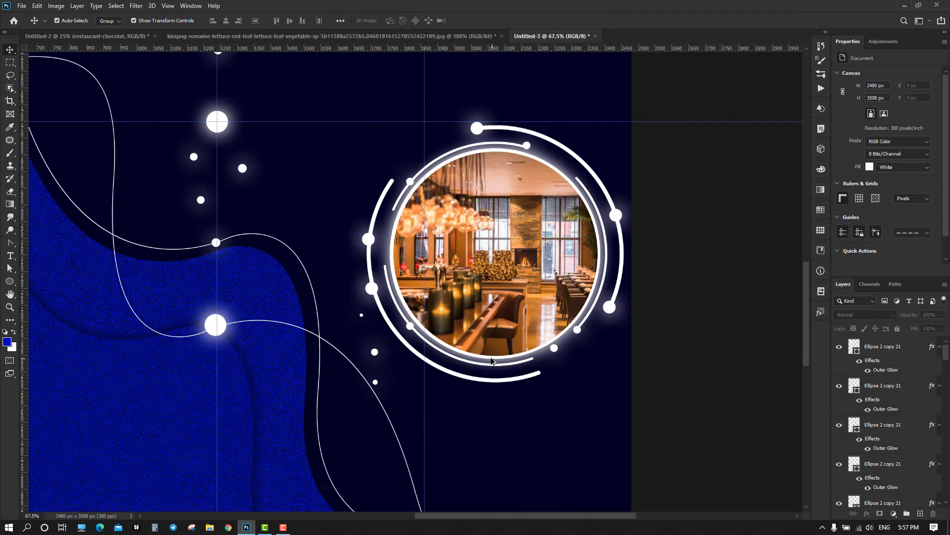
pyautogui.click(321, 355)
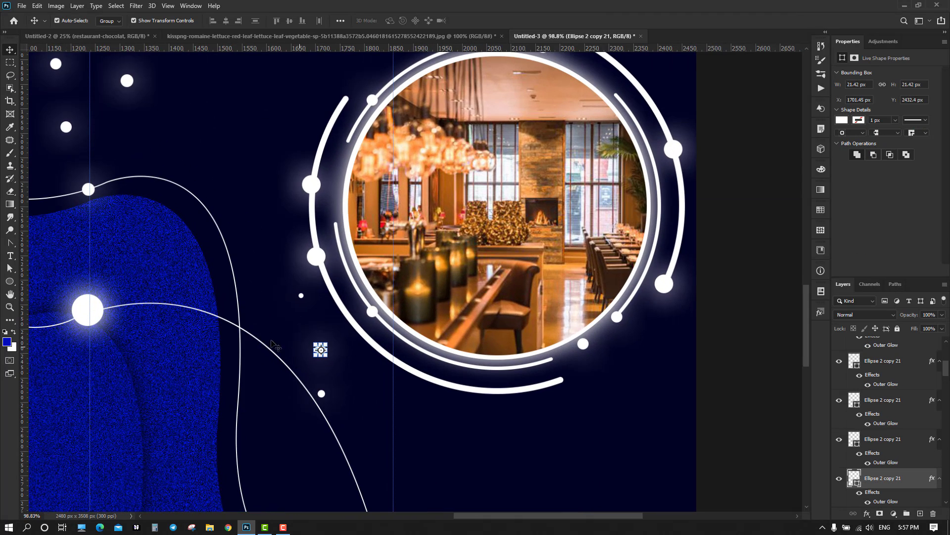
pyautogui.click(314, 254)
pyautogui.click(325, 398)
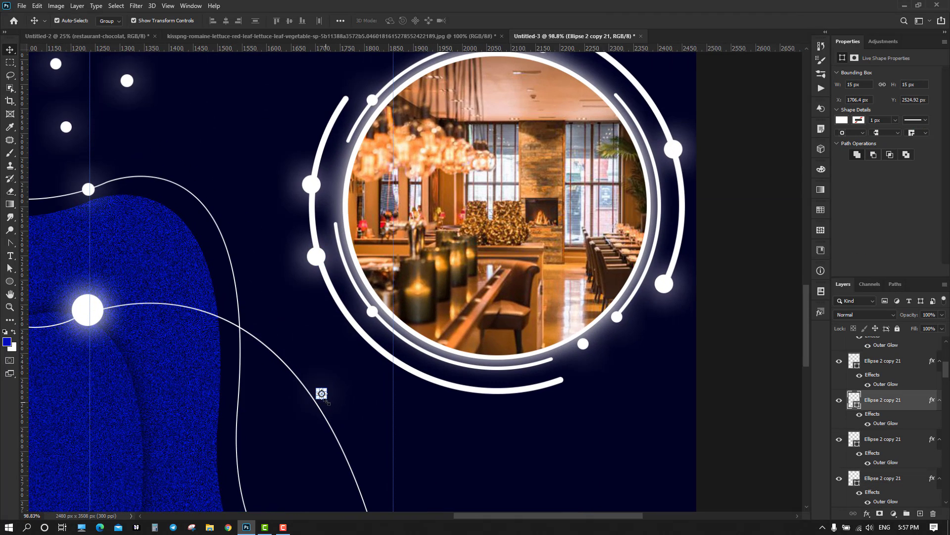
pyautogui.press('Delete')
# Step: Release the restaurant photo in the smaller frame from its clipping mask and delete it
pyautogui.scroll(-5, 514, 442)
pyautogui.moveTo(568, 453); pyautogui.dragTo(455, 390)
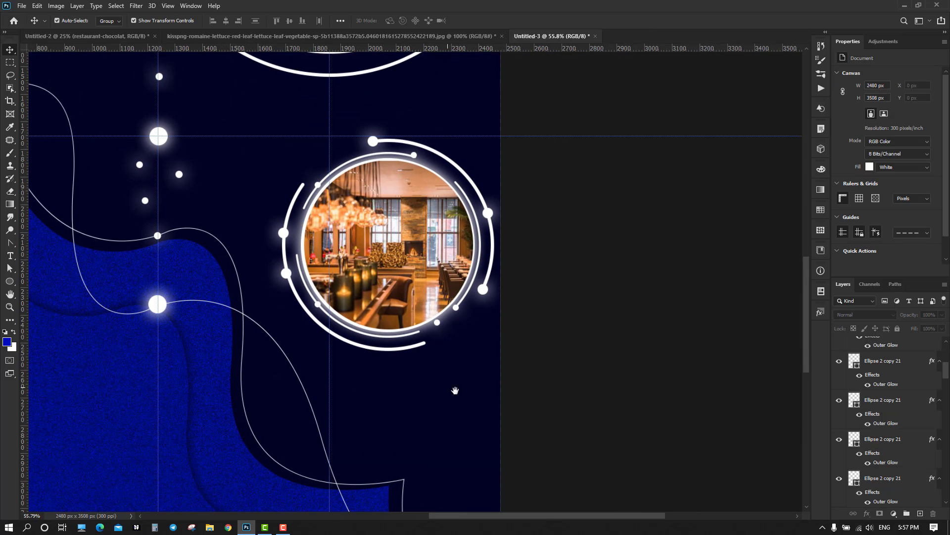
pyautogui.click(386, 281)
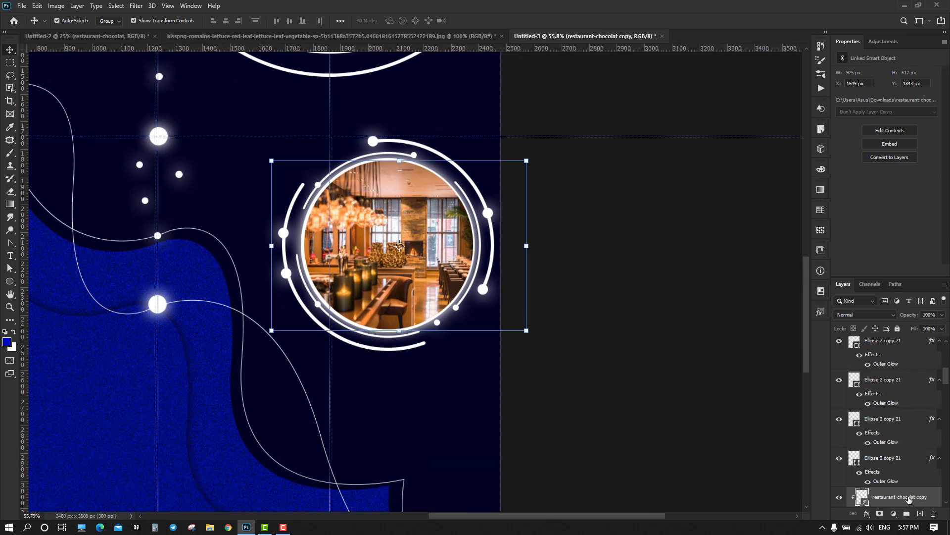
pyautogui.scroll(-3, 903, 458)
pyautogui.scroll(3, 899, 419)
pyautogui.scroll(-2, 889, 464)
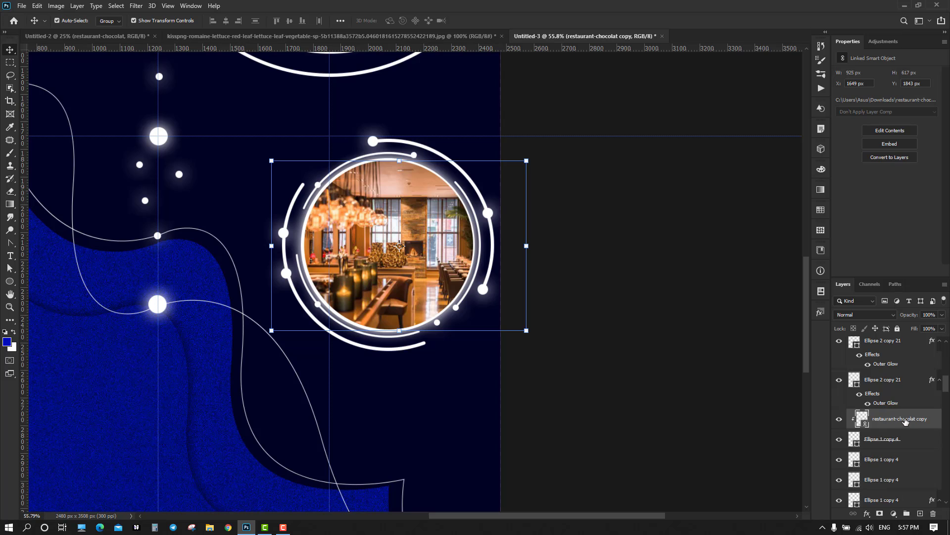
pyautogui.keyDown('alt'); pyautogui.click(907, 428); pyautogui.keyUp('alt')
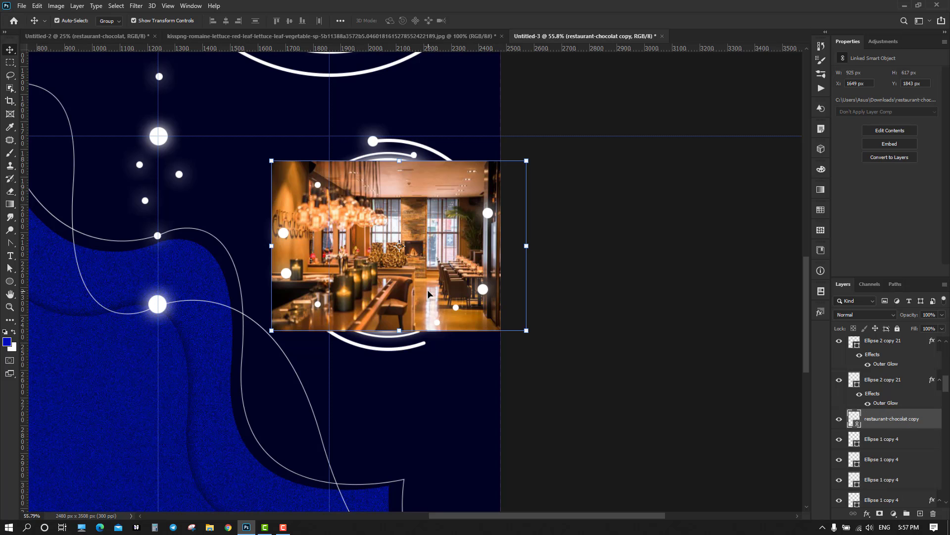
pyautogui.press('Delete')
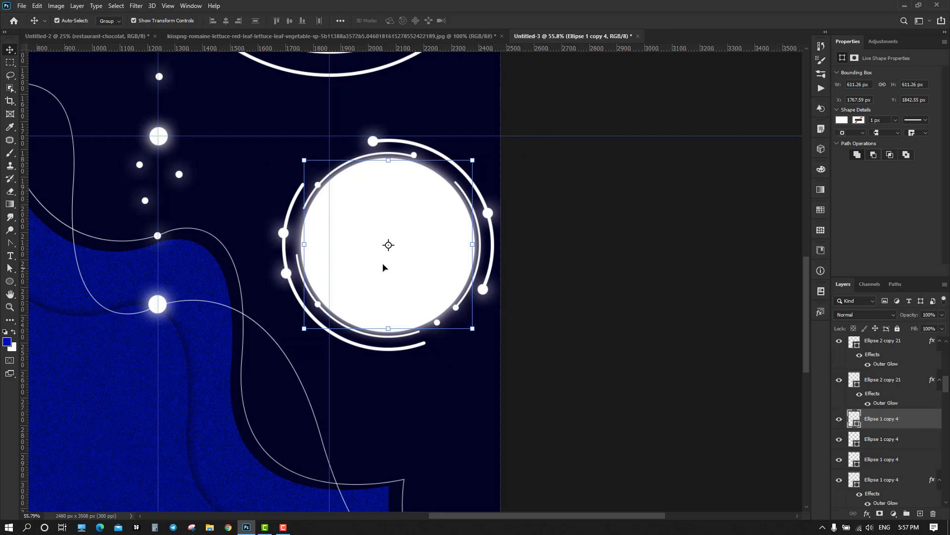
pyautogui.click(446, 405)
# Step: Copy the salad photo from the Untitled-2 document into the Untitled-3 poster, placing it over the smaller frame's white circle
pyautogui.scroll(-2, 446, 405)
pyautogui.scroll(-3, 449, 410)
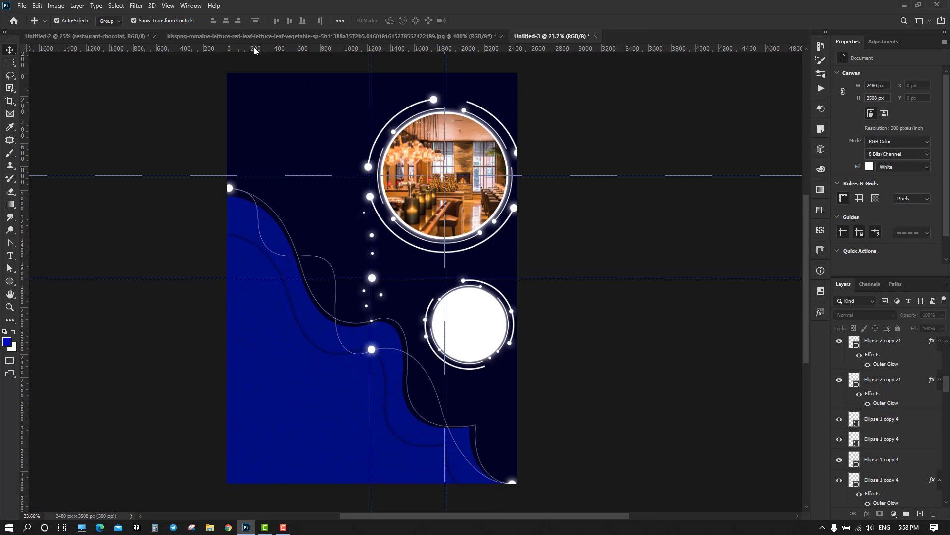
pyautogui.click(79, 41)
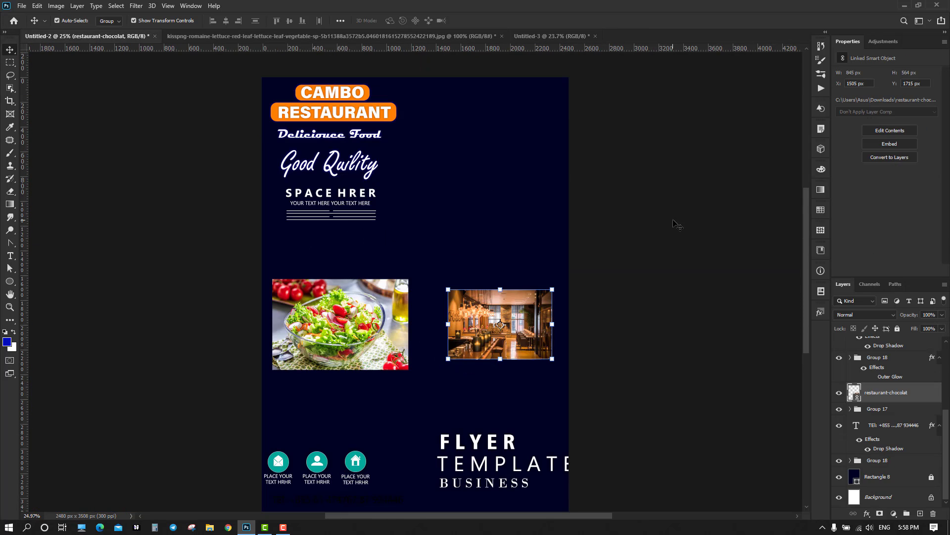
pyautogui.click(363, 348)
pyautogui.moveTo(363, 348); pyautogui.dragTo(448, 371)
pyautogui.scroll(2, 542, 323)
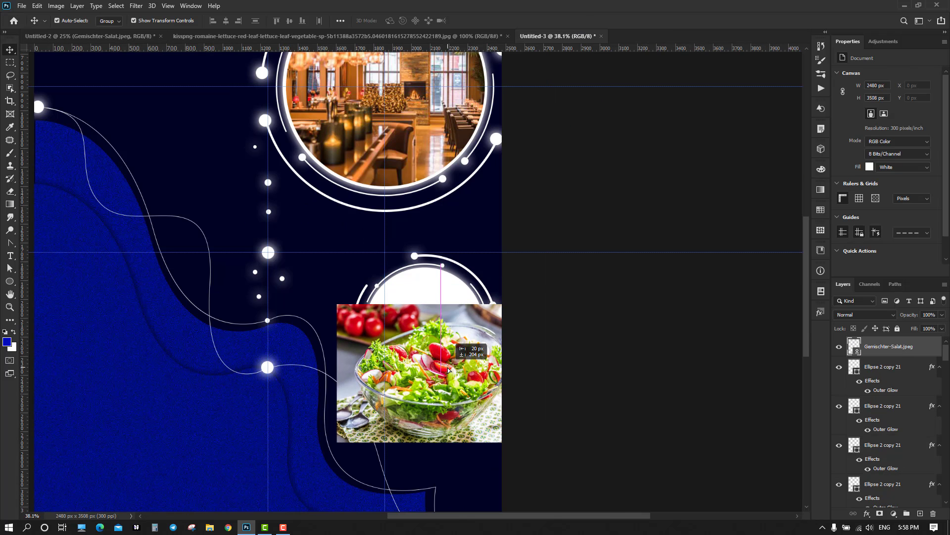
# Step: Bring the smaller frame's white circle to the front, then stack the salad photo above it and clip the photo to the circle
pyautogui.click(435, 287)
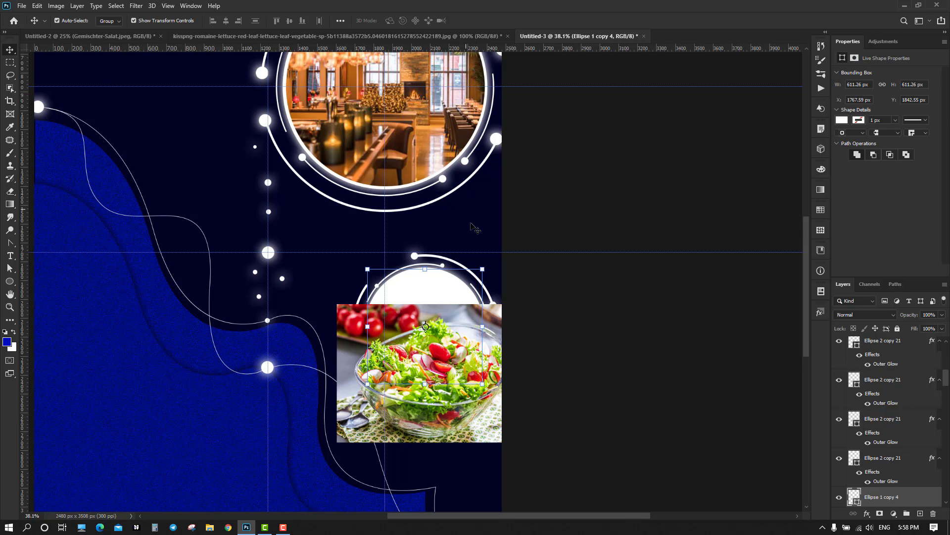
pyautogui.click(77, 6)
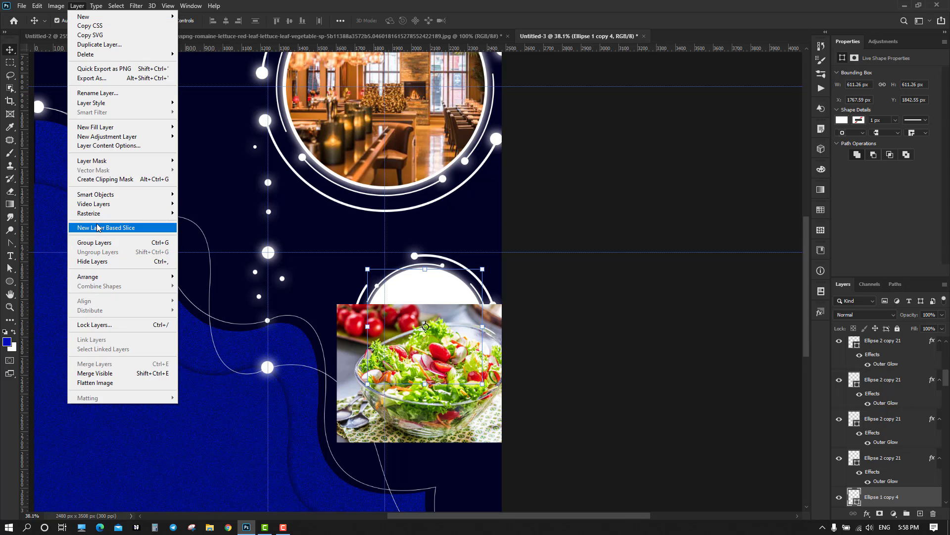
pyautogui.moveTo(104, 277)
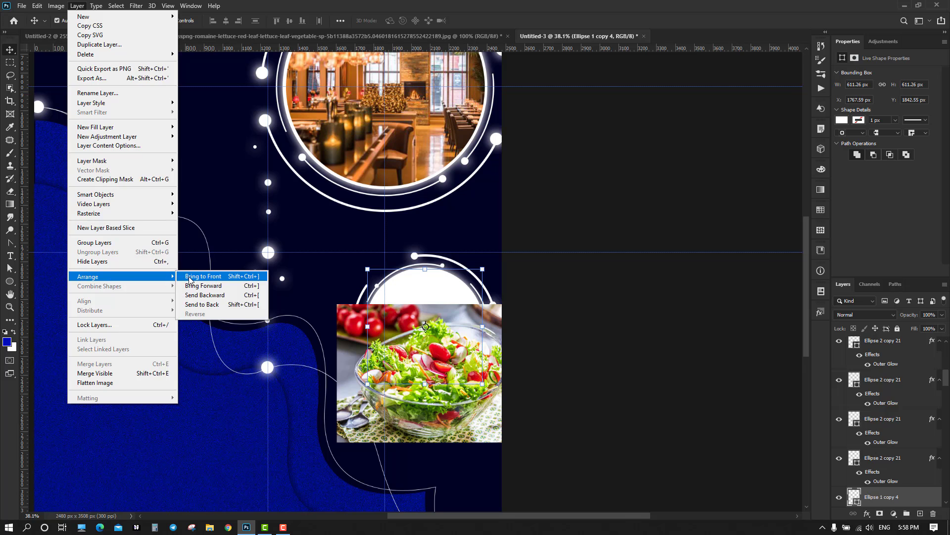
pyautogui.click(203, 277)
pyautogui.click(567, 328)
pyautogui.click(485, 426)
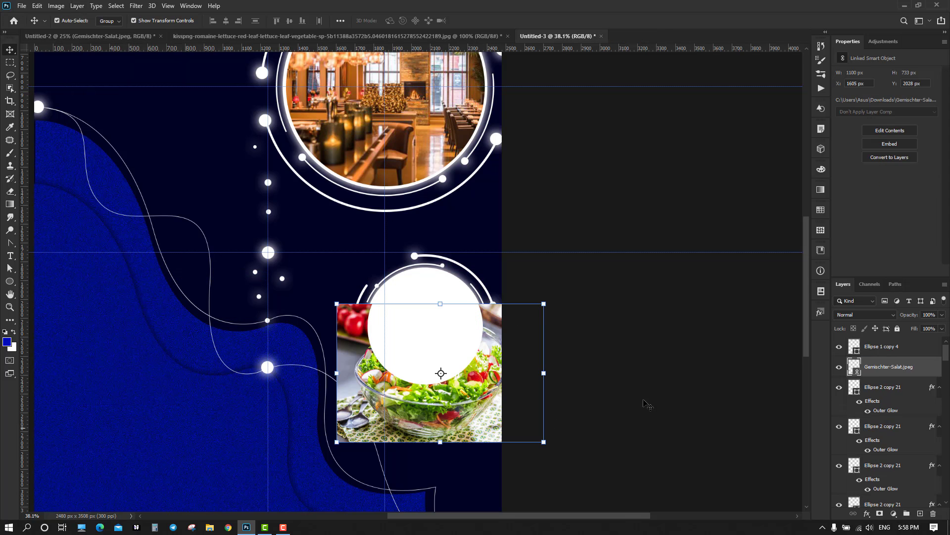
pyautogui.moveTo(911, 367); pyautogui.dragTo(913, 355)
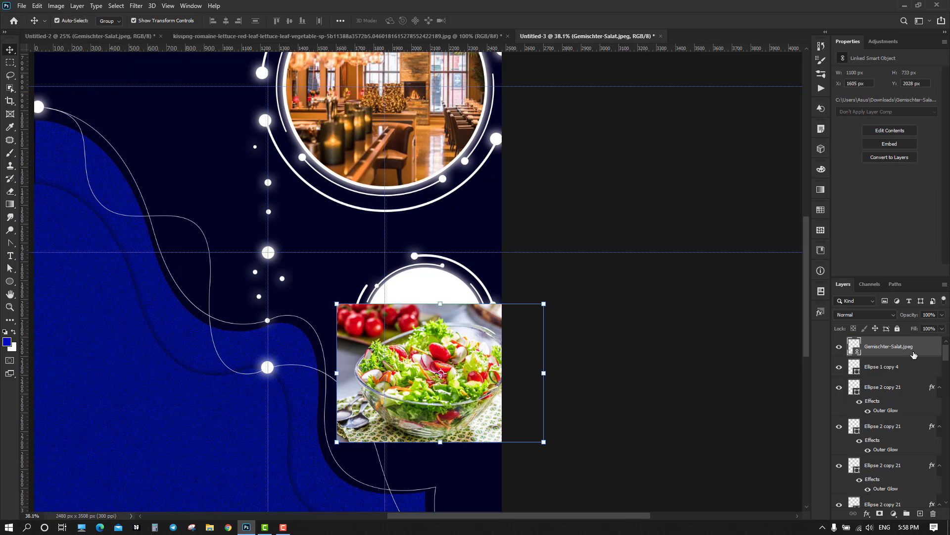
pyautogui.keyDown('alt'); pyautogui.click(914, 355); pyautogui.keyUp('alt')
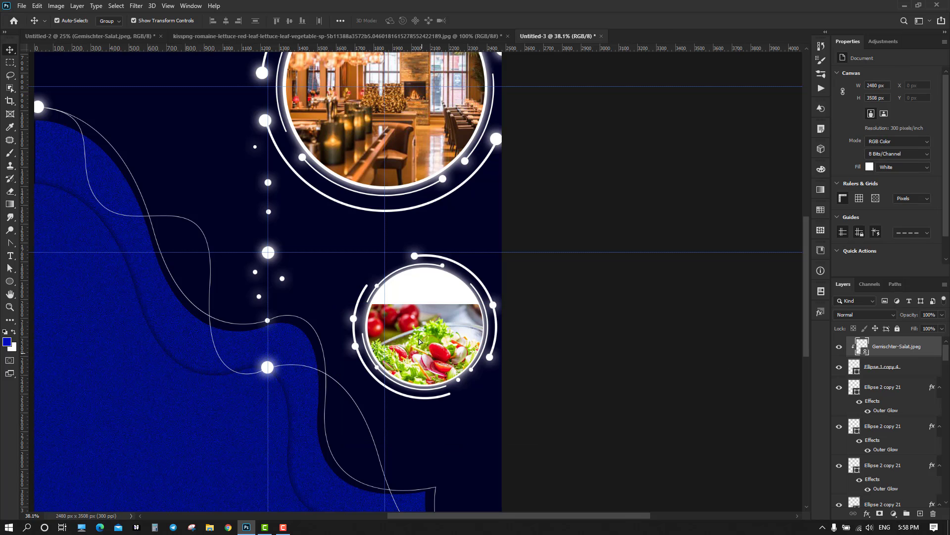
# Step: Move the clipped salad photo up to fill the circle and scale it to 22.78%
pyautogui.moveTo(424, 360); pyautogui.dragTo(414, 314)
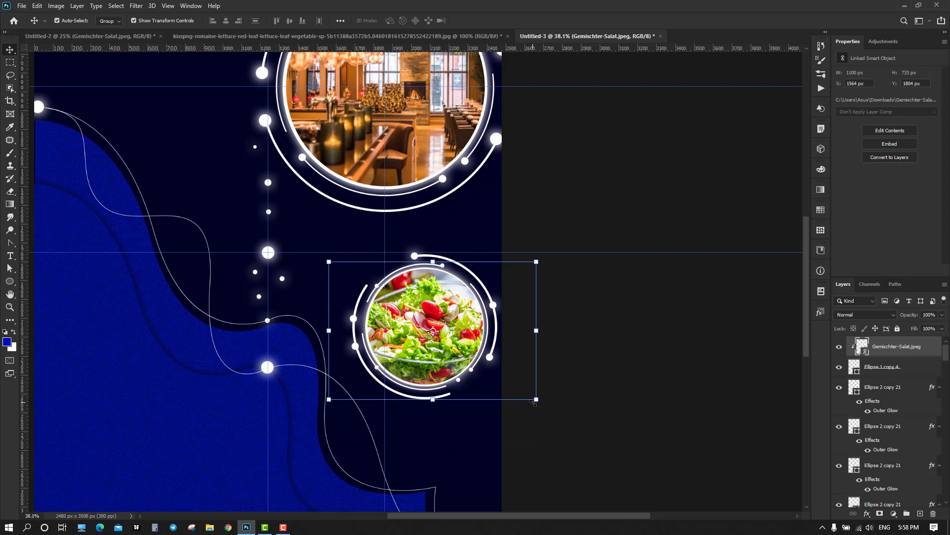
pyautogui.moveTo(534, 402); pyautogui.dragTo(513, 392)
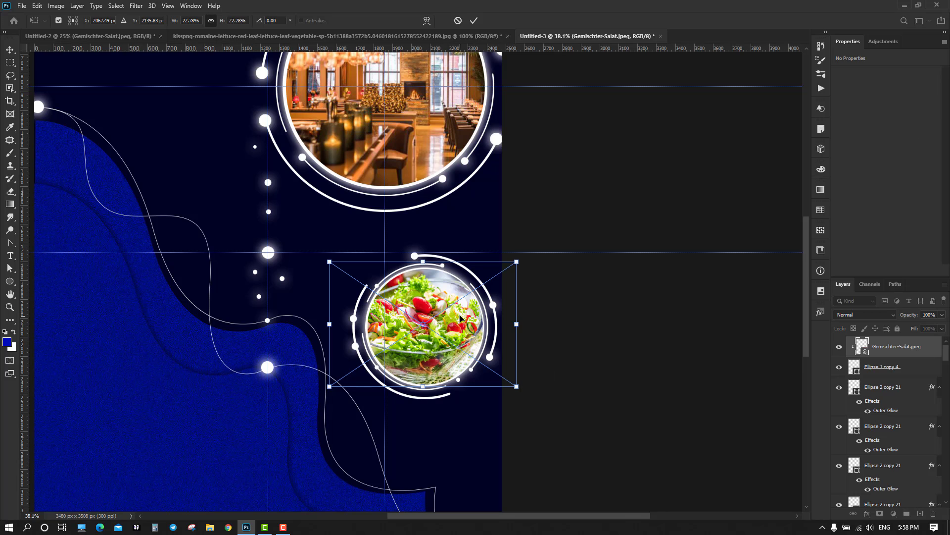
pyautogui.moveTo(460, 318); pyautogui.dragTo(462, 318)
pyautogui.click(473, 22)
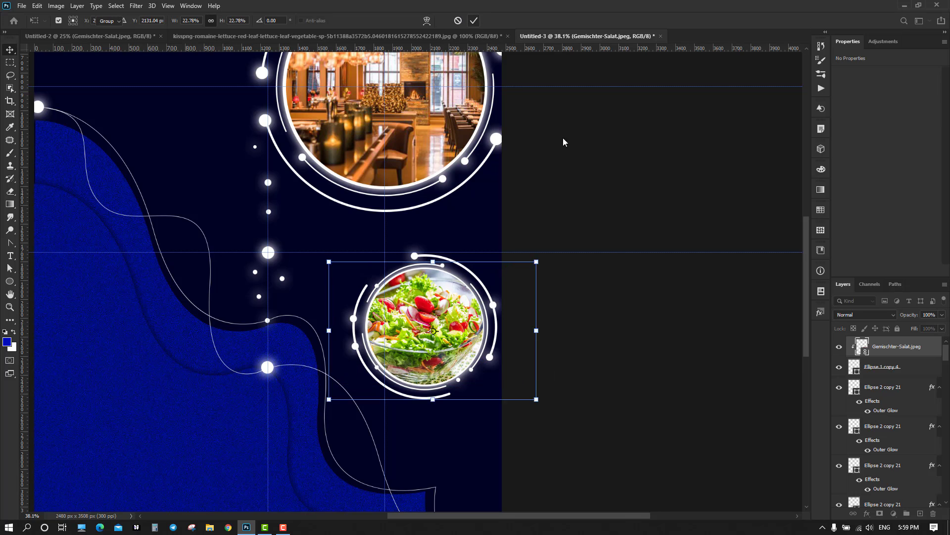
# Step: Duplicate the glowing dot onto the bare ends of the salad frame's outer left and bottom arcs
pyautogui.scroll(-1, 582, 395)
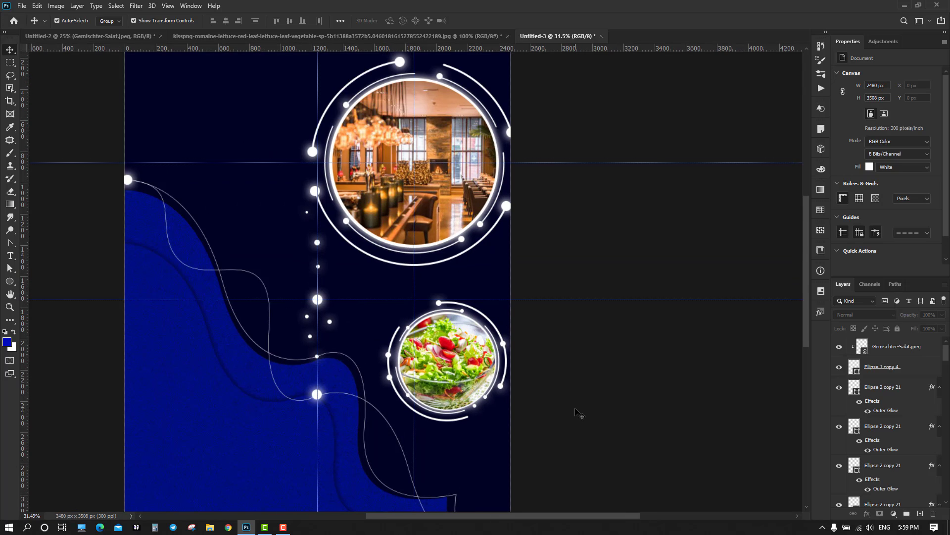
pyautogui.scroll(5, 420, 314)
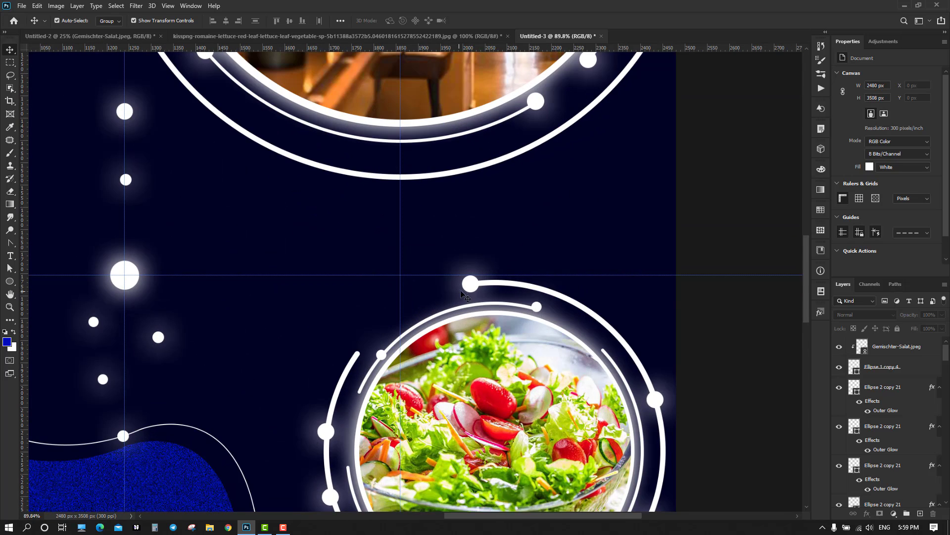
pyautogui.moveTo(466, 289); pyautogui.dragTo(365, 354)
pyautogui.click(693, 338)
pyautogui.scroll(-4, 713, 405)
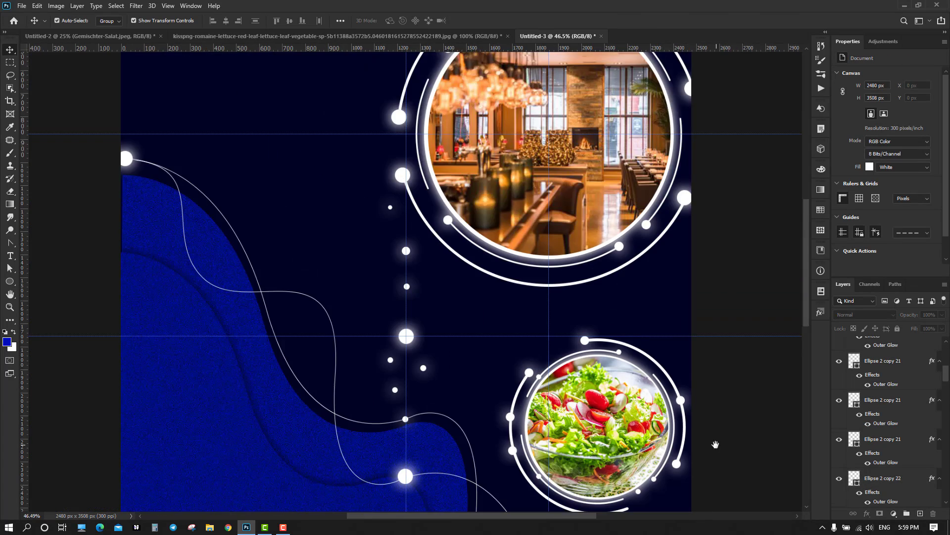
pyautogui.moveTo(716, 444); pyautogui.dragTo(493, 367)
pyautogui.scroll(3, 569, 331)
pyautogui.scroll(-2, 550, 428)
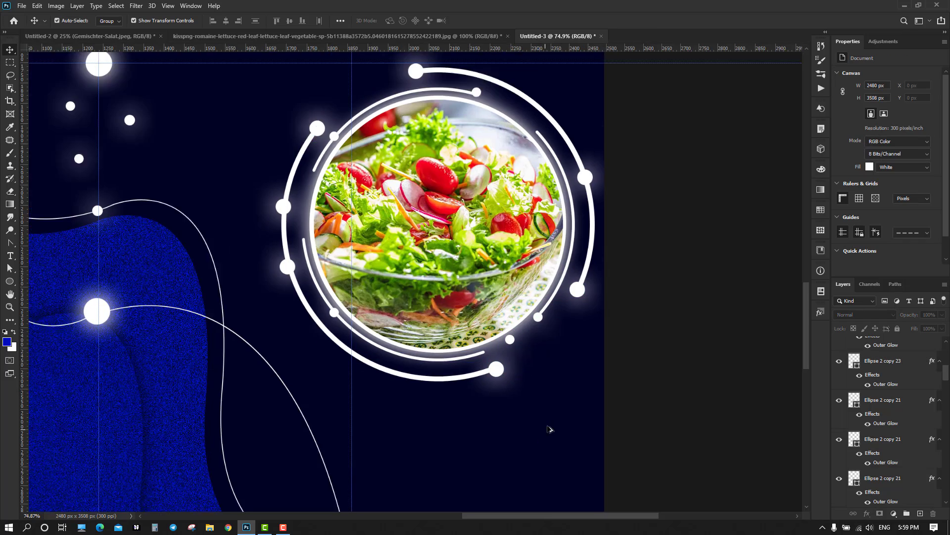
# Step: Select the salad photo with all its arcs and glowing dots and group them
pyautogui.scroll(-6, 550, 428)
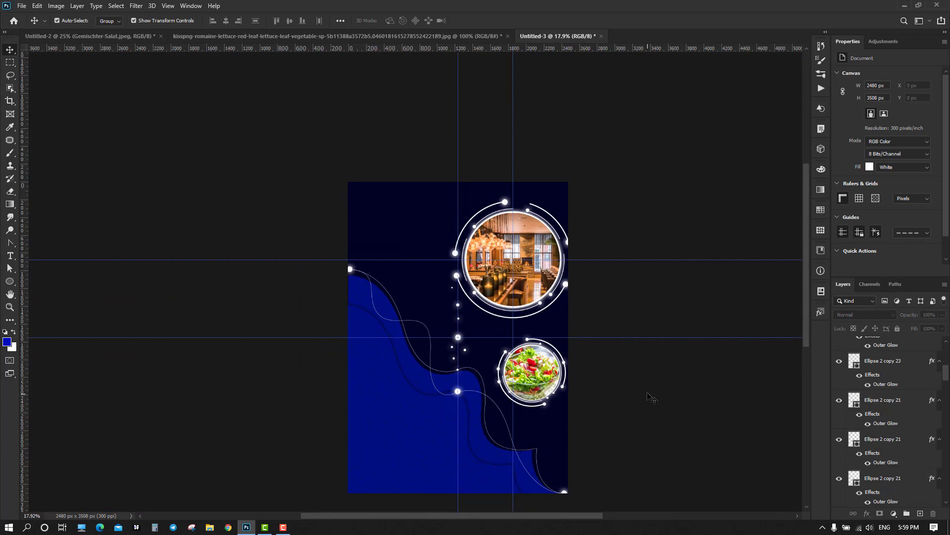
pyautogui.scroll(-1, 650, 396)
pyautogui.scroll(3, 648, 392)
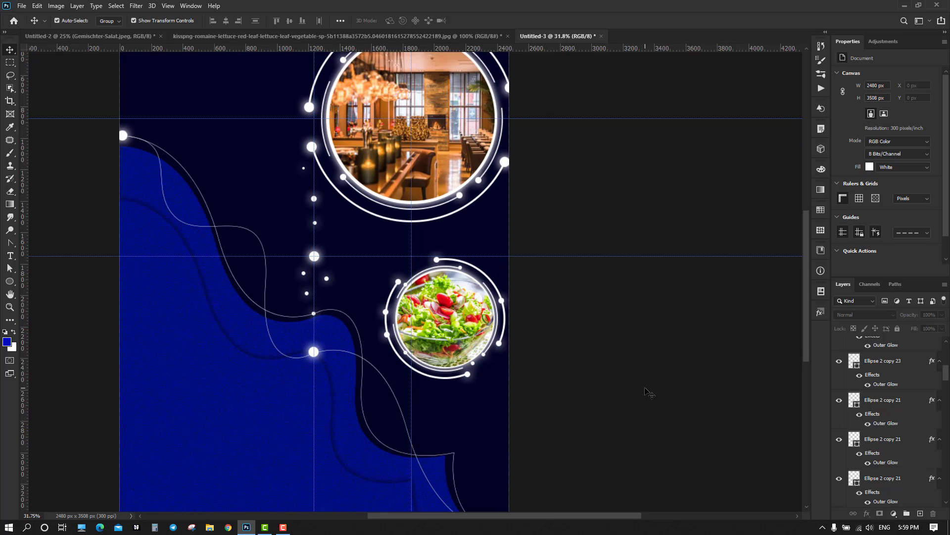
pyautogui.moveTo(480, 252); pyautogui.dragTo(591, 376)
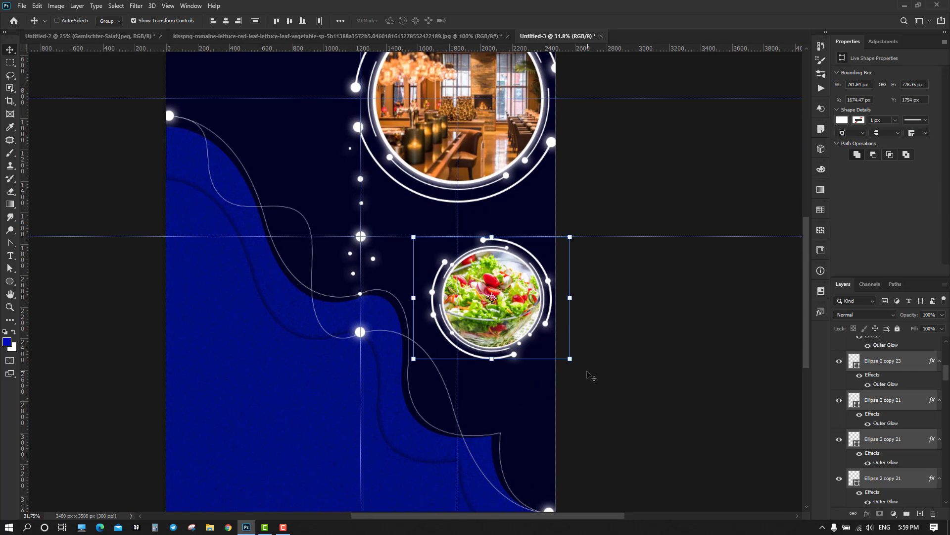
pyautogui.keyDown('ctrl'); pyautogui.click(639, 397); pyautogui.keyUp('ctrl')
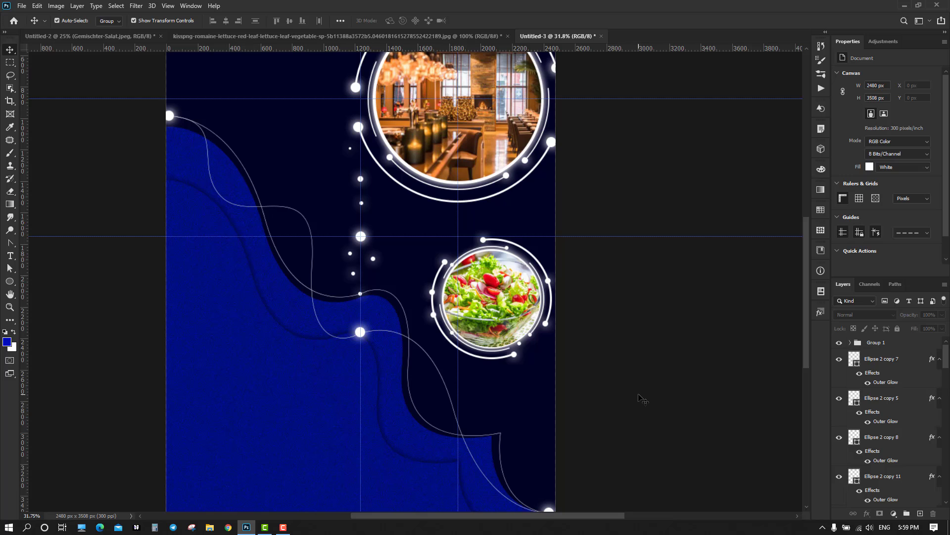
# Step: Copy the CAMBO RESTAURANT heading, taglines and SPACE HRER text block from Untitled-2 into Untitled-3, placing them in the poster's upper-left area
pyautogui.click(79, 40)
pyautogui.click(314, 120)
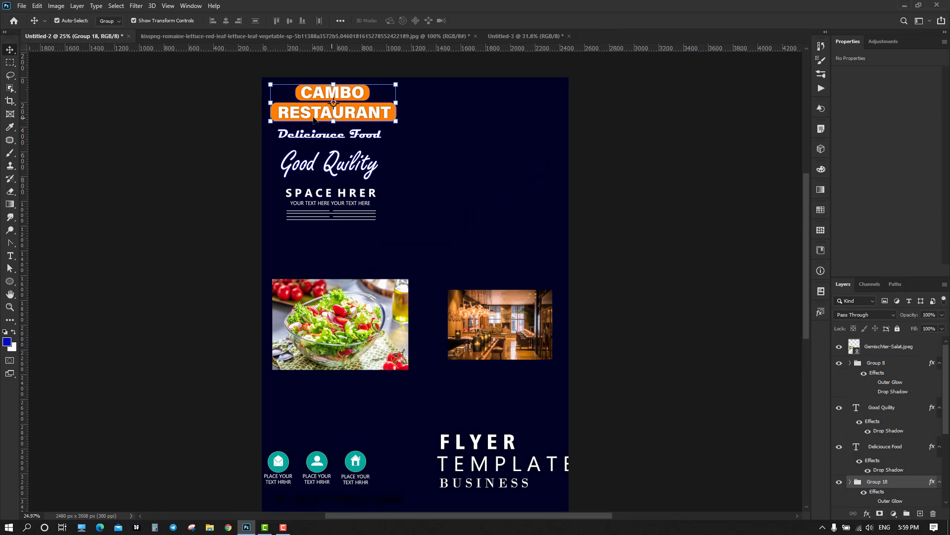
pyautogui.moveTo(270, 67); pyautogui.dragTo(412, 220)
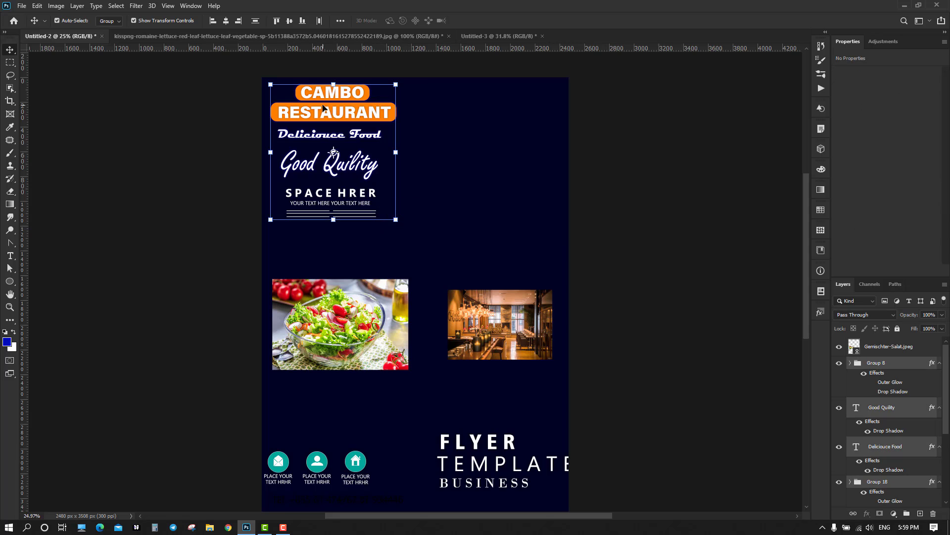
pyautogui.moveTo(324, 108); pyautogui.dragTo(270, 136)
pyautogui.scroll(5, 308, 251)
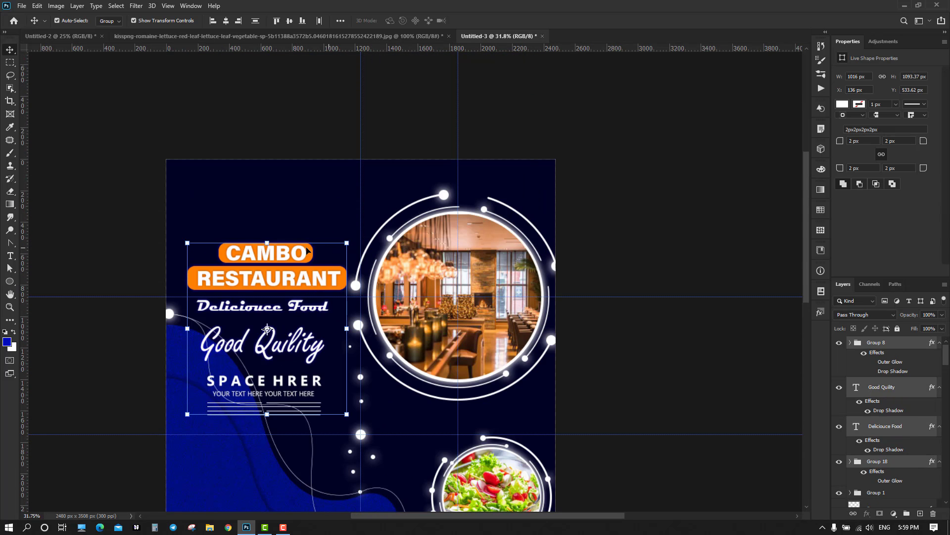
pyautogui.moveTo(273, 260); pyautogui.dragTo(281, 193)
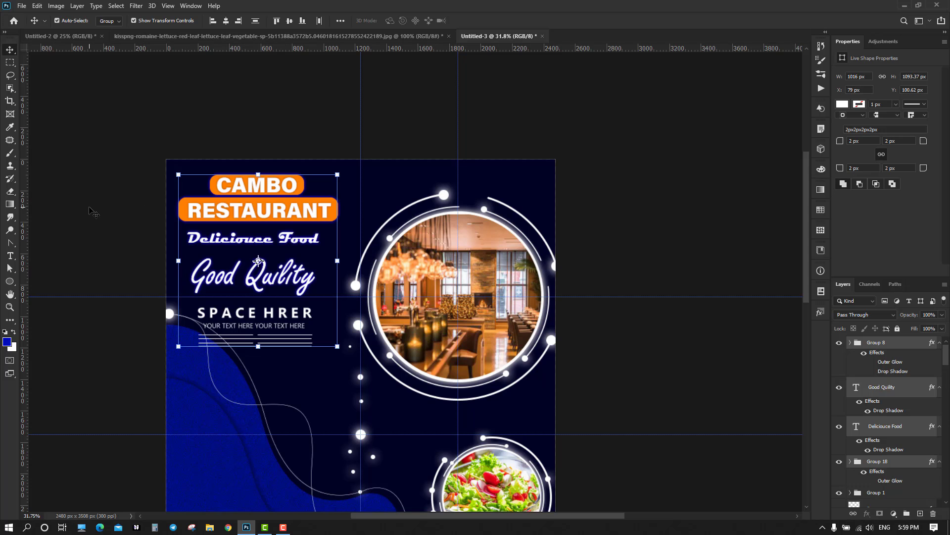
# Step: Apply a white Outer Glow to the CAMBO RESTAURANT heading group with 20% opacity and a 250 px size
pyautogui.doubleClick(916, 466)
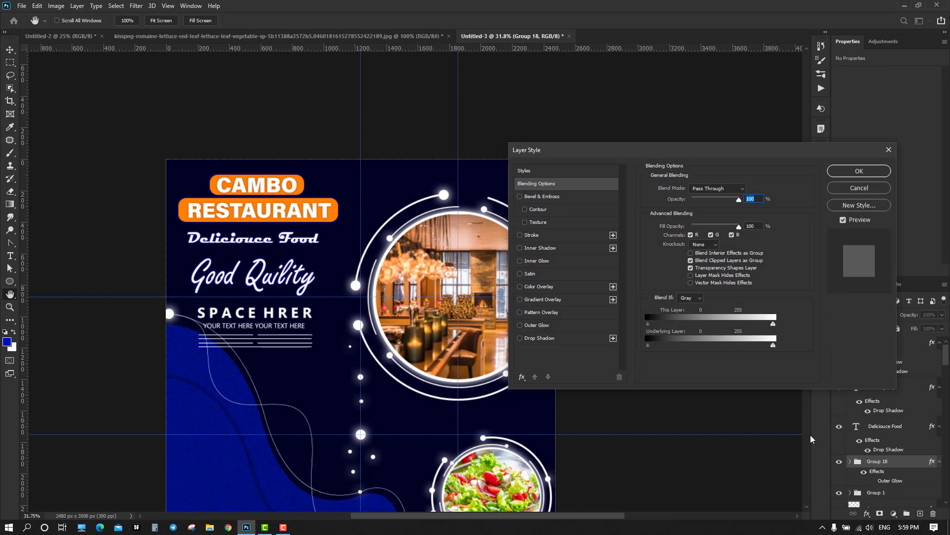
pyautogui.click(566, 325)
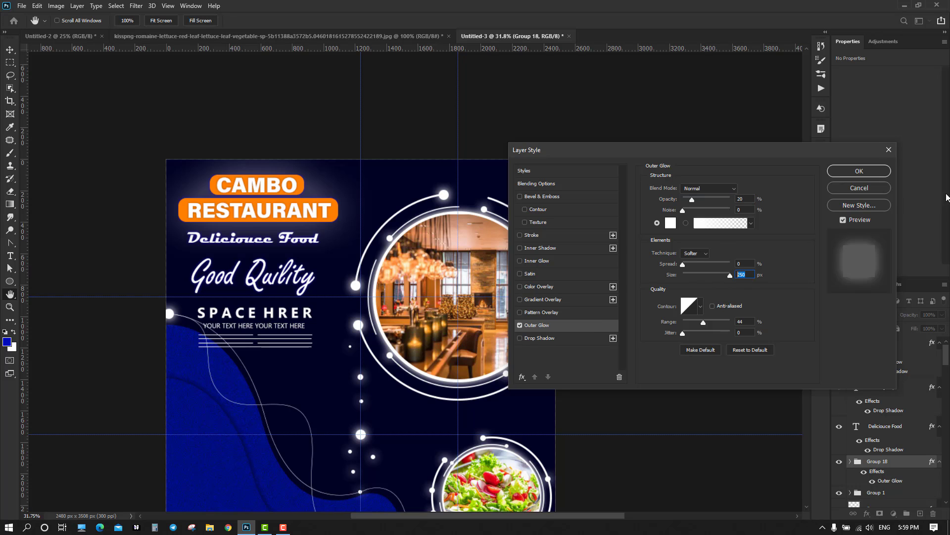
pyautogui.click(879, 173)
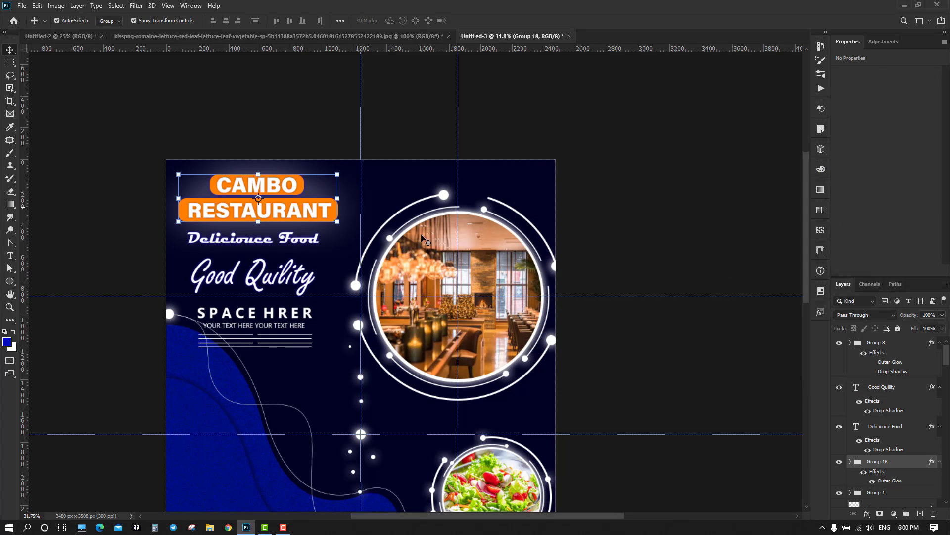
pyautogui.click(88, 236)
# Step: Enable a white Outer Glow on the SPACE HRER text group and adjust its opacity
pyautogui.click(276, 317)
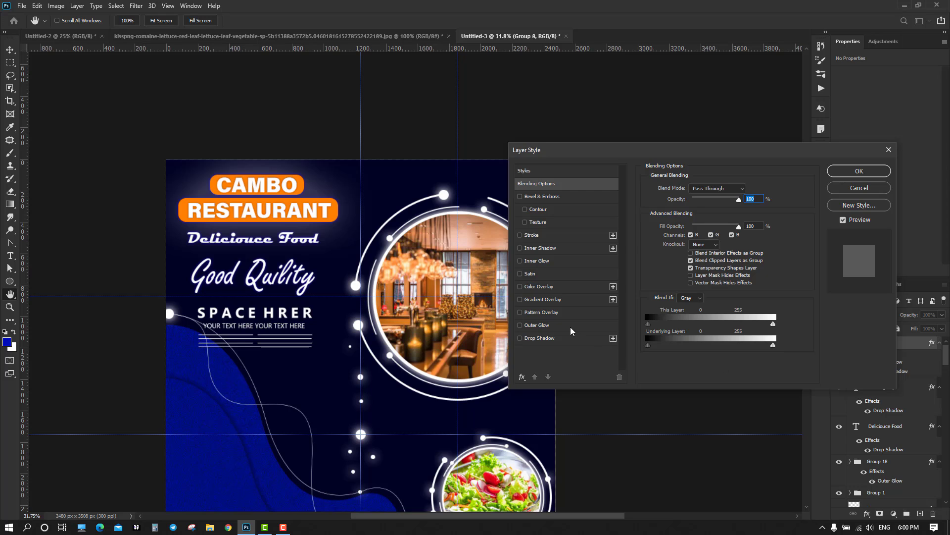
pyautogui.click(570, 325)
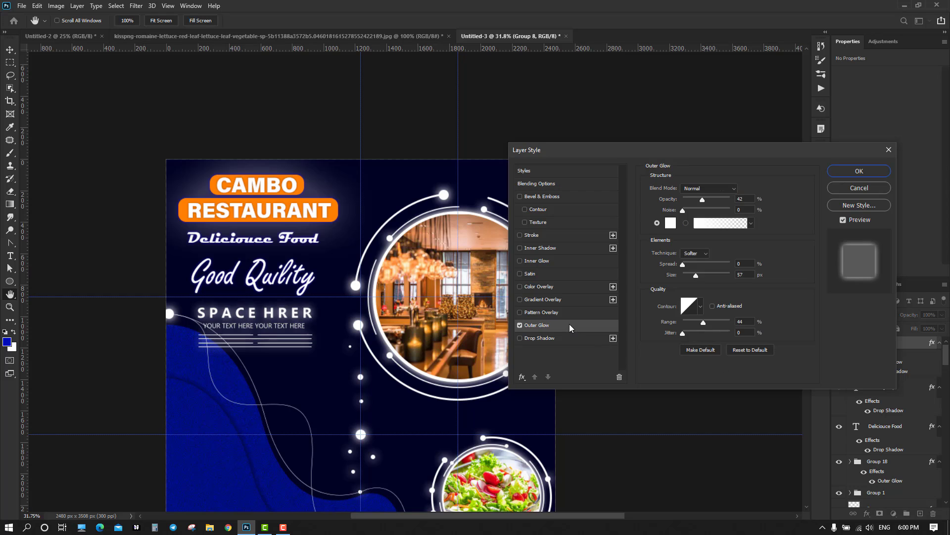
pyautogui.doubleClick(741, 199)
pyautogui.click(859, 171)
pyautogui.click(85, 268)
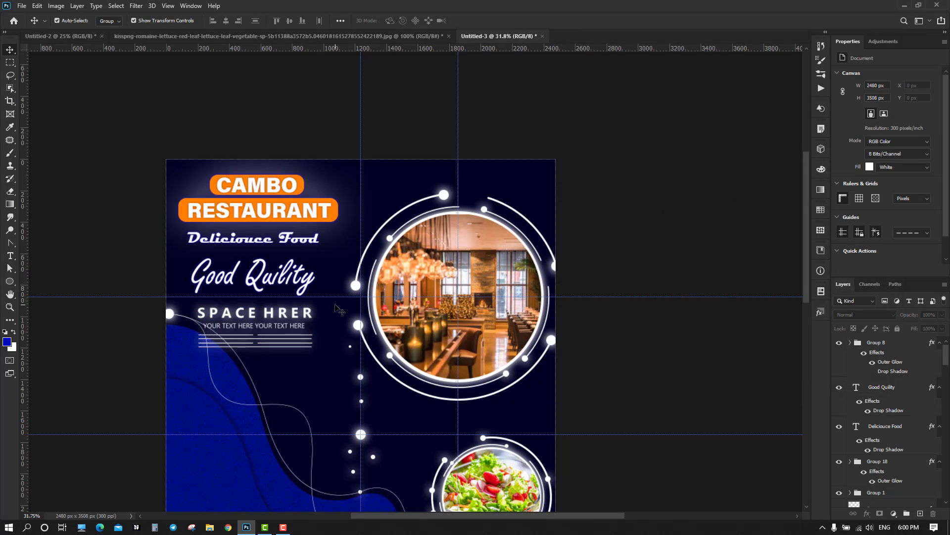
# Step: Copy the contact icons, telephone line and FLYER TEMPLATE BUSINESS title from Untitled-2 into Untitled-3, placing them along the poster's bottom edge
pyautogui.scroll(-5, 571, 322)
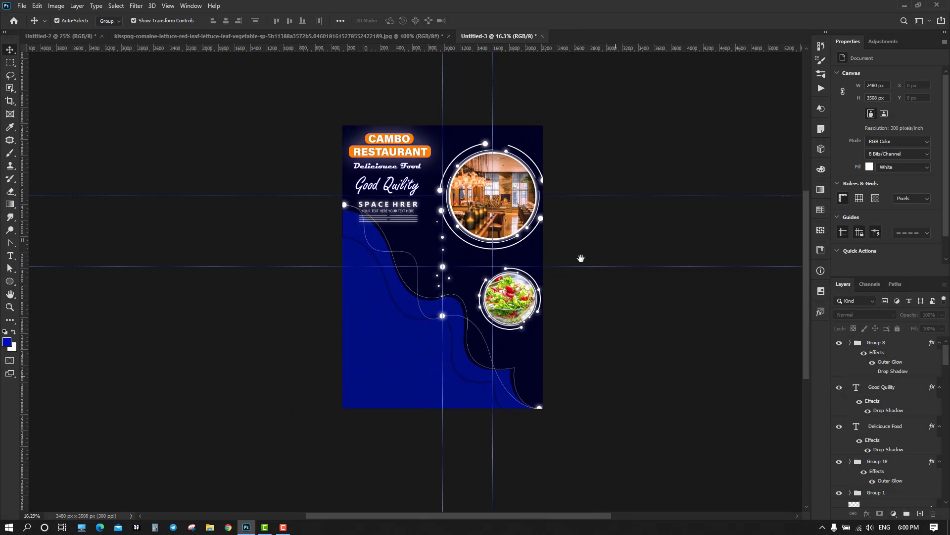
pyautogui.scroll(3, 544, 262)
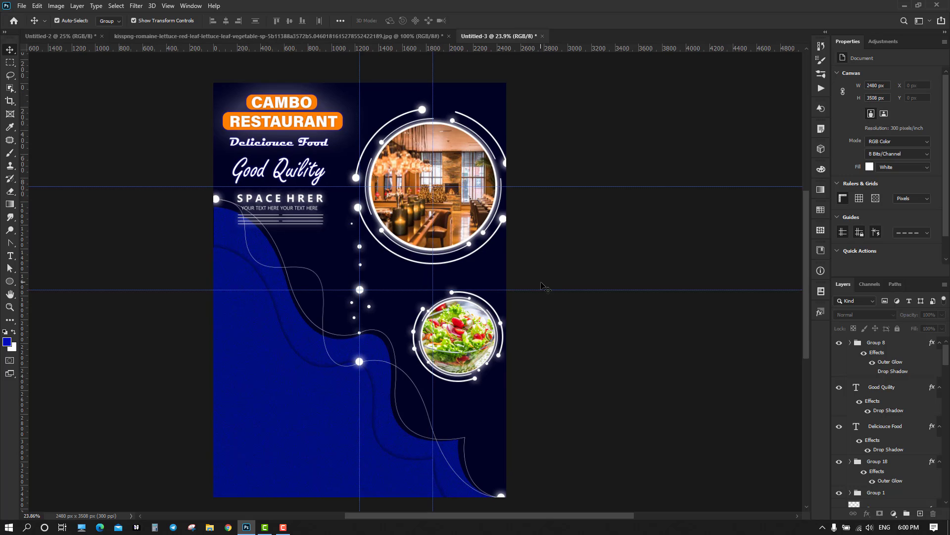
pyautogui.moveTo(543, 287); pyautogui.dragTo(554, 284)
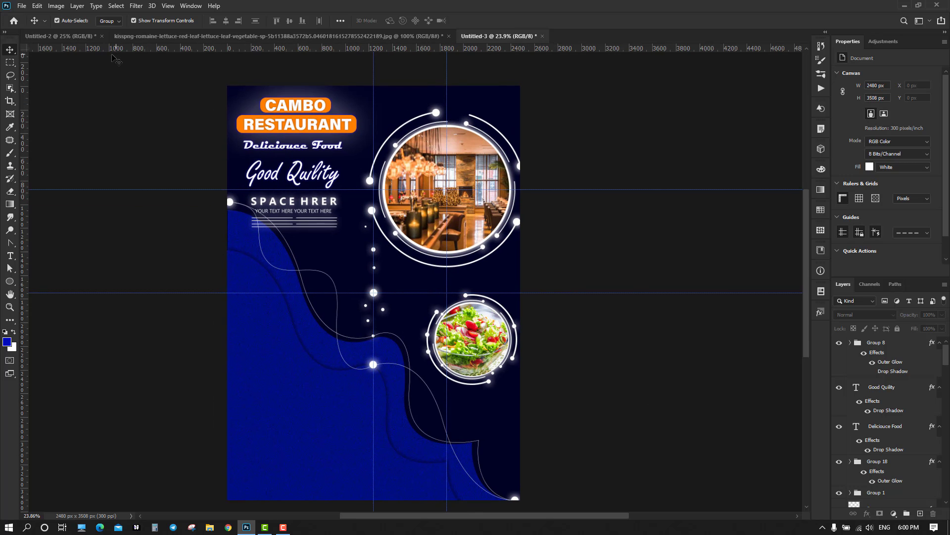
pyautogui.click(70, 40)
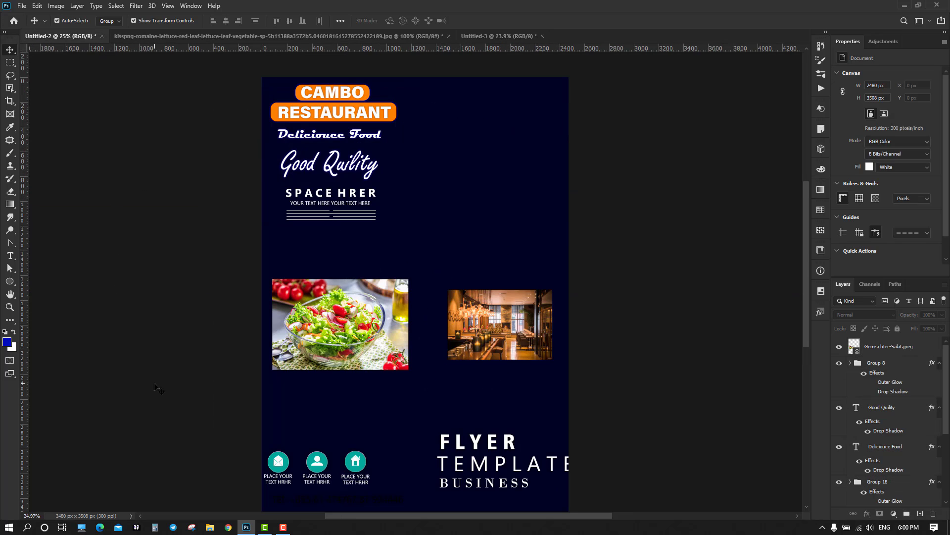
pyautogui.moveTo(260, 421); pyautogui.dragTo(448, 472)
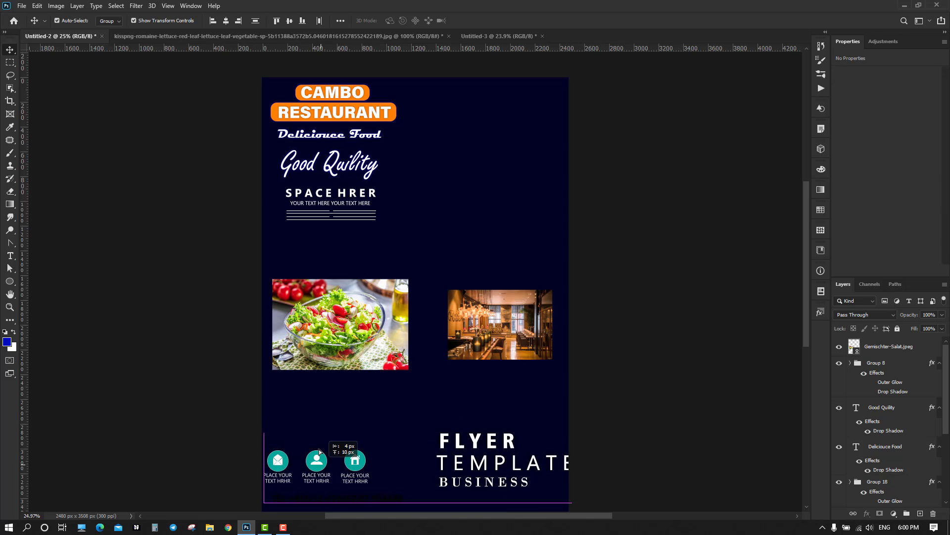
pyautogui.moveTo(349, 431); pyautogui.dragTo(294, 448)
pyautogui.scroll(-3, 287, 435)
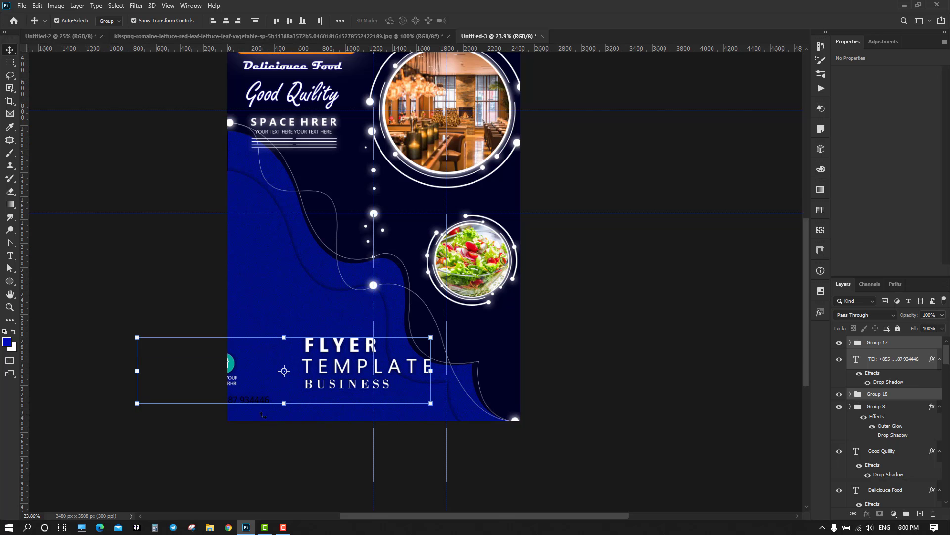
pyautogui.moveTo(309, 331); pyautogui.dragTo(391, 339)
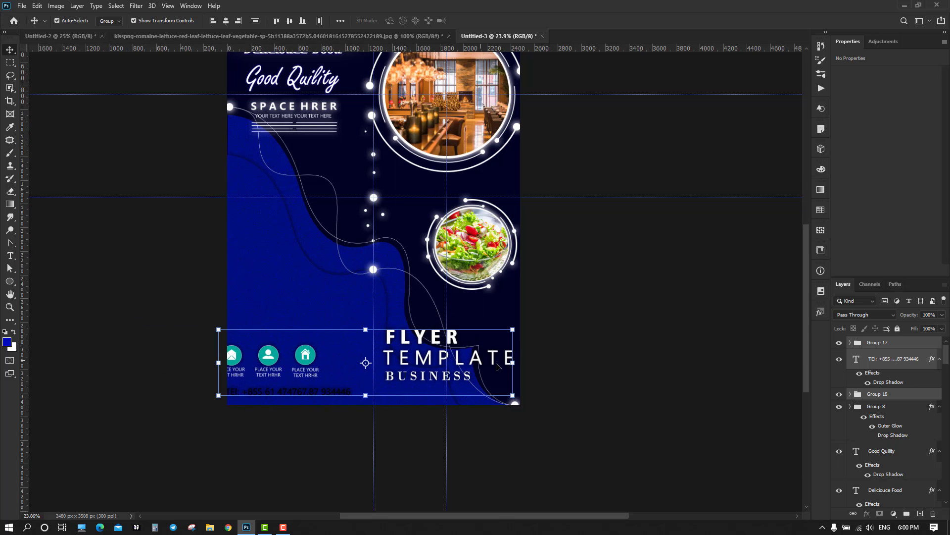
pyautogui.click(616, 379)
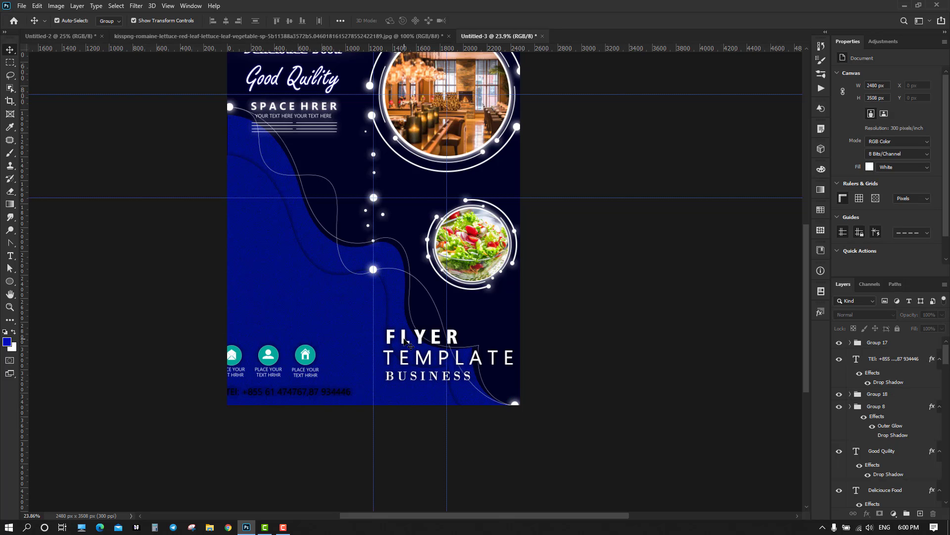
# Step: Move the FLYER TEMPLATE BUSINESS title onto the poster's lower-left blue area and the contact icons to the bottom-centre edge
pyautogui.moveTo(406, 342); pyautogui.dragTo(267, 299)
pyautogui.click(269, 360)
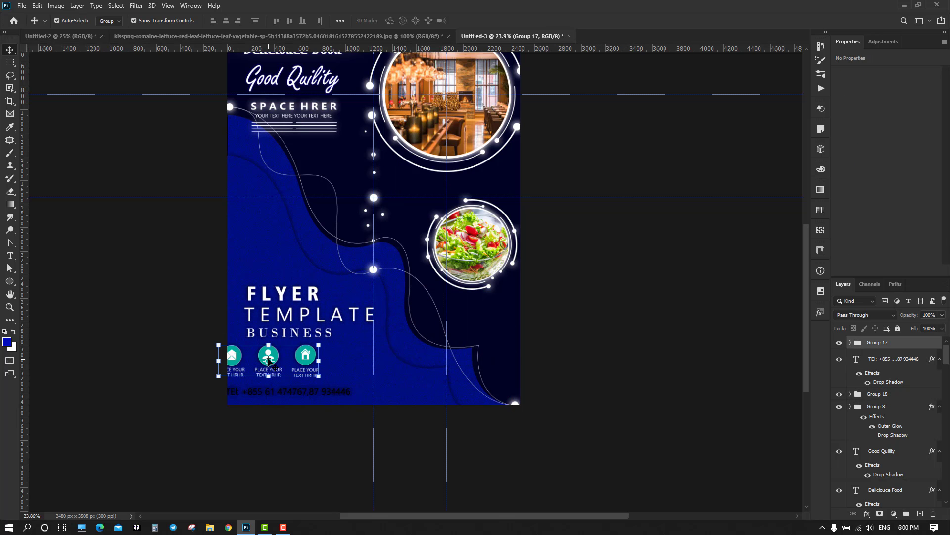
pyautogui.moveTo(269, 361); pyautogui.dragTo(418, 384)
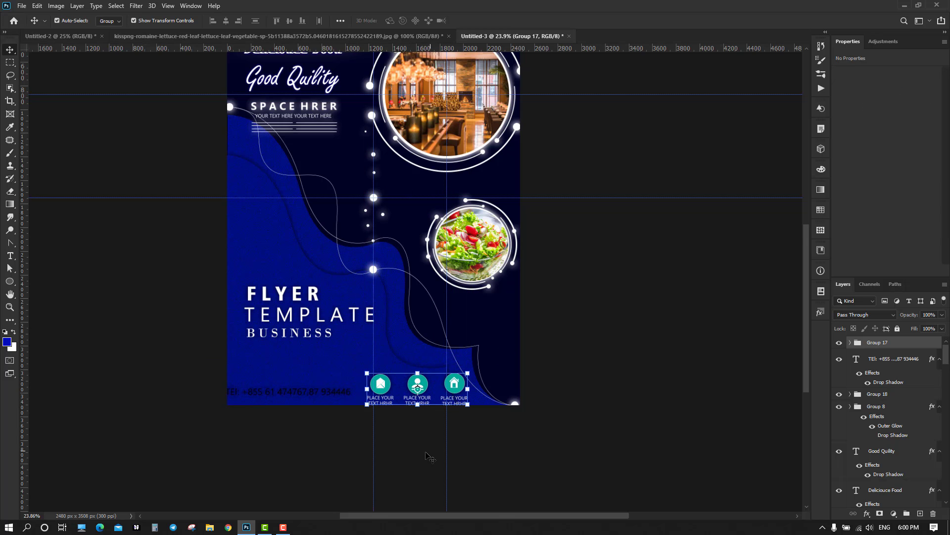
pyautogui.click(428, 458)
pyautogui.scroll(-1, 378, 439)
pyautogui.scroll(4, 312, 396)
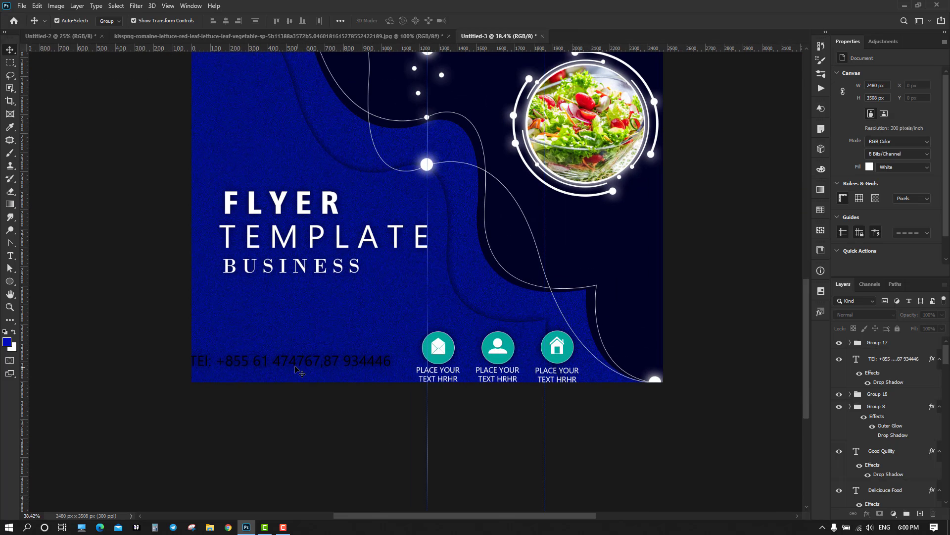
# Step: Nudge the telephone line inside the poster's lower-left corner and shift the contact icons slightly beside it
pyautogui.moveTo(278, 365); pyautogui.dragTo(284, 373)
pyautogui.click(339, 418)
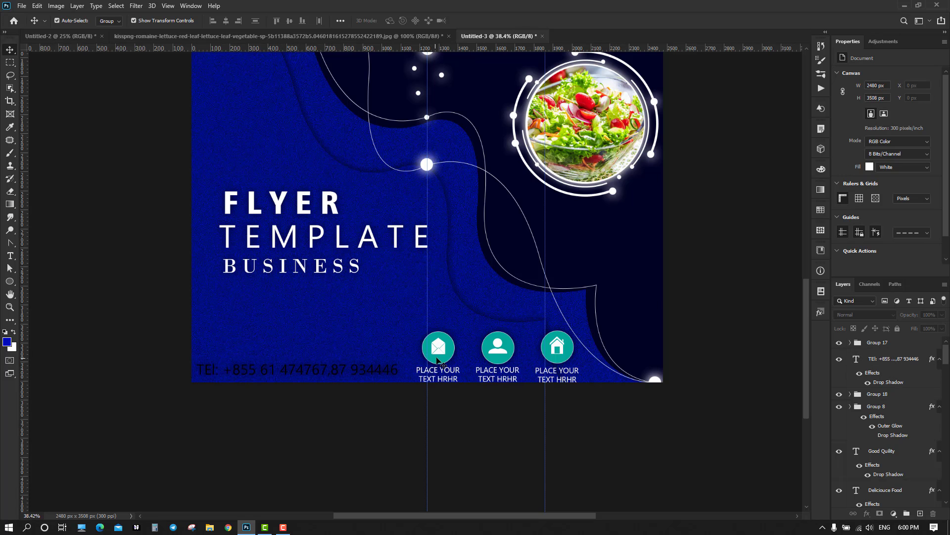
pyautogui.moveTo(436, 358); pyautogui.dragTo(429, 351)
pyautogui.click(450, 472)
pyautogui.scroll(-6, 471, 447)
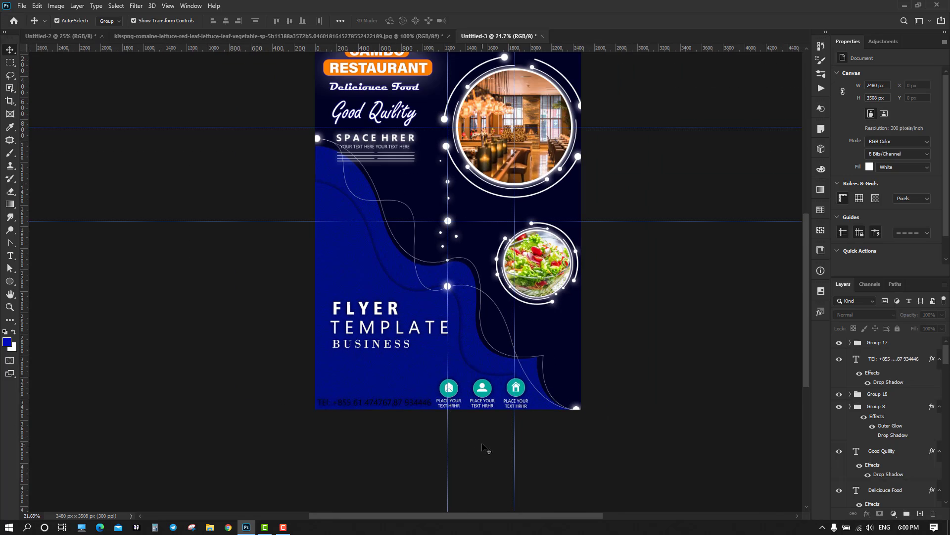
pyautogui.scroll(4, 605, 441)
pyautogui.scroll(-2, 606, 440)
pyautogui.hscroll(2, 607, 440)
pyautogui.scroll(4, 372, 439)
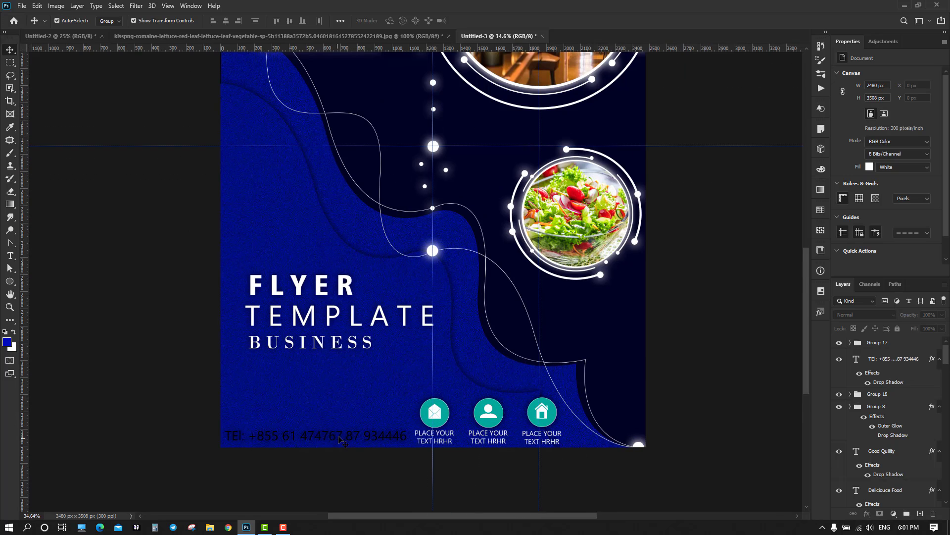
# Step: Set the telephone line's text color to white, ffffff
pyautogui.click(346, 436)
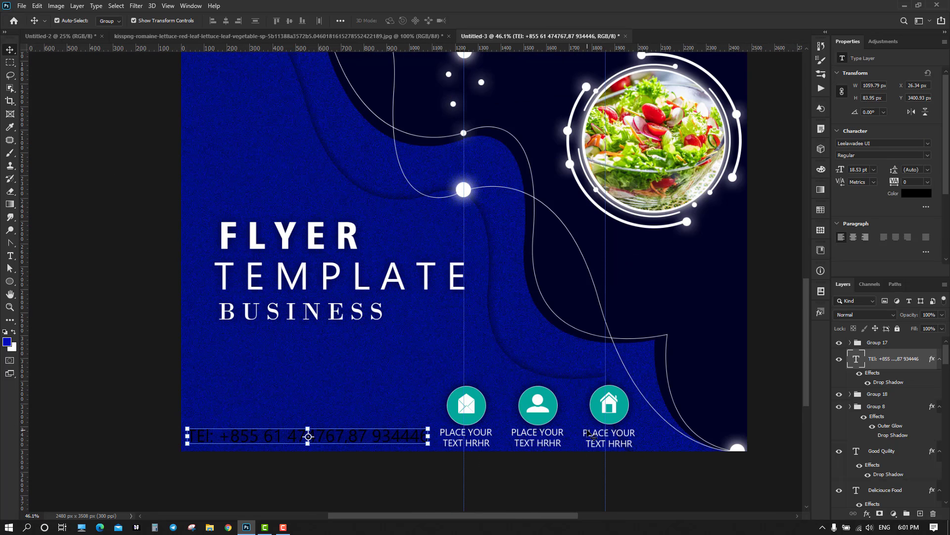
pyautogui.click(918, 193)
pyautogui.click(477, 200)
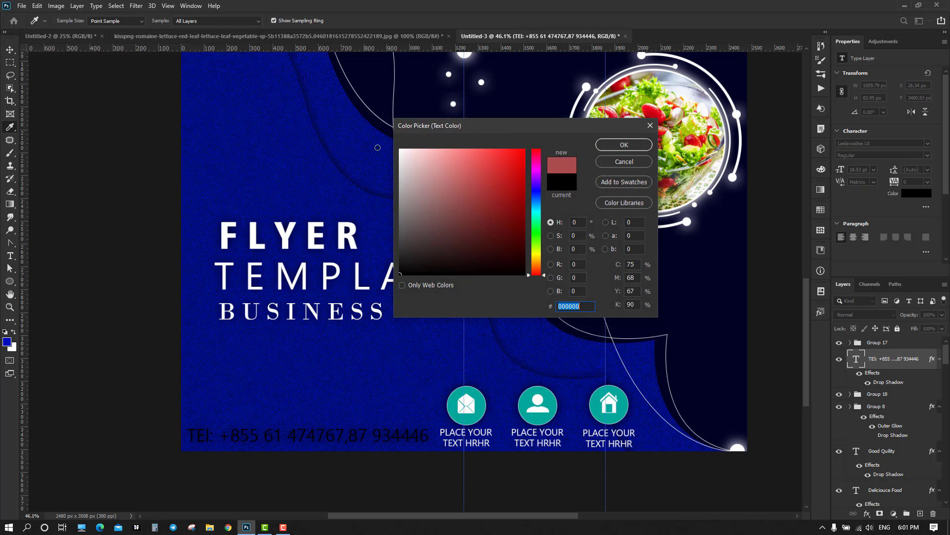
pyautogui.write('ffffff')
pyautogui.click(640, 147)
pyautogui.click(403, 499)
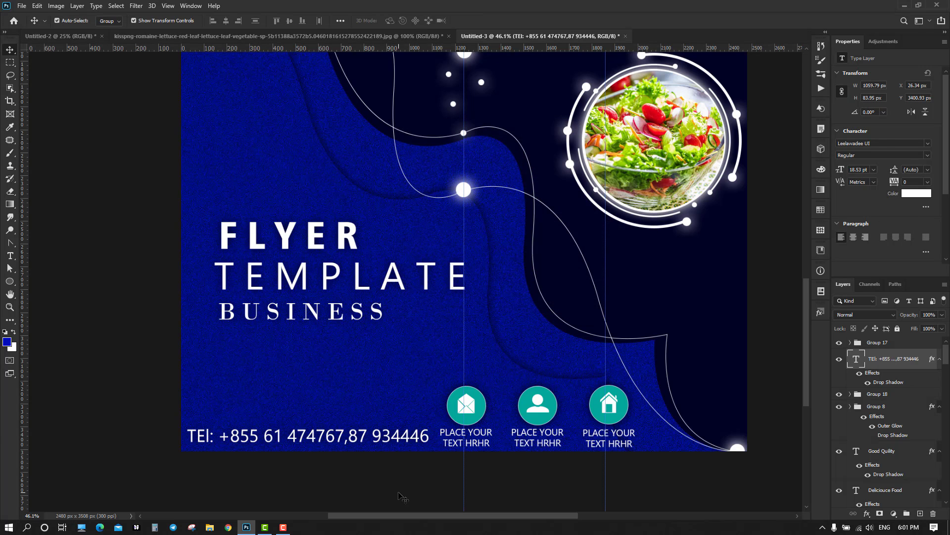
# Step: Shift the FLYER TEMPLATE BUSINESS title closer to the poster's left edge and give it a white Outer Glow at 24% opacity
pyautogui.scroll(1, 382, 458)
pyautogui.moveTo(316, 285); pyautogui.dragTo(294, 289)
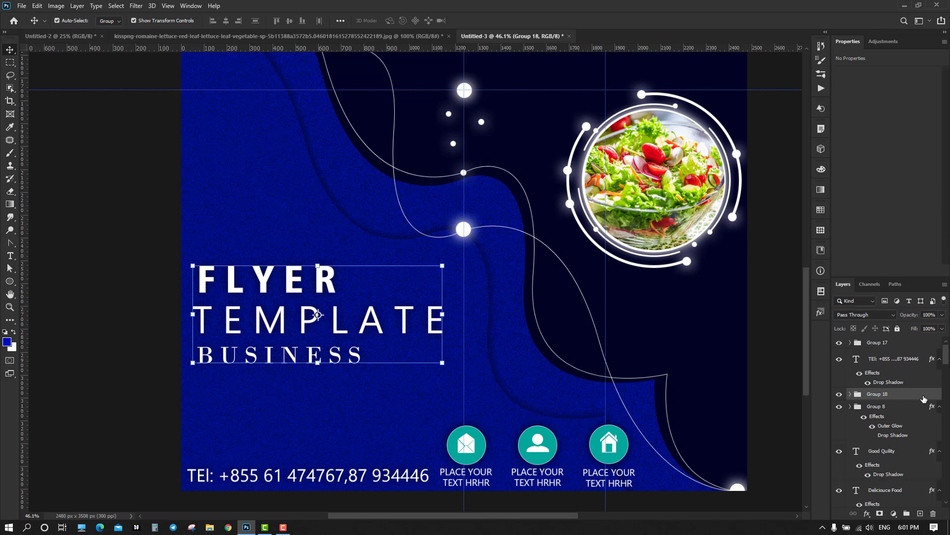
pyautogui.doubleClick(924, 399)
pyautogui.click(574, 325)
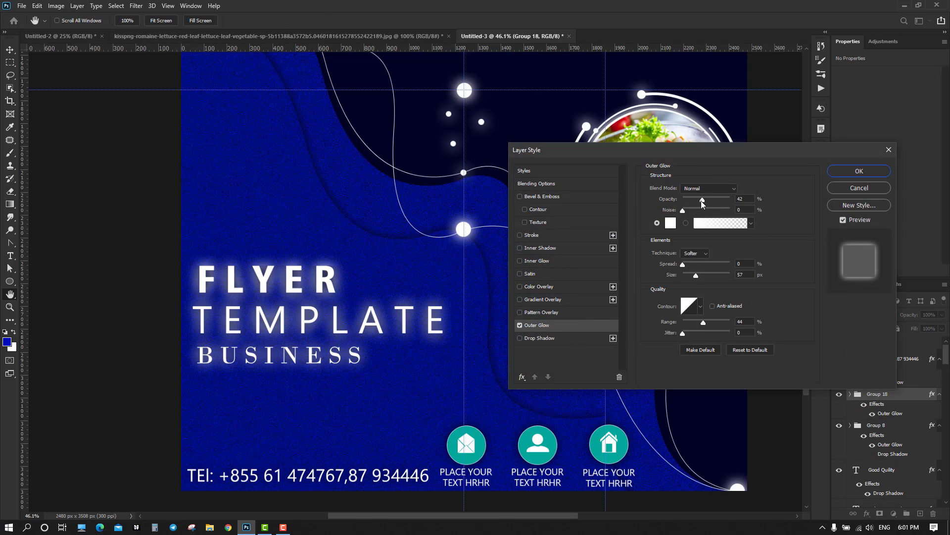
pyautogui.moveTo(701, 201); pyautogui.dragTo(694, 201)
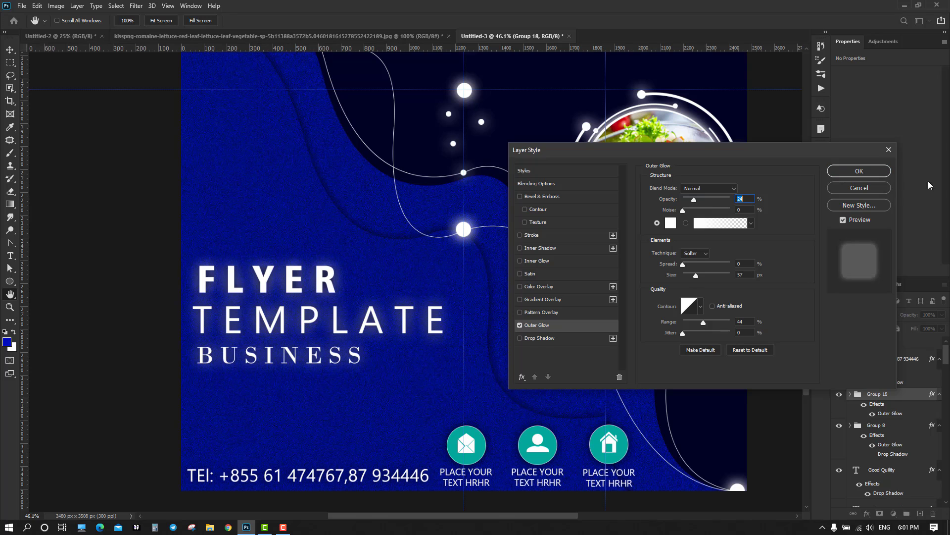
pyautogui.click(865, 175)
pyautogui.click(140, 302)
pyautogui.scroll(-5, 461, 328)
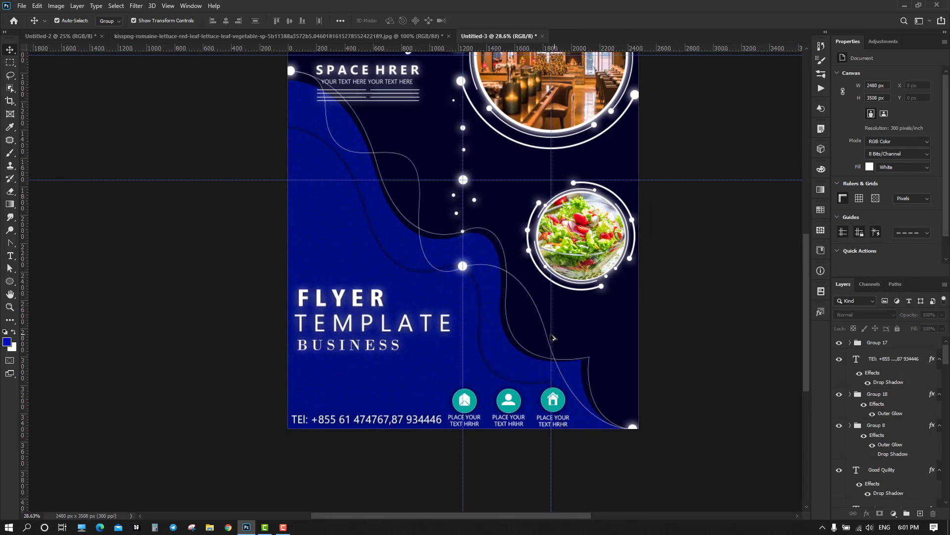
pyautogui.scroll(5, 553, 337)
pyautogui.scroll(-1, 509, 378)
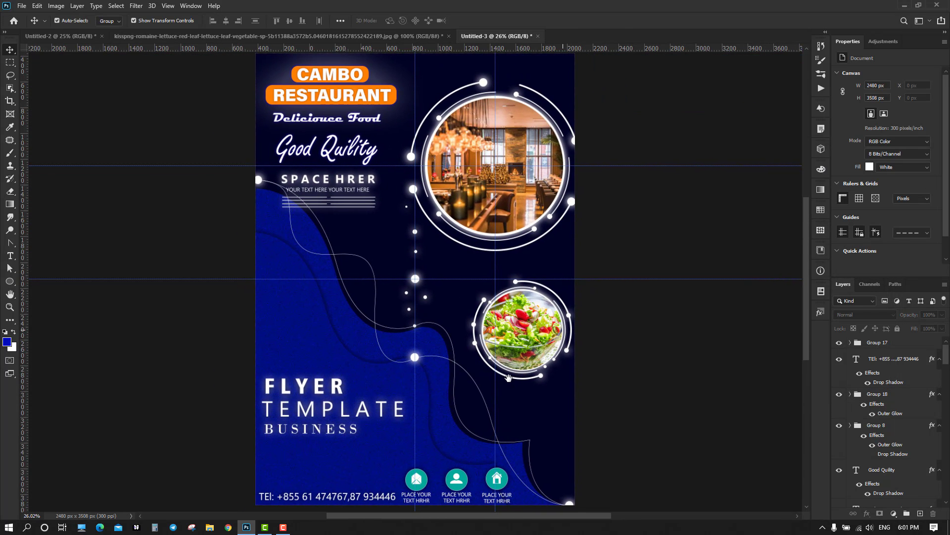
# Step: Switch to the lettuce image and select the whole lettuce on the Background copy layer with the Object Selection tool
pyautogui.click(292, 36)
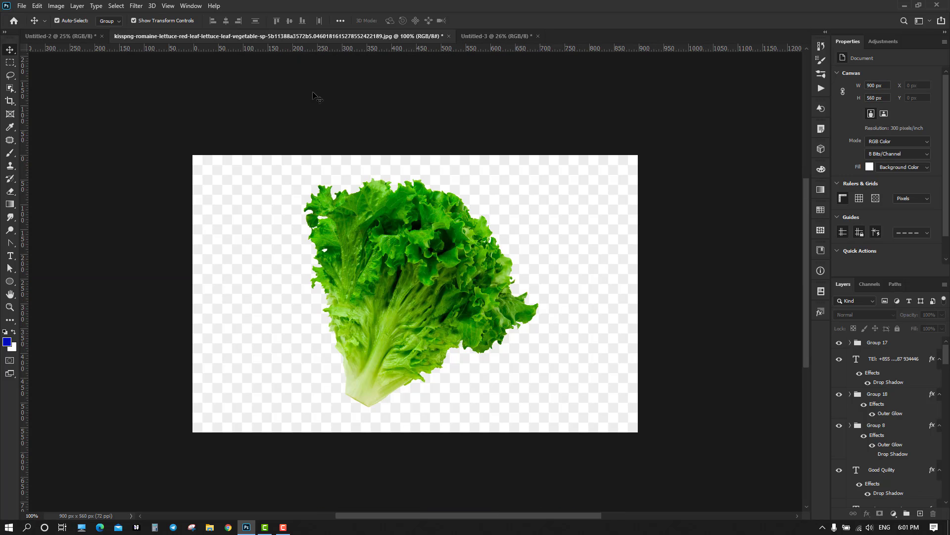
pyautogui.click(402, 279)
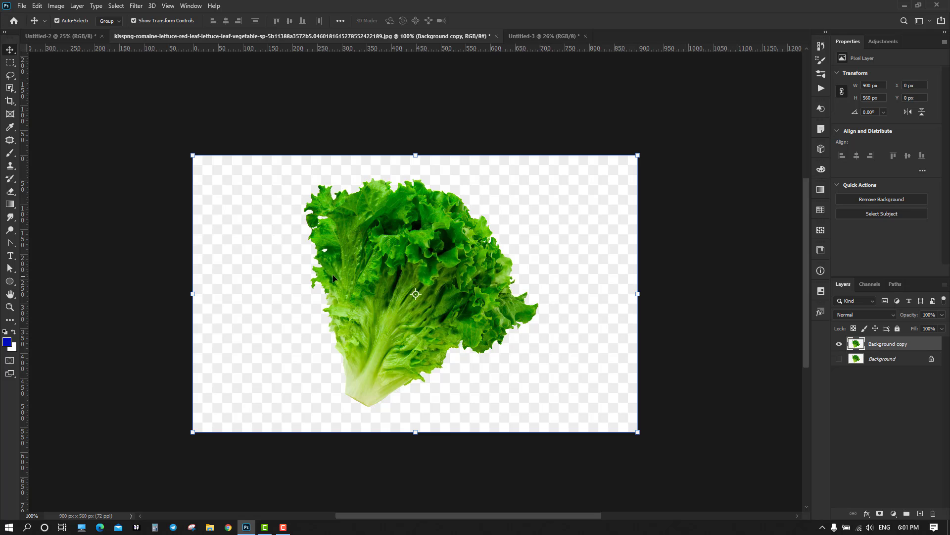
pyautogui.click(10, 87)
pyautogui.moveTo(279, 170); pyautogui.dragTo(574, 421)
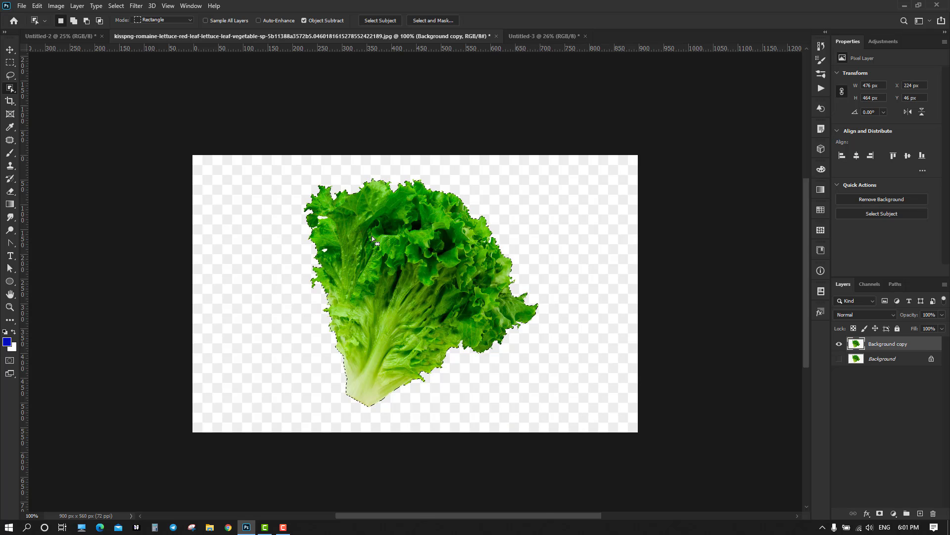
# Step: Feather the lettuce selection by 1.5 pixels
pyautogui.click(117, 6)
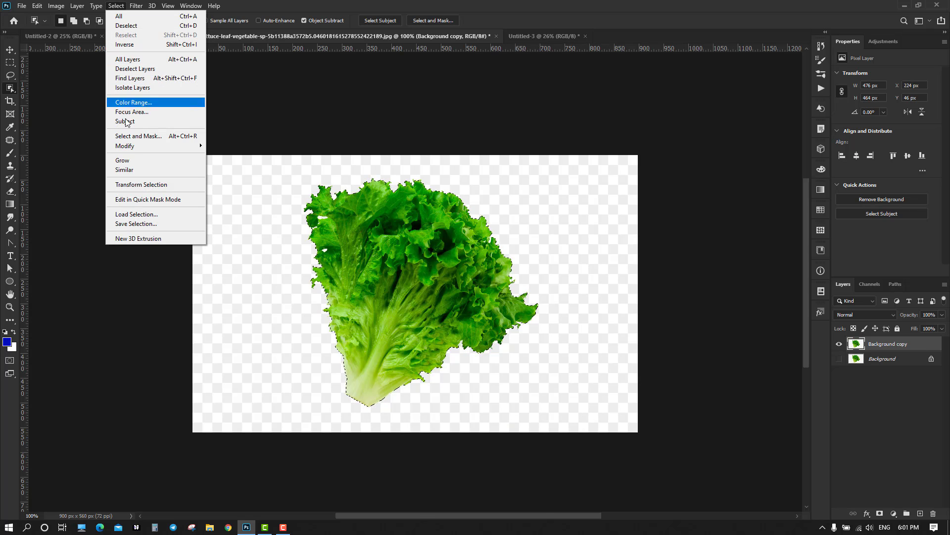
pyautogui.moveTo(166, 146)
pyautogui.click(225, 184)
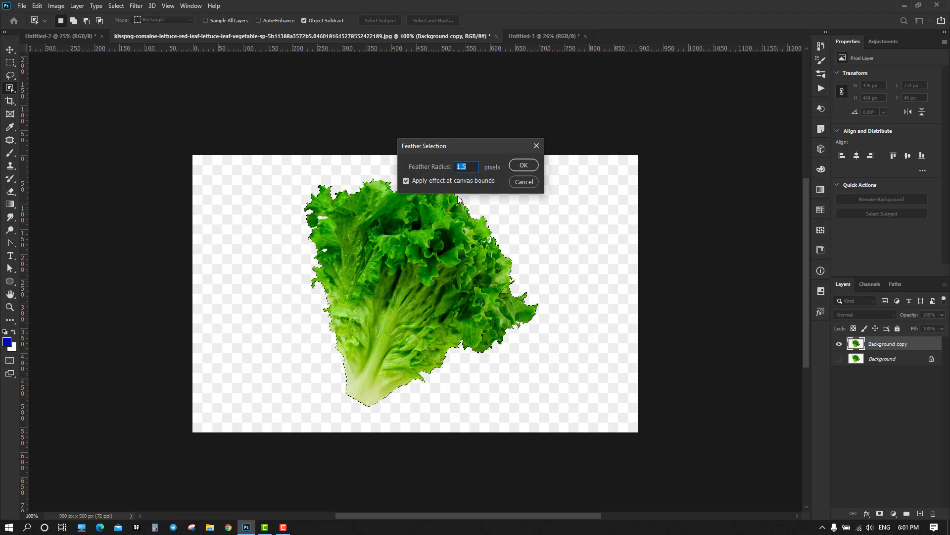
pyautogui.click(472, 167)
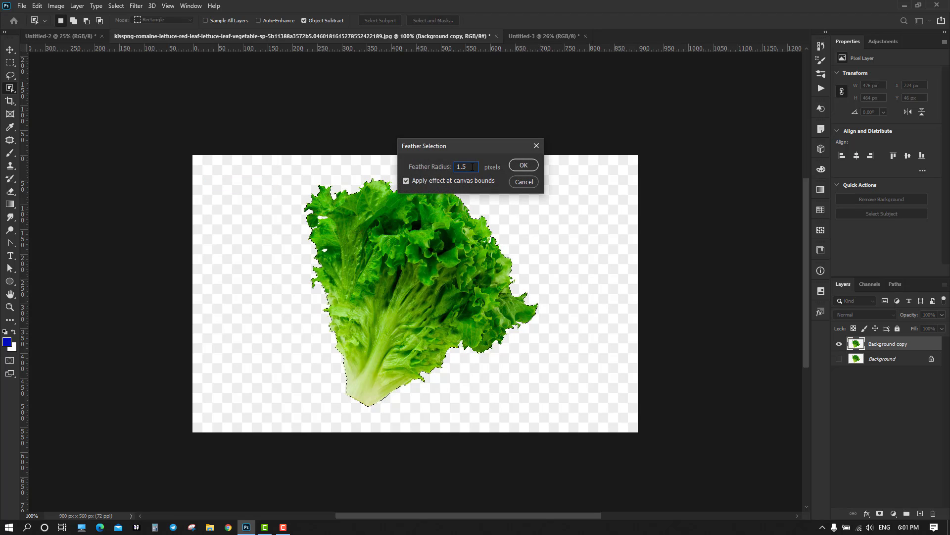
pyautogui.click(526, 166)
# Step: Copy the selected lettuce into Untitled-3, scale it to 211.37% and place it between the two circular photos at the right edge
pyautogui.press('v')
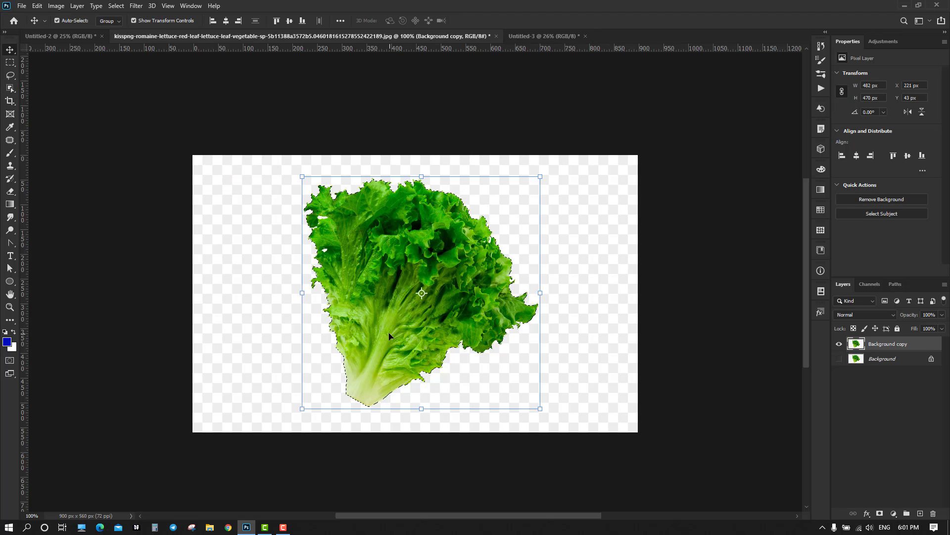
pyautogui.moveTo(389, 339); pyautogui.dragTo(601, 281)
pyautogui.hotkey('ctrl', 't')
pyautogui.scroll(2, 617, 293)
pyautogui.moveTo(600, 321); pyautogui.dragTo(616, 345)
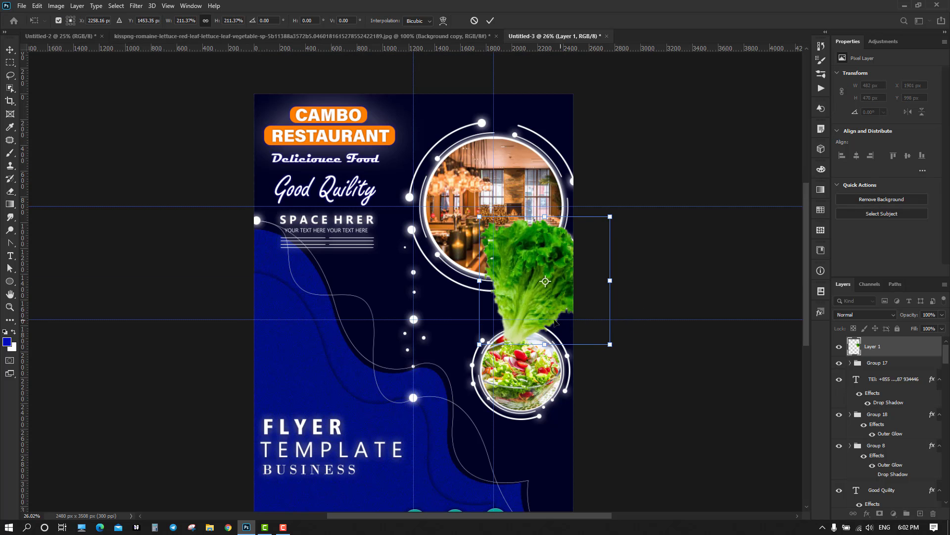
pyautogui.click(490, 20)
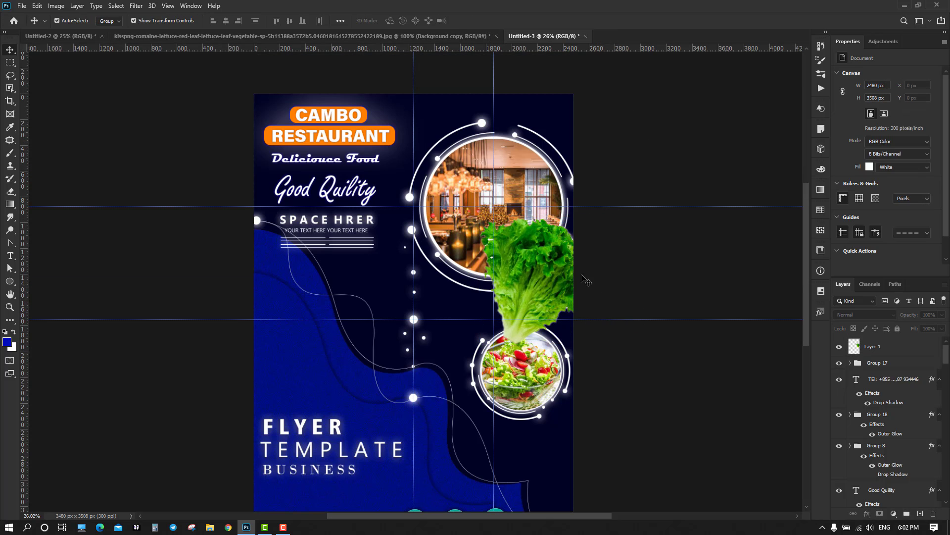
pyautogui.scroll(1, 658, 272)
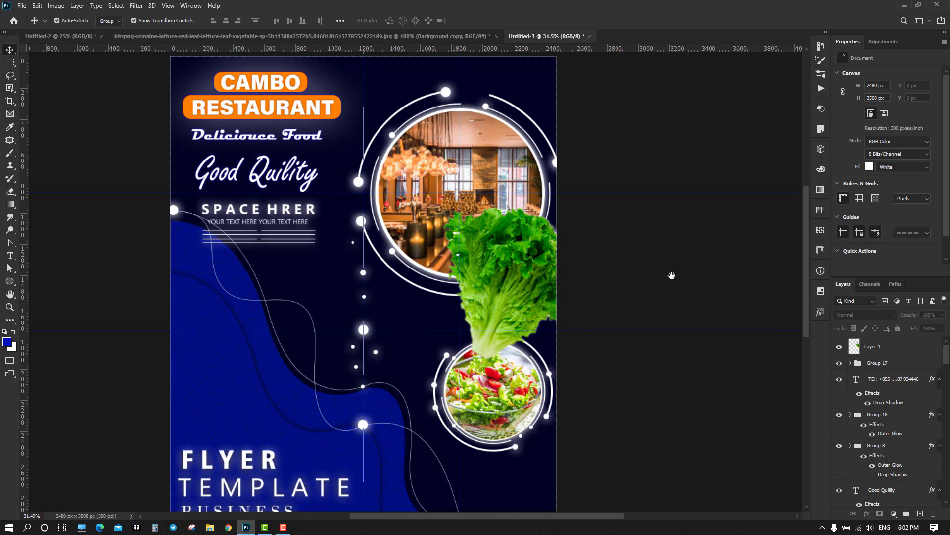
# Step: Send the lettuce layer behind the circular photos, placing it just above the Rectangle 1 background layer
pyautogui.moveTo(671, 276); pyautogui.dragTo(509, 231)
pyautogui.click(77, 6)
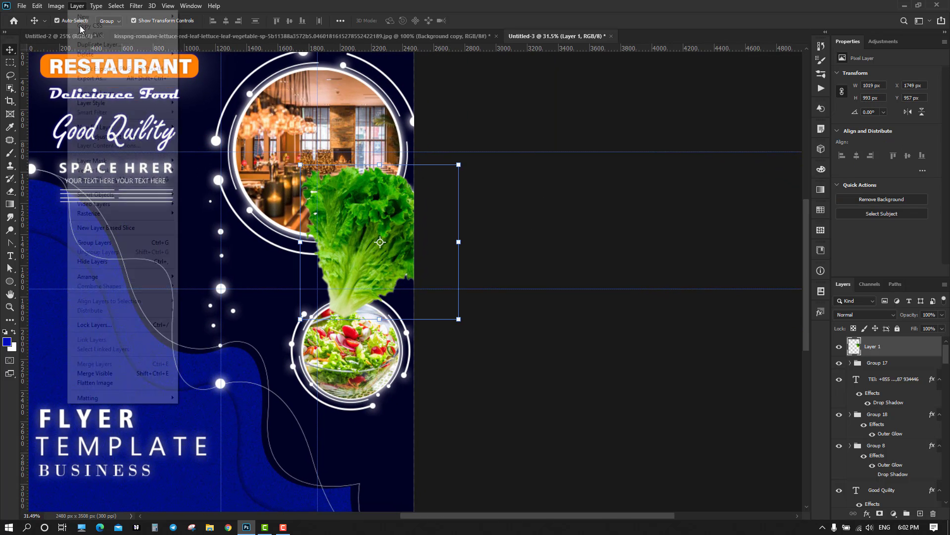
pyautogui.moveTo(91, 280)
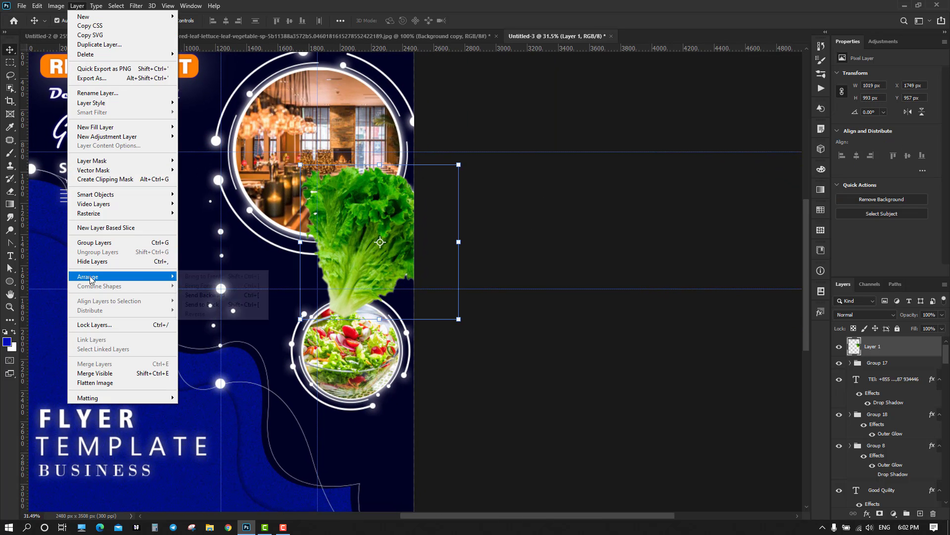
pyautogui.click(212, 305)
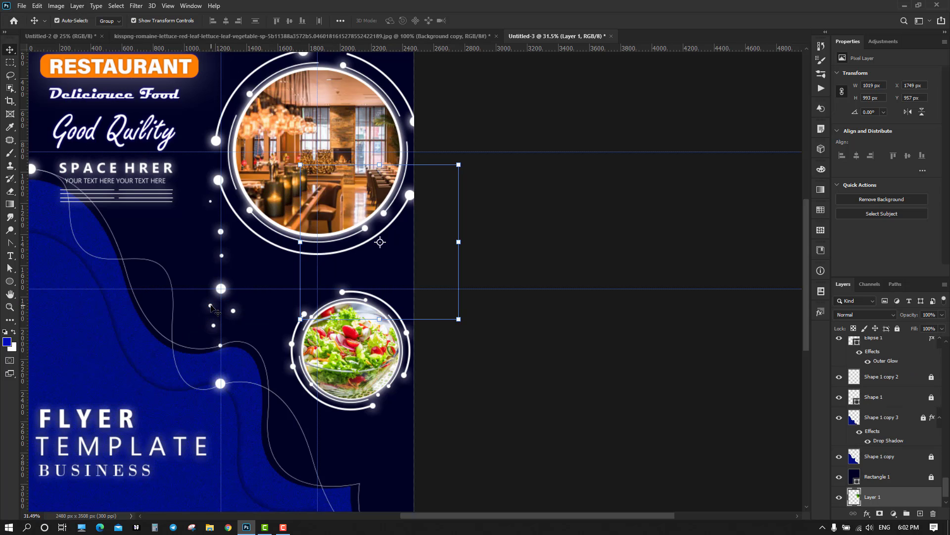
pyautogui.moveTo(902, 504); pyautogui.dragTo(876, 483)
pyautogui.click(506, 285)
pyautogui.click(400, 272)
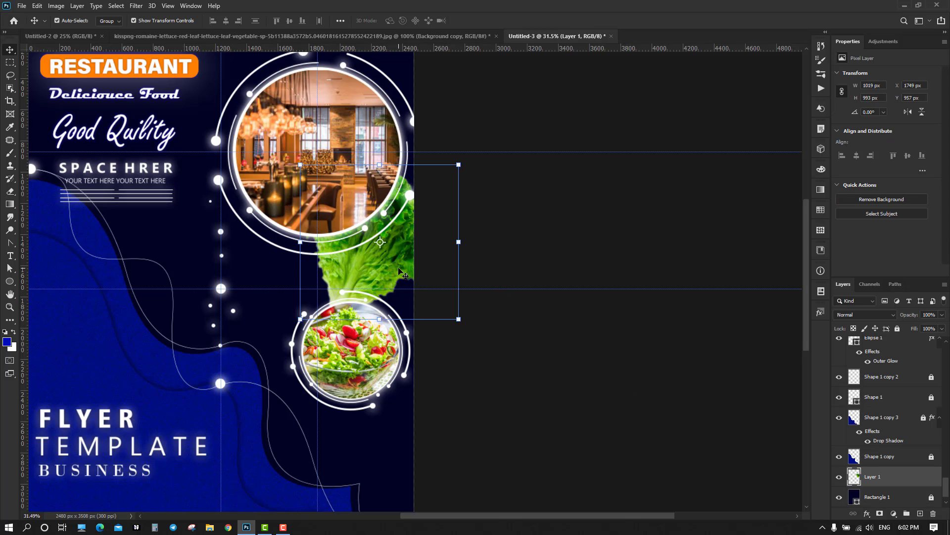
# Step: Rotate the lettuce by about -72° so its leaves spread between the two circular photos
pyautogui.moveTo(470, 161); pyautogui.dragTo(330, 133)
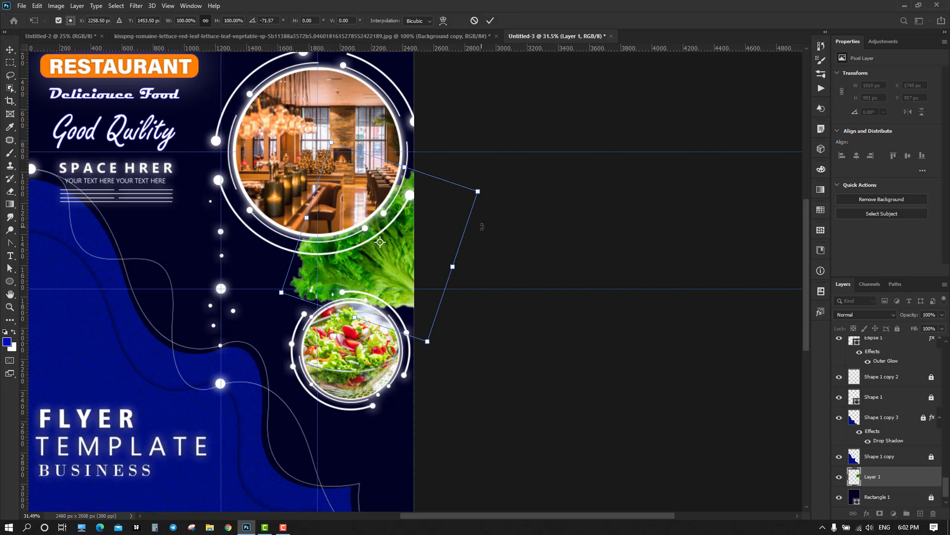
pyautogui.click(490, 20)
pyautogui.click(559, 232)
pyautogui.scroll(-4, 577, 273)
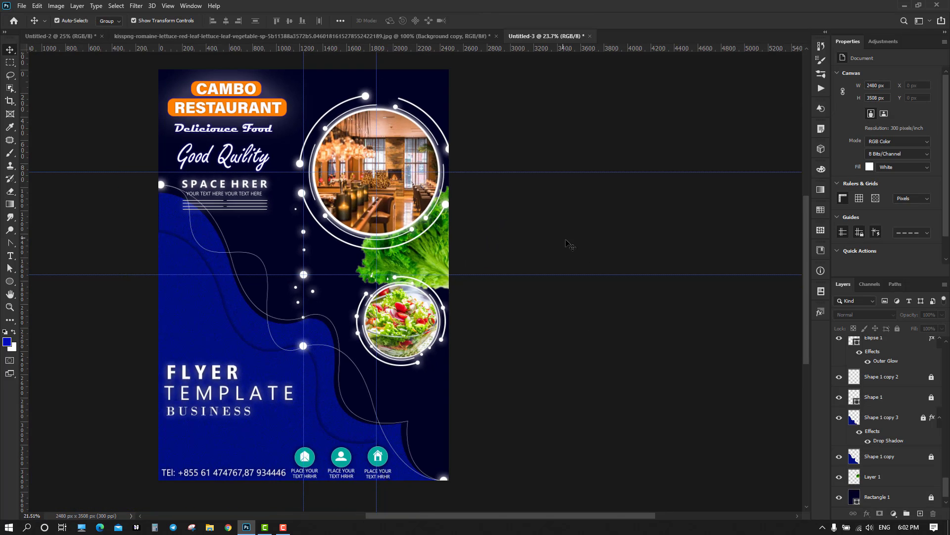
pyautogui.scroll(2, 576, 274)
pyautogui.scroll(2, 498, 337)
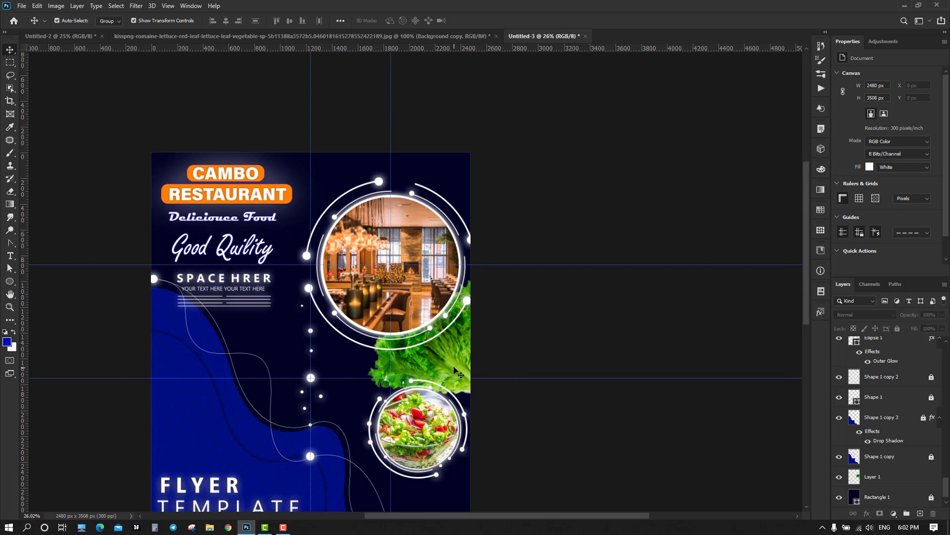
# Step: Duplicate the lettuce to the restaurant photo's upper left, enlarge the copy to 106.92% and fine-tune its position
pyautogui.moveTo(456, 371); pyautogui.dragTo(339, 225)
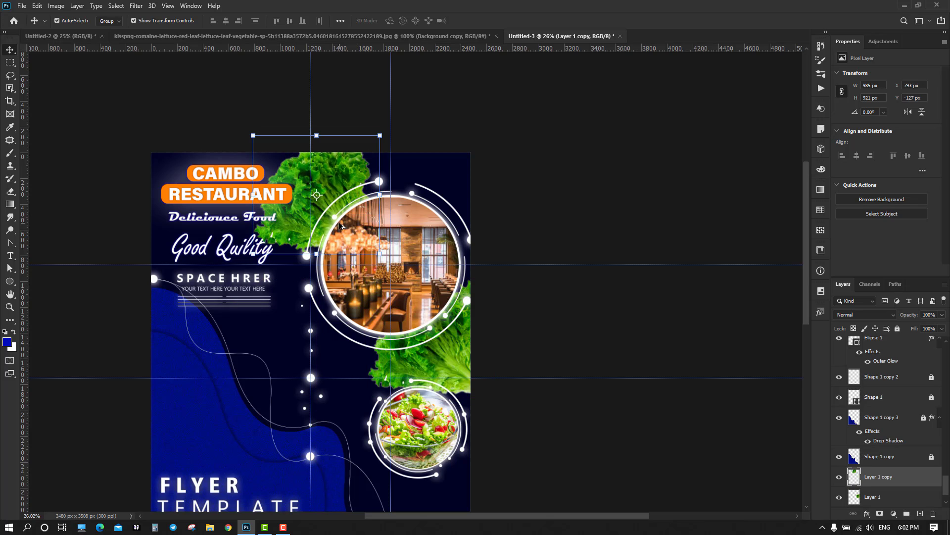
pyautogui.moveTo(249, 133); pyautogui.dragTo(241, 125)
pyautogui.moveTo(342, 175); pyautogui.dragTo(345, 179)
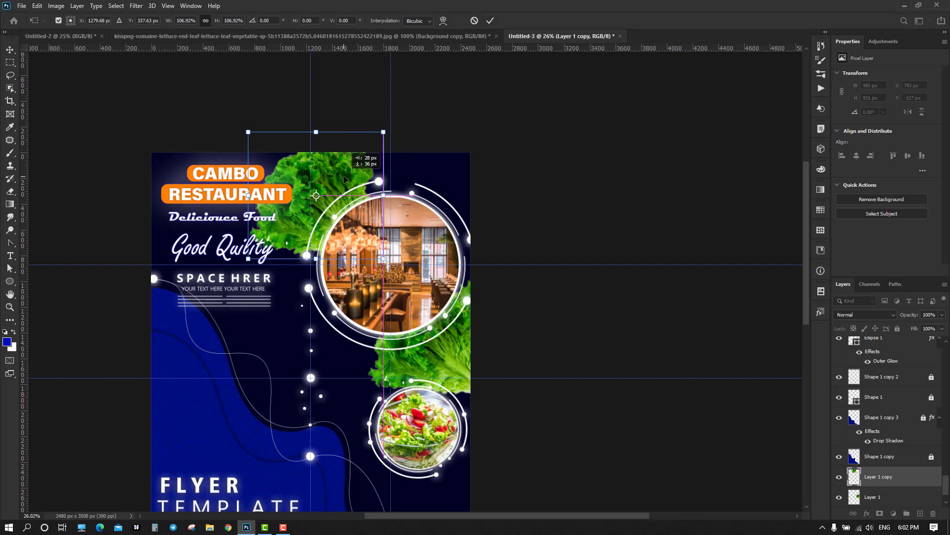
pyautogui.click(490, 21)
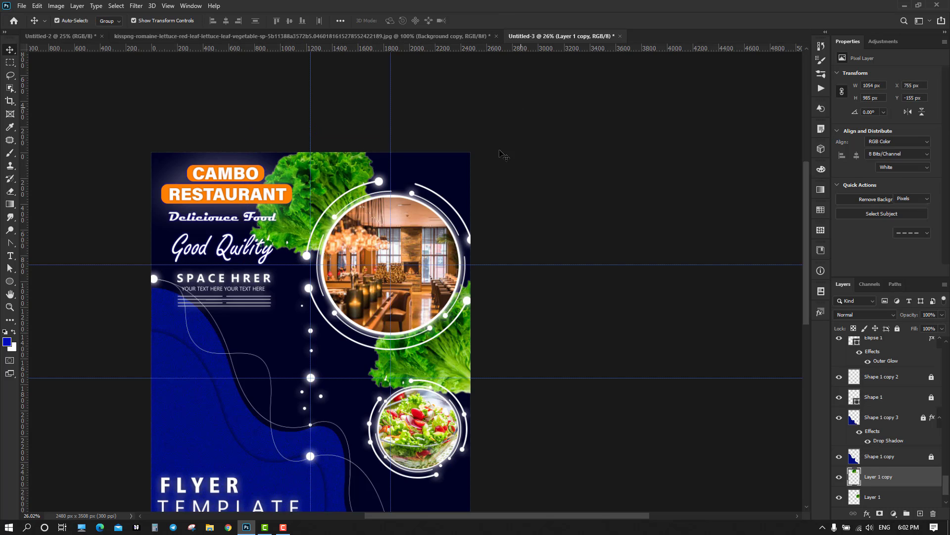
pyautogui.click(509, 175)
pyautogui.moveTo(510, 184); pyautogui.dragTo(606, 124)
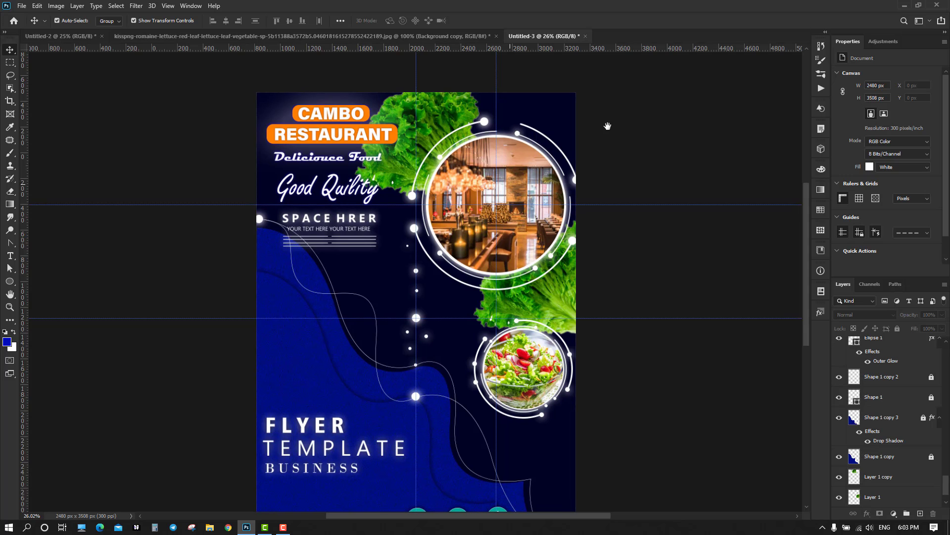
# Step: Rotate the upper lettuce copy by about 180° so its leaves spread behind the restaurant photo and title
pyautogui.click(424, 113)
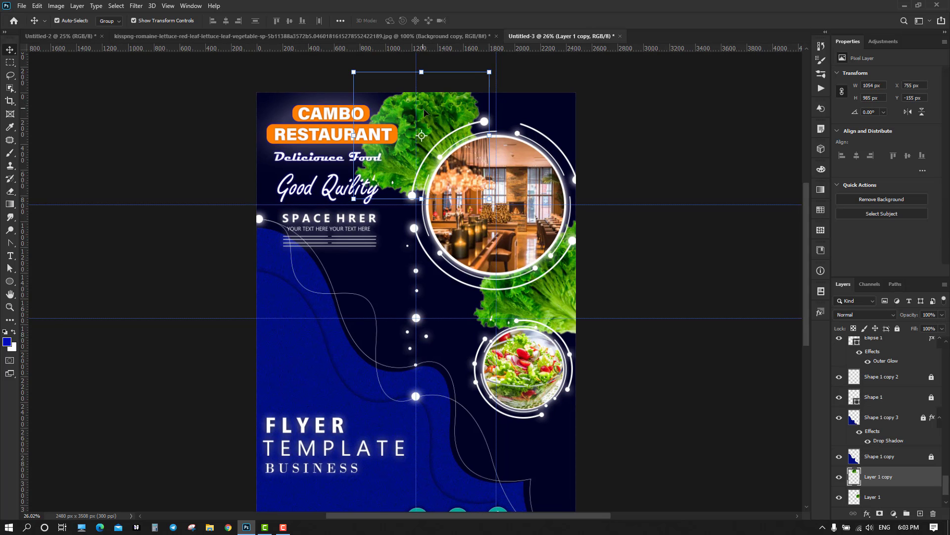
pyautogui.moveTo(496, 64); pyautogui.dragTo(314, 228)
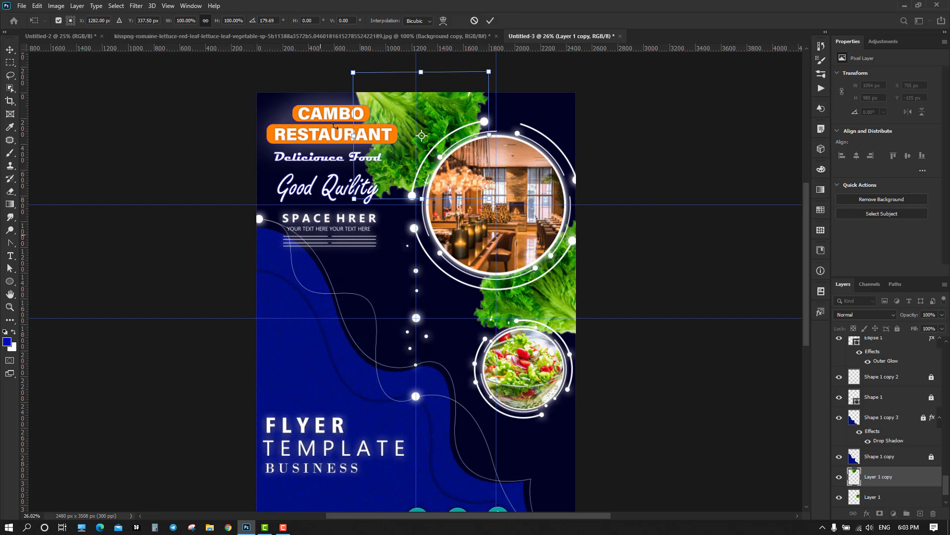
pyautogui.click(490, 20)
pyautogui.click(685, 151)
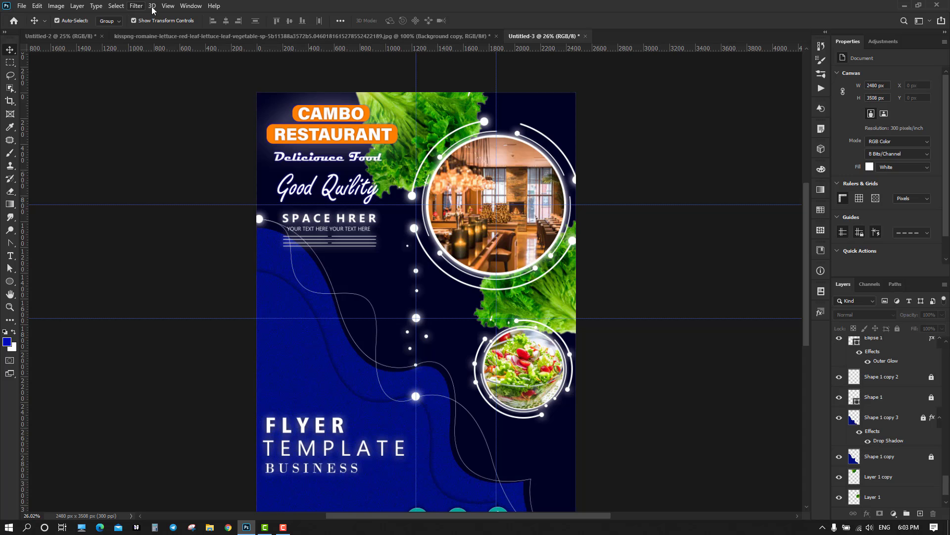
# Step: Fit the whole poster on screen and hide the guides
pyautogui.click(168, 6)
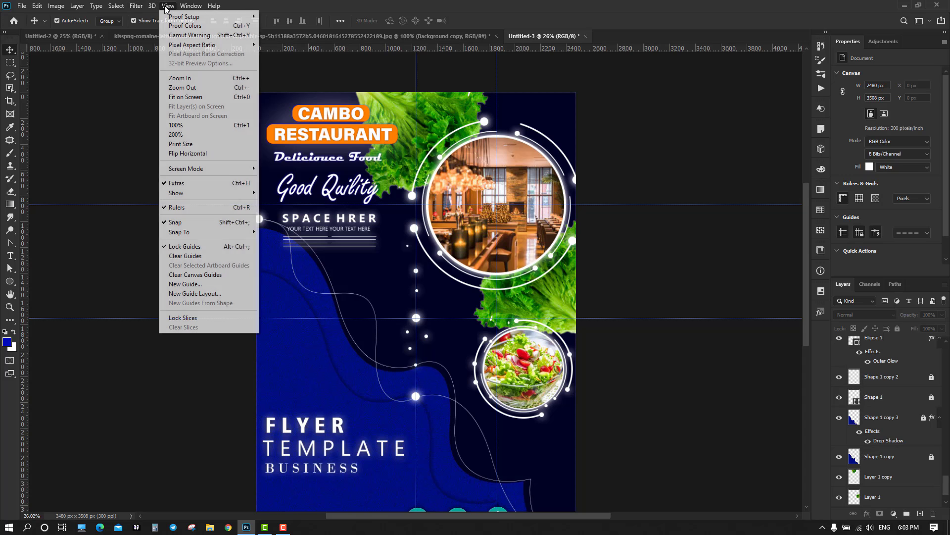
pyautogui.click(186, 96)
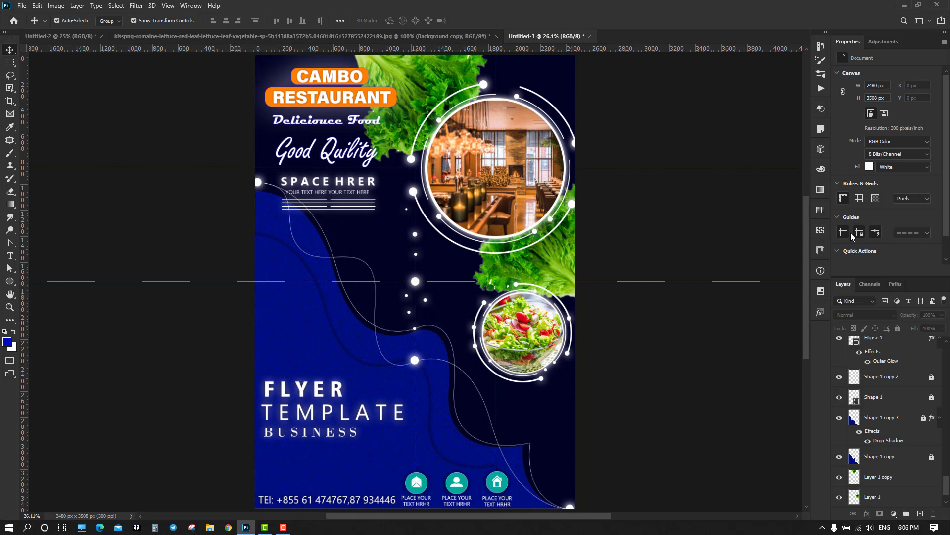
pyautogui.click(844, 236)
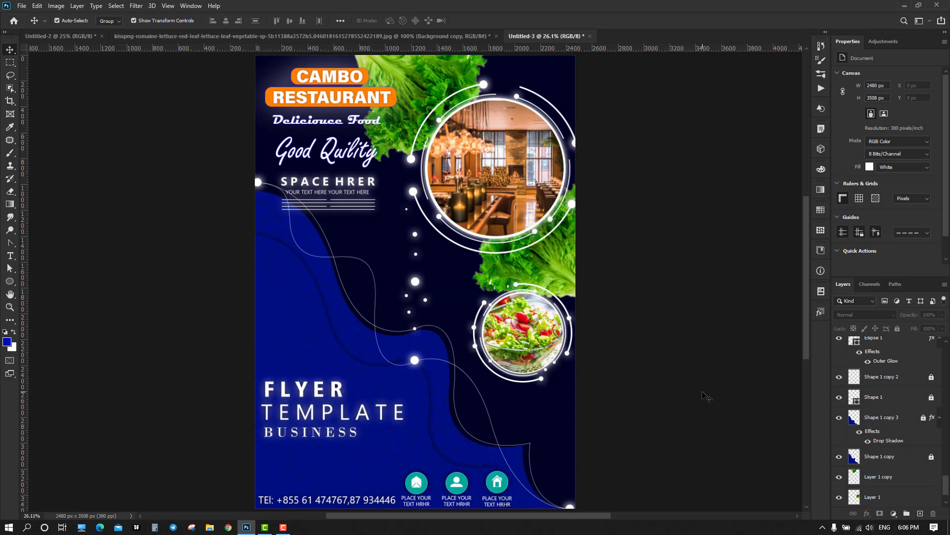